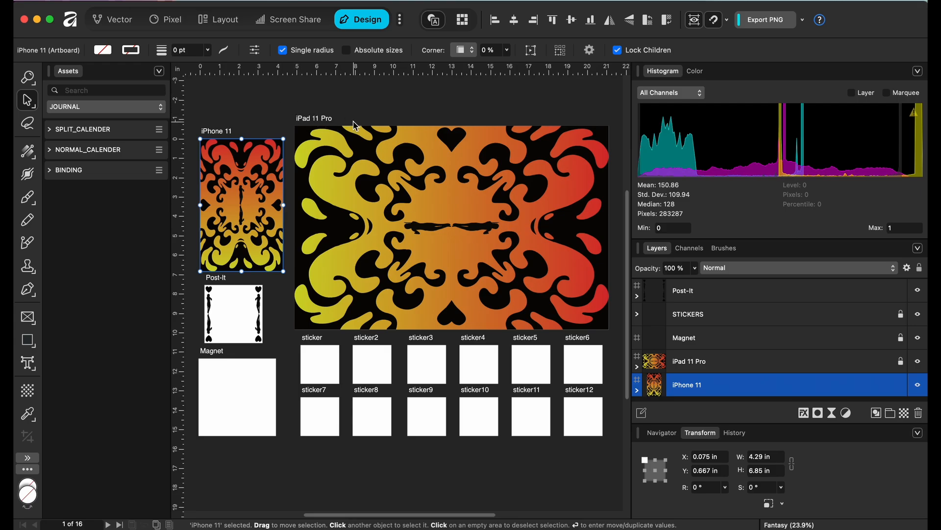
Expand the iPhone 11 artboard's layers and briefly toggle the visibility of its Rounded Rectangle, leaving it hidden
drag(284, 103, 620, 335)
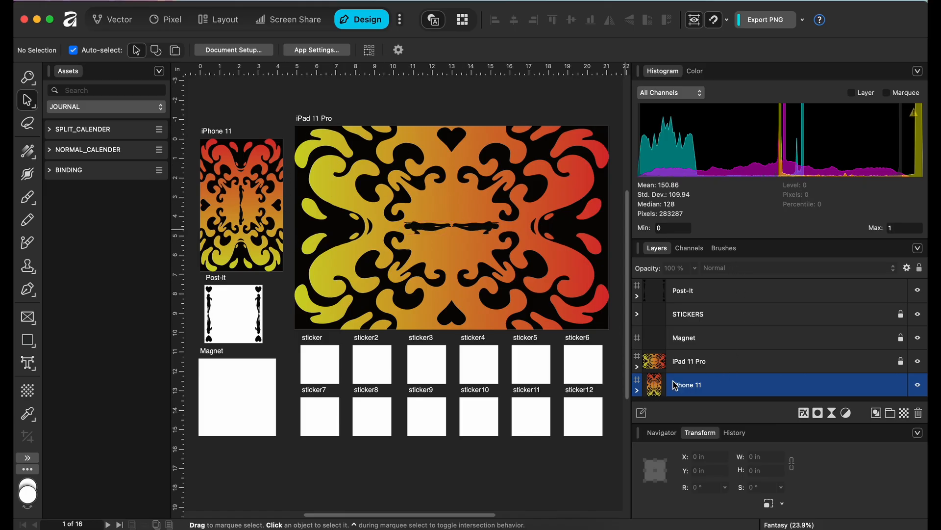
click(637, 391)
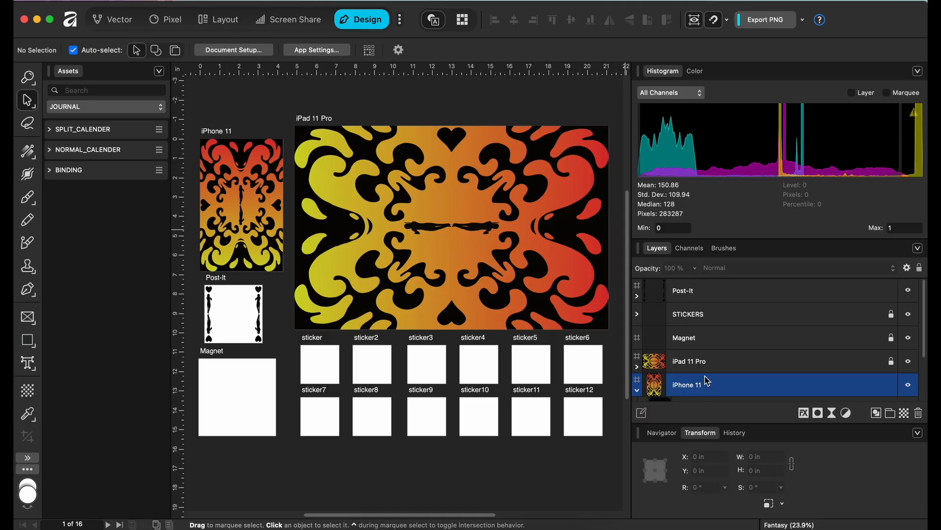
scroll(706, 380, down, 3)
click(908, 342)
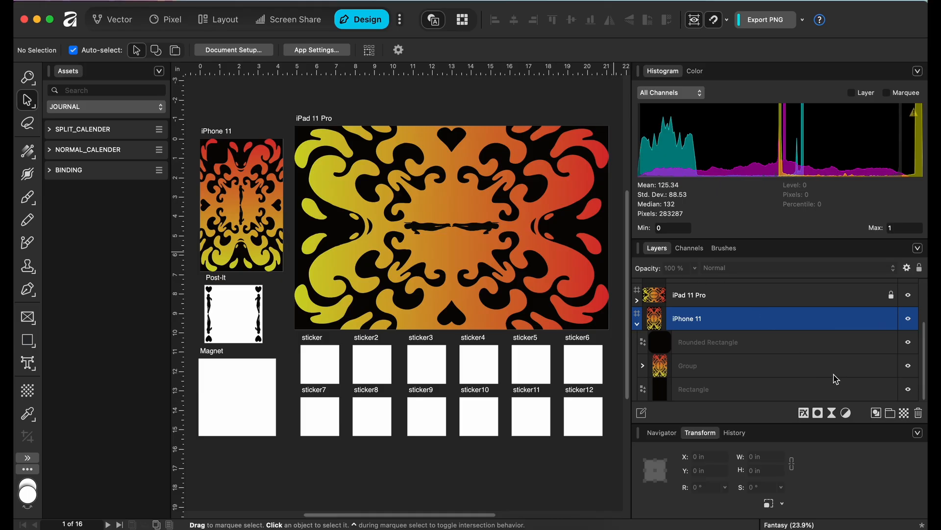
click(908, 342)
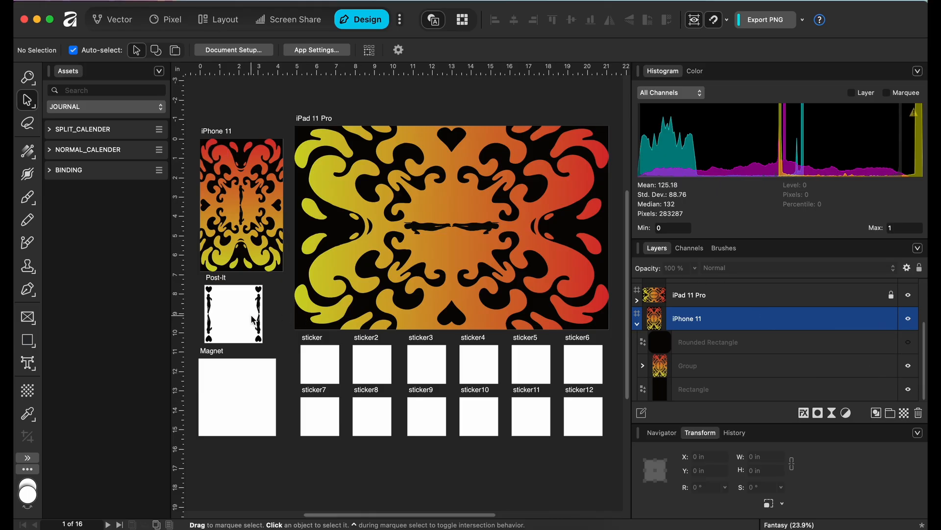
Look over the artboard layout and select the unlocked iPhone 11 and Post-It artboards together
scroll(255, 319, down, 2)
scroll(255, 320, down, 3)
drag(195, 170, 276, 270)
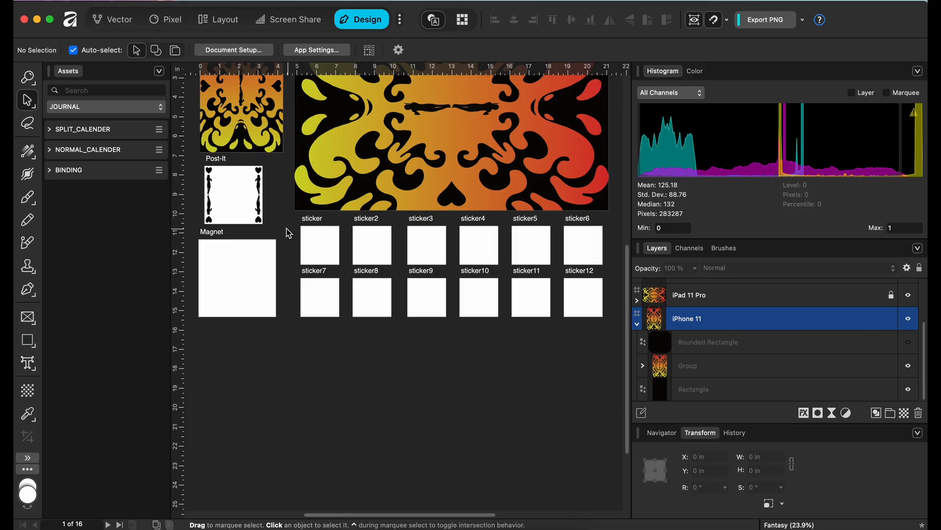
drag(240, 255, 575, 351)
scroll(291, 300, up, 3)
scroll(291, 301, up, 1)
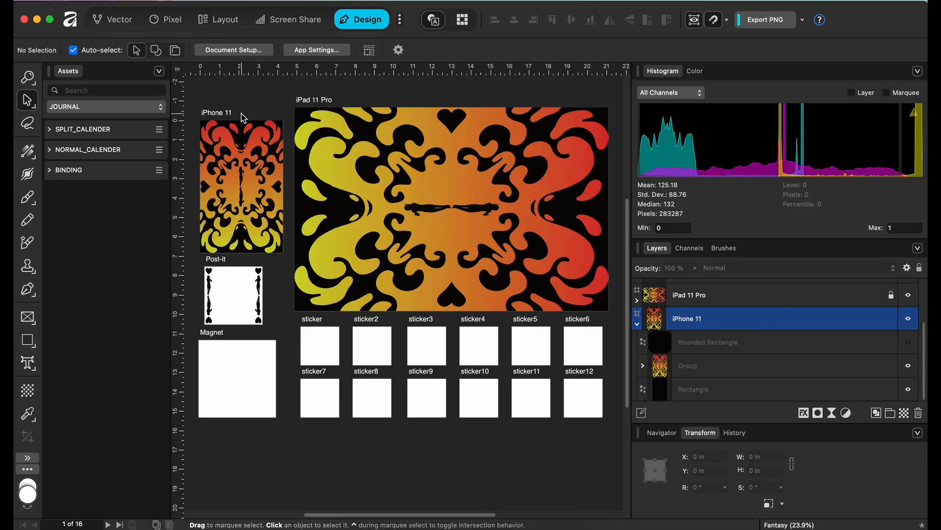
drag(198, 100, 617, 461)
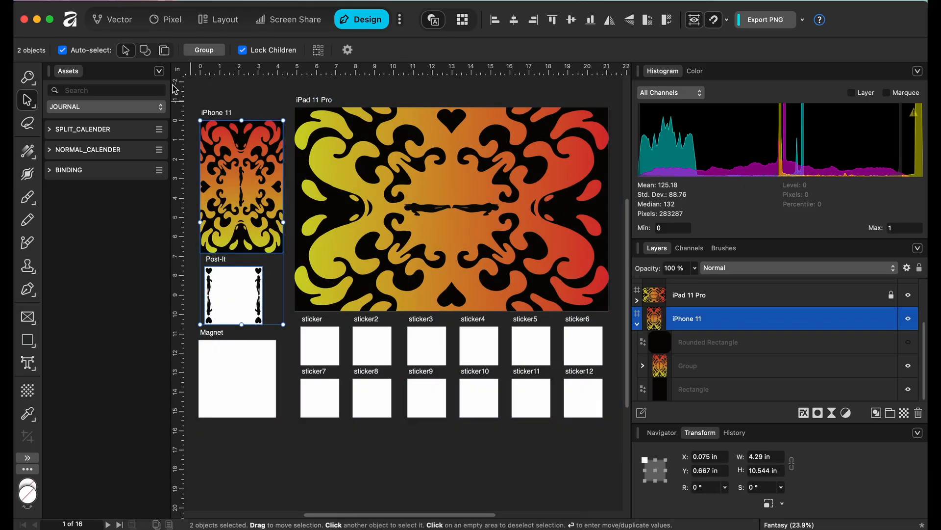
Start exporting the document as a template and browse the folders around Product_Design for a save location
click(95, 2)
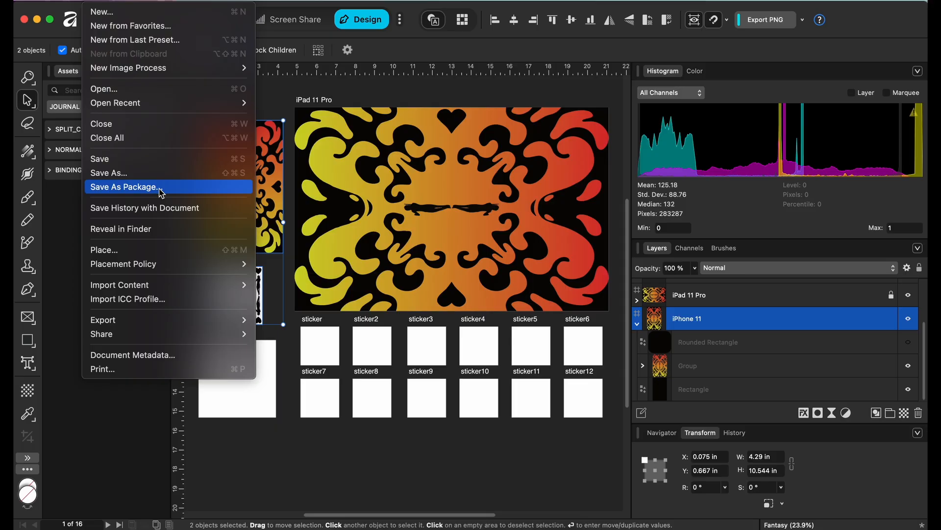
mouse_move(172, 285)
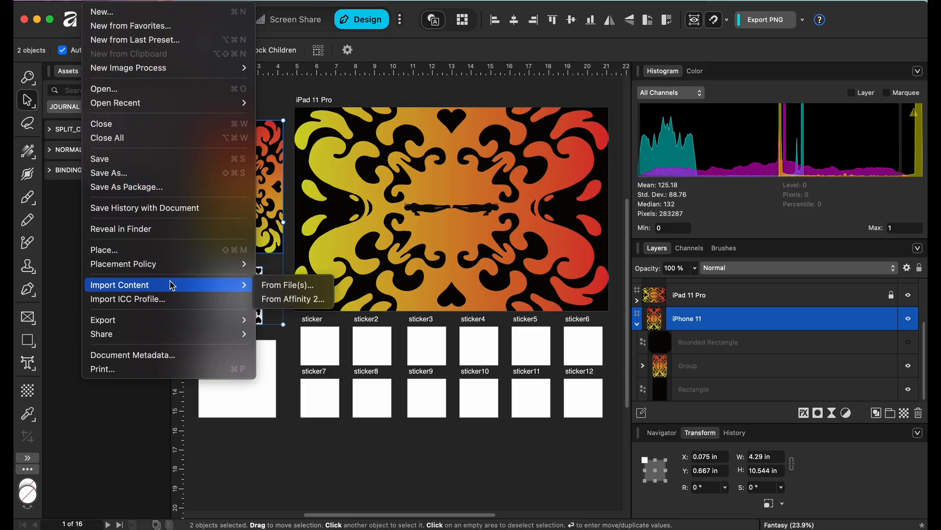
mouse_move(180, 323)
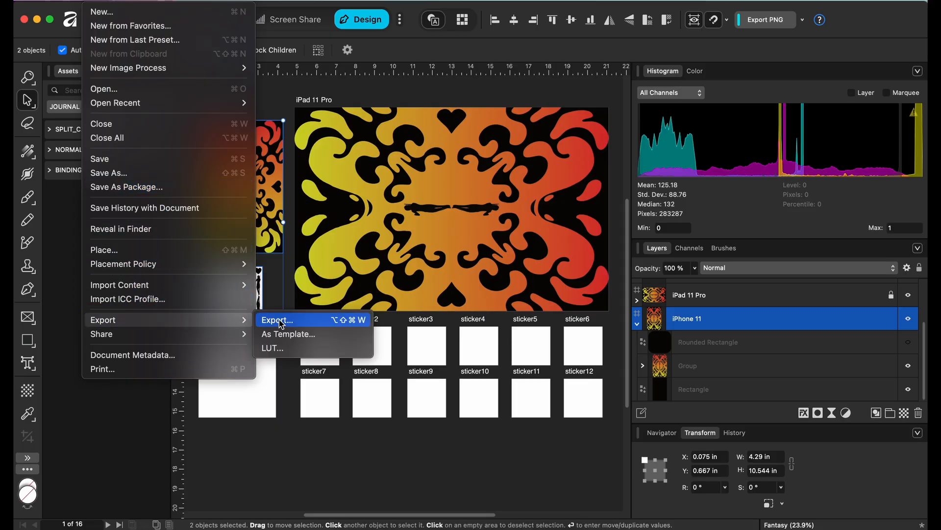
click(291, 334)
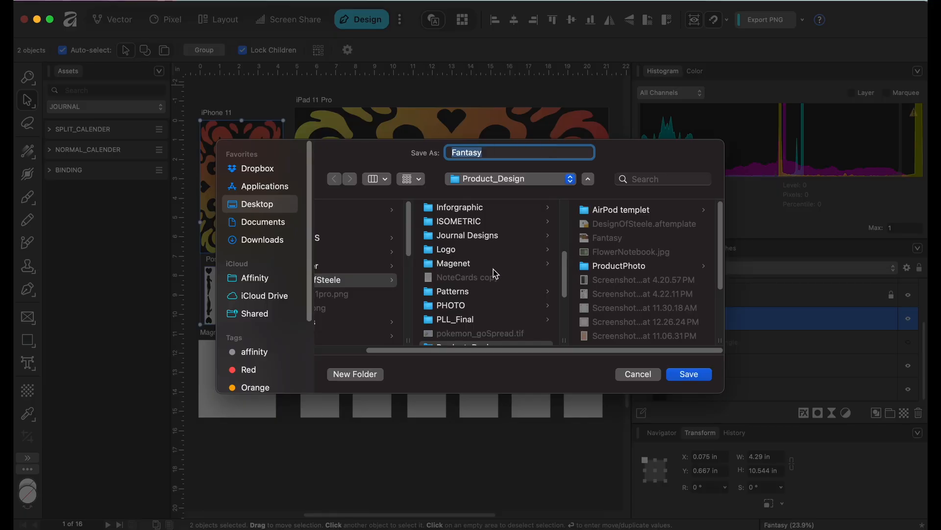
scroll(498, 272, down, 3)
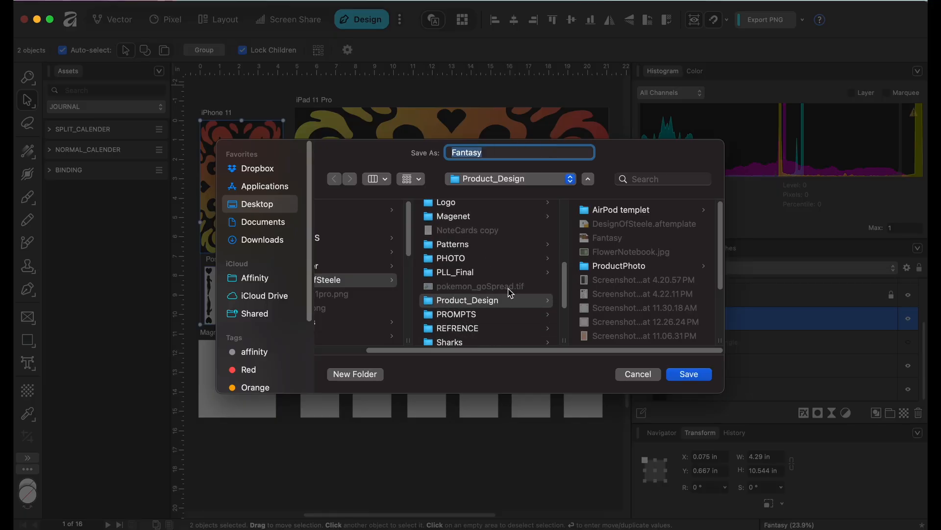
click(513, 297)
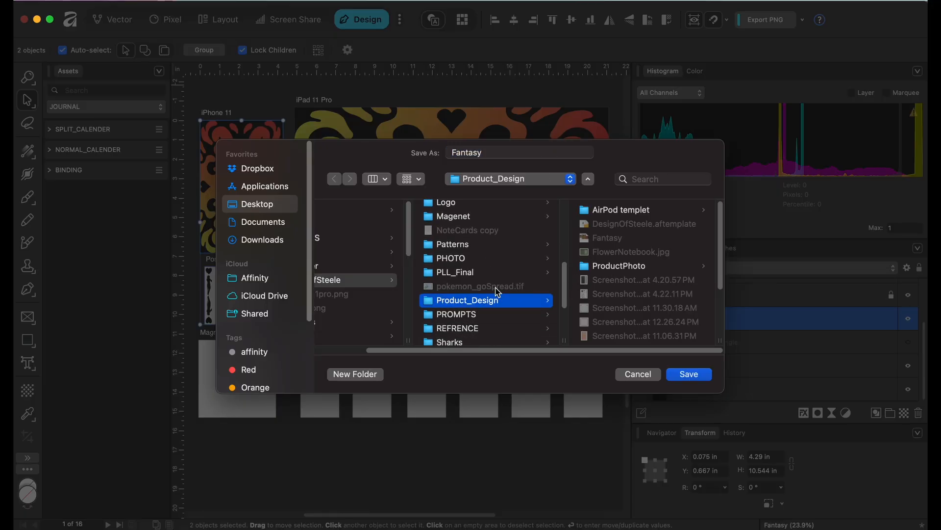
scroll(498, 291, down, 3)
scroll(491, 303, down, 3)
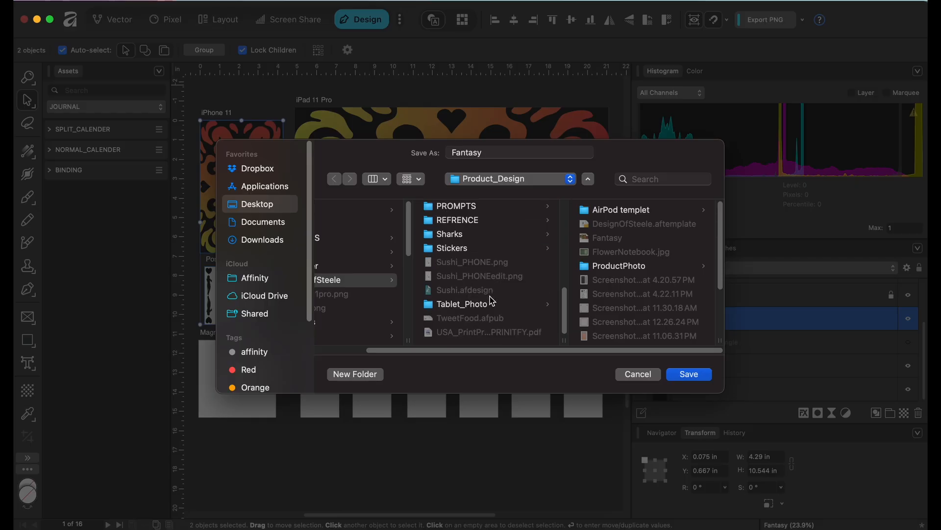
Choose the PRODUCTS folder inside Affinity's PROJECTS folder as the template destination, and cancel the export
click(571, 183)
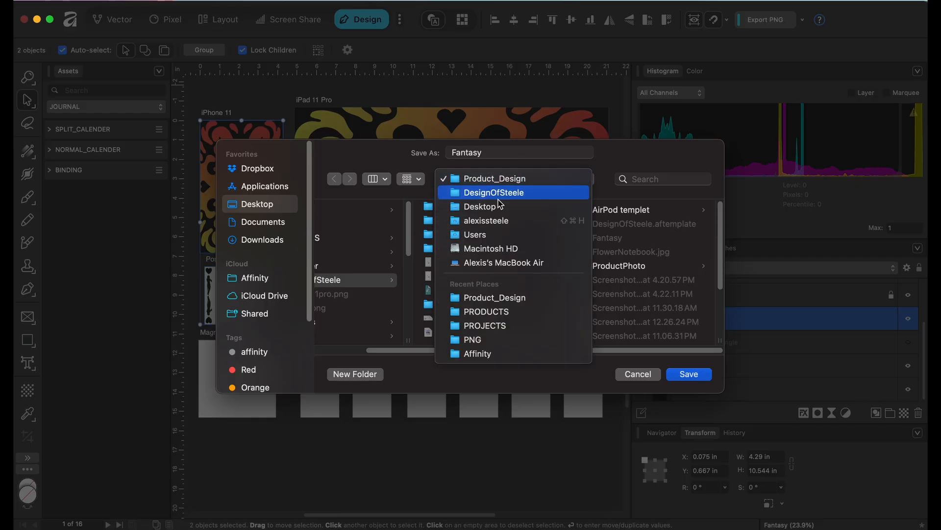
click(493, 358)
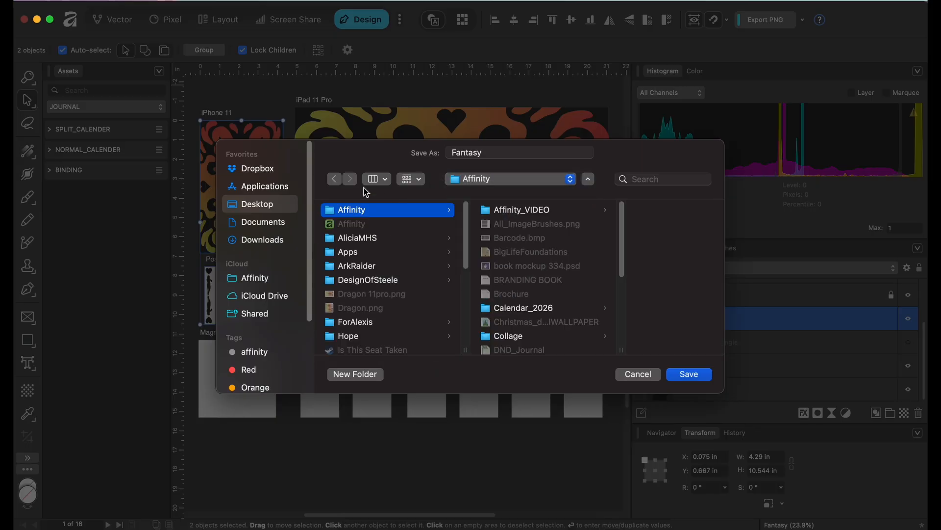
scroll(542, 343, down, 5)
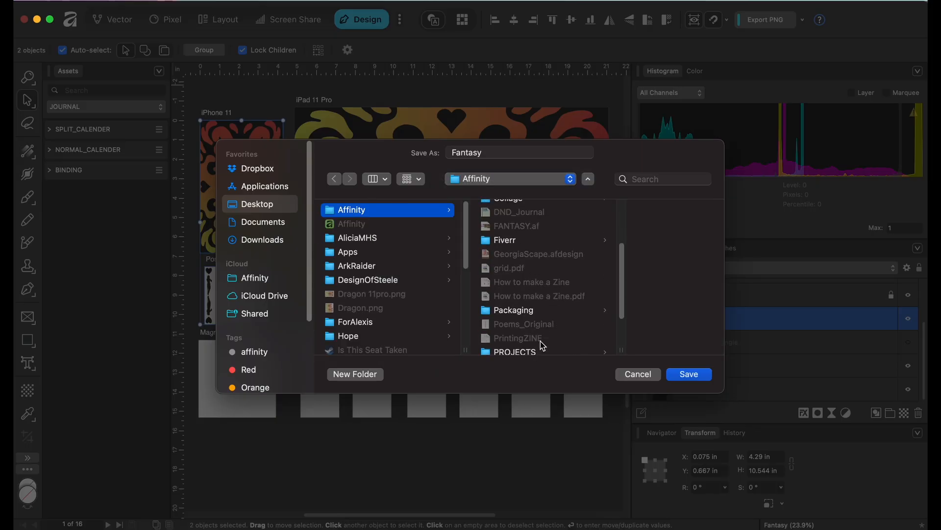
scroll(542, 345, down, 2)
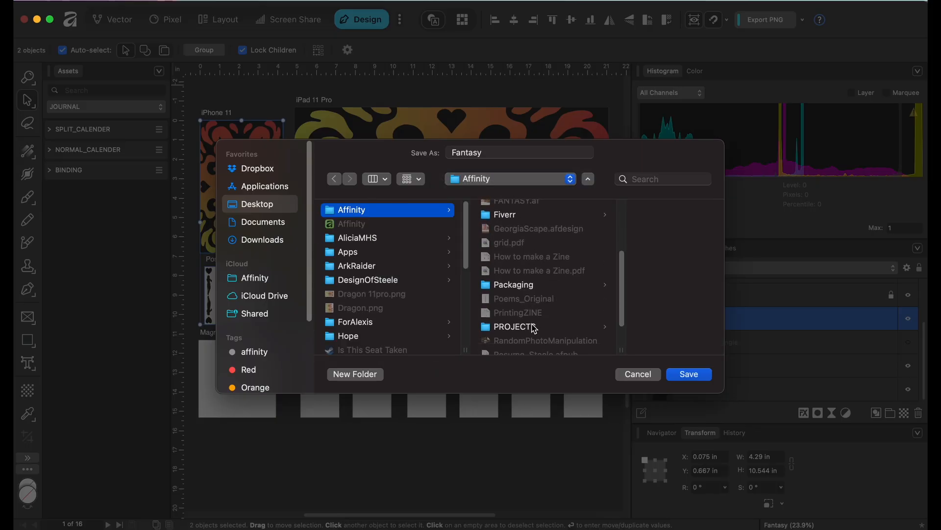
click(535, 328)
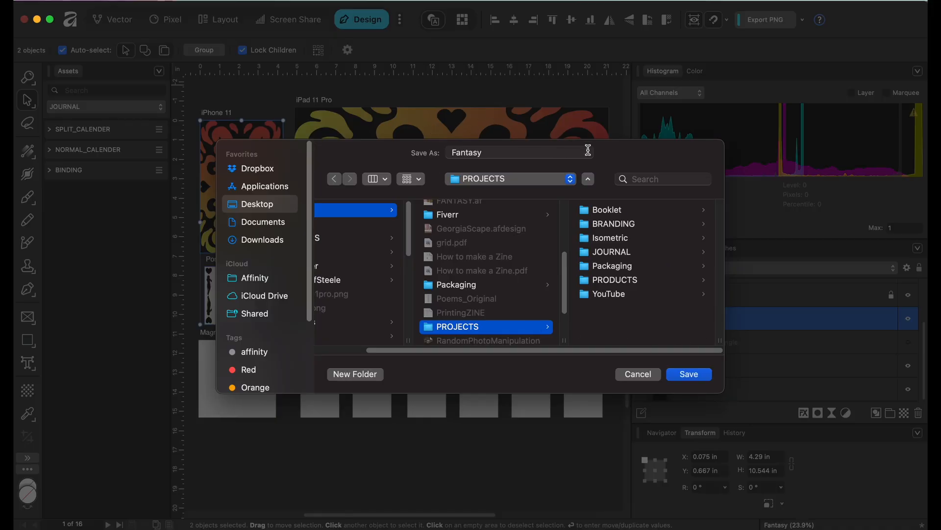
click(635, 281)
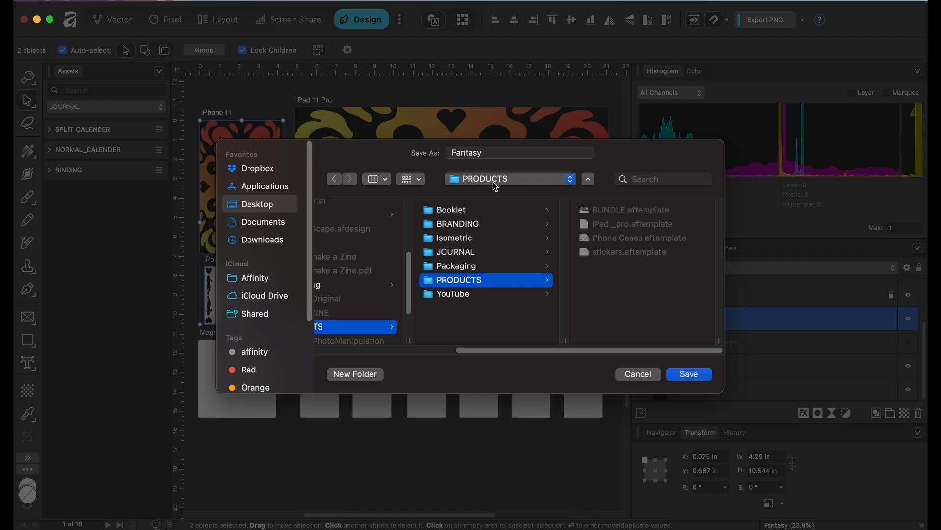
double_click(479, 153)
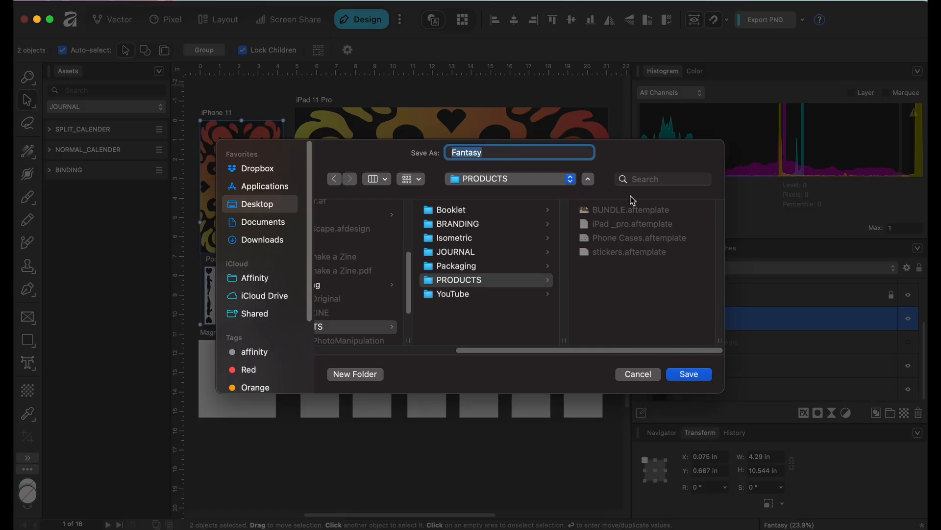
click(645, 379)
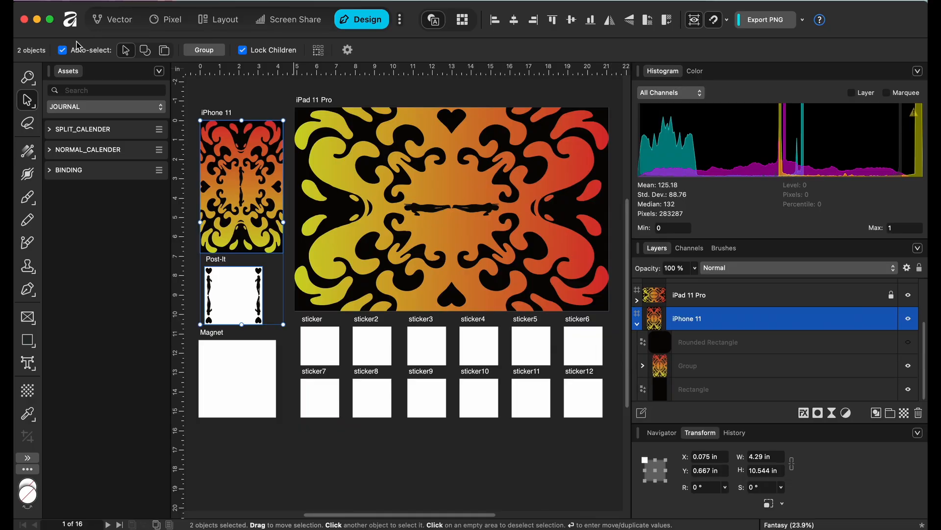
Create a new document from the WorkJournal template in the JOURNAL folder of the saved templates
click(70, 22)
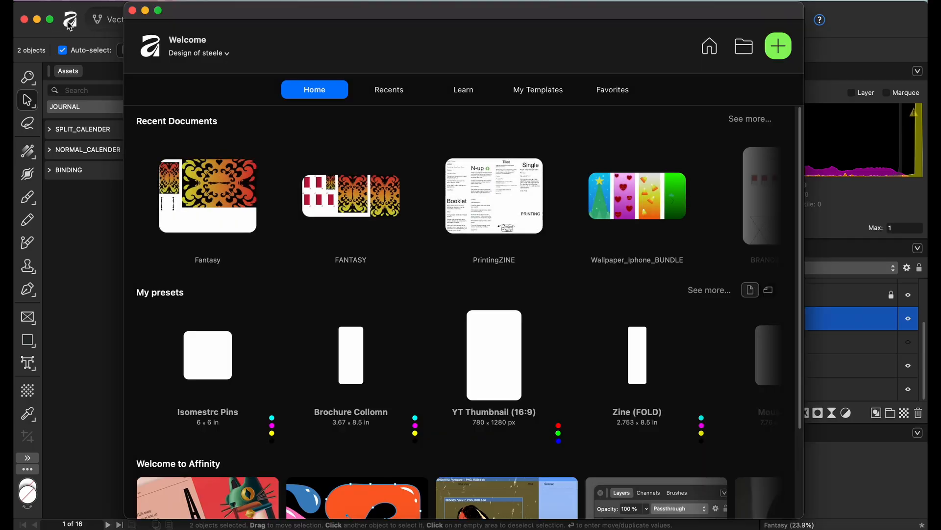
click(545, 95)
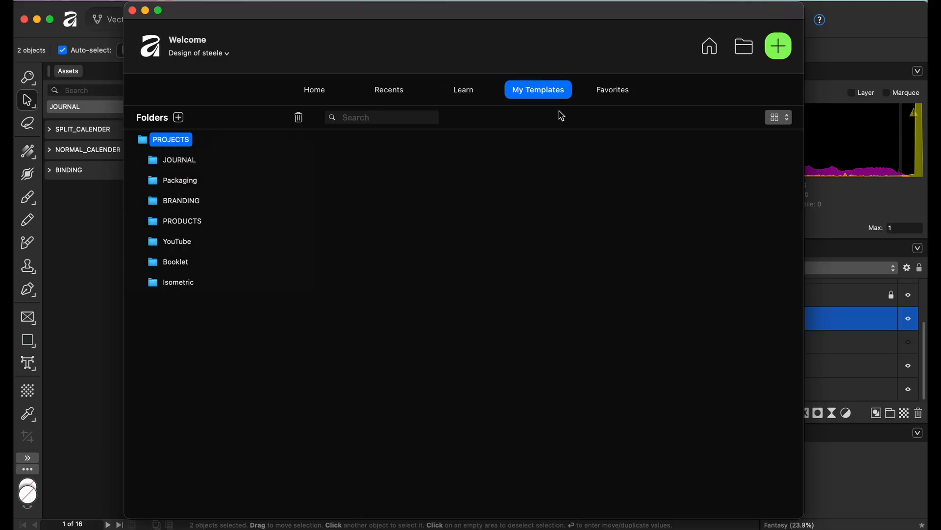
click(186, 163)
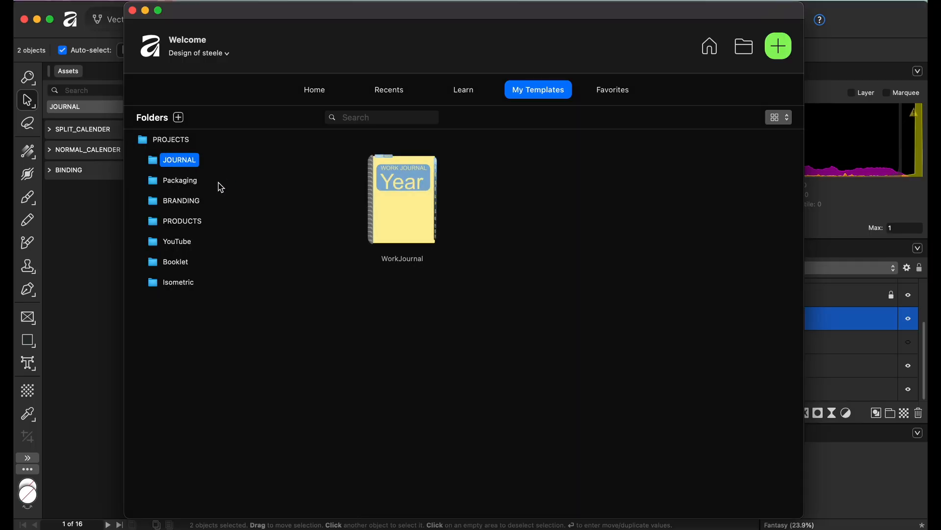
click(401, 220)
double_click(401, 220)
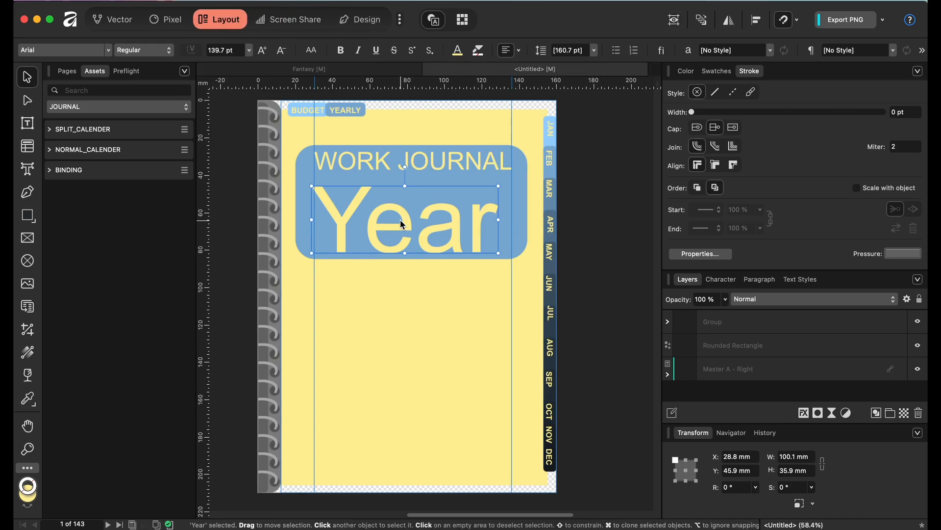
Replace the word Year on the journal cover with 2028
double_click(365, 228)
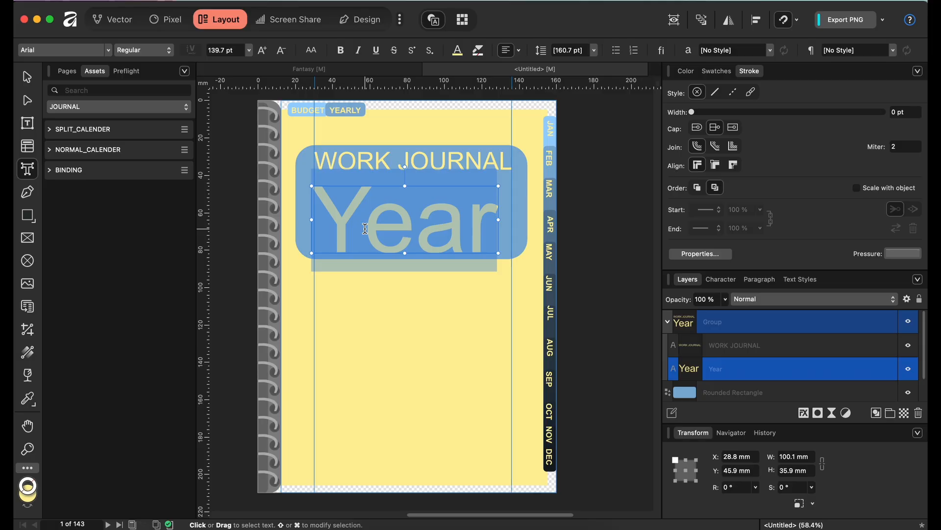
text(20)
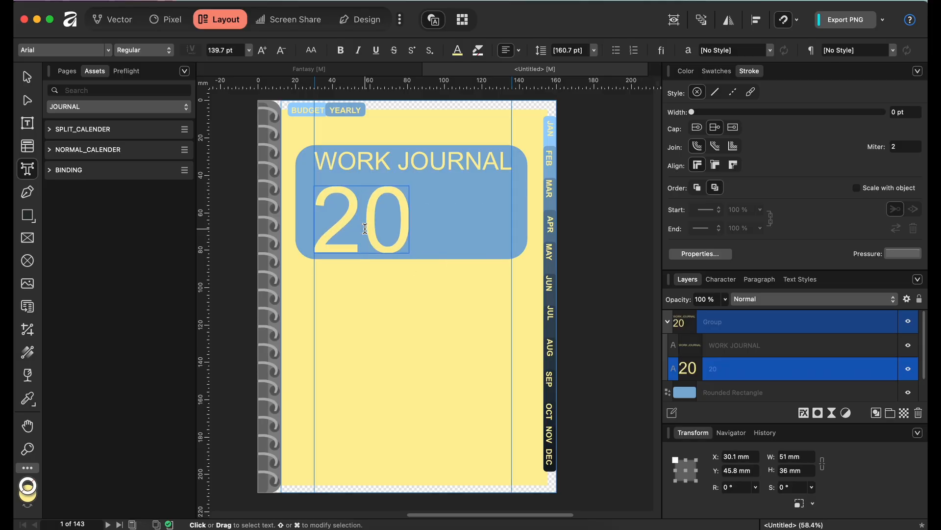
text(28)
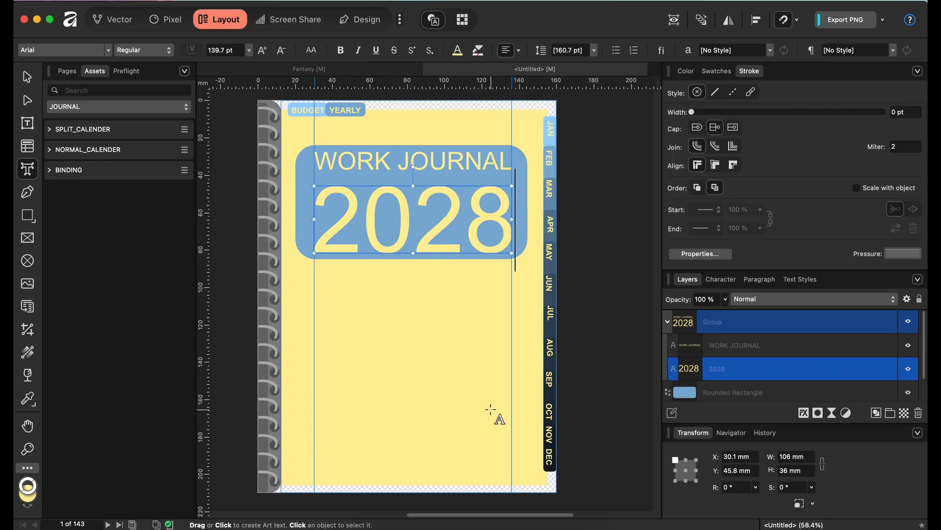
Show the page thumbnails, go to pages 2 and 3, and look through the yearly, January and weekly spreads
scroll(399, 305, down, 2)
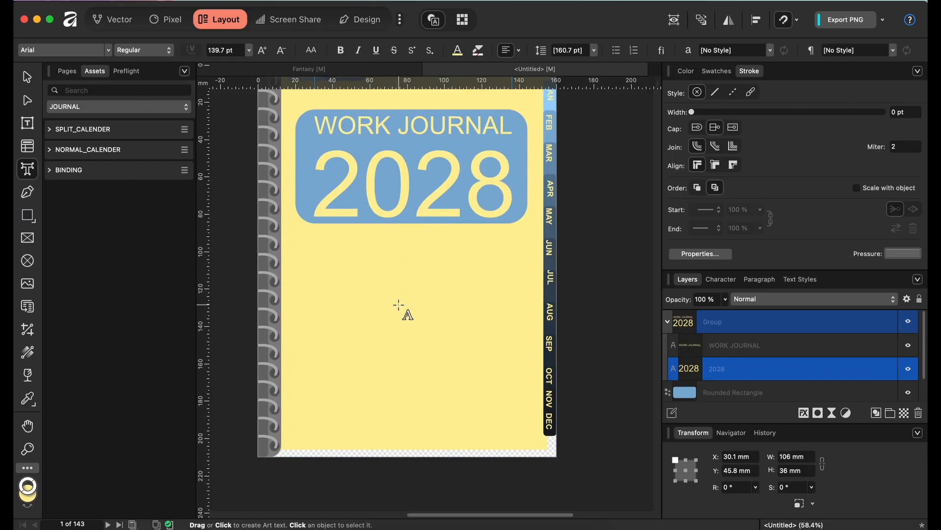
scroll(399, 304, down, 1)
click(68, 71)
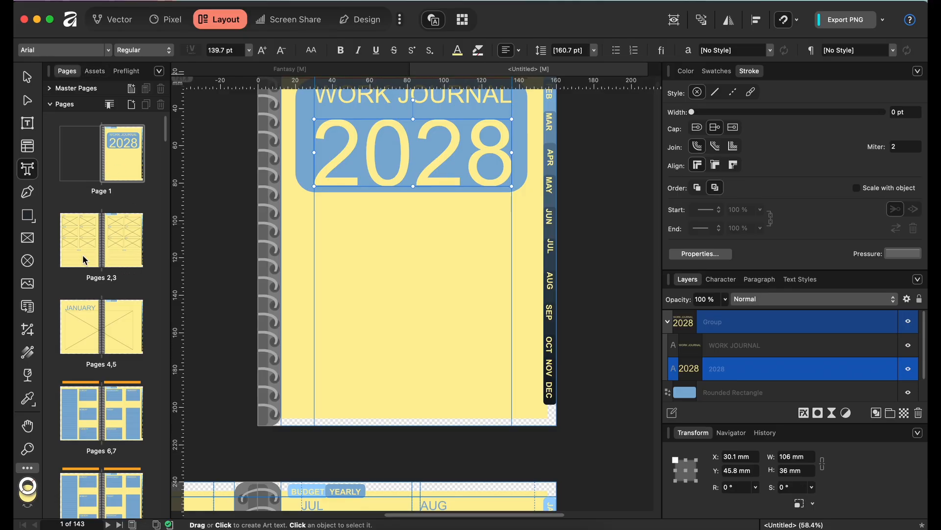
double_click(84, 260)
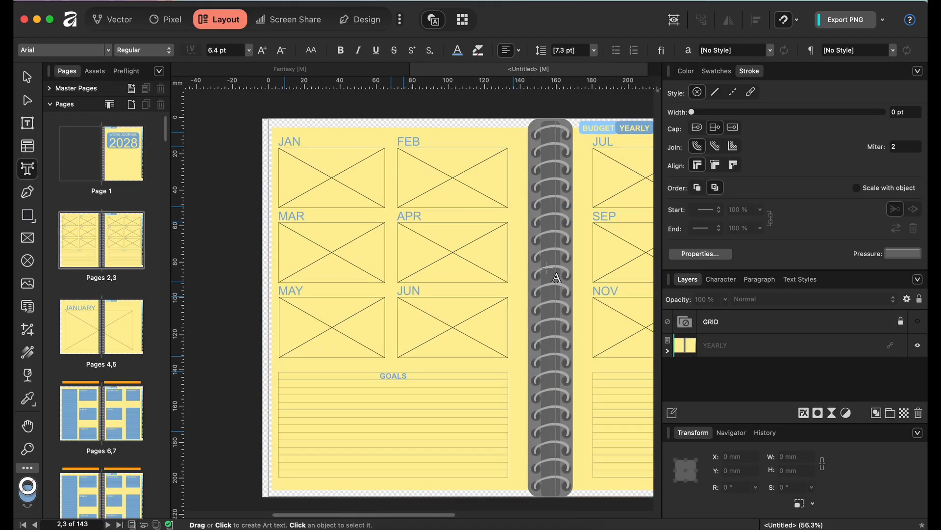
scroll(548, 269, down, 10)
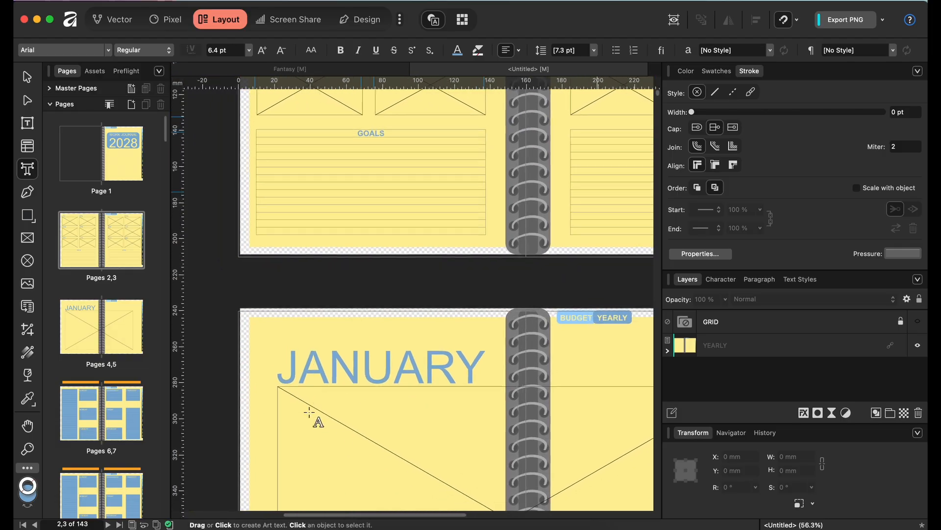
scroll(309, 411, down, 10)
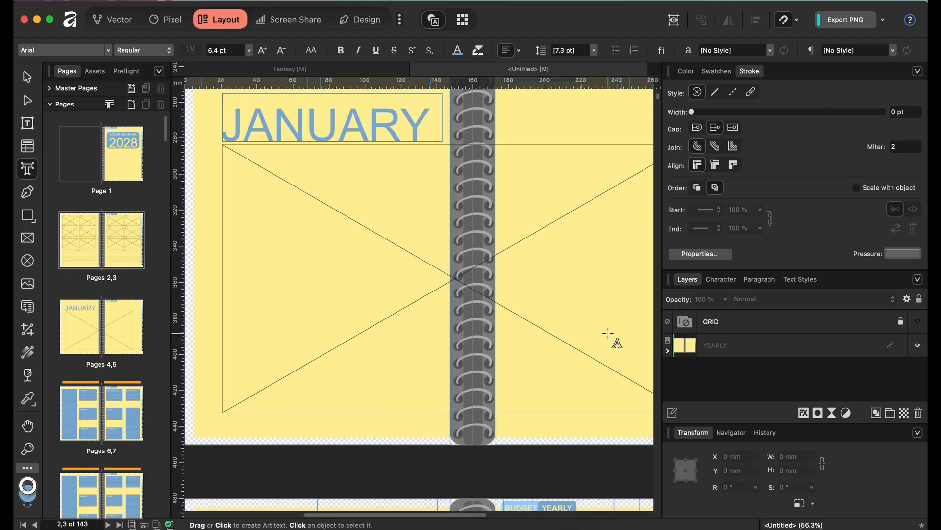
scroll(405, 288, down, 15)
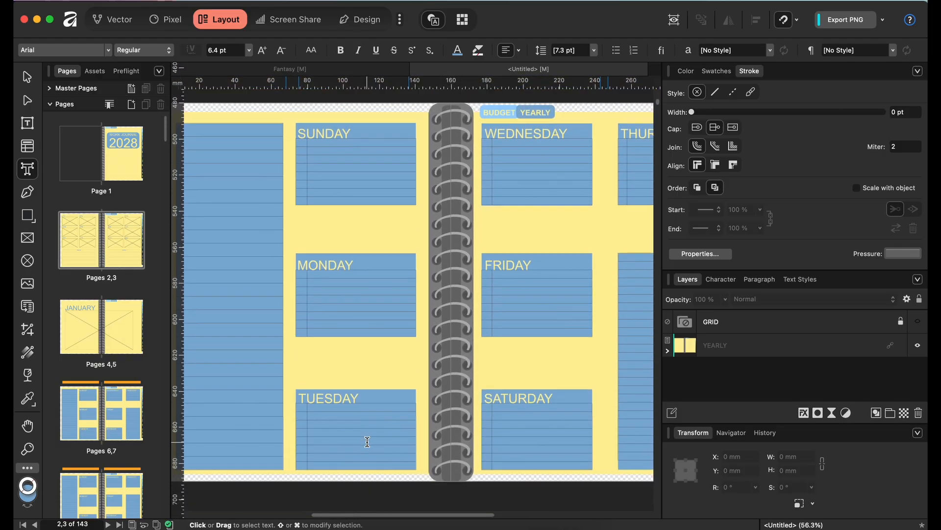
Close the untitled work journal document without saving its changes
scroll(367, 441, down, 4)
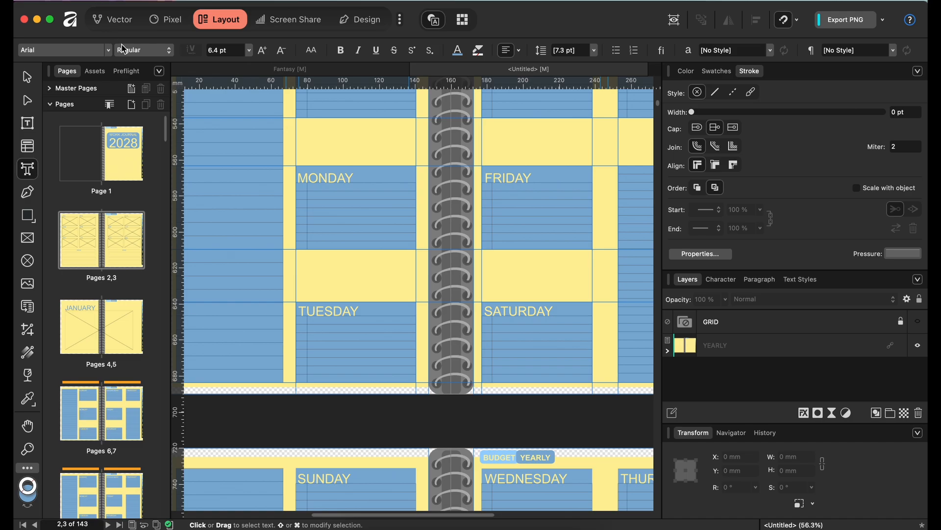
click(417, 69)
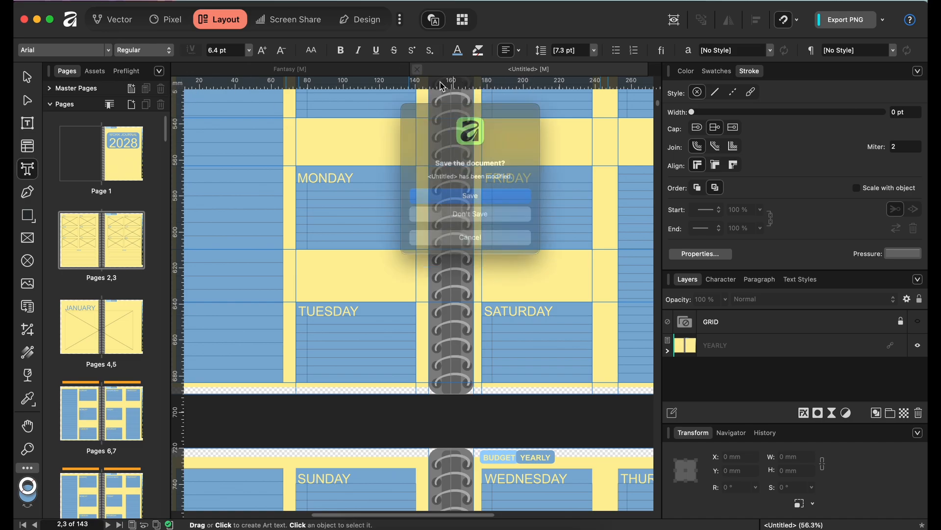
click(479, 220)
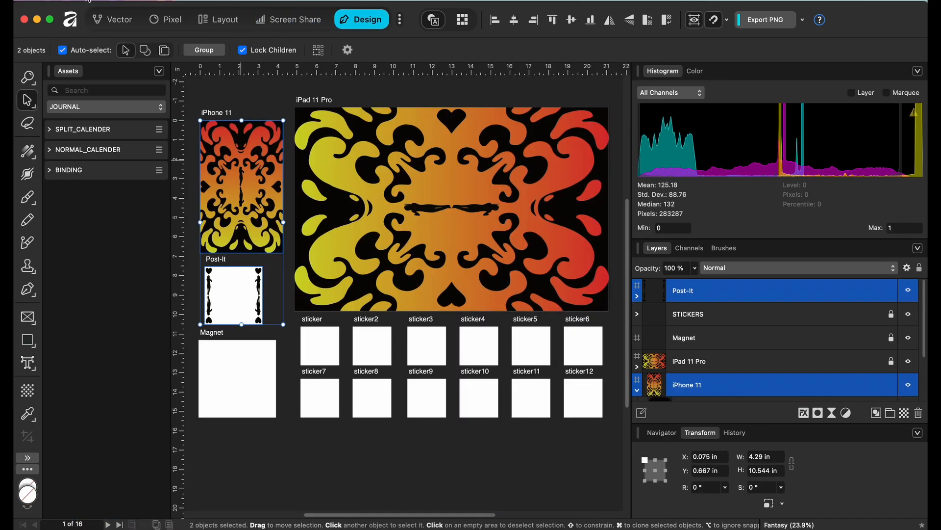
Look through the saved templates in the Packaging, BRANDING, PRODUCTS, YouTube, Booklet and Isometric folders
click(103, 2)
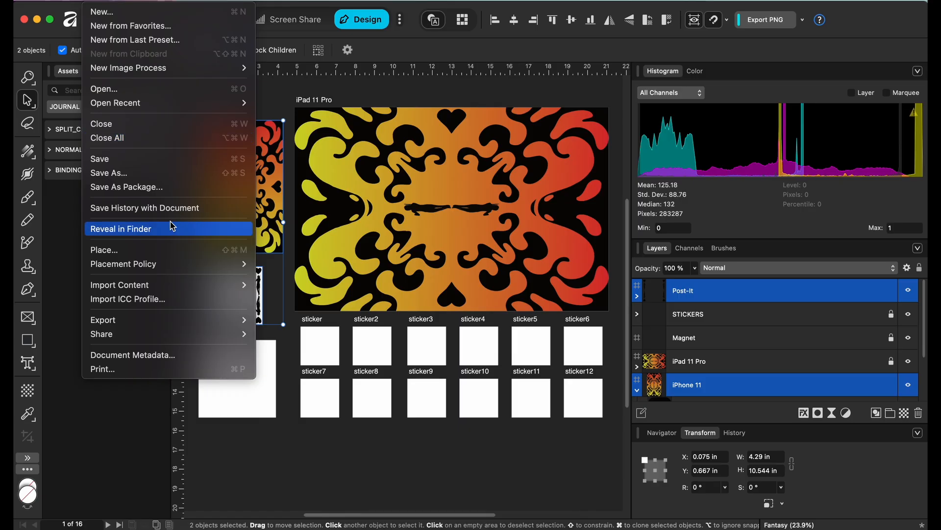
click(328, 416)
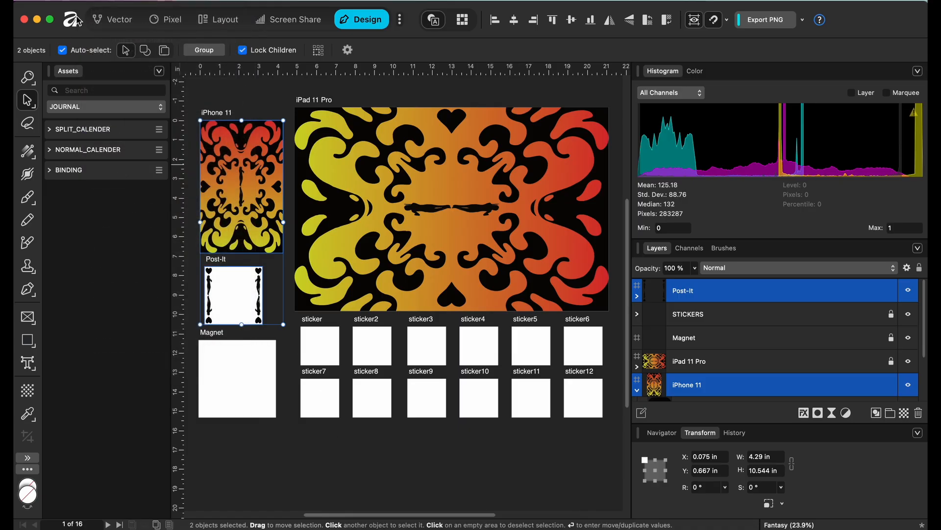
click(84, 16)
click(534, 92)
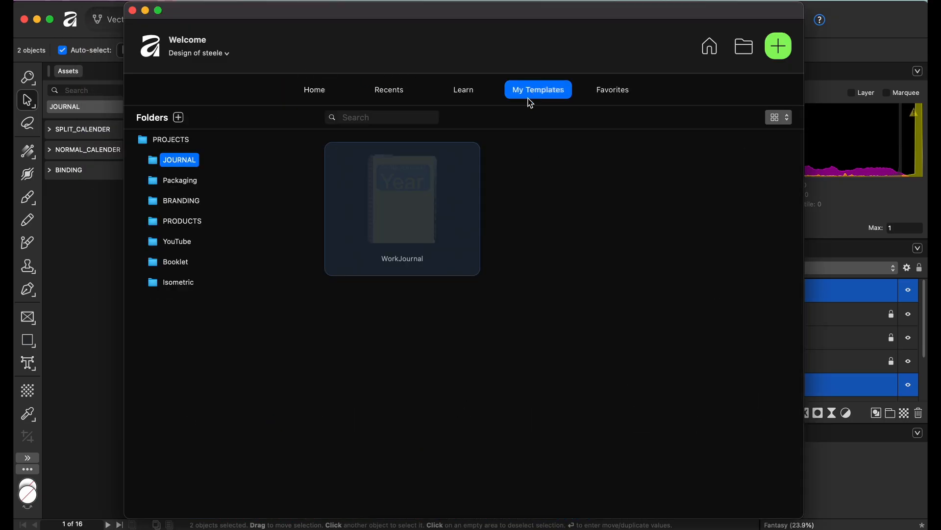
click(186, 183)
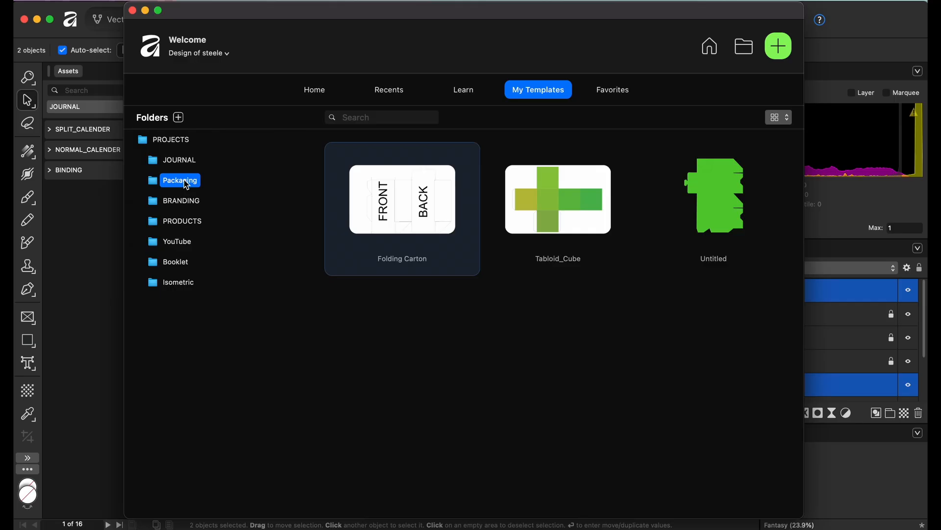
click(180, 205)
click(183, 224)
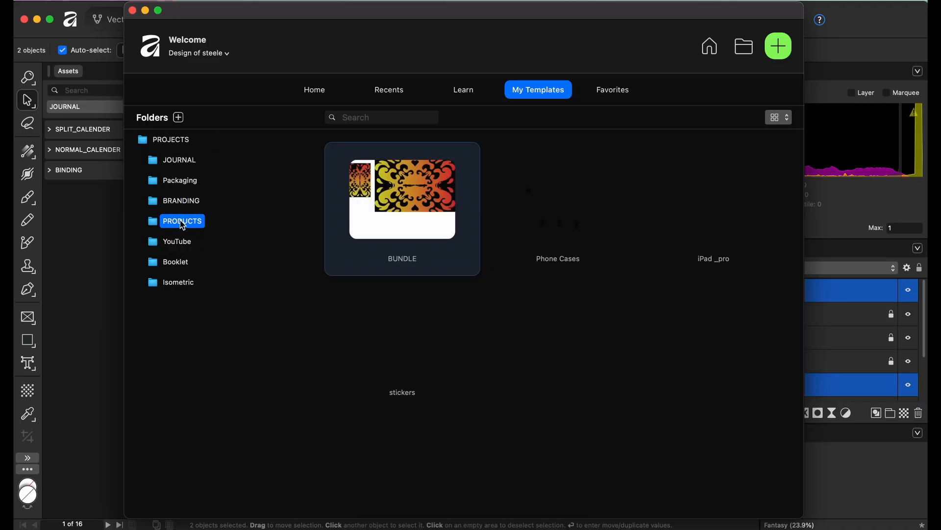
click(184, 241)
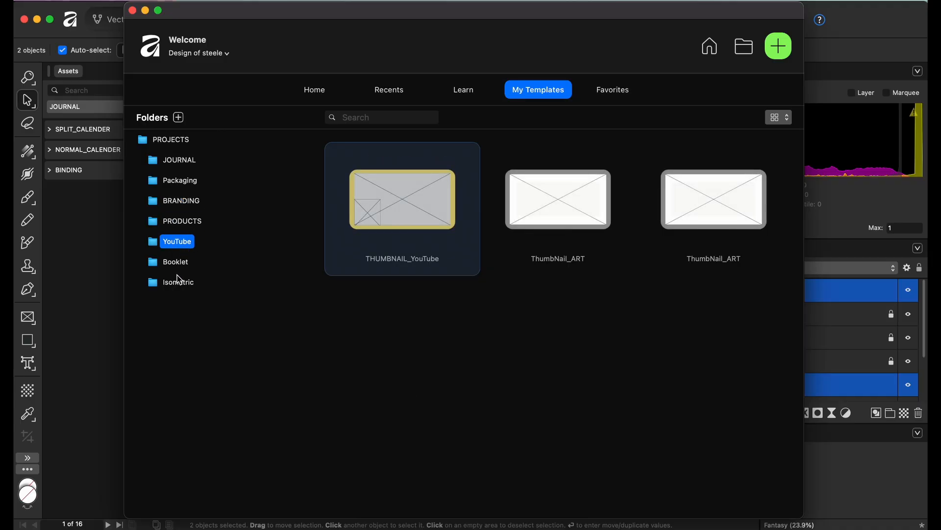
click(176, 264)
click(178, 286)
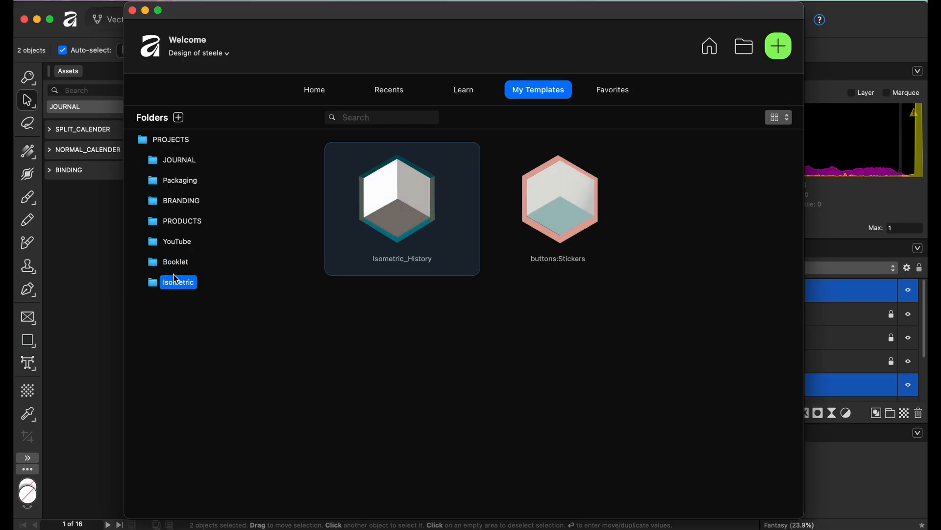
Review the JOURNAL, Packaging, BRANDING and PRODUCTS template folders once more, and close the welcome window
click(180, 162)
mouse_move(349, 198)
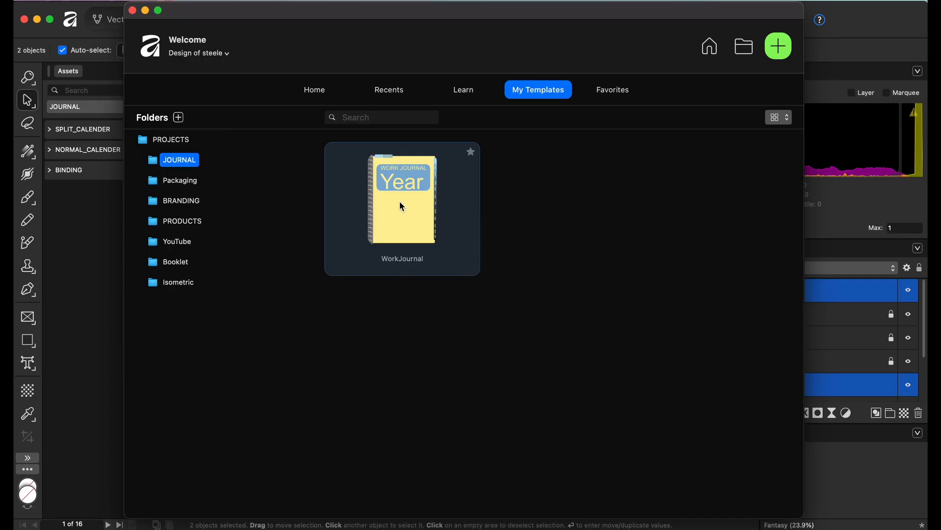
click(178, 182)
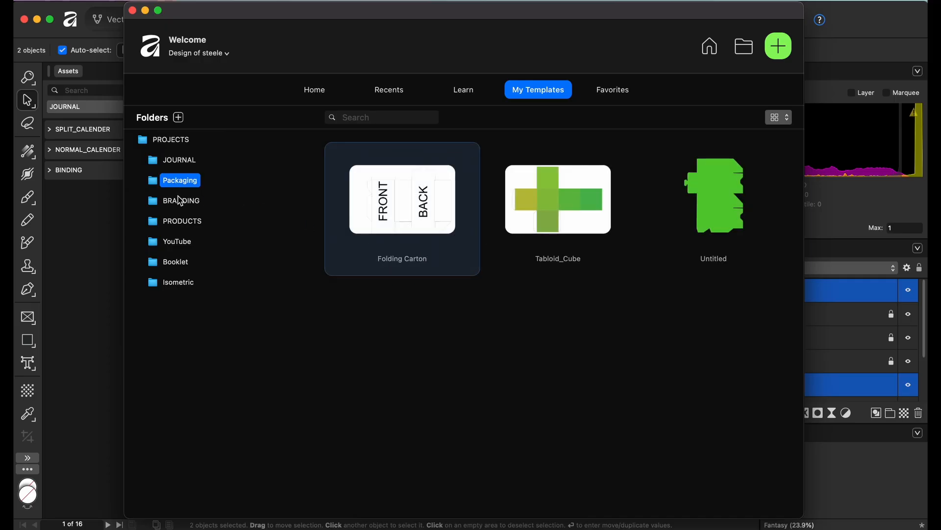
click(181, 201)
click(199, 225)
mouse_move(367, 201)
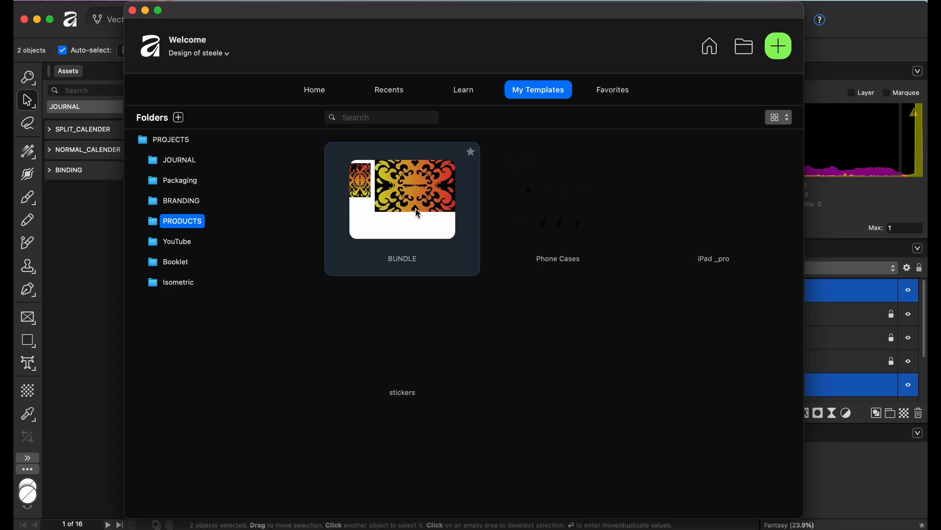
click(132, 10)
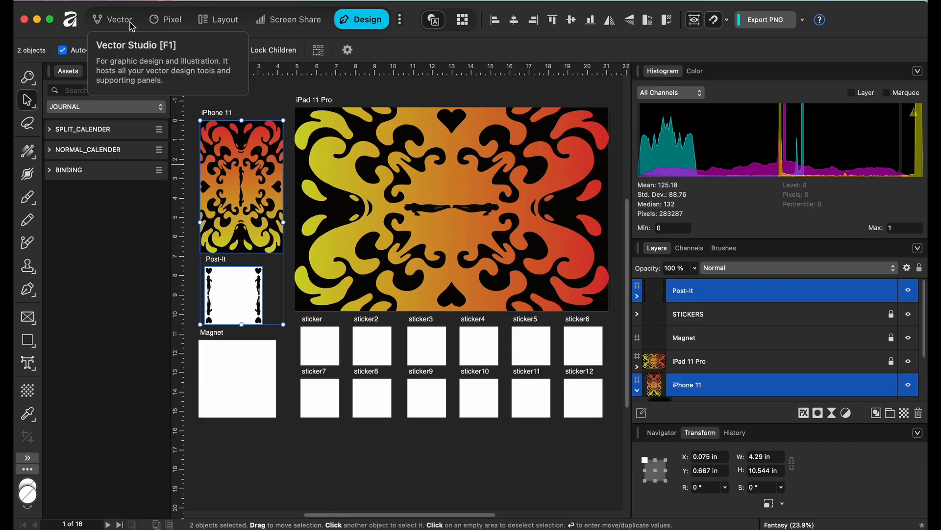
Start a new document and look through the RGB and CMYK page sizes and the custom presets
key(super+n)
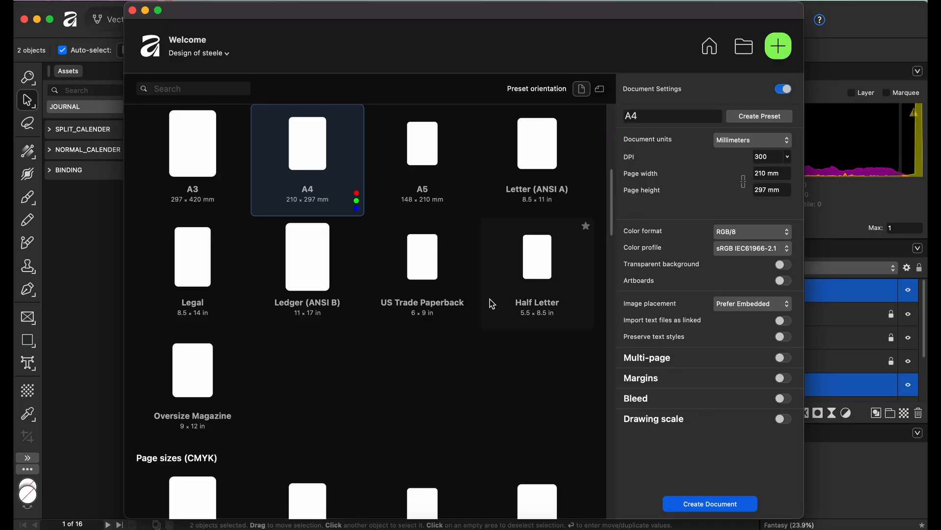
scroll(376, 381, down, 5)
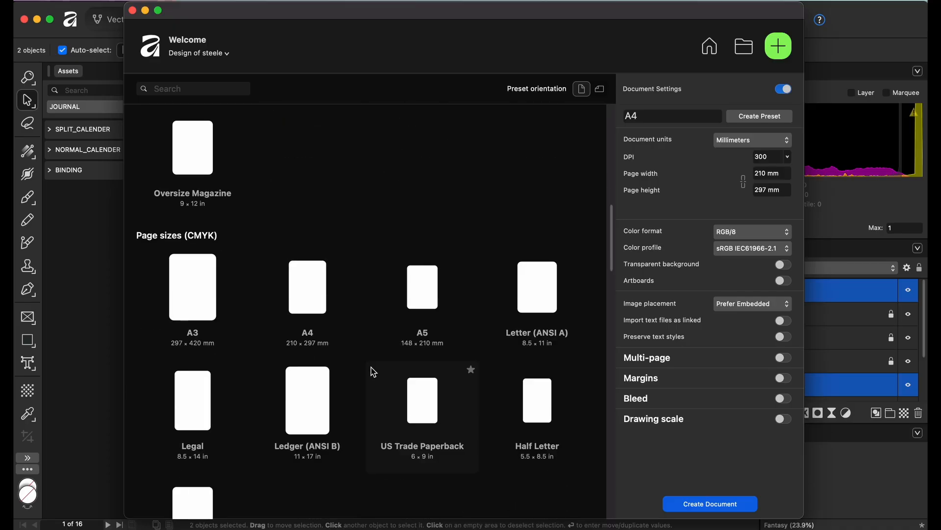
scroll(374, 372, up, 8)
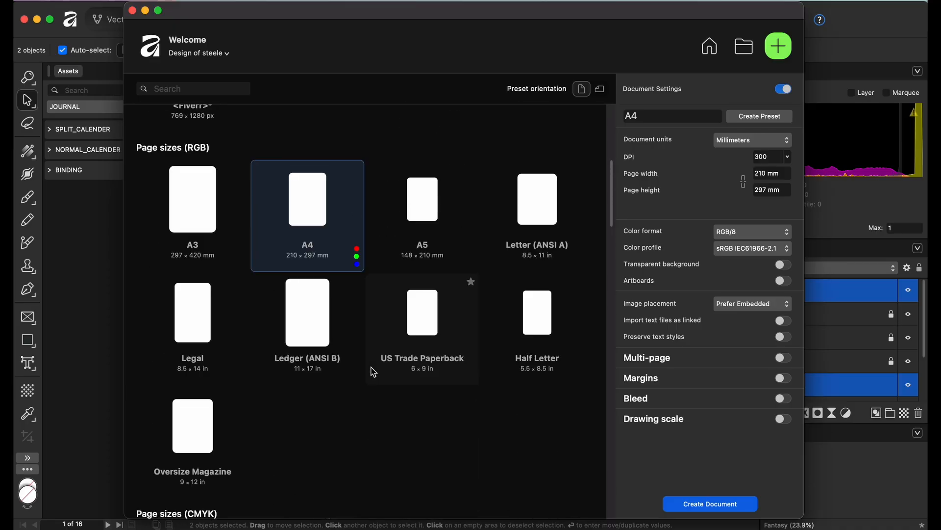
scroll(374, 372, up, 5)
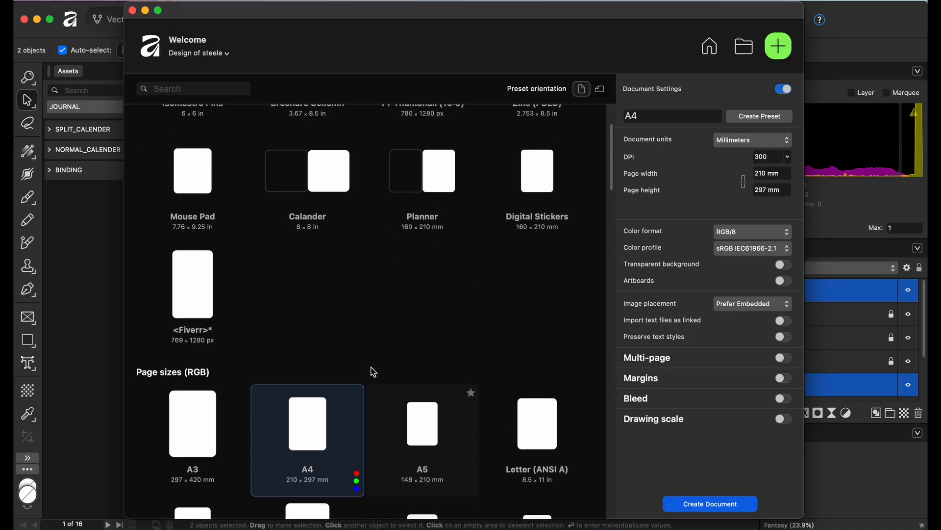
scroll(374, 372, up, 2)
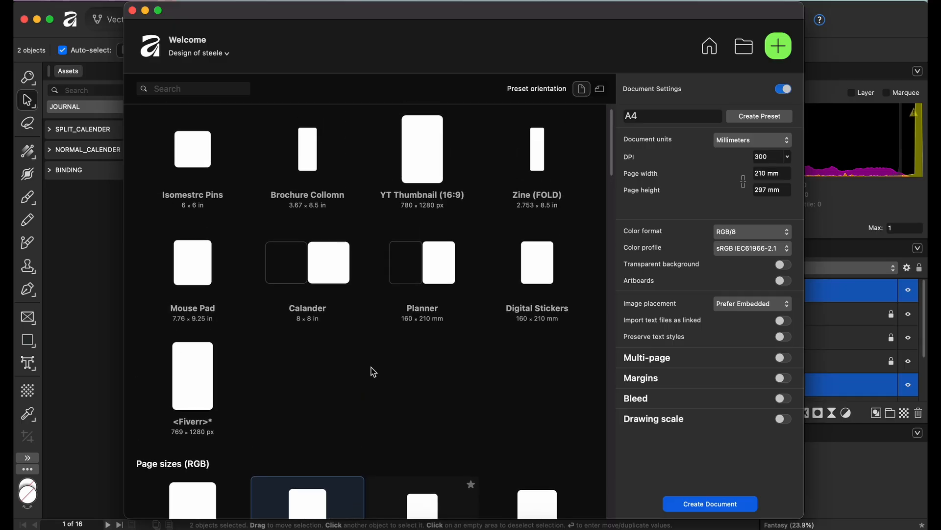
scroll(374, 372, up, 1)
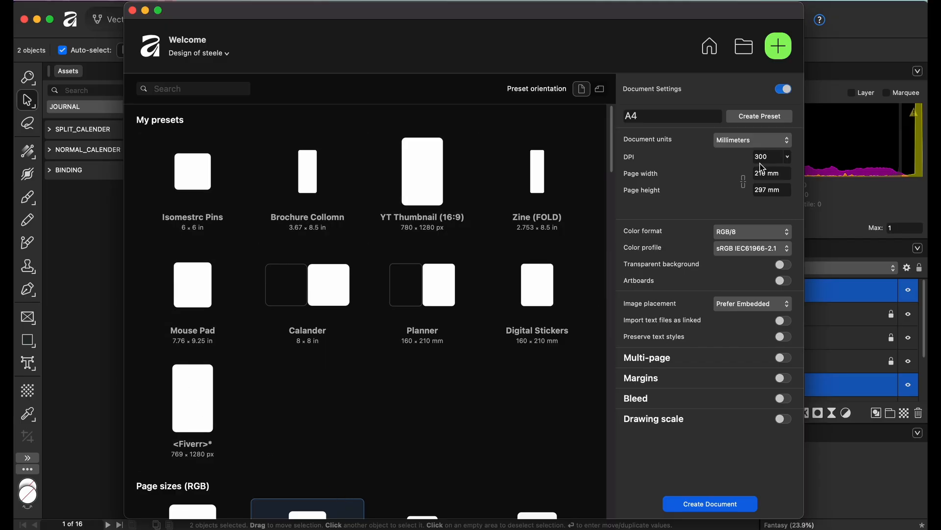
Set the new document's units to inches and its page size to 20 in wide by 20 in high
click(748, 141)
click(740, 112)
click(749, 140)
click(748, 120)
click(751, 141)
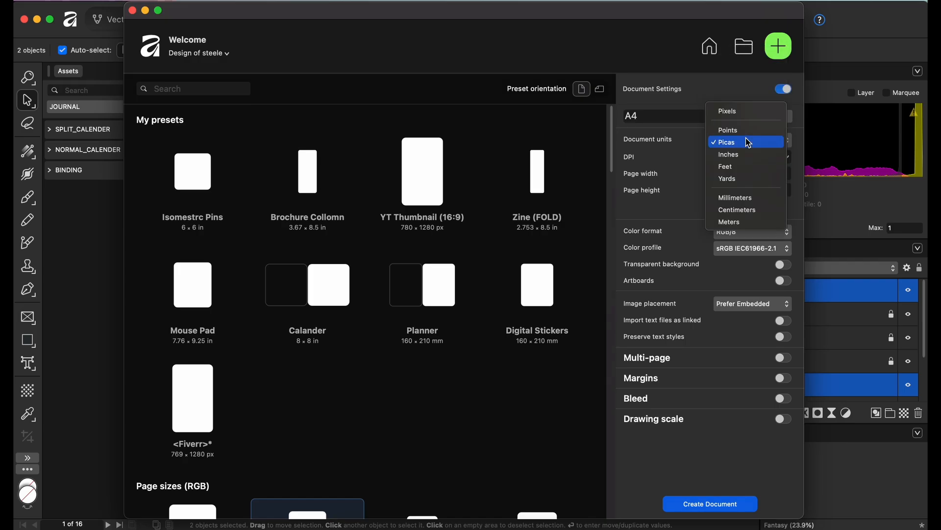
click(757, 152)
click(766, 173)
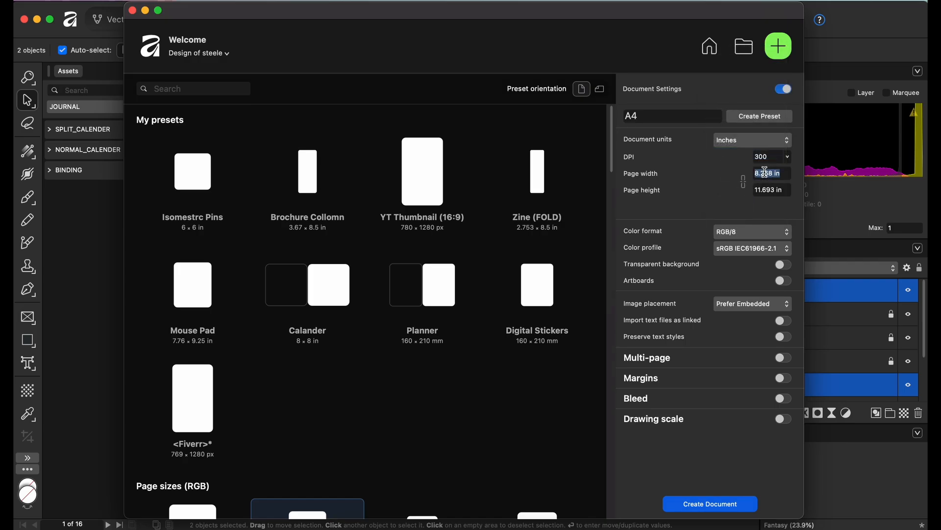
text(20)
key(Tab)
text(20)
key(Tab)
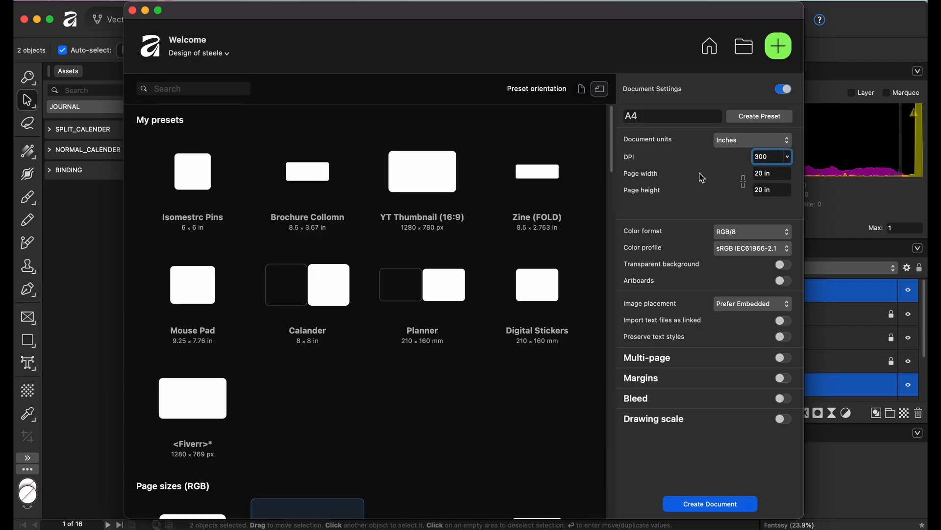
Set the new document's color format to CMYK/8 and enable artboards
click(759, 230)
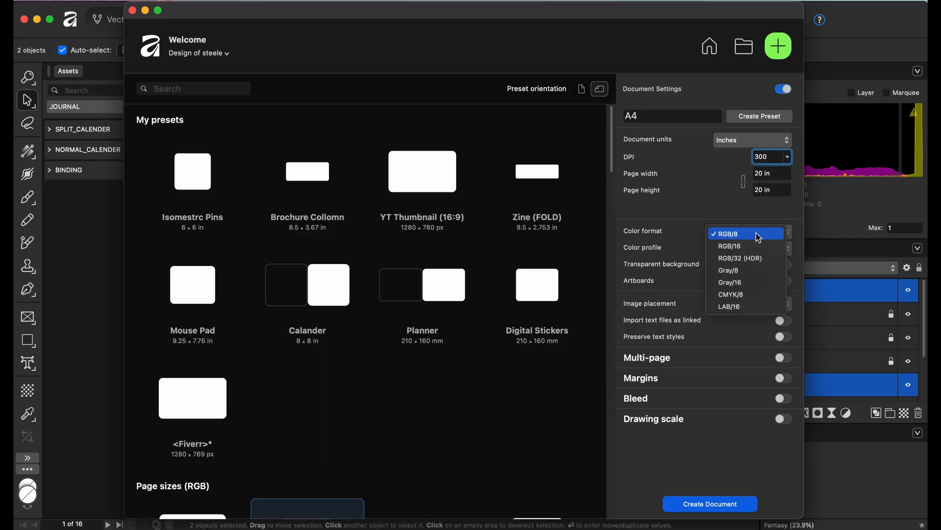
click(741, 294)
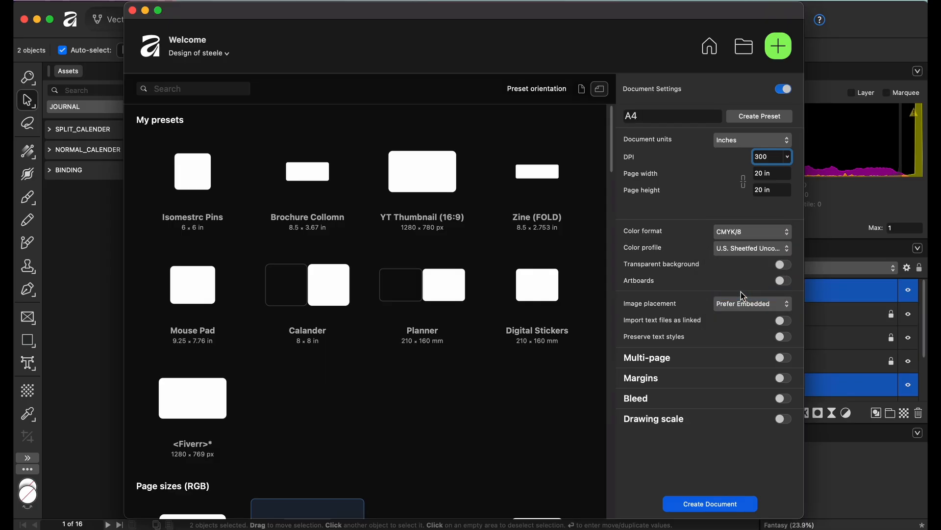
click(785, 282)
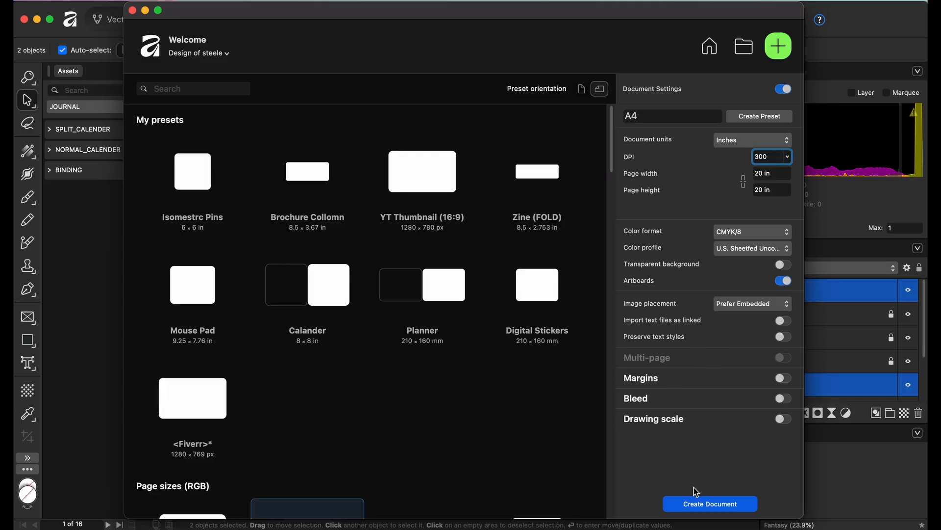
Enable bleed with 0.127 in on all four sides, and create the document
click(784, 401)
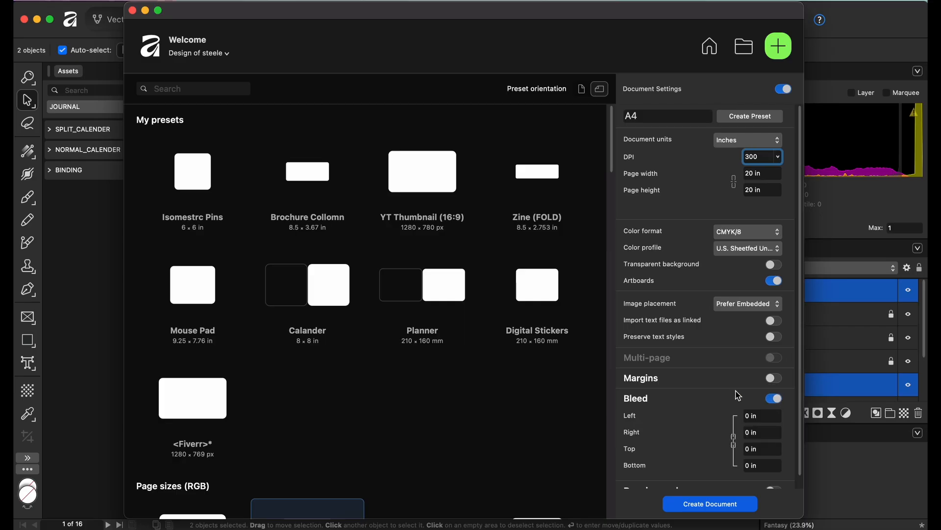
click(746, 415)
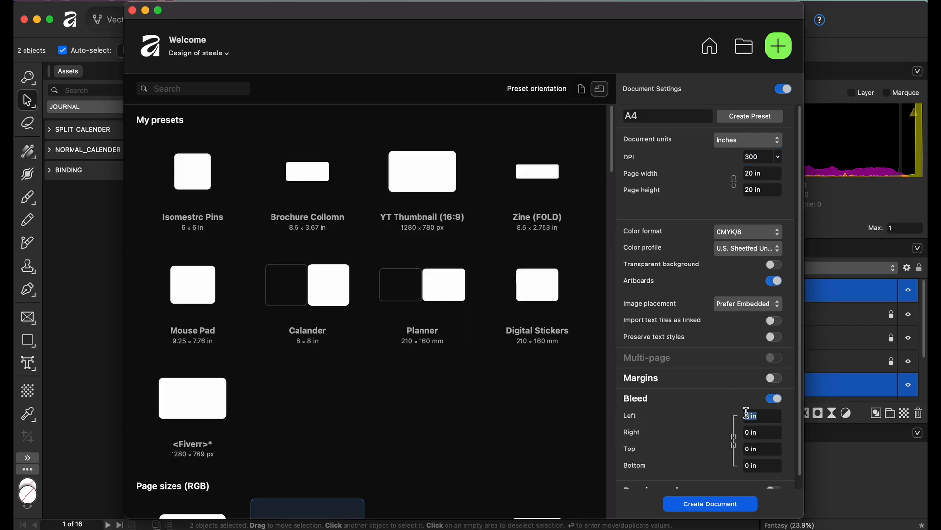
text(.1)
key(Tab)
text(2)
key(BackSpace)
text(.127)
click(749, 414)
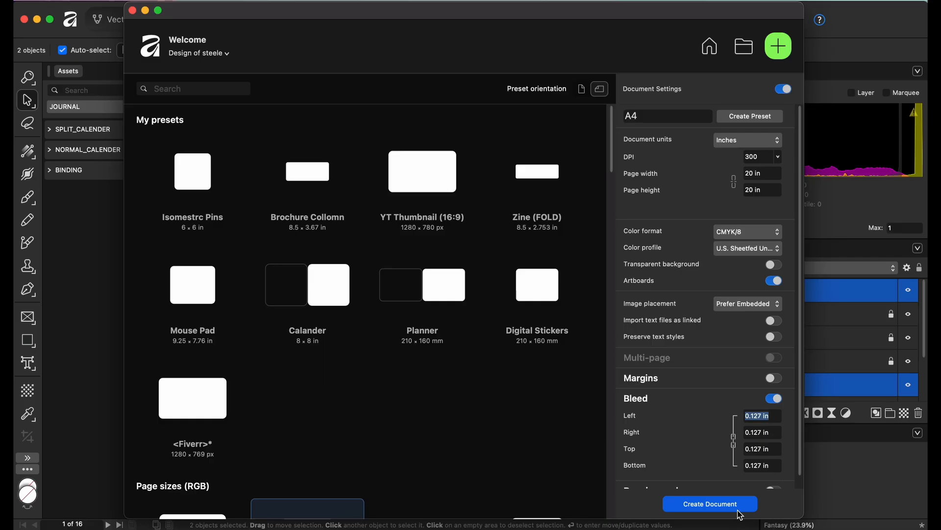
scroll(702, 425, down, 1)
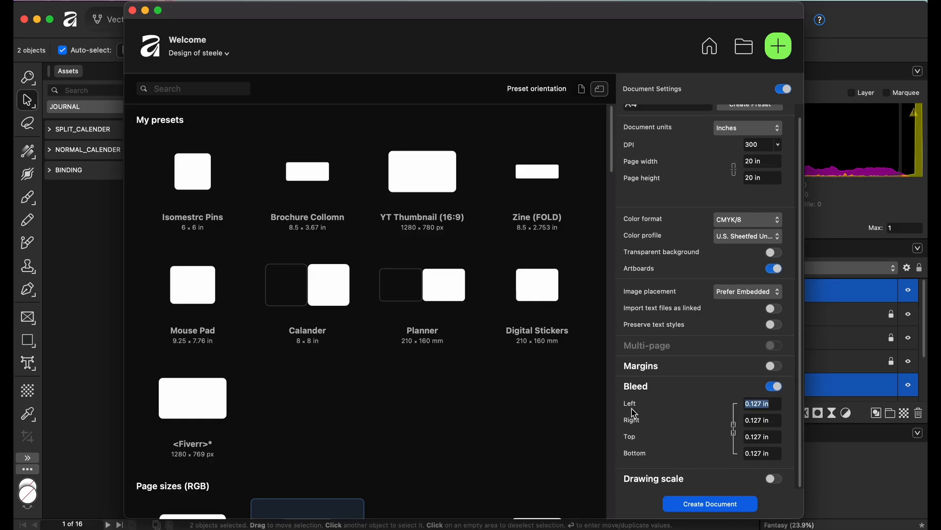
click(734, 505)
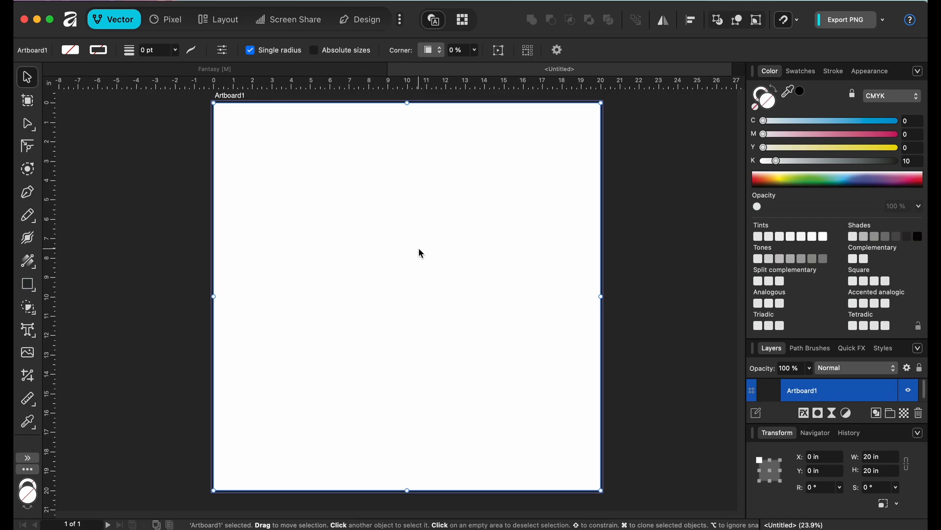
Rename the artboard as Board and switch to the Design studio
double_click(795, 391)
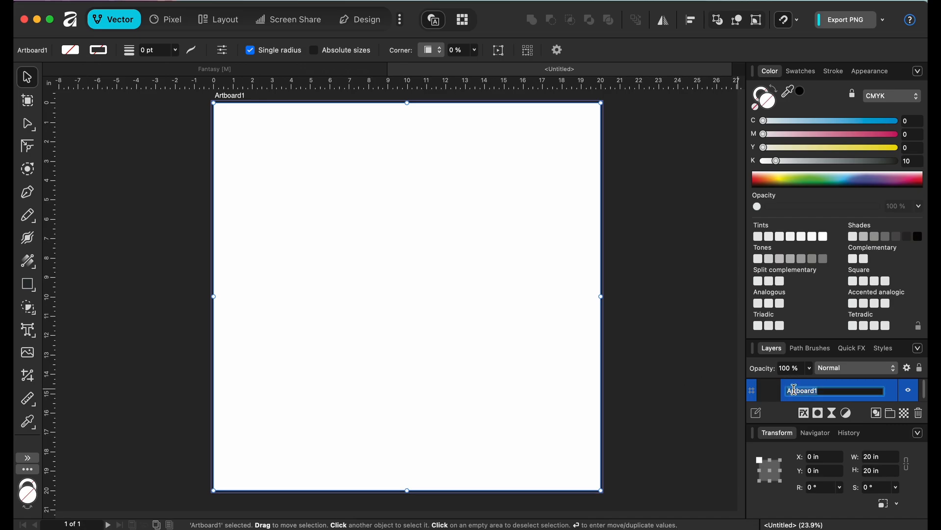
text(Board)
click(728, 422)
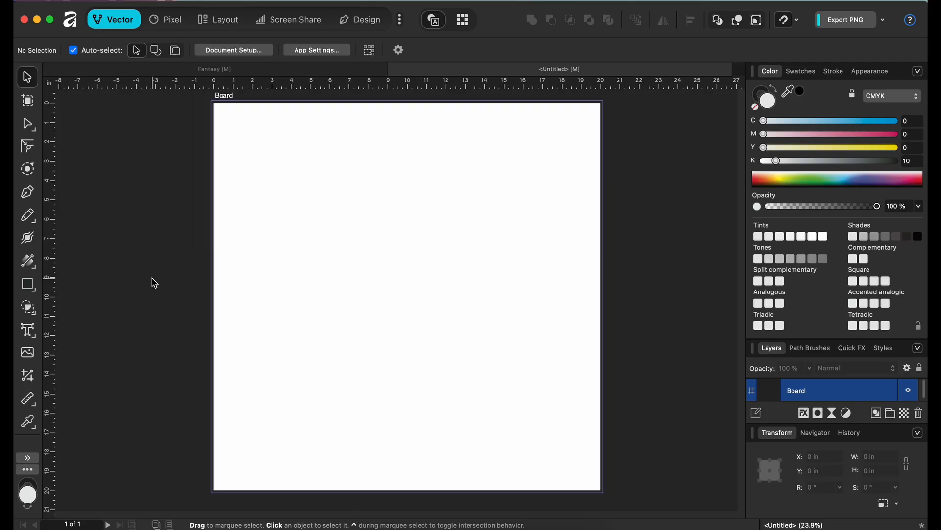
click(28, 100)
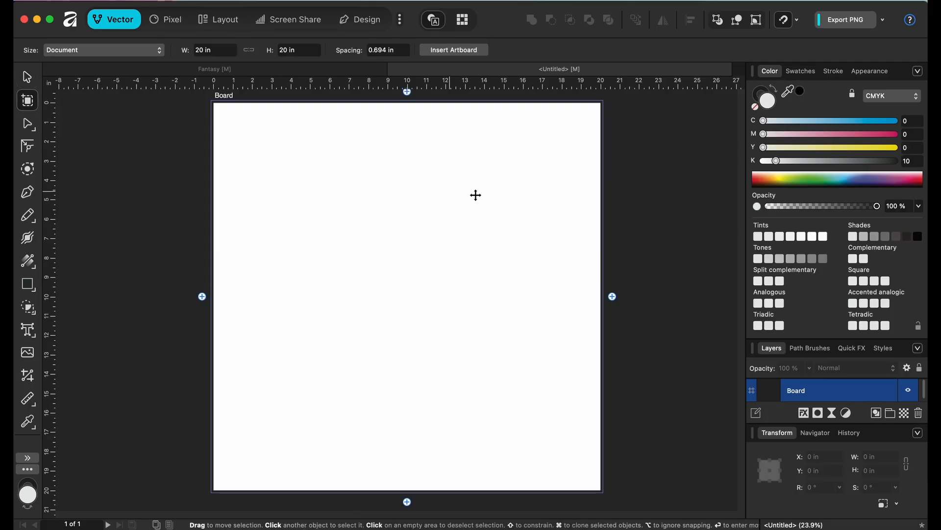
click(362, 22)
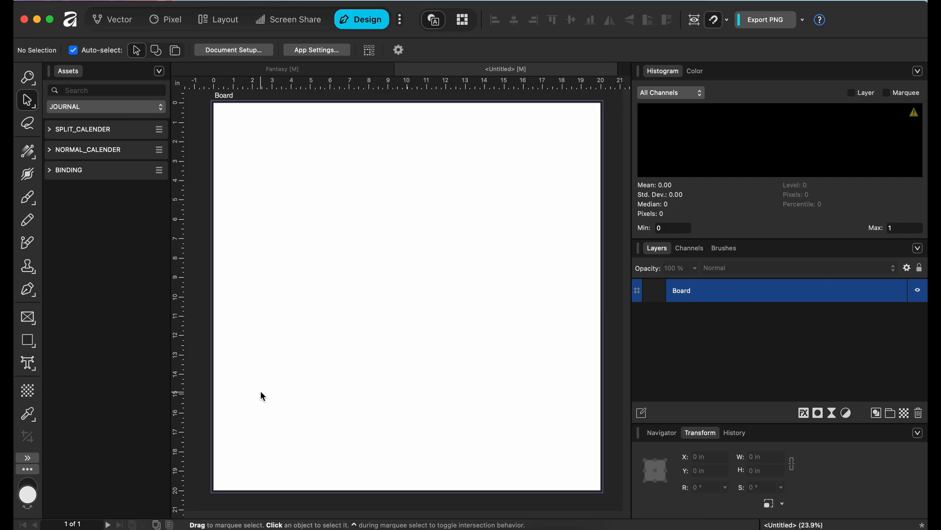
Add a second 20 by 20 in artboard directly above the Board artboard with the Artboard tool
scroll(402, 359, down, 2)
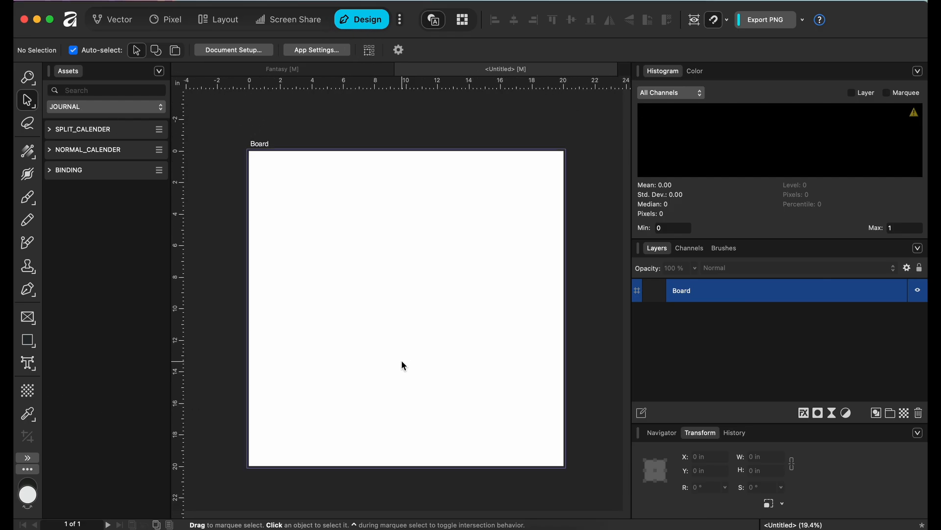
scroll(402, 360, right, 4)
scroll(401, 359, left, 2)
scroll(404, 360, down, 1)
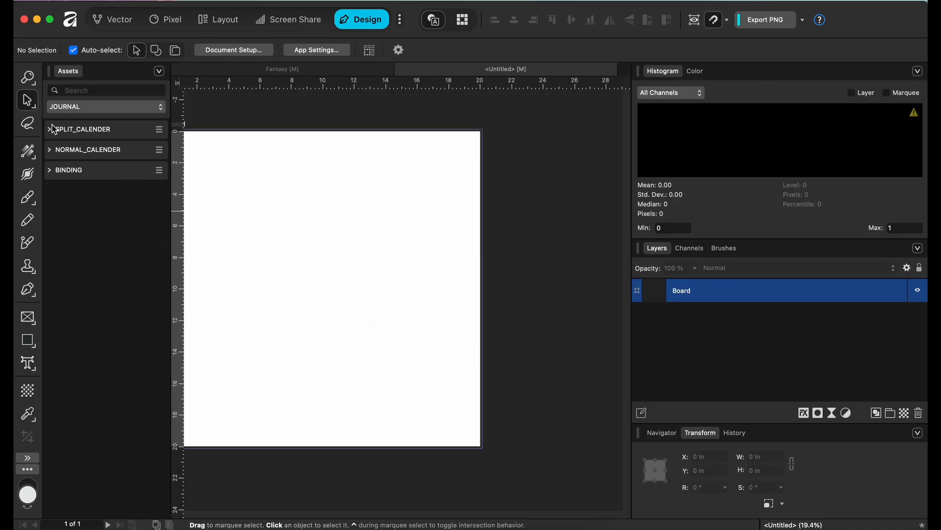
drag(35, 114, 73, 118)
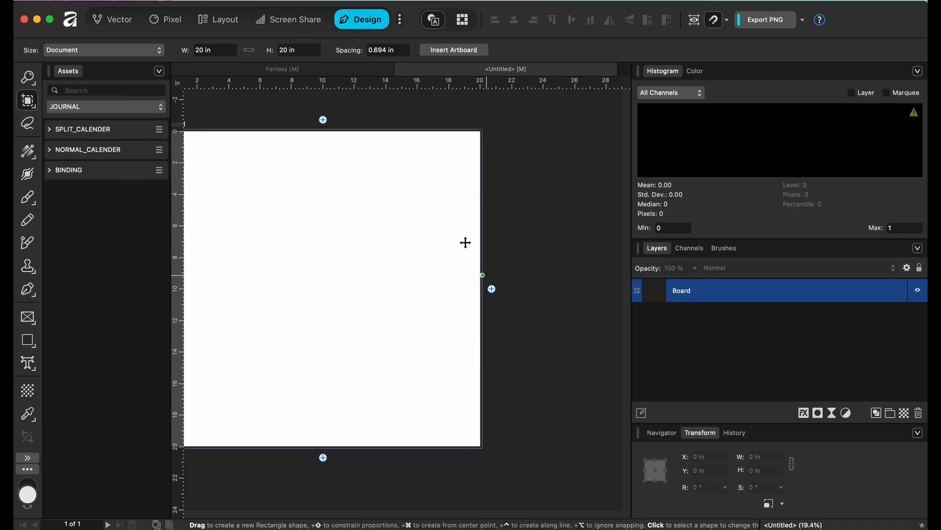
scroll(374, 168, left, 4)
scroll(374, 168, up, 3)
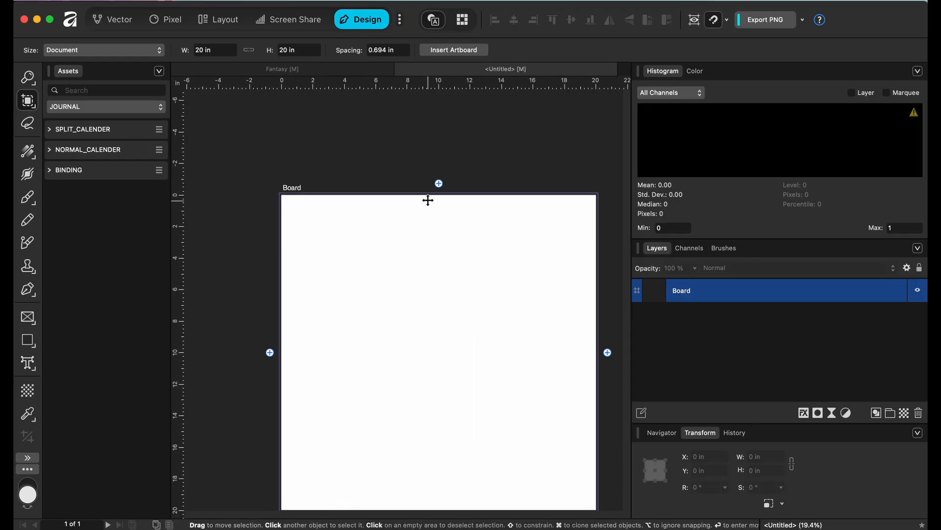
click(439, 185)
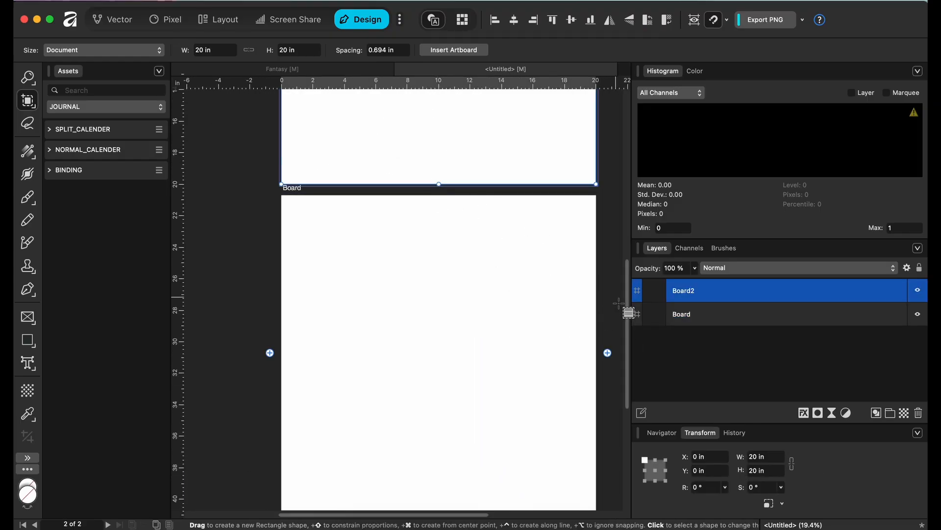
scroll(430, 243, up, 10)
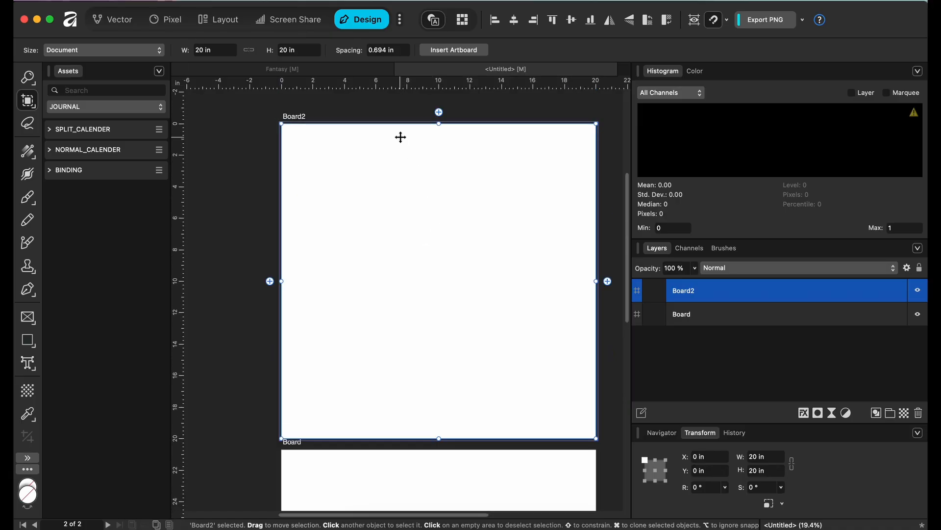
Rename the new artboard above Board as charcters
double_click(686, 291)
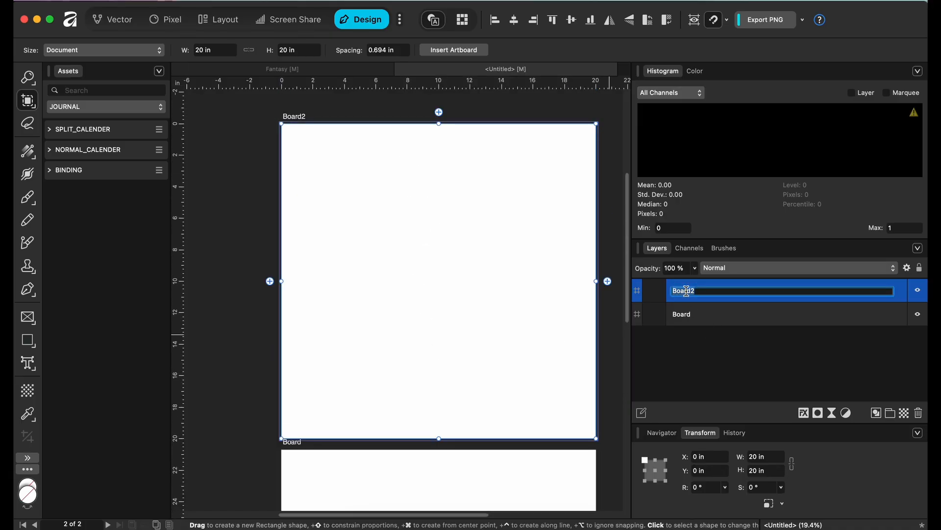
text(car)
key(BackSpace)
key(BackSpace)
key(BackSpace)
text(charcters)
key(Return)
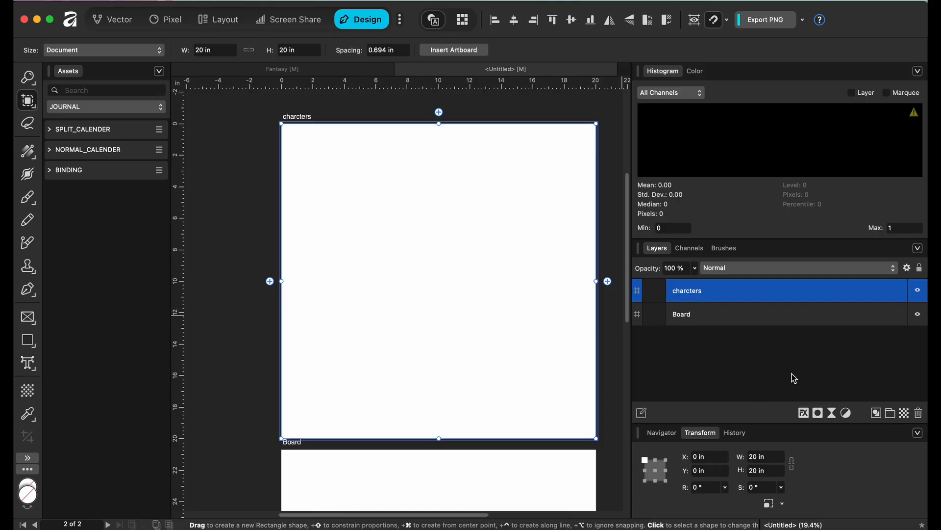
Resize the charcters artboard to 2 in wide by 3 in high, undoing the accidental rotation
click(753, 459)
text(2)
key(Tab)
text(3)
click(753, 470)
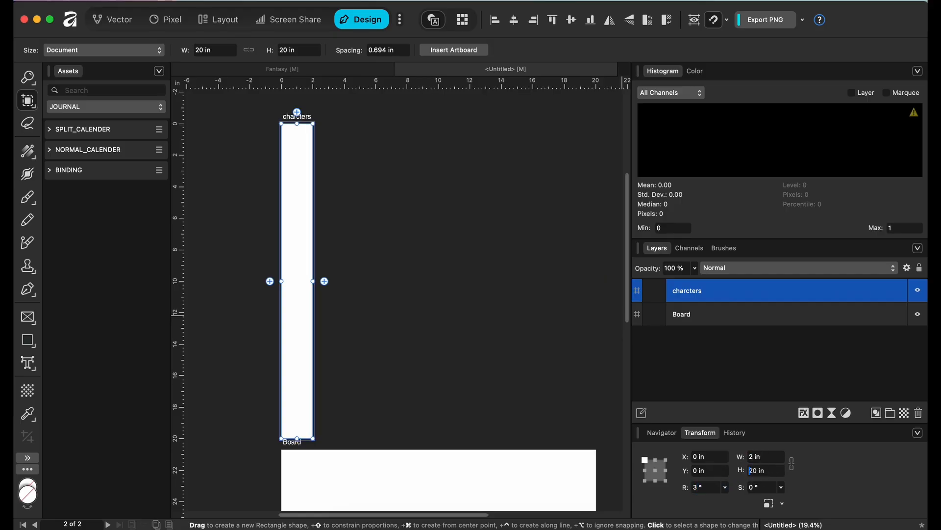
key(super+z)
text(3)
key(Tab)
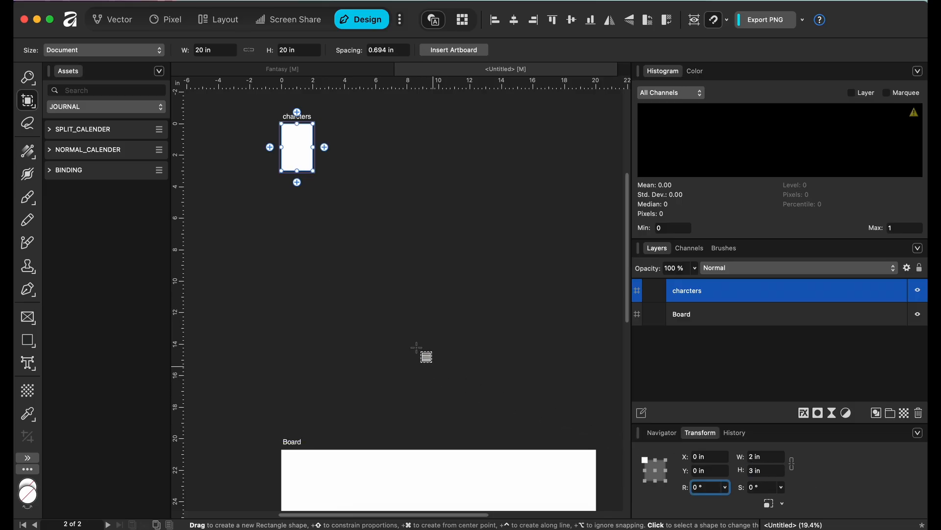
Move the charcters artboard down to about 1.3 in above Board, aligned with Board's left edge
drag(296, 149, 322, 405)
key(m)
scroll(342, 378, up, 3)
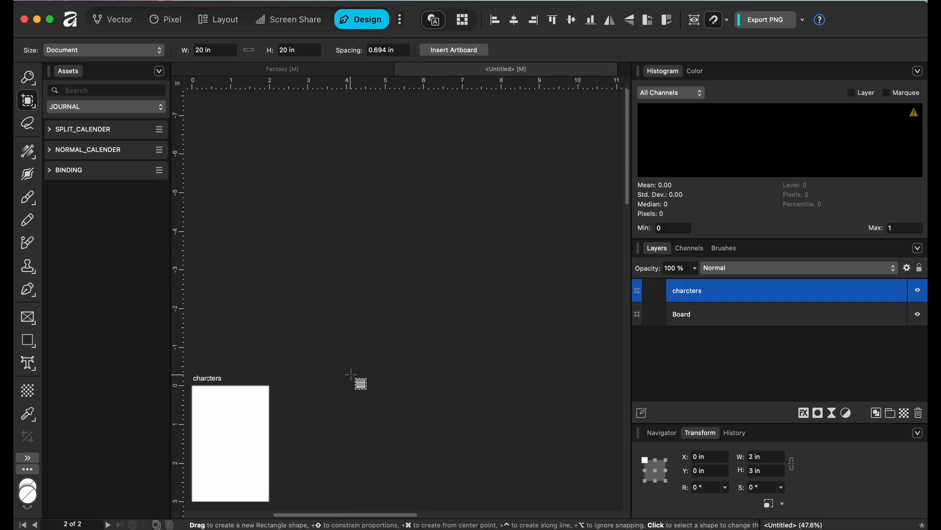
scroll(351, 377, down, 3)
scroll(351, 377, left, 2)
key(v)
scroll(351, 374, up, 3)
scroll(352, 374, down, 1)
scroll(353, 374, right, 1)
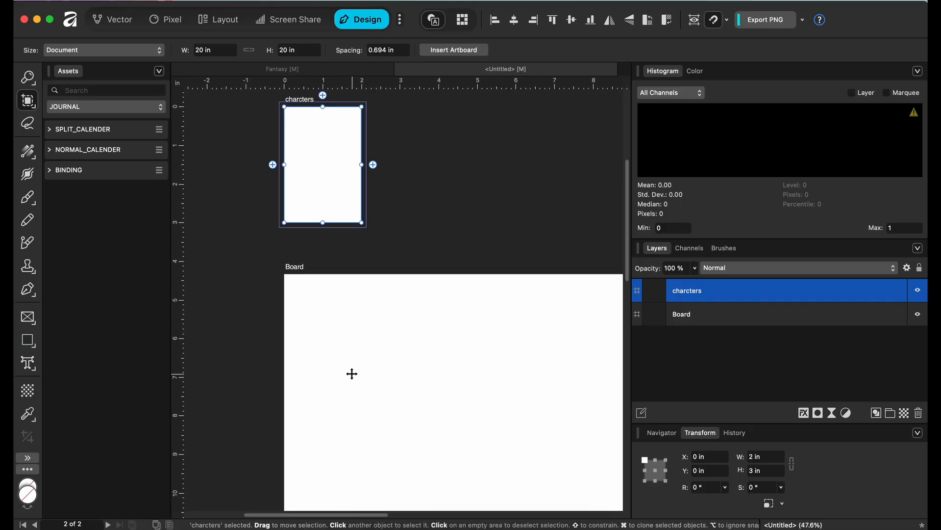
Add three more 2 by 3 in artboards in a row to the right of the charcters artboard
key(m)
key(v)
key(m)
click(373, 165)
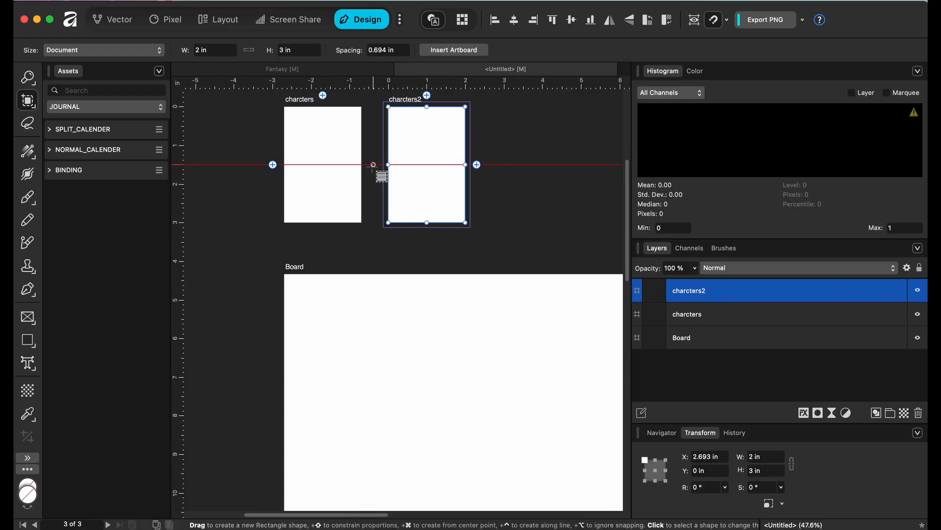
click(478, 165)
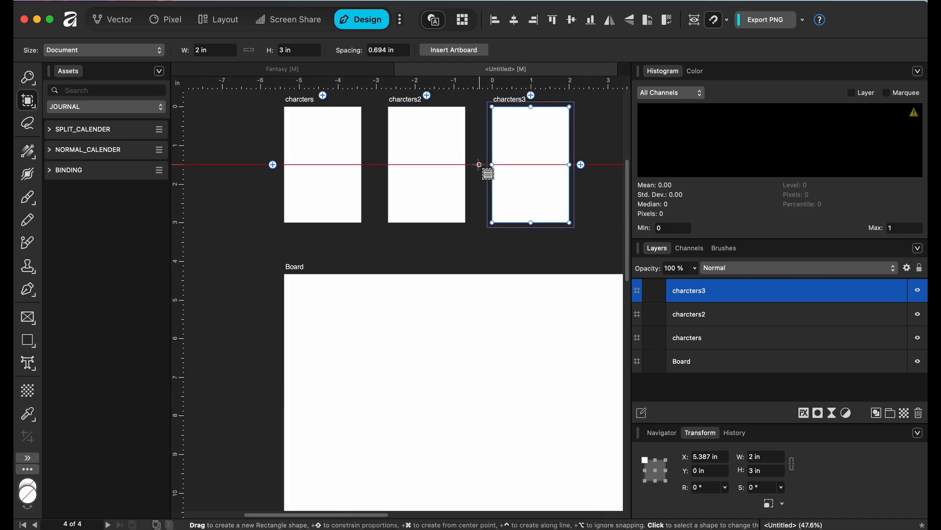
click(582, 165)
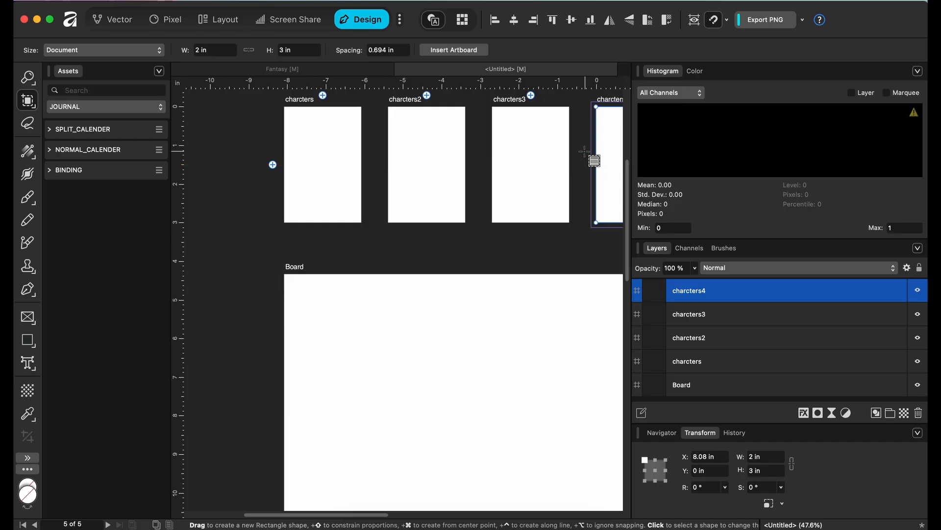
Add two more 2 by 3 in artboards at the right end to complete a row of six
key(v)
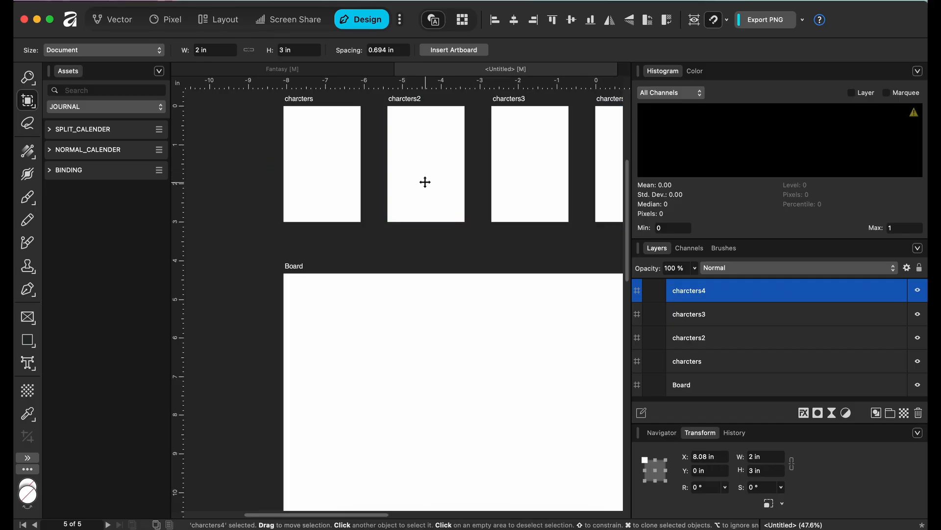
scroll(425, 182, down, 3)
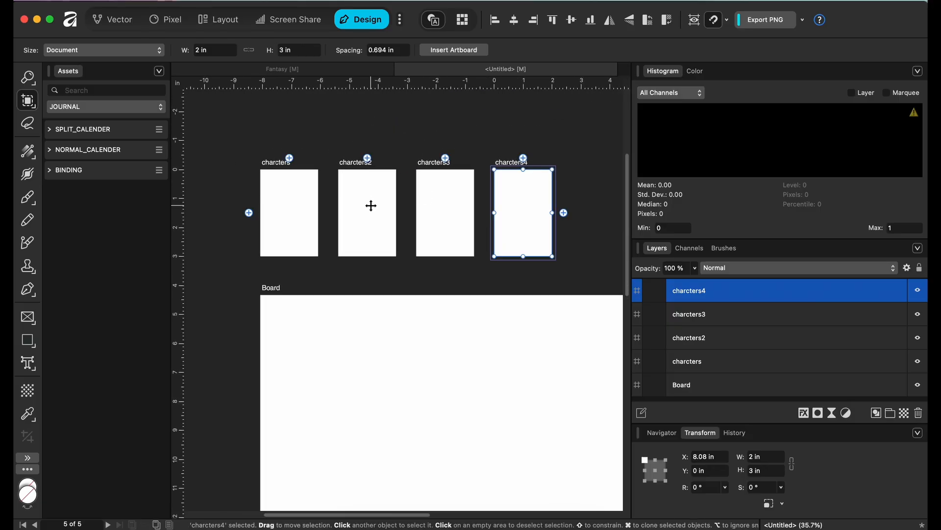
click(564, 212)
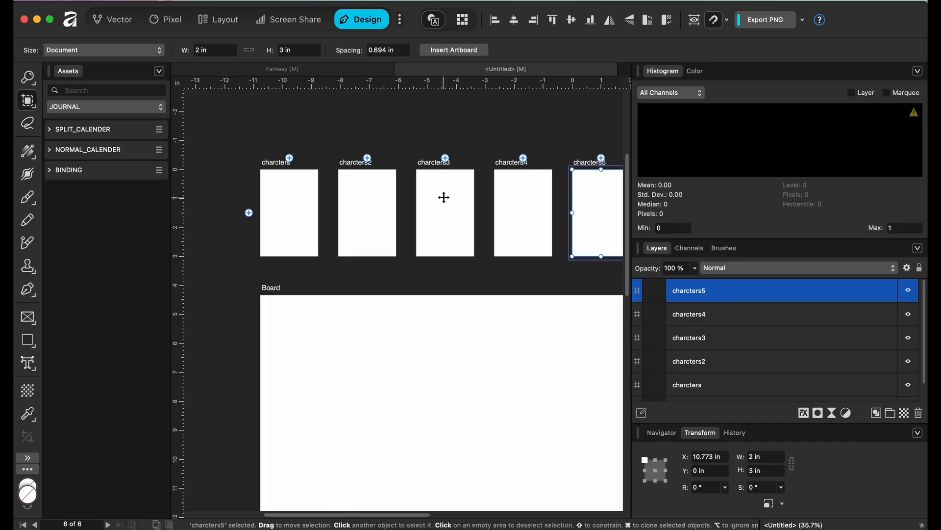
scroll(444, 197, right, 5)
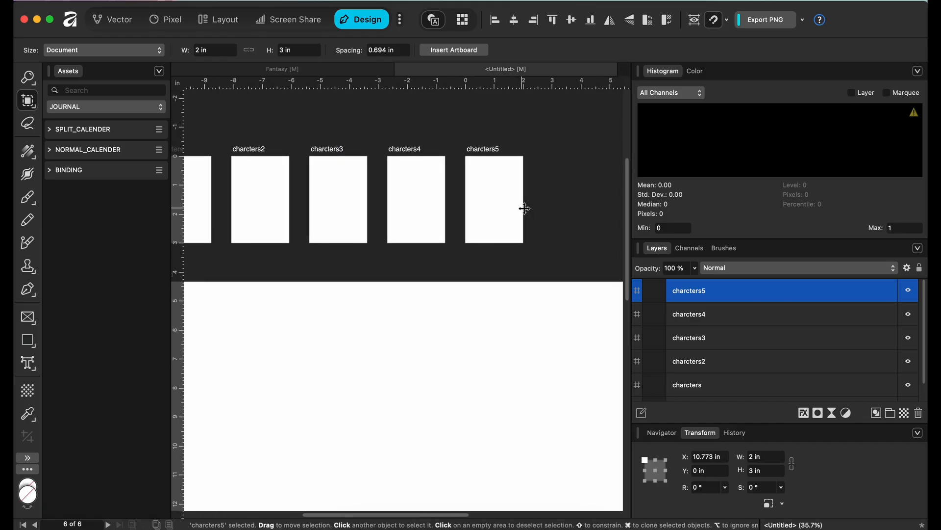
click(531, 201)
scroll(381, 219, left, 4)
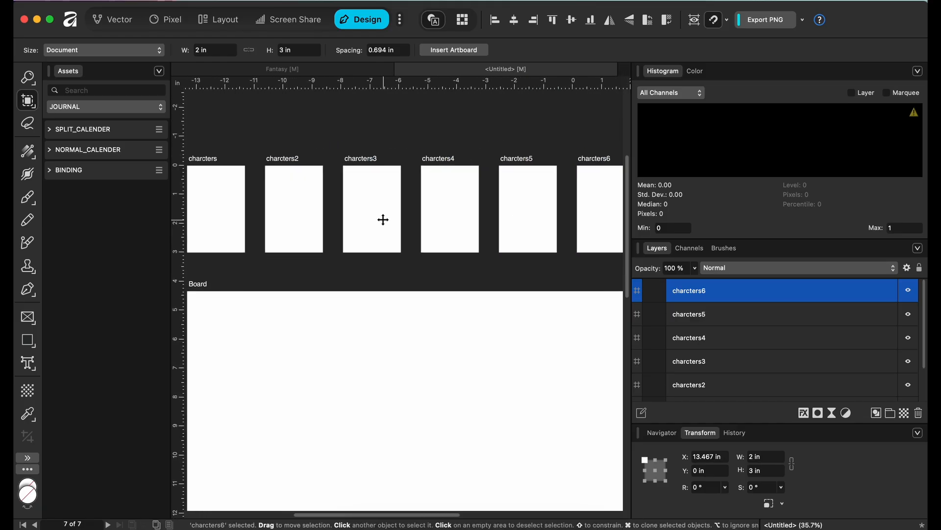
Group the six small artboards, from charcters through charcters6, leaving Board out of the group
scroll(387, 221, down, 3)
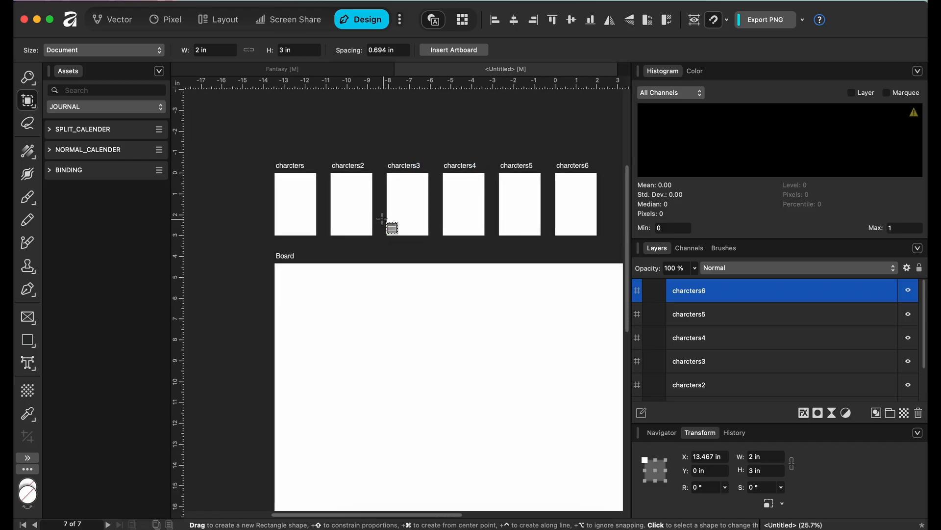
scroll(385, 221, right, 3)
key(m)
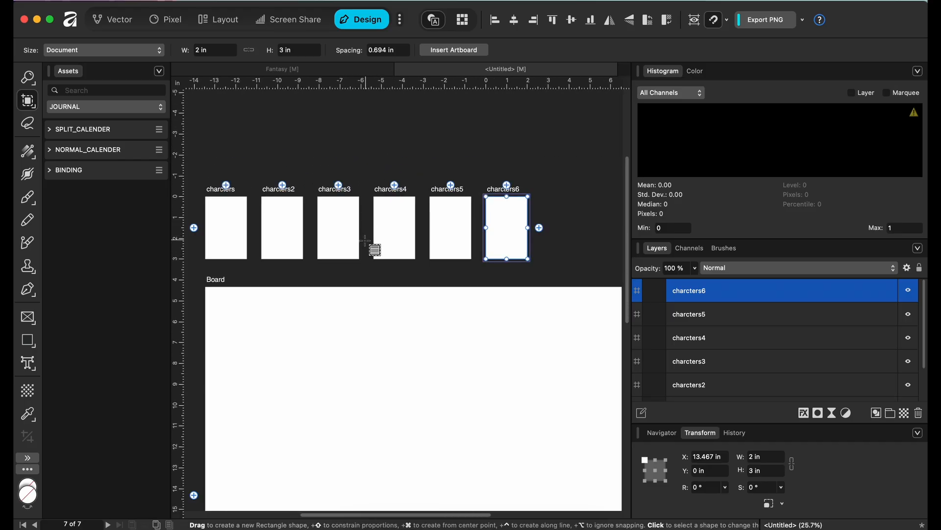
scroll(359, 228, down, 2)
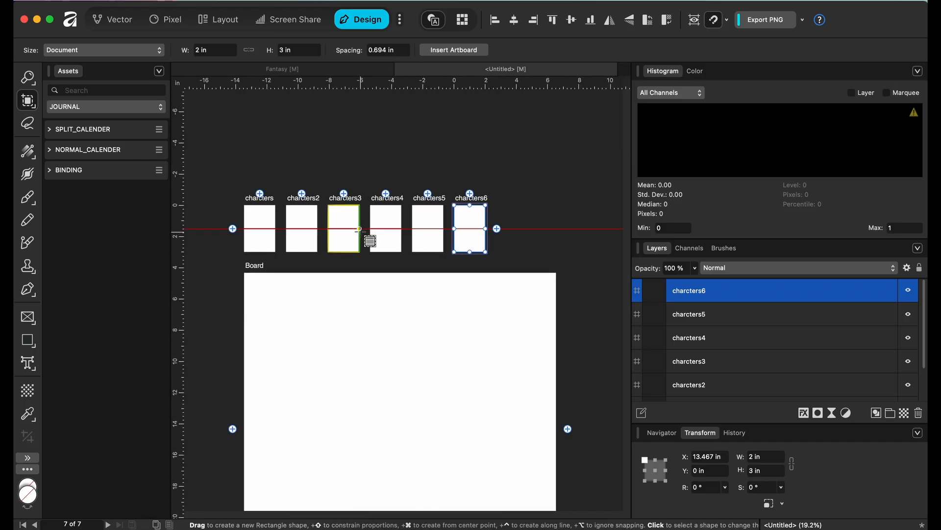
scroll(761, 334, down, 2)
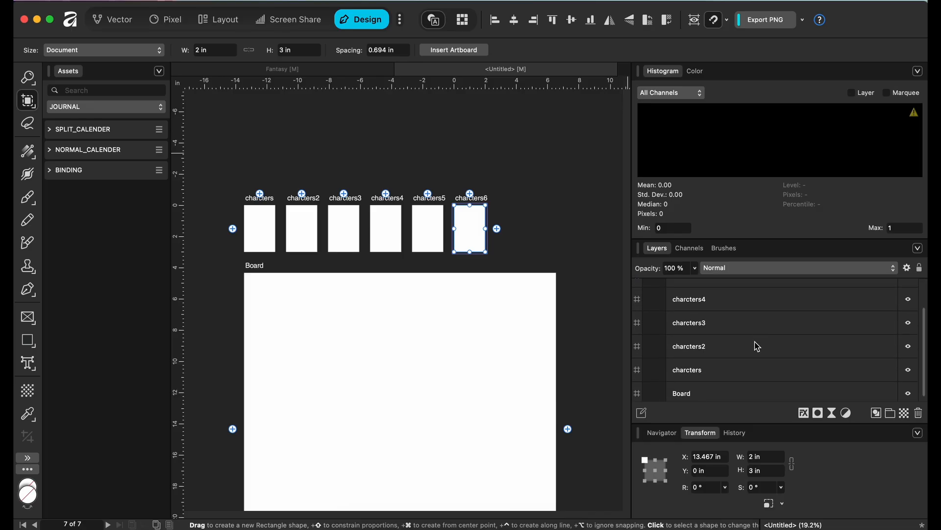
shift+click(752, 371)
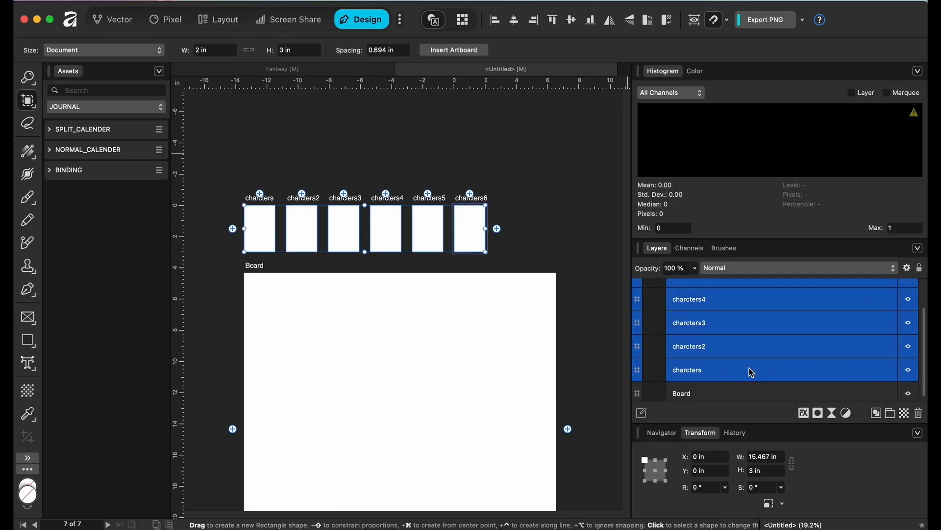
click(726, 373)
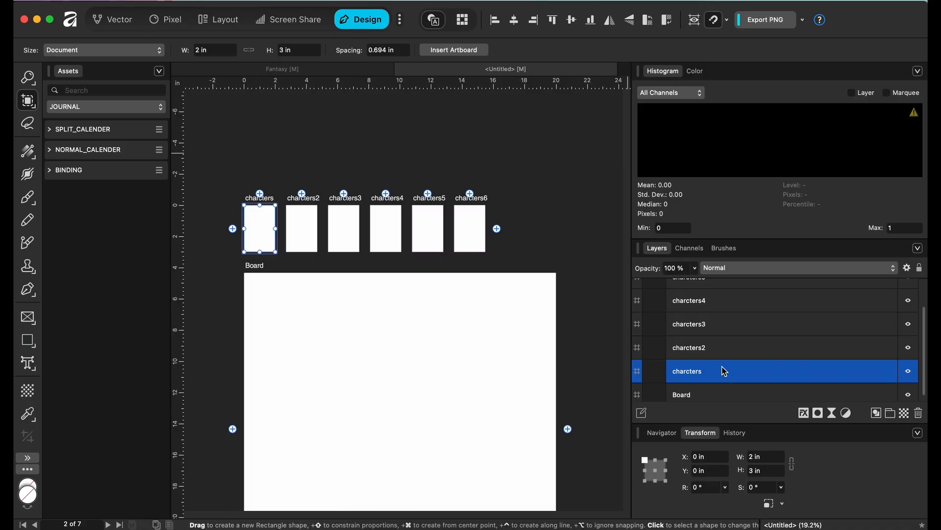
scroll(723, 368, up, 2)
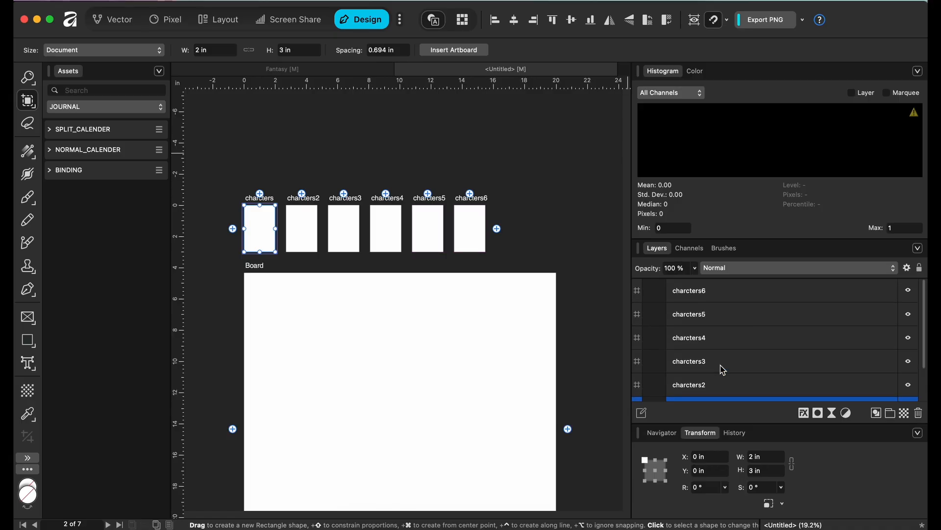
shift+click(701, 295)
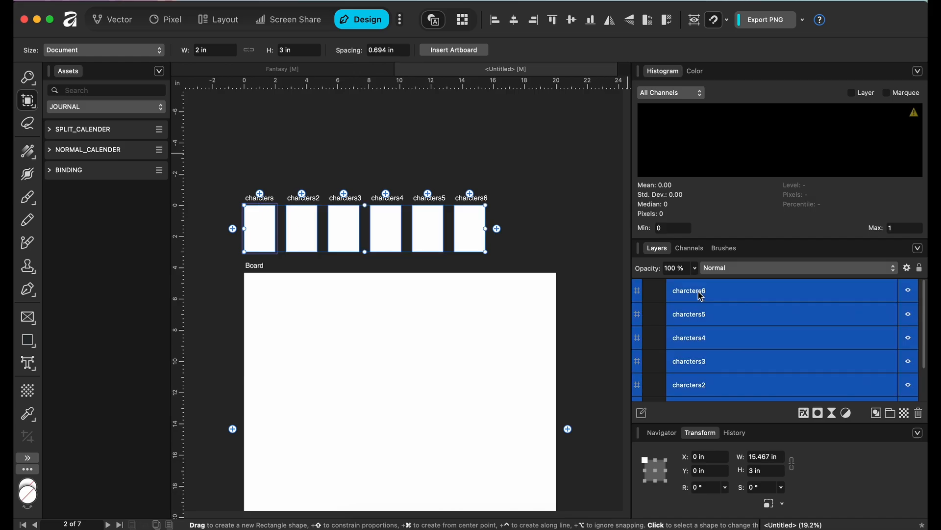
key(super+g)
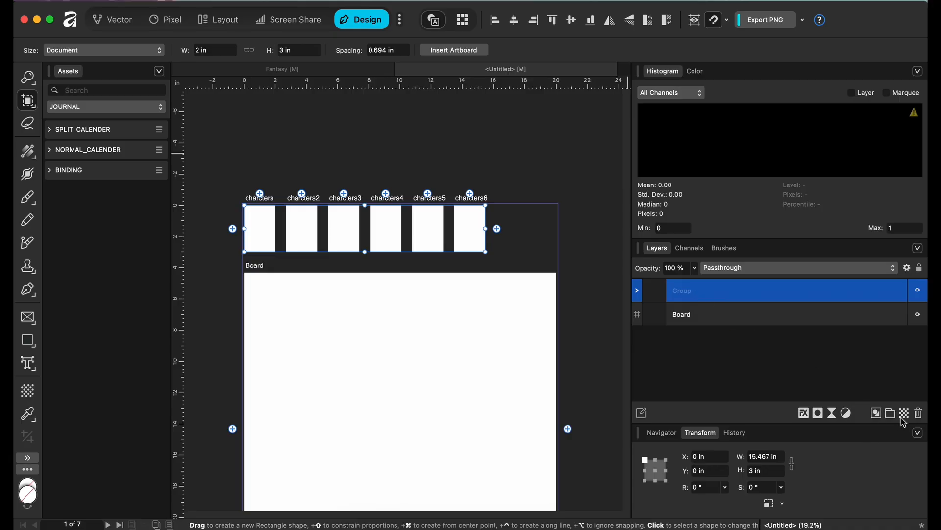
Rename the group of six small artboards as Characters
double_click(679, 291)
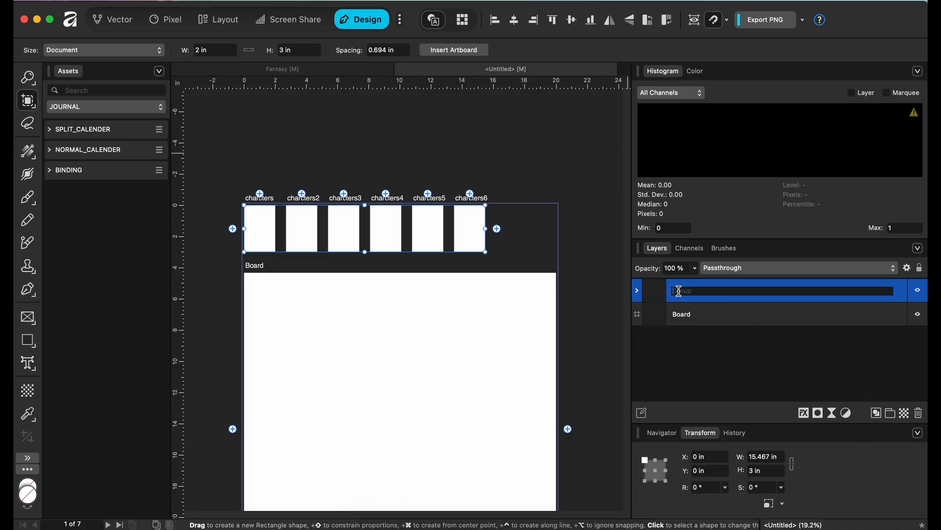
text(Charat)
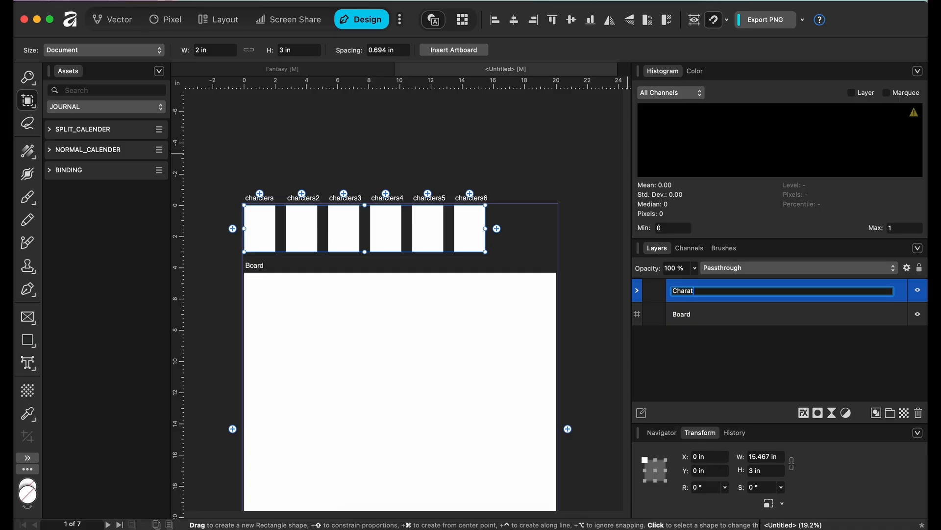
text(c)
key(BackSpace)
key(BackSpace)
text(cters)
click(717, 352)
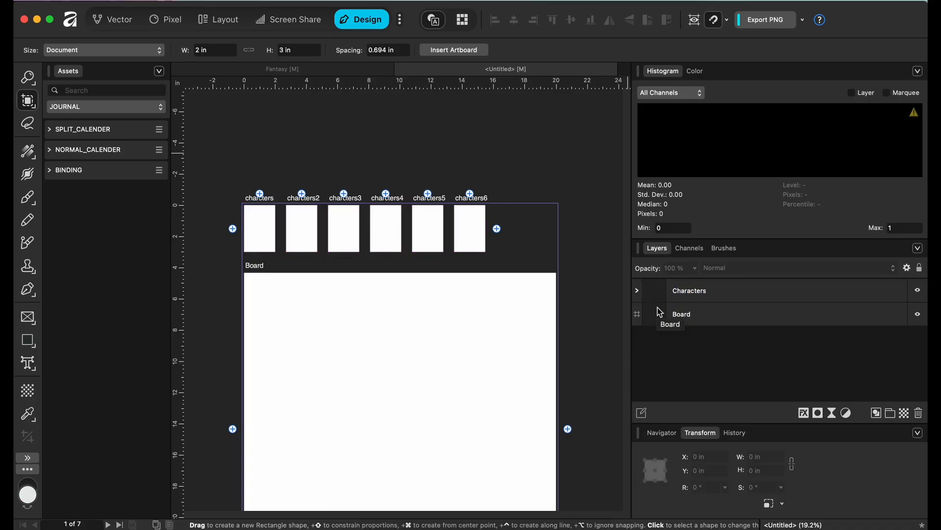
Expand the Characters group and rename its first artboard, charcters, as Aria
click(638, 292)
scroll(763, 367, down, 3)
double_click(705, 371)
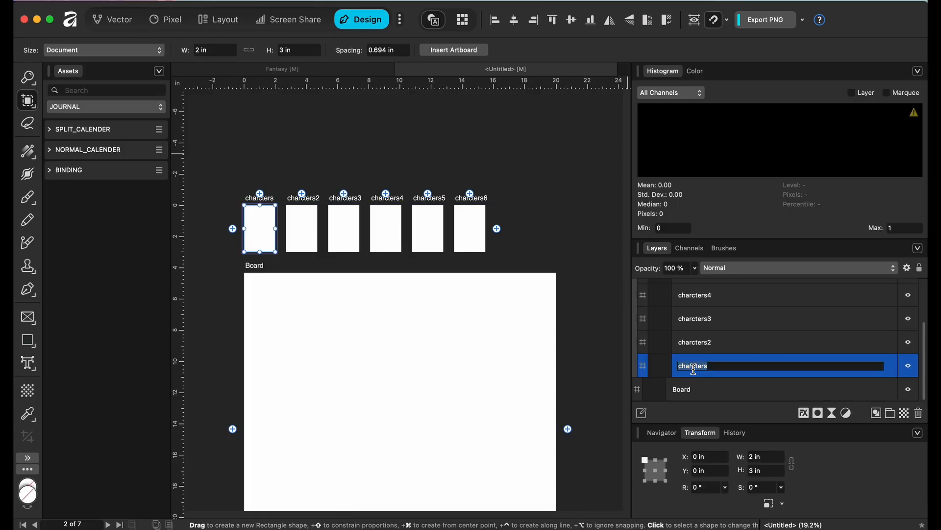
text(Aria)
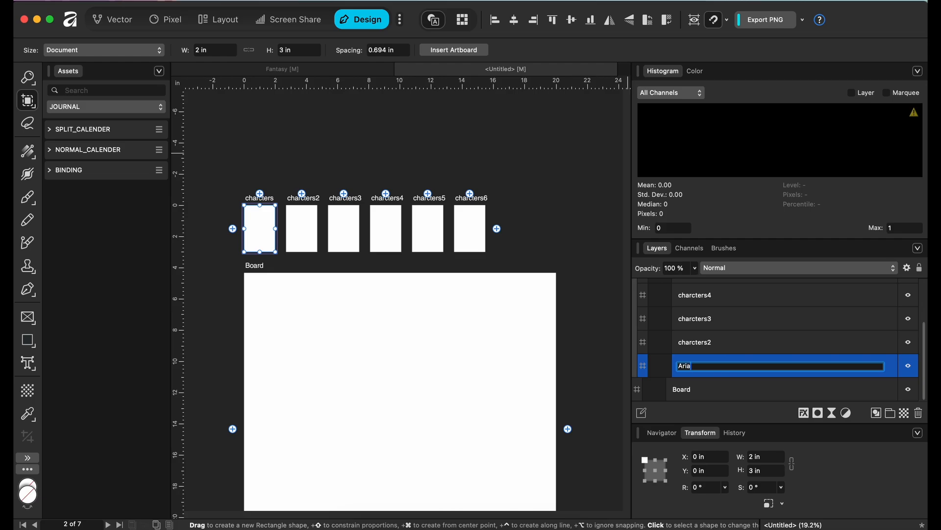
Rename the second artboard, charcters2, as Spencer and the third, charcters3, as Emily
click(706, 342)
double_click(700, 341)
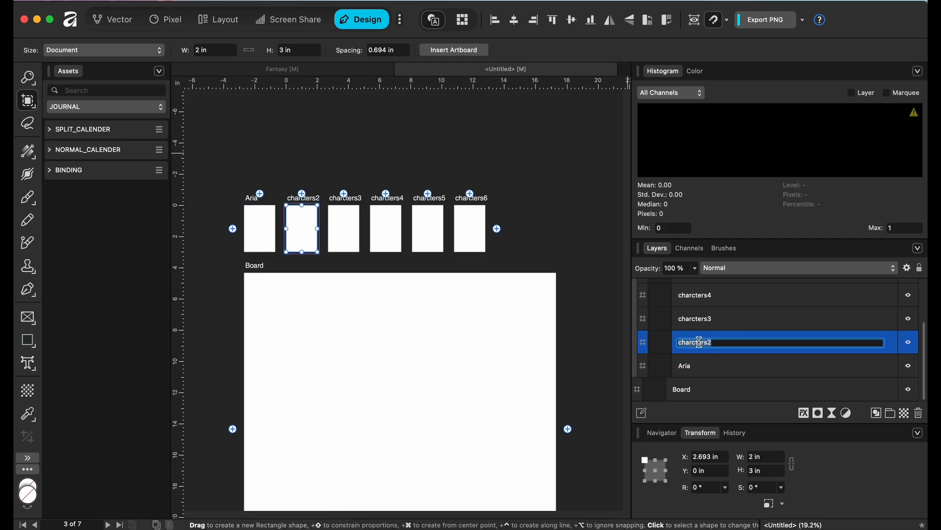
text(Spencer)
click(695, 324)
double_click(695, 317)
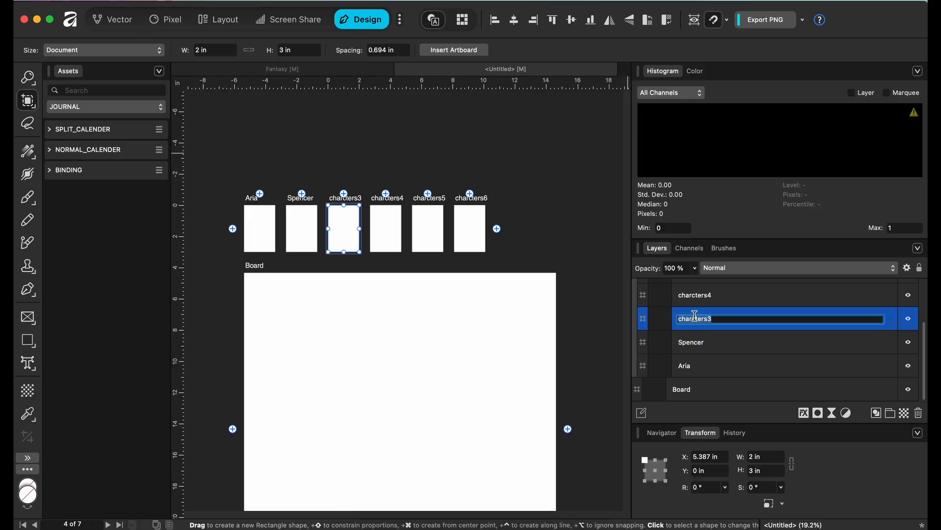
text(Emily)
Rename the artboard charcters5 as Calab and charcters6 as Toby
scroll(705, 297, up, 2)
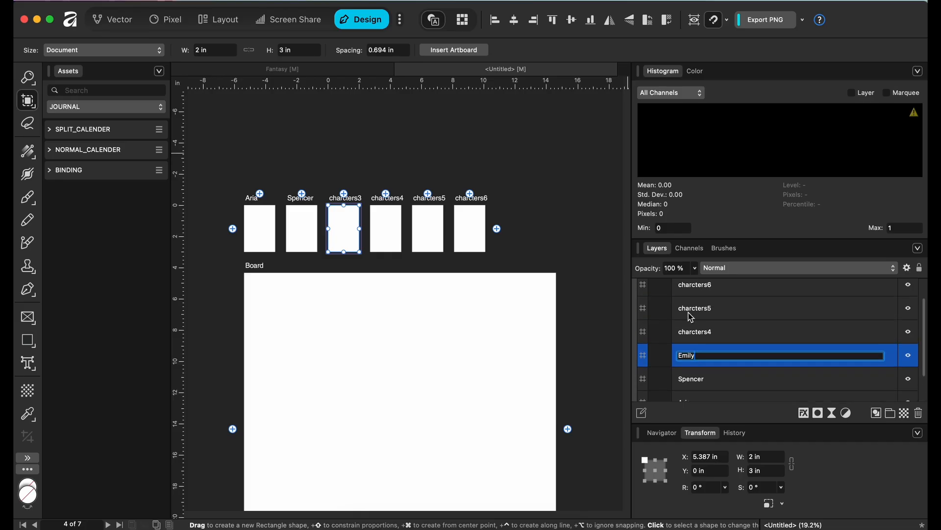
click(691, 313)
double_click(689, 308)
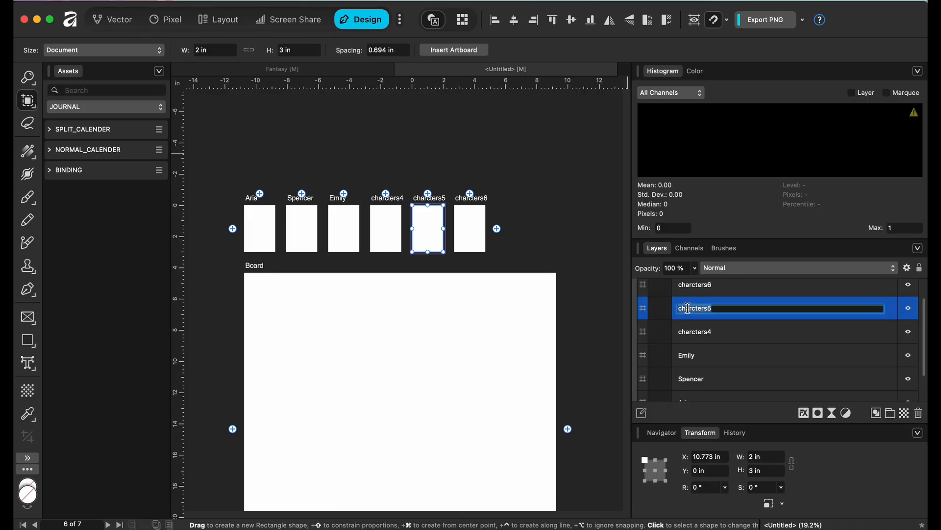
scroll(691, 312, up, 1)
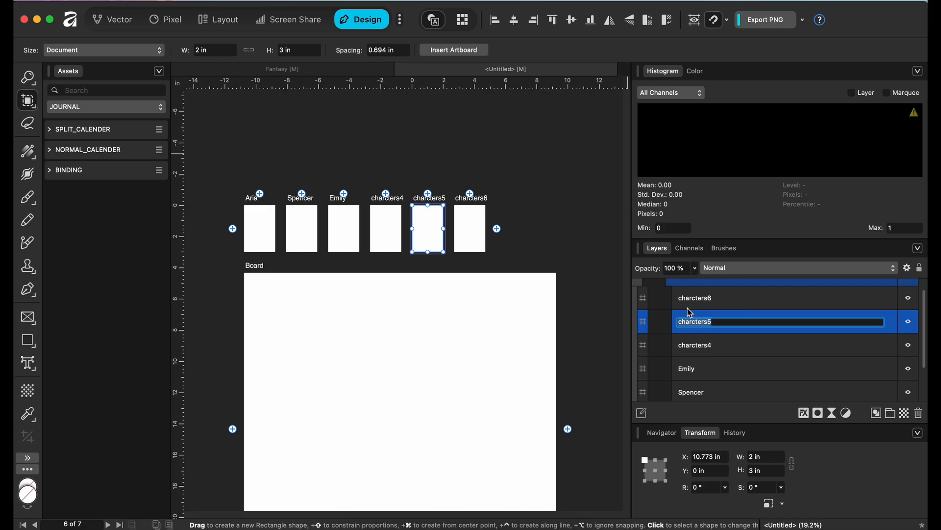
text(Calb)
key(Left)
text(a)
click(707, 301)
double_click(705, 299)
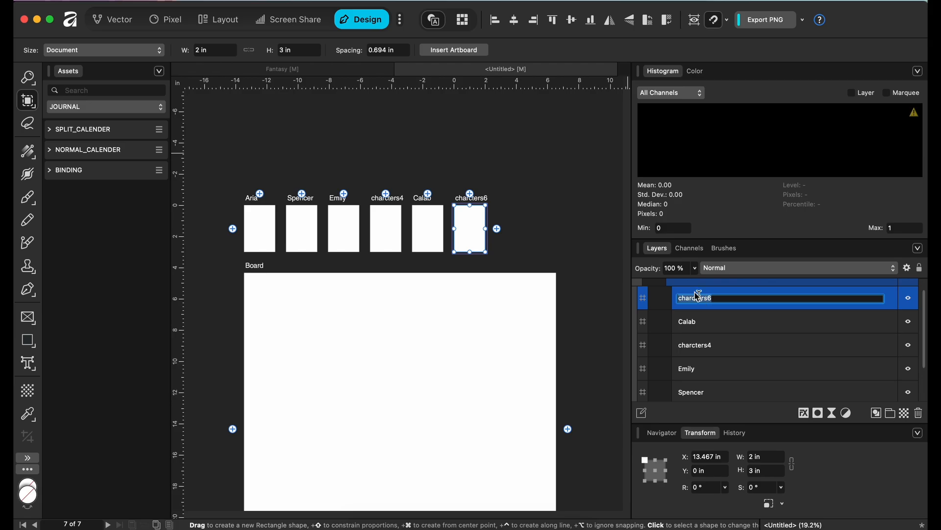
text(Toby)
Rename the remaining artboard, charcters4, as Hanna and deselect it
click(701, 349)
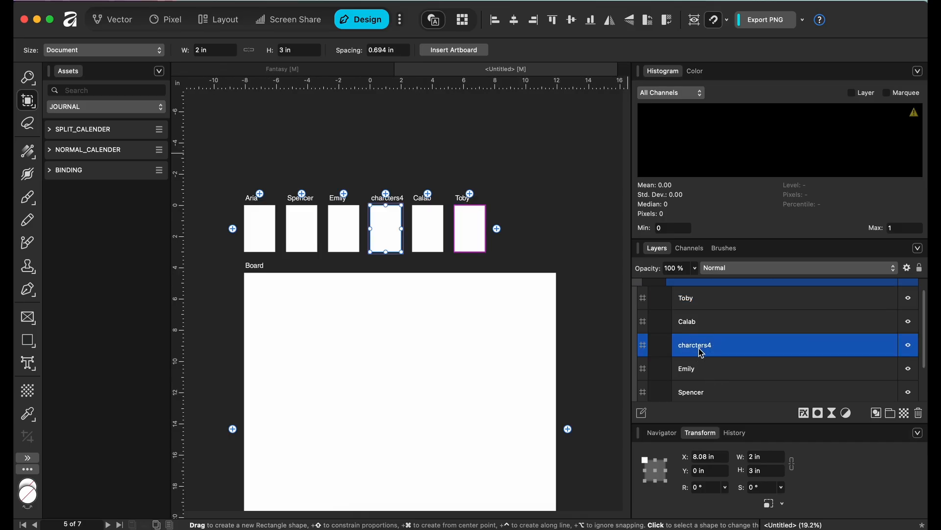
double_click(698, 346)
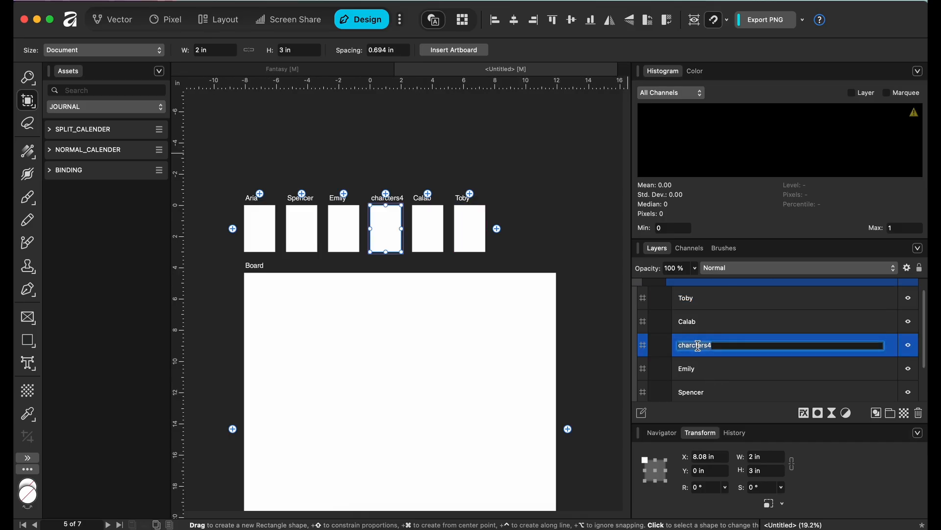
text(Hanna)
click(565, 242)
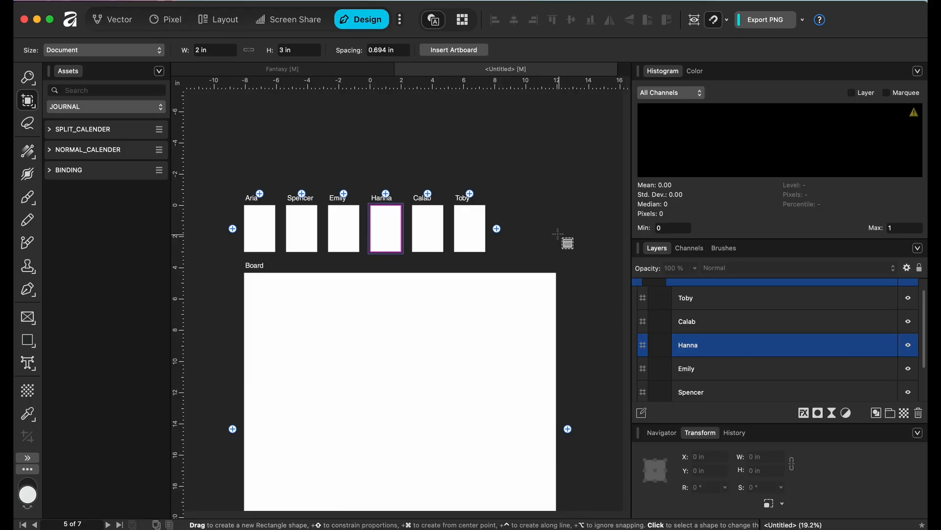
Try to move the whole Characters group with the Artboard tool
scroll(716, 319, up, 2)
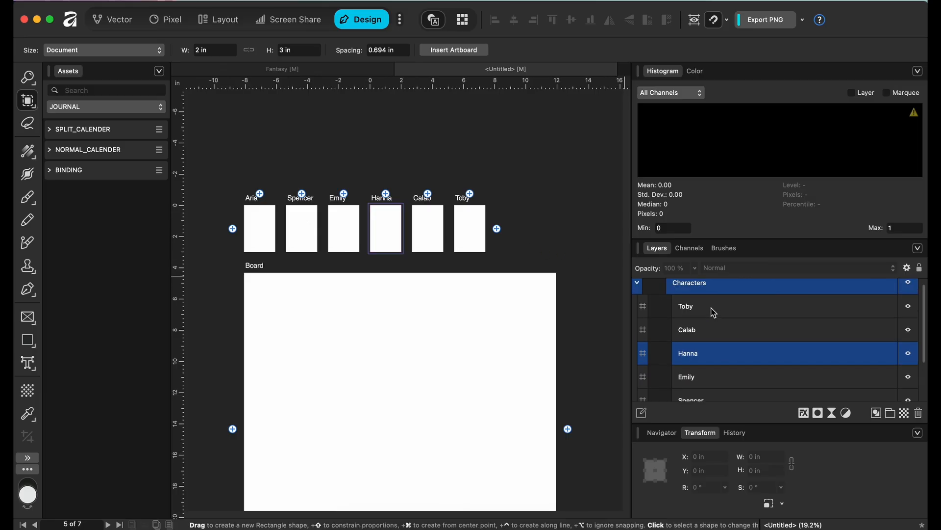
click(690, 290)
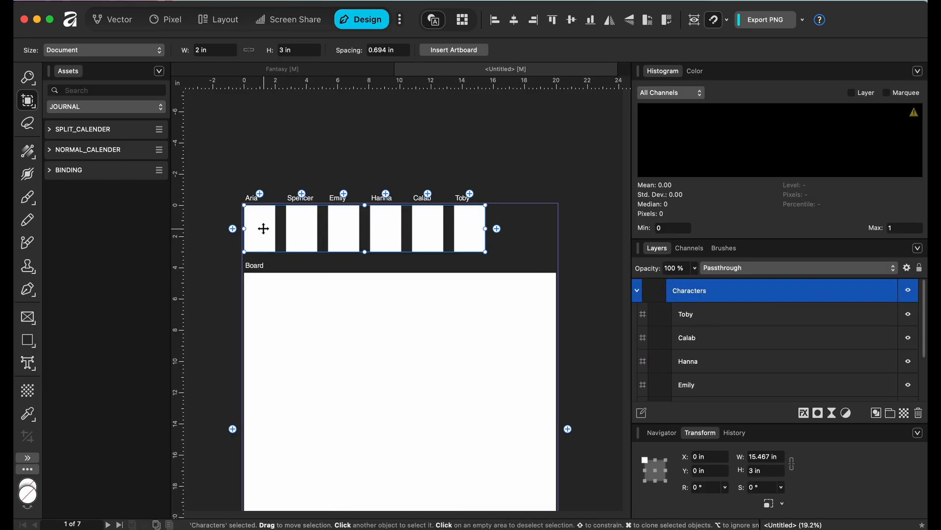
click(272, 229)
drag(272, 229, 248, 227)
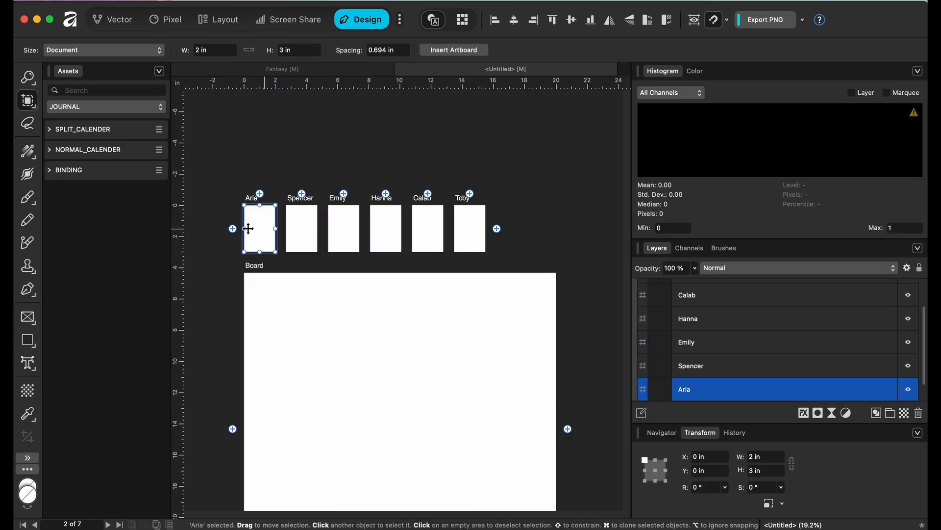
With the Move tool, shift the Characters group horizontally to about X 2.267 in, centring the row above Board
drag(28, 101, 74, 99)
drag(201, 185, 505, 254)
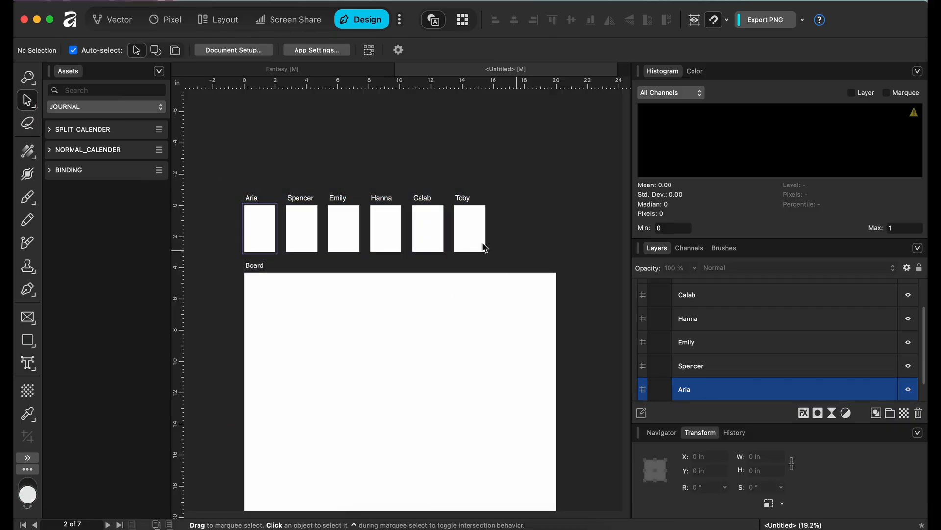
scroll(689, 346, up, 3)
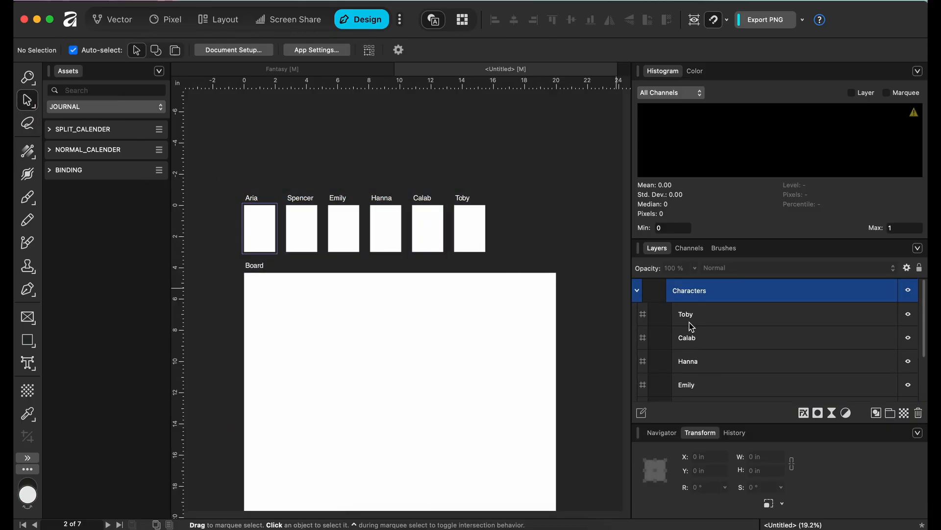
click(679, 294)
click(470, 239)
drag(471, 239, 507, 239)
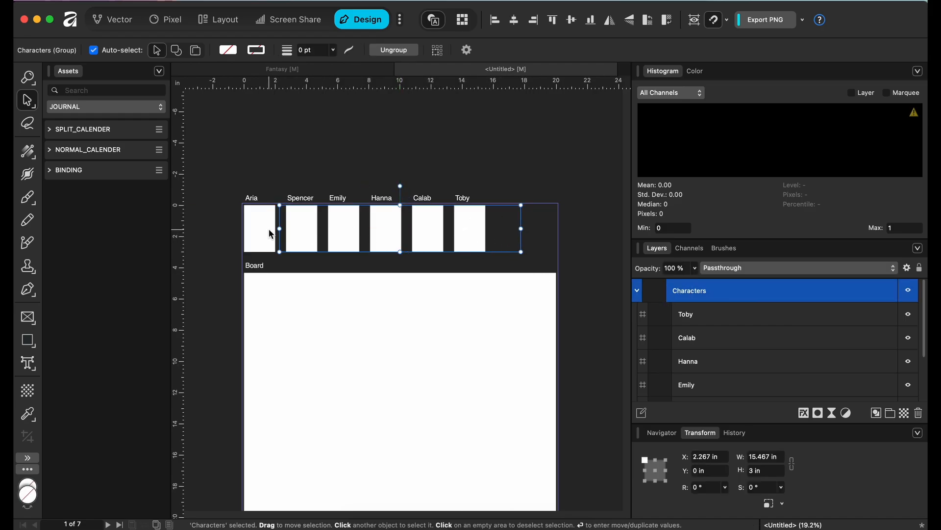
Try to move all six artboards inside the Characters group together, undo the move and clear the selection
click(264, 231)
click(515, 240)
click(702, 322)
scroll(702, 322, down, 3)
shift+click(695, 367)
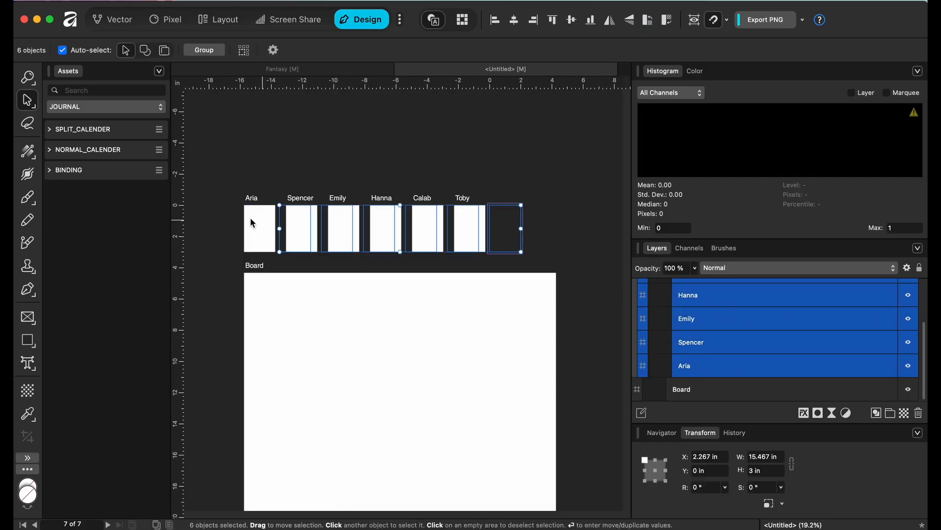
drag(258, 227, 314, 238)
key(super+z)
click(538, 225)
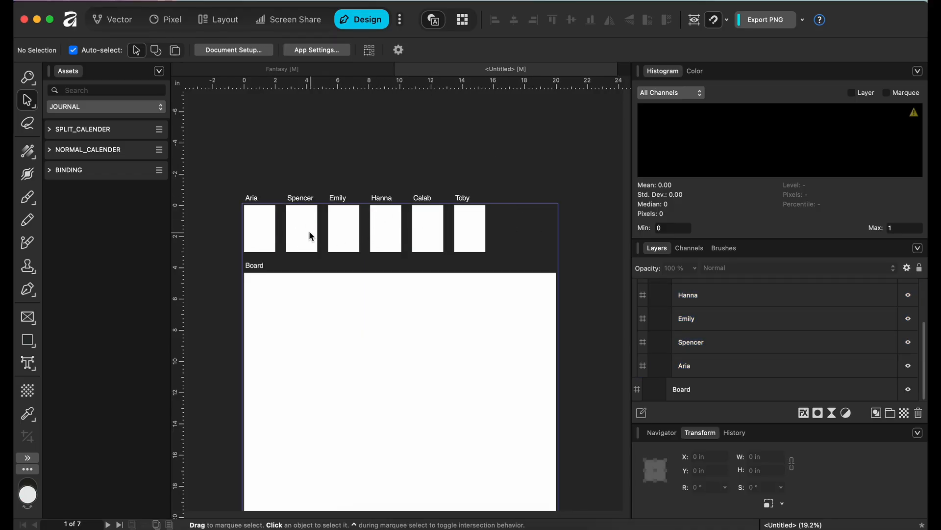
Collapse the Characters group and select the whole group
scroll(684, 316, up, 1)
scroll(684, 317, down, 1)
scroll(728, 385, up, 3)
click(637, 291)
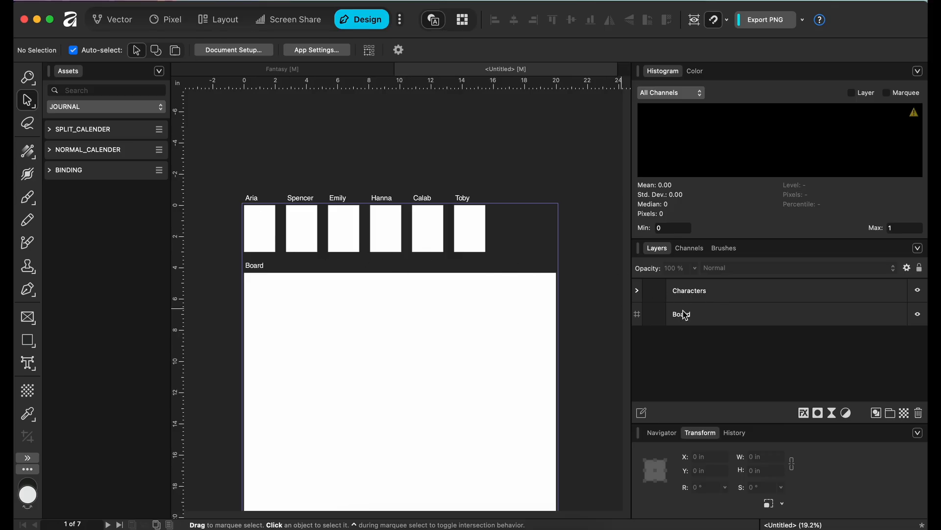
click(700, 295)
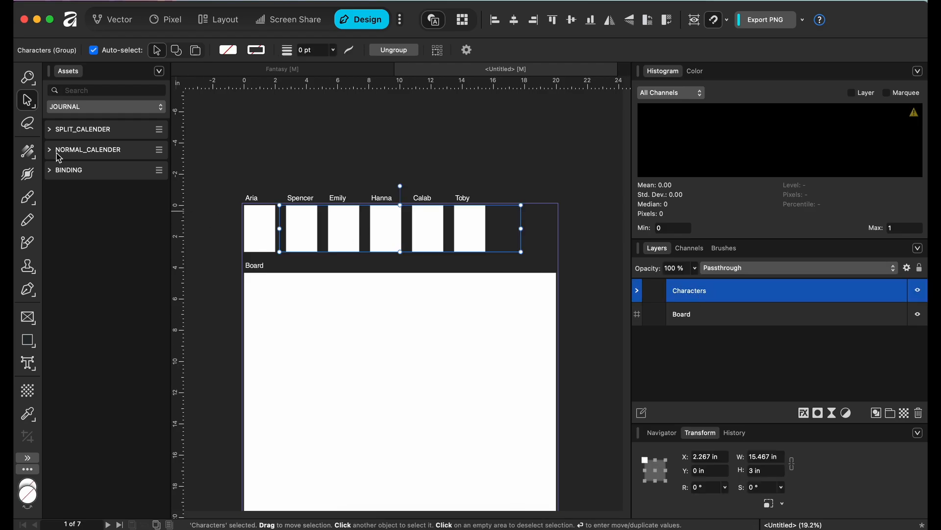
Activate the Artboard tool and toggle Preview Mode on and off to refresh the artboards on the canvas
click(35, 108)
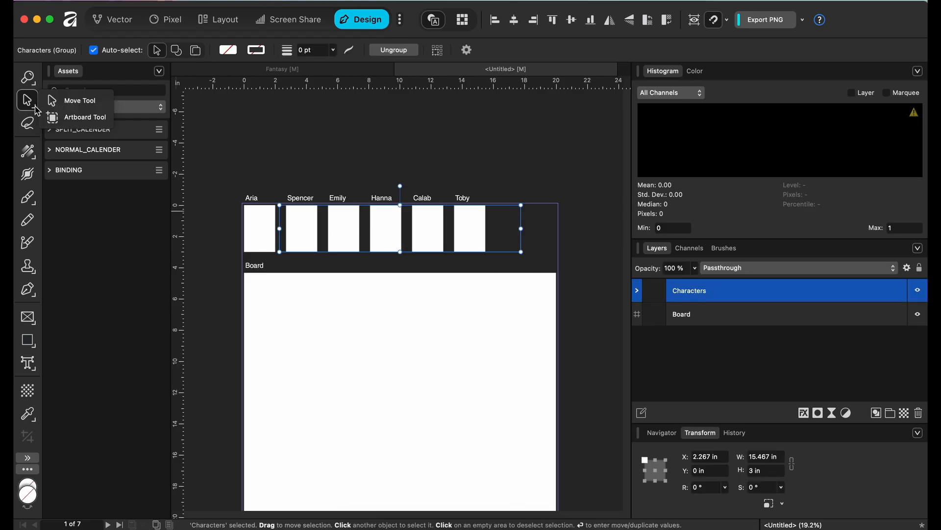
click(74, 117)
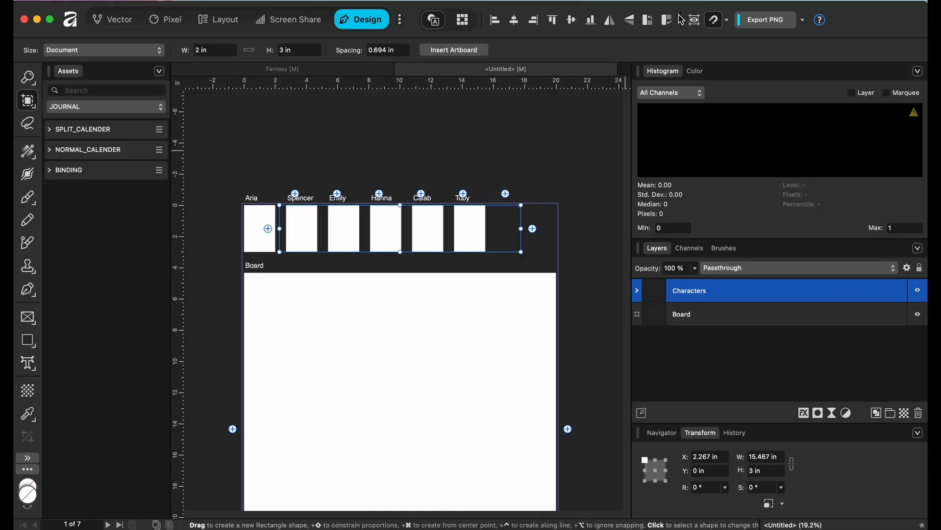
click(695, 20)
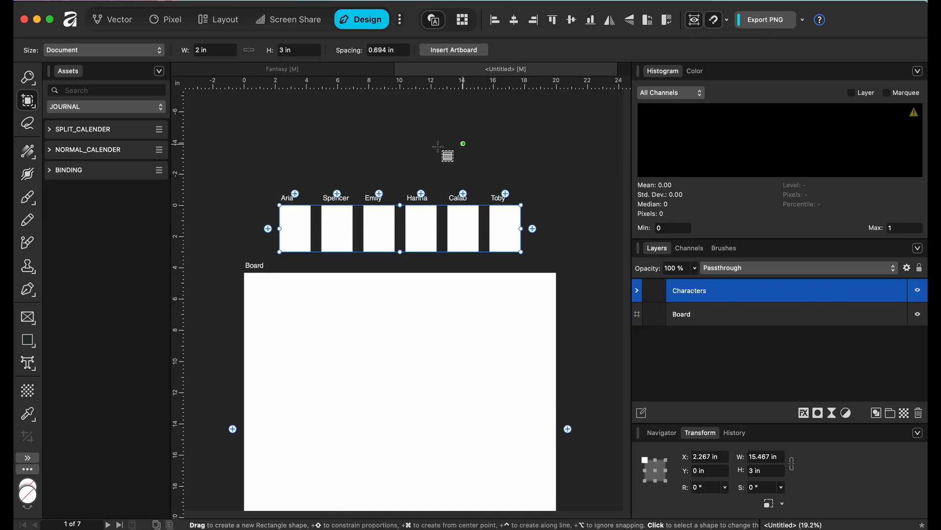
click(695, 20)
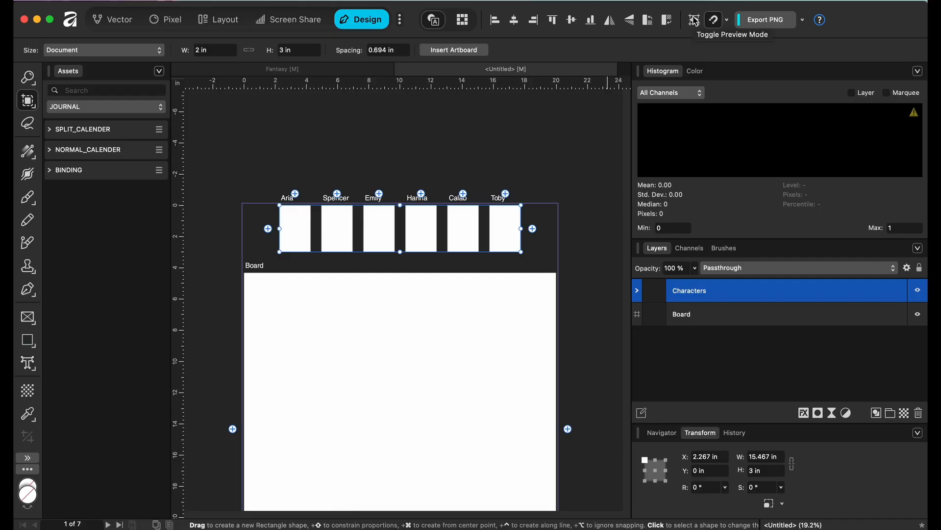
click(295, 193)
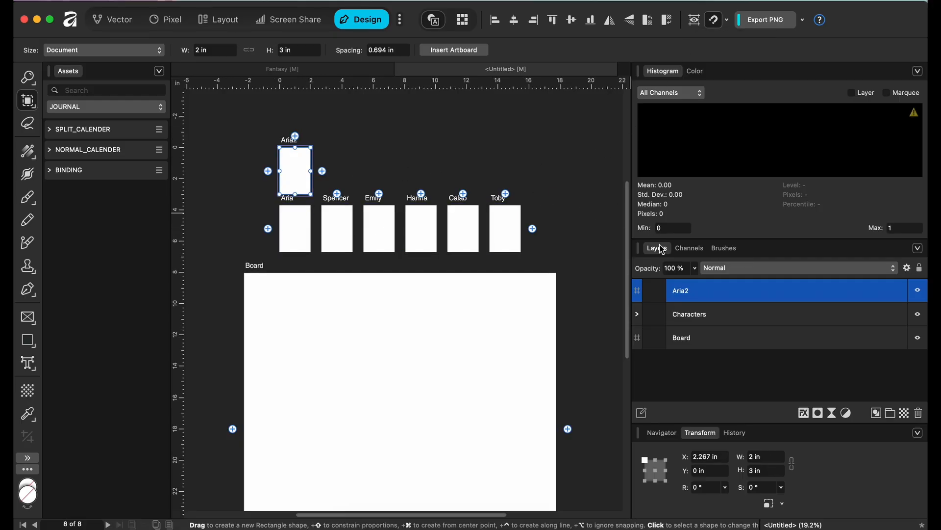
click(890, 413)
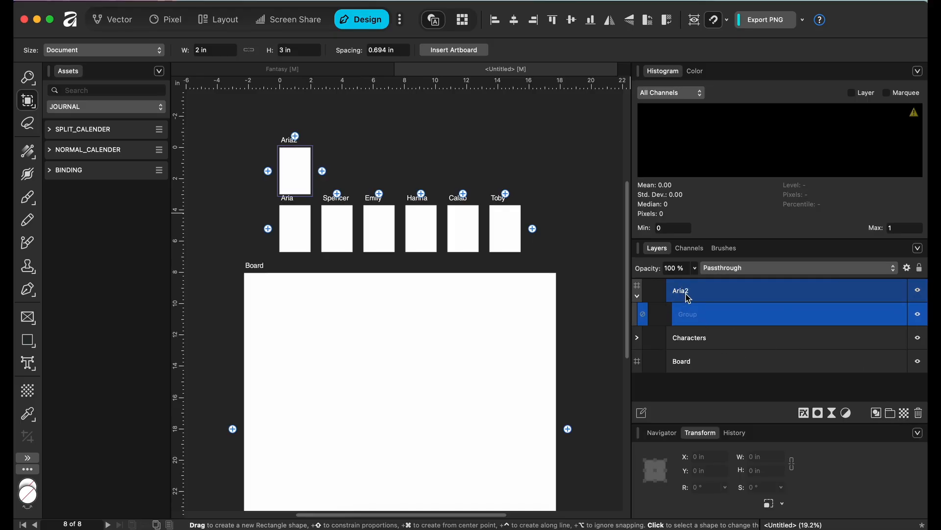
key(Delete)
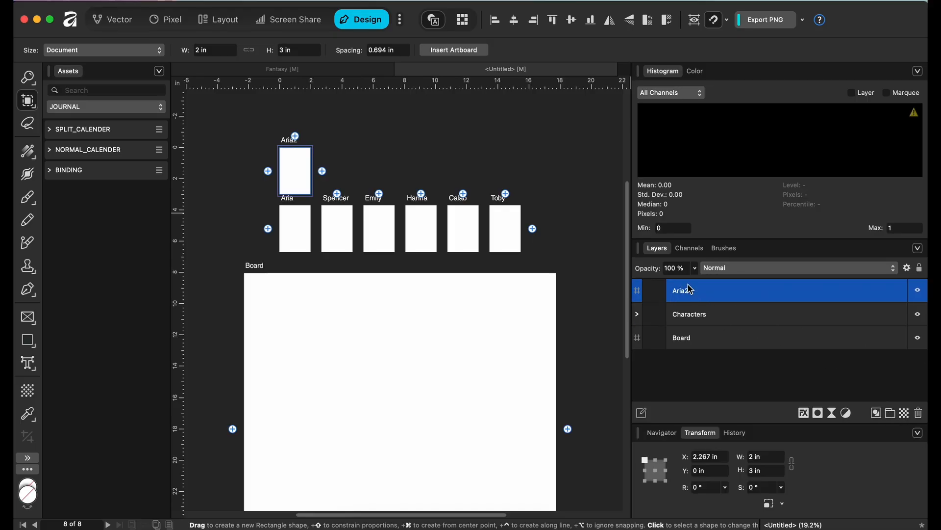
key(Delete)
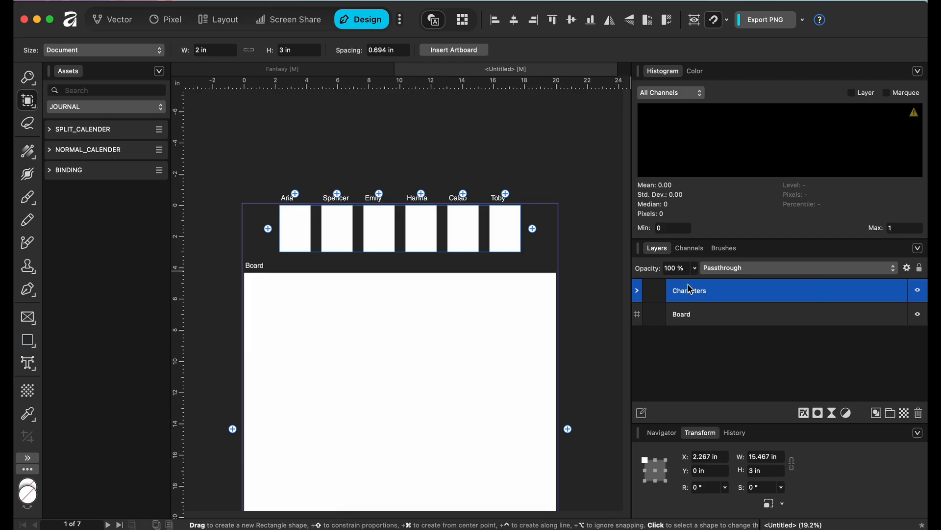
Create an empty group, duplicate the Aria artboard directly above Aria, and put the duplicate in the new group
click(890, 417)
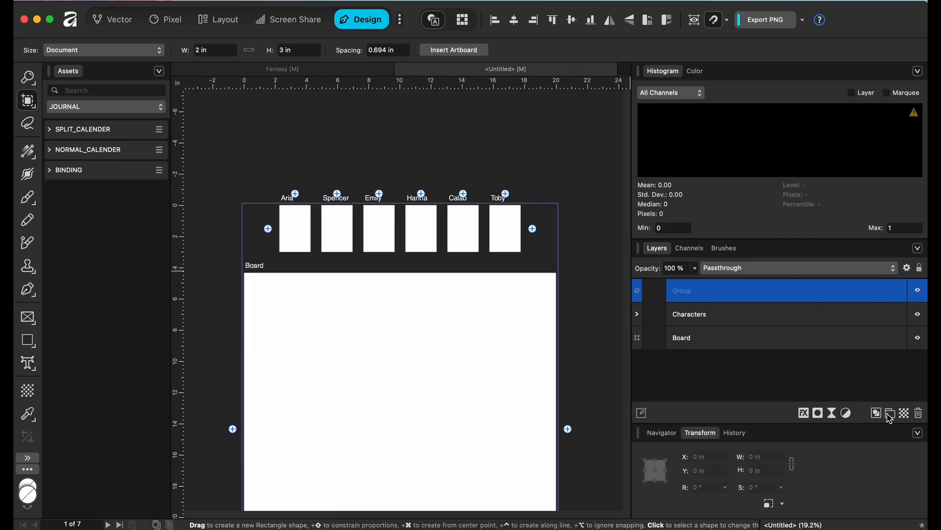
click(296, 195)
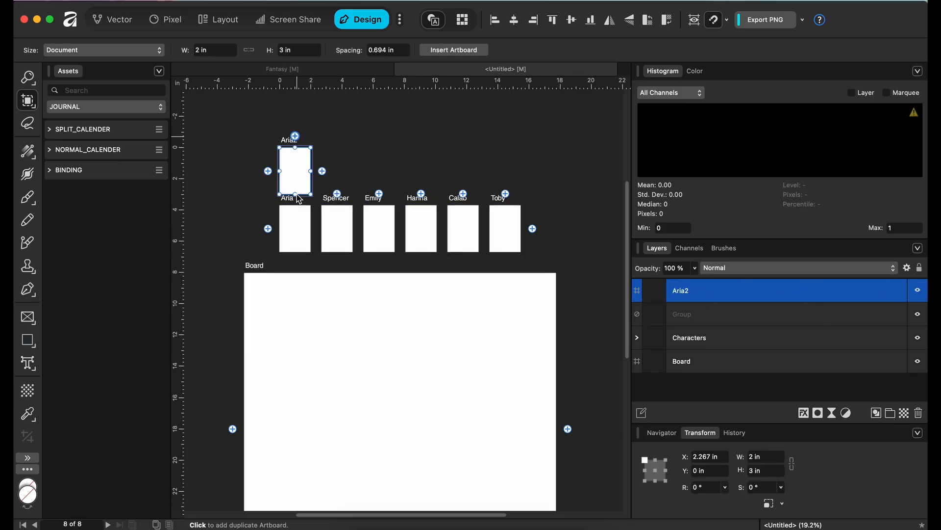
drag(726, 295, 746, 315)
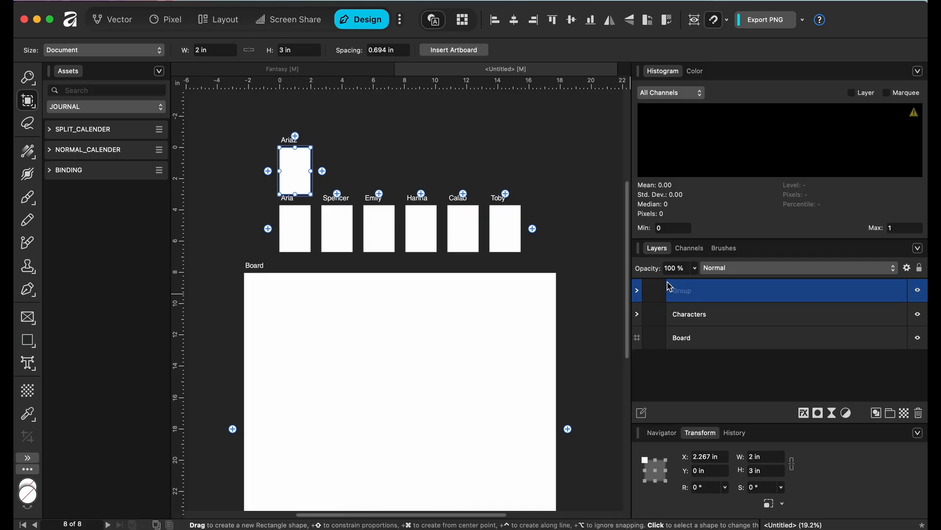
Rename the new group as Weapons
double_click(687, 292)
text(E)
key(BackSpace)
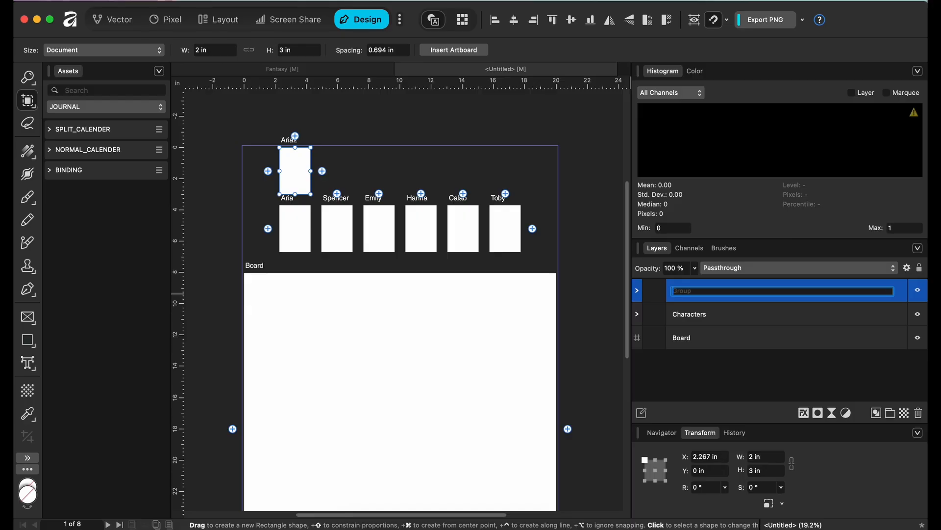
text(Weapons)
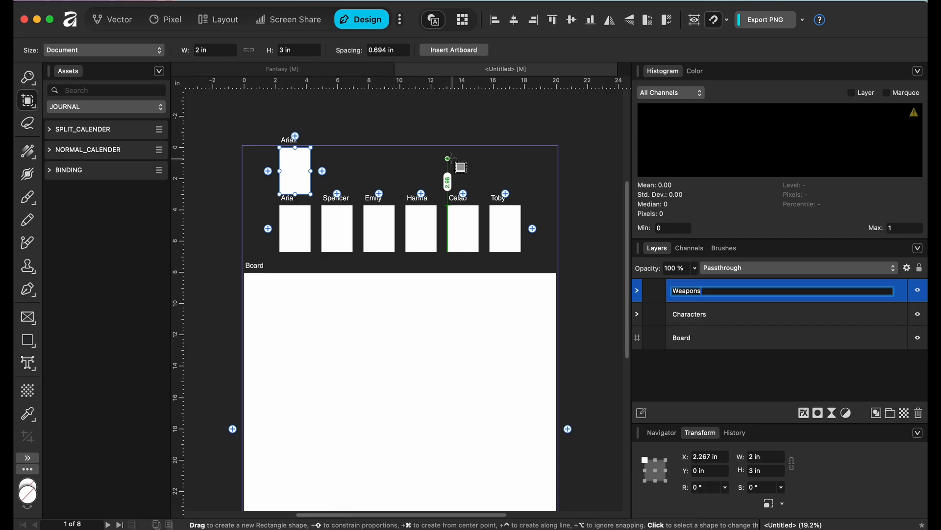
Raise the artboard Aria2 slightly above the Characters row and add three 2 by 3 in duplicates to its right
click(298, 156)
drag(298, 156, 298, 155)
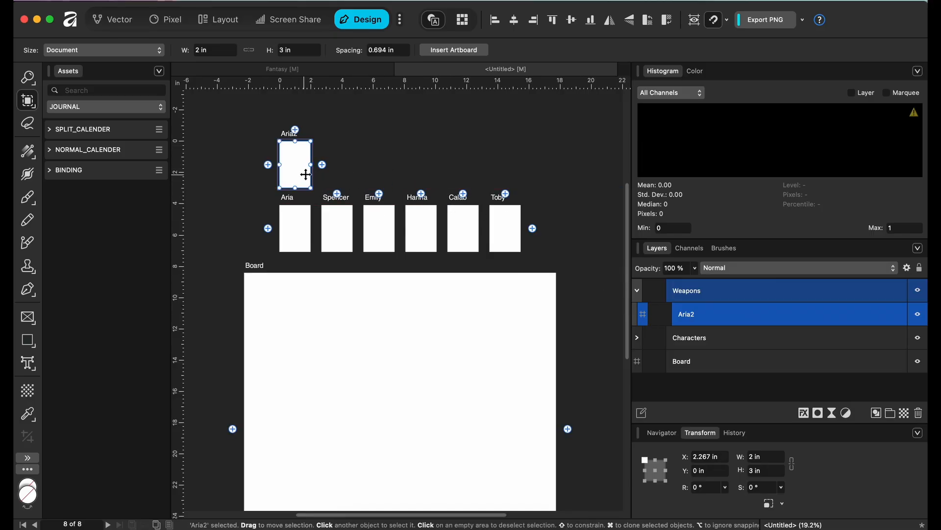
click(322, 165)
click(364, 165)
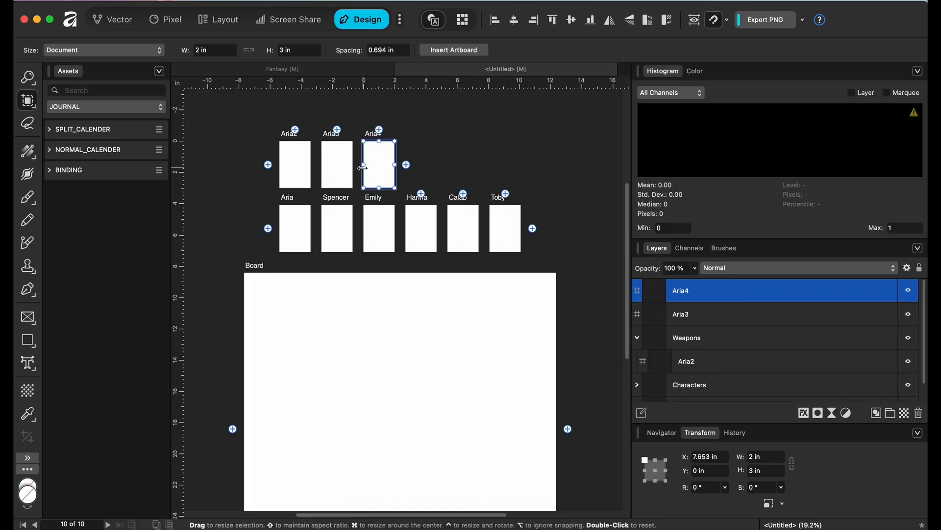
click(408, 165)
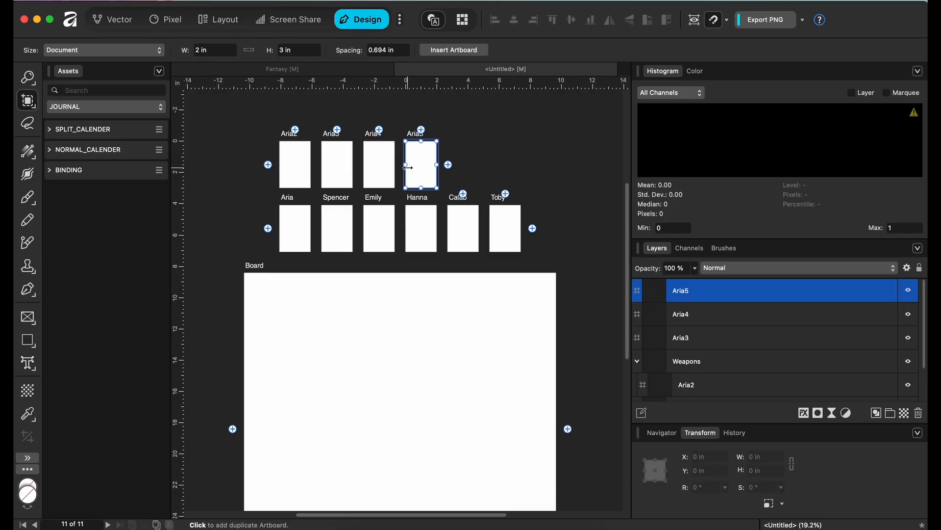
Add one more 2 by 3 in duplicate to the right of Aria5 and rename the artboard Aria3 as Rope
click(445, 167)
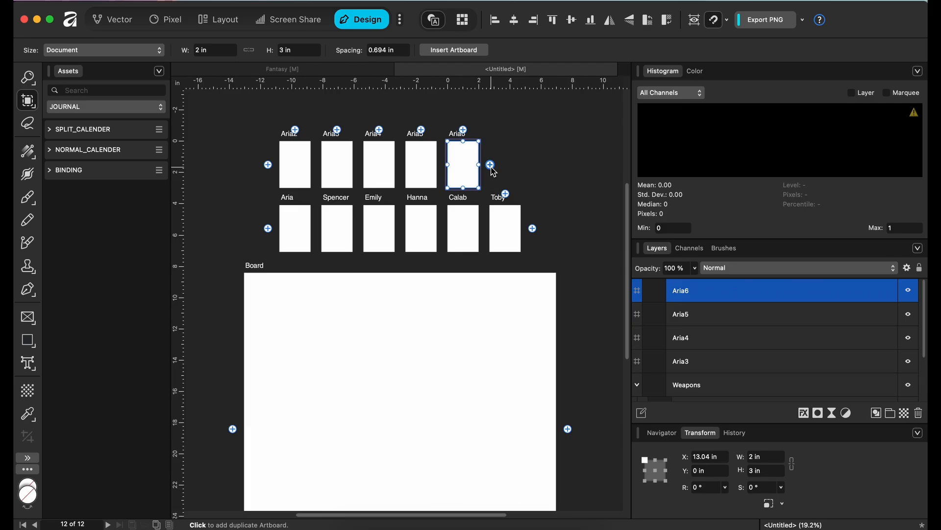
double_click(686, 361)
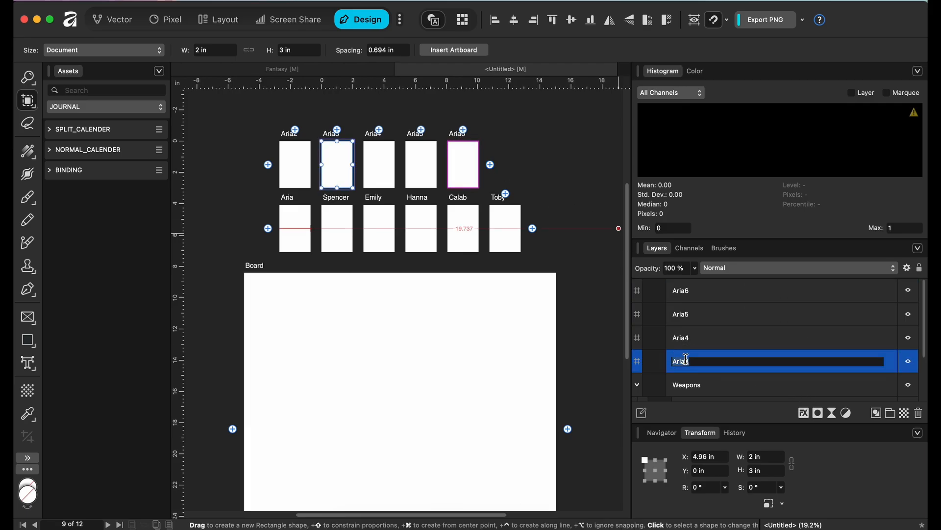
text(Rope)
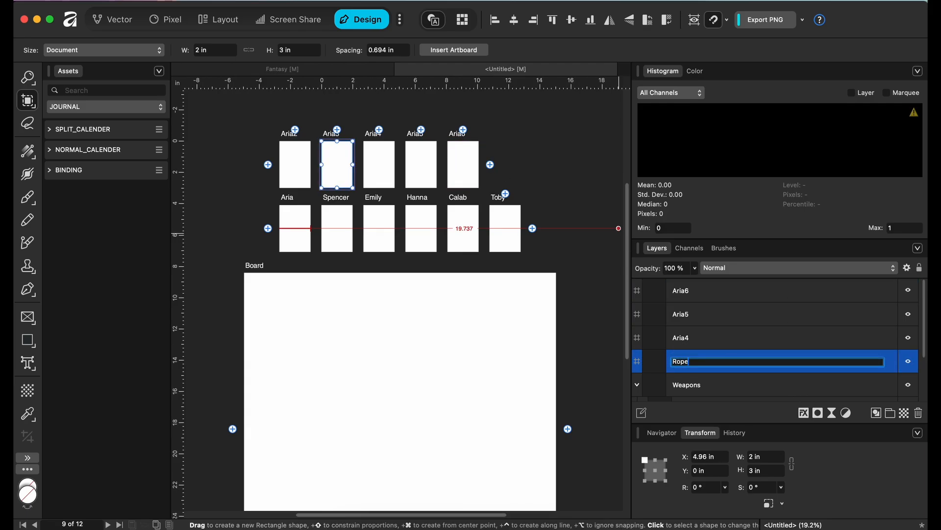
Rename the artboard Aria4 as Candlestick and Aria5 as leadPipe
click(685, 343)
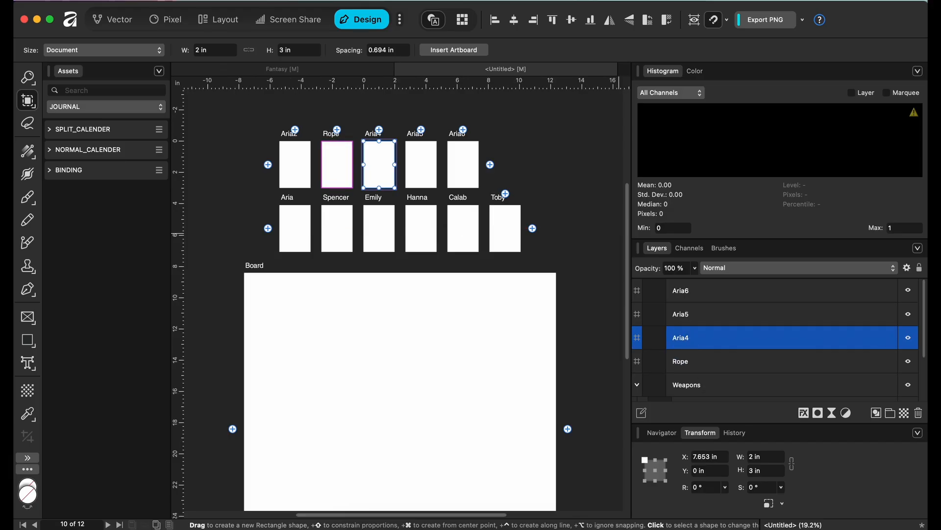
double_click(685, 344)
text(Candlestick)
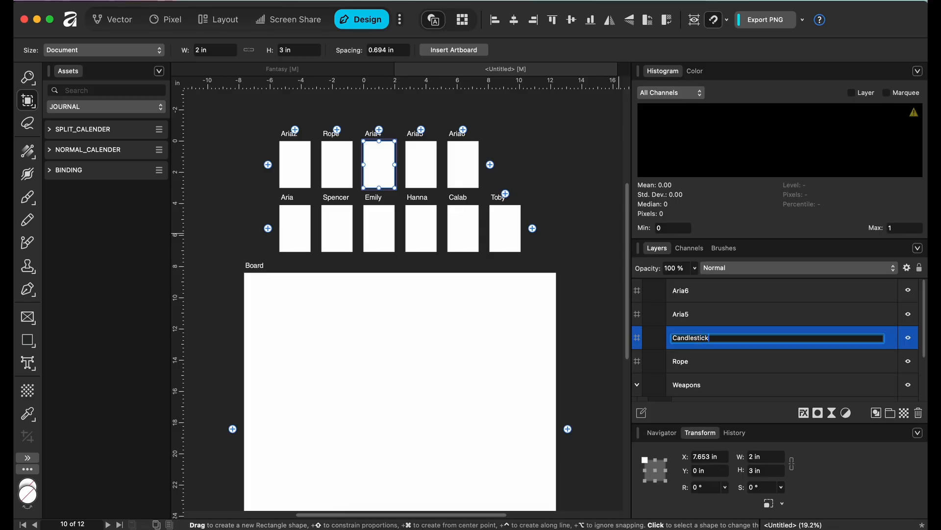
click(685, 318)
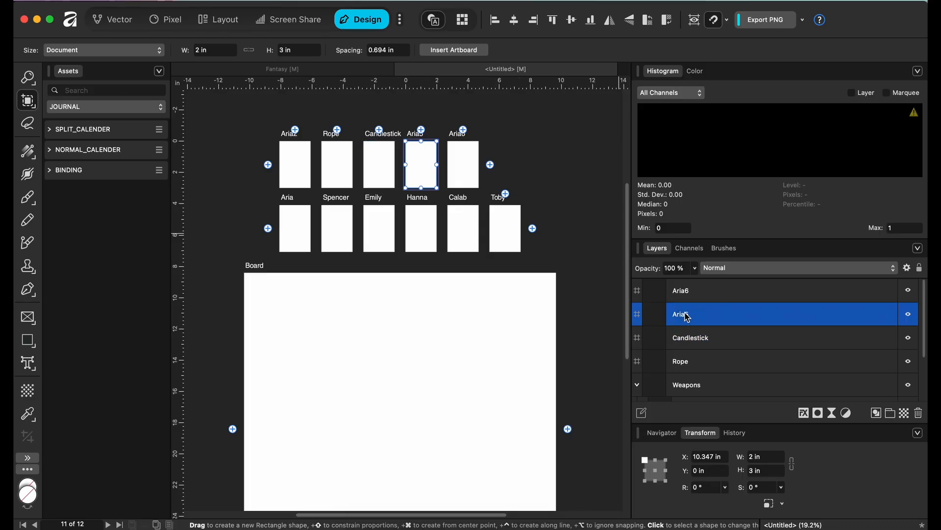
double_click(685, 318)
text(leadPipe)
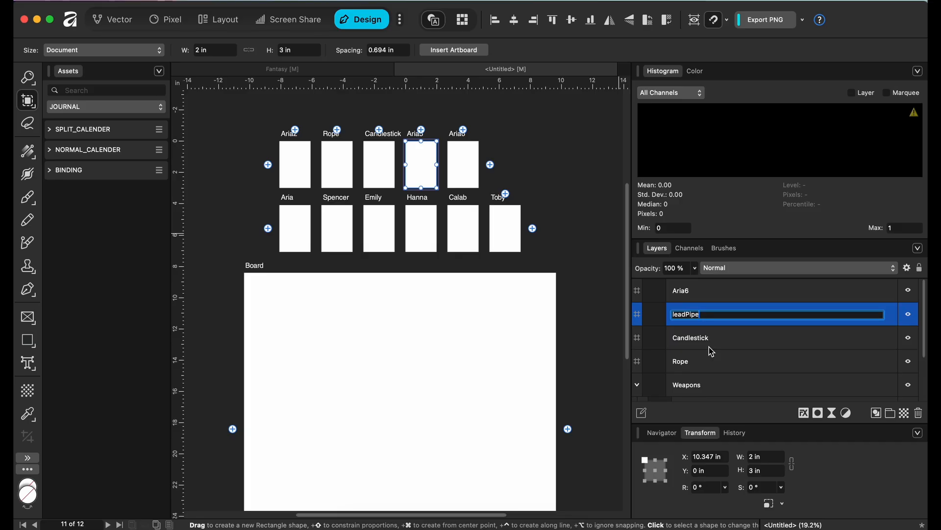
scroll(709, 347, down, 2)
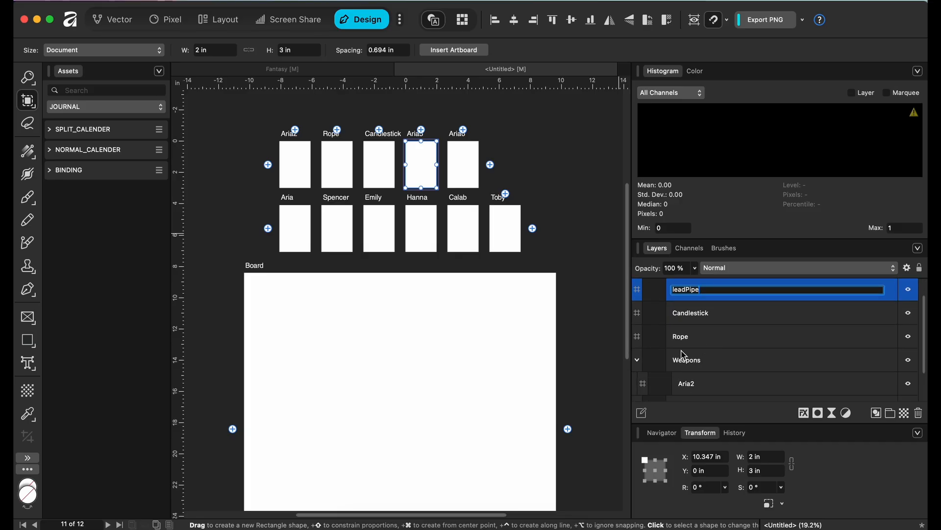
scroll(686, 354, up, 2)
key(Return)
Move the artboards Aria6, leadPipe, Candlestick and Rope into the Weapons group and collapse the group
click(688, 296)
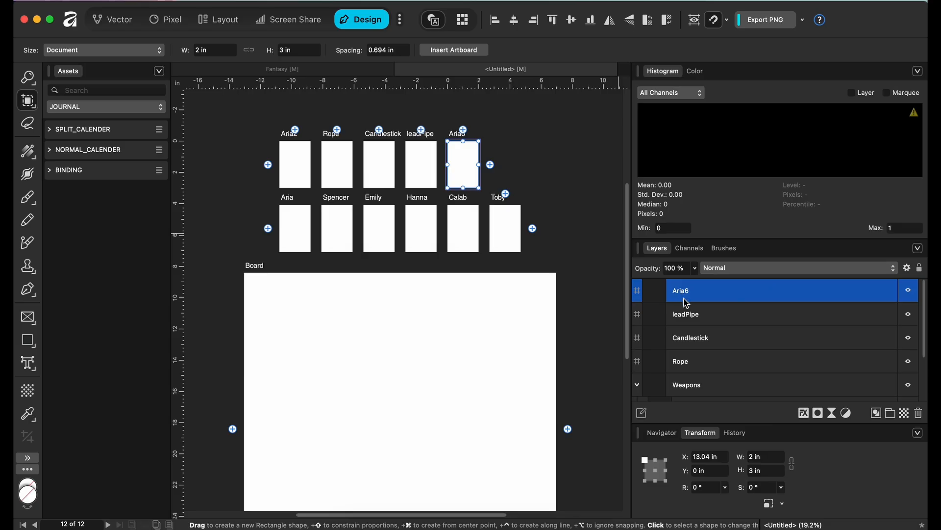
shift+click(693, 361)
scroll(694, 357, down, 1)
scroll(693, 357, down, 1)
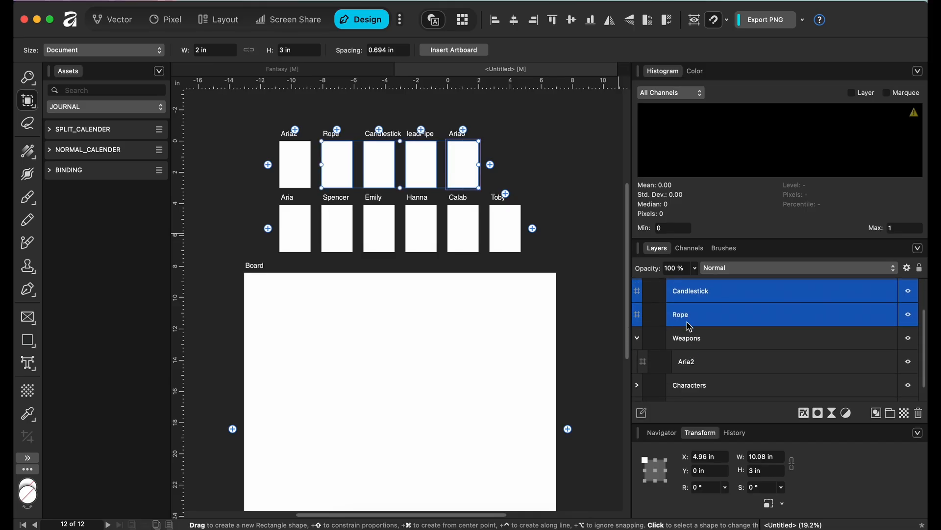
drag(686, 314, 696, 352)
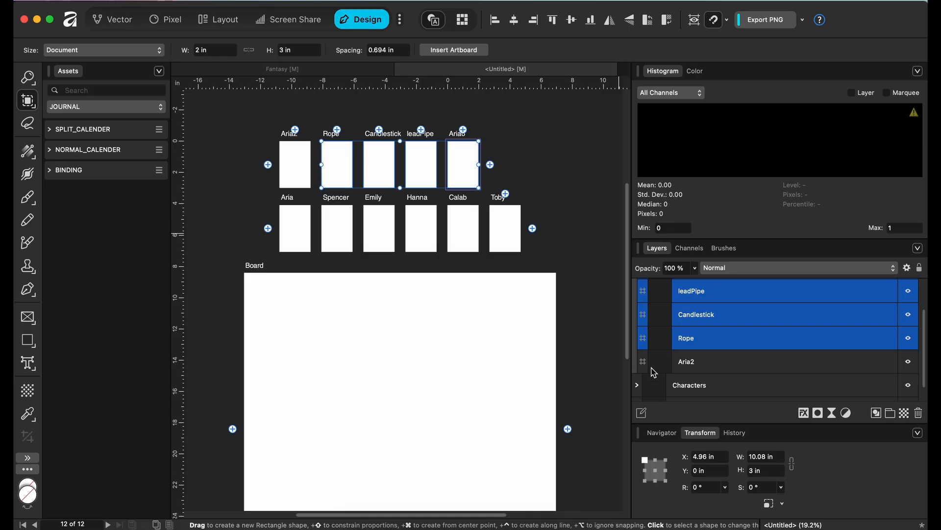
scroll(702, 365, up, 2)
click(638, 290)
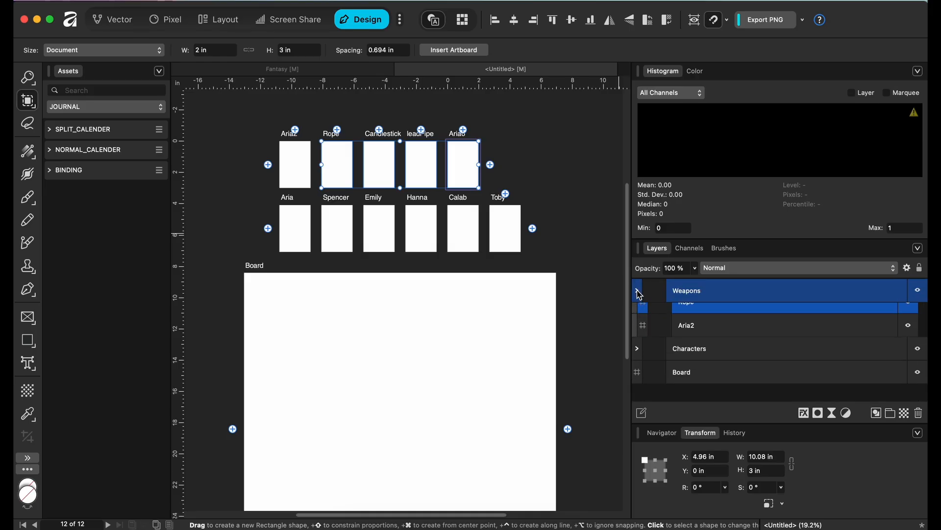
Create a new group above the Weapons group
click(891, 413)
drag(708, 319, 701, 288)
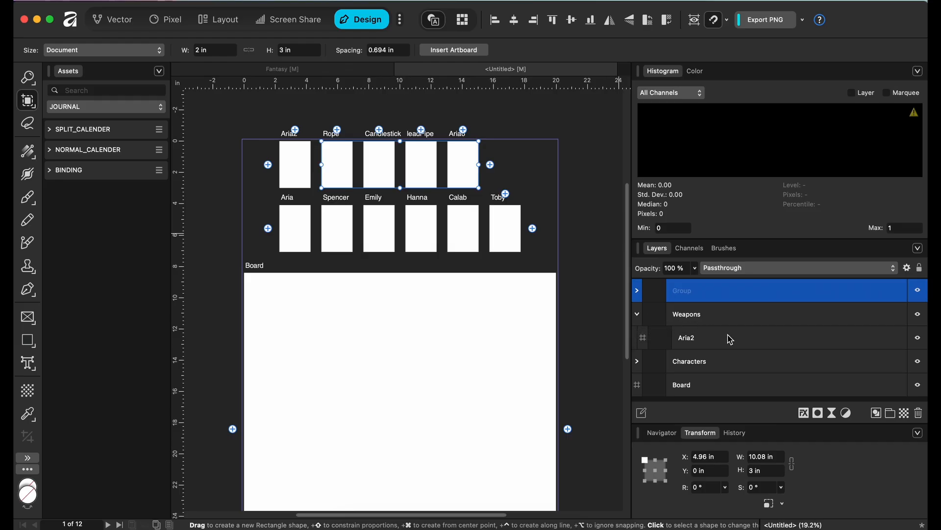
click(639, 318)
click(639, 318)
Move Aria6, leadPipe, Candlestick and Rope out of the new group back into Weapons, and collapse Weapons
click(637, 290)
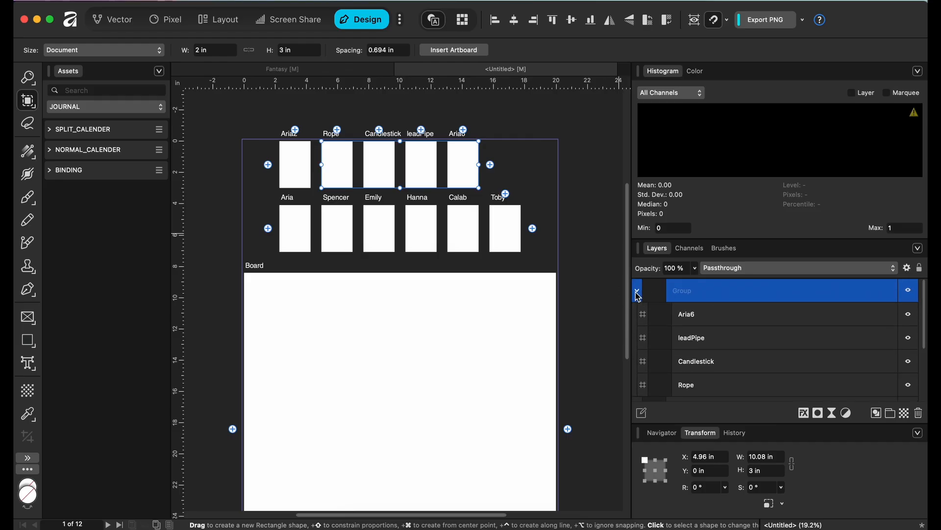
click(719, 324)
scroll(717, 327, down, 1)
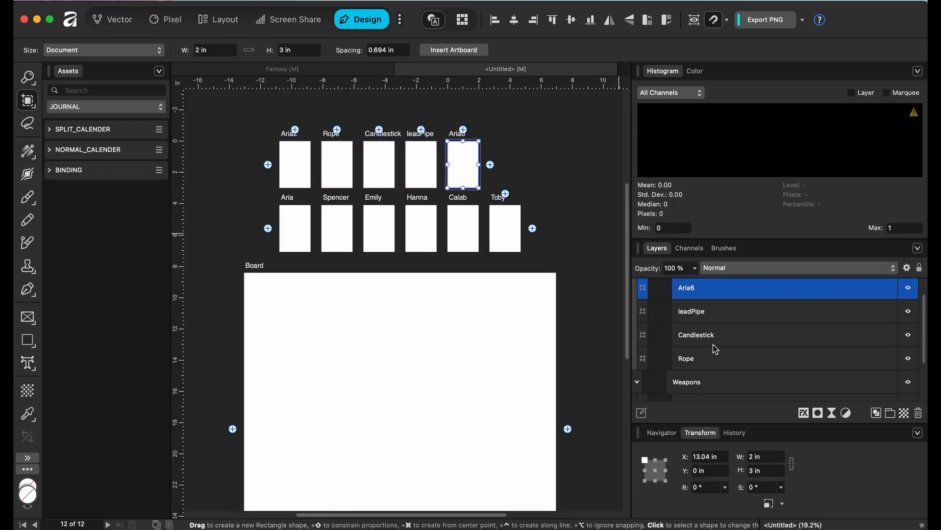
shift+click(713, 358)
drag(711, 357, 709, 383)
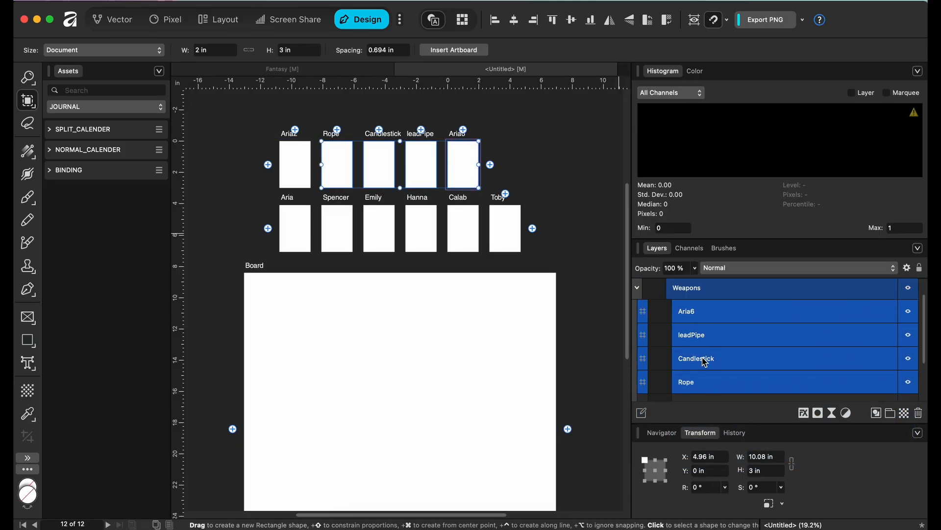
click(639, 289)
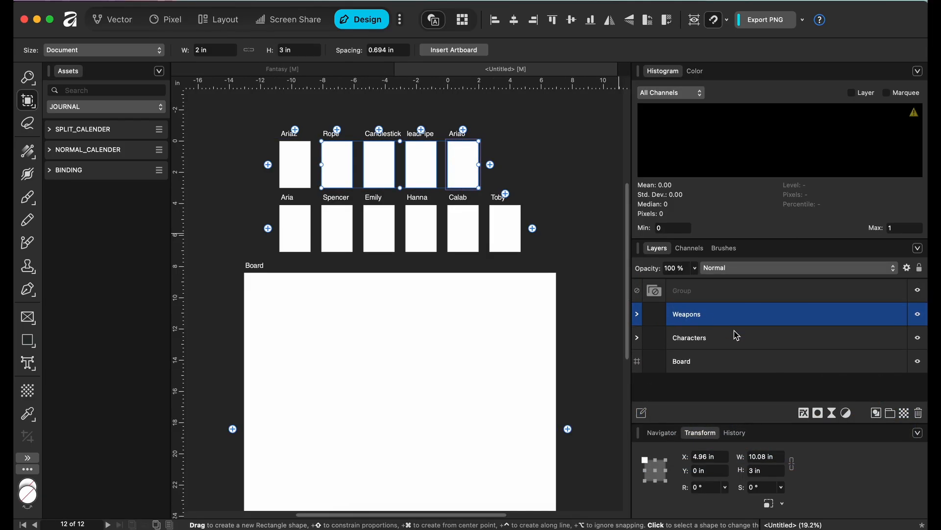
Rename the empty group above Weapons as Rooms
click(724, 295)
double_click(691, 294)
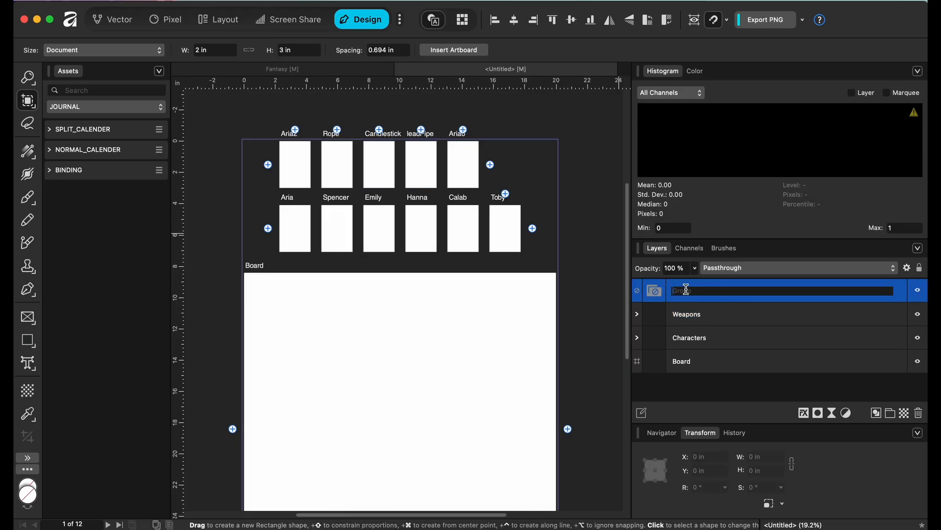
text(Rooms)
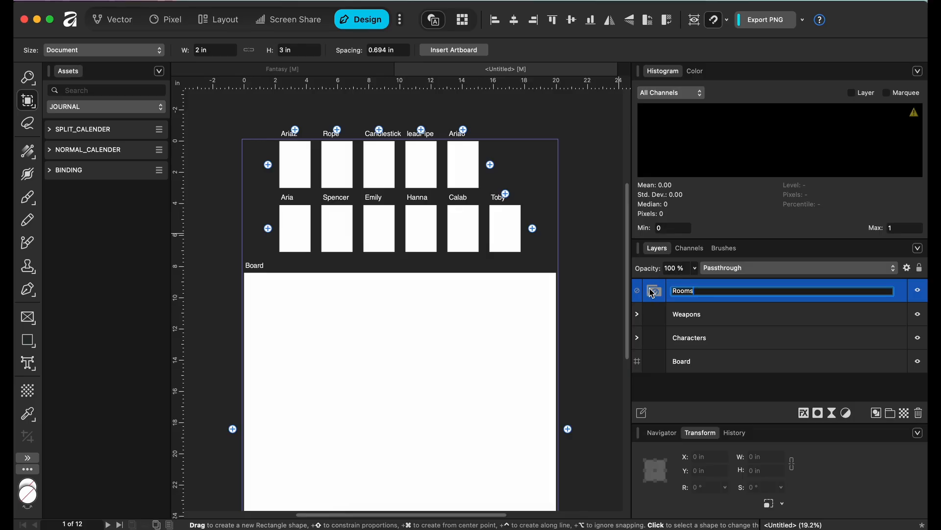
key(Return)
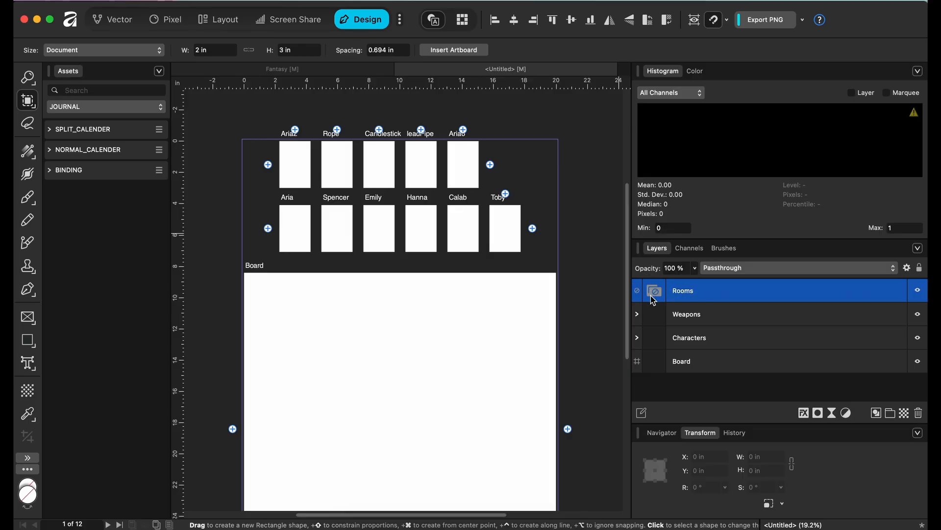
Group Rooms, Weapons and Characters together, name the parent group Cards, and expand it
shift+click(698, 346)
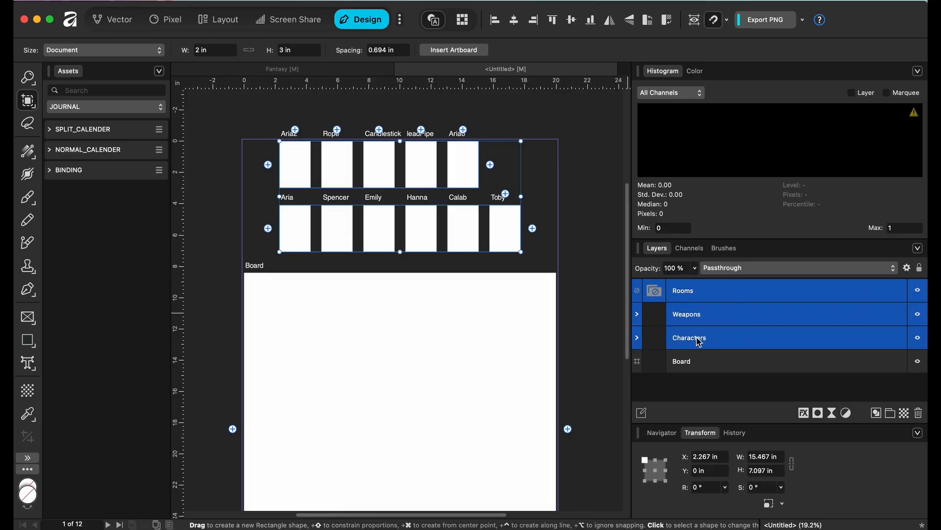
key(super+g)
double_click(686, 291)
text(Cards)
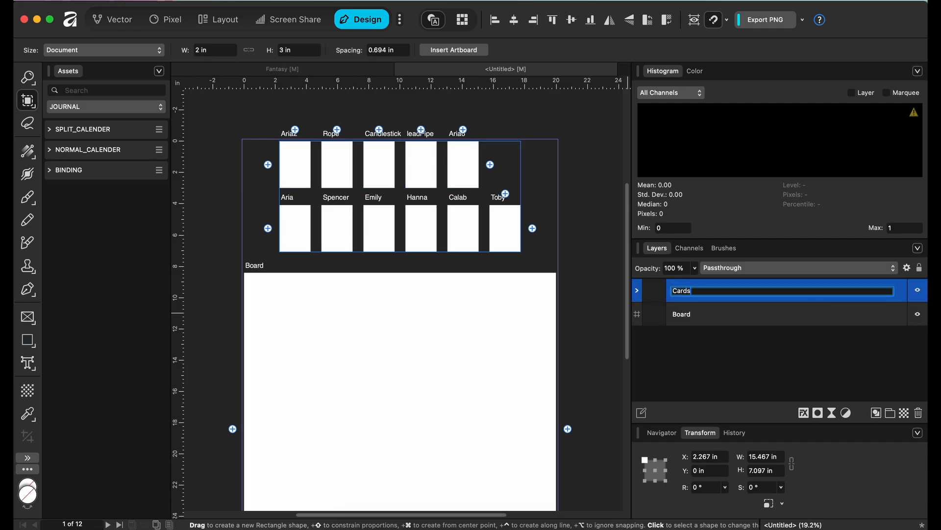
click(638, 290)
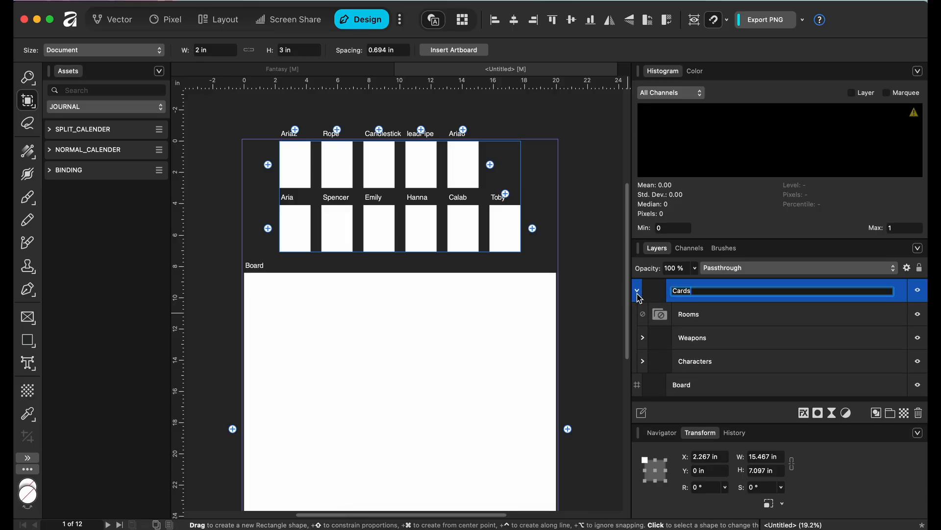
Add a duplicate artboard directly above Aria2 and raise it slightly to start a third row
click(701, 317)
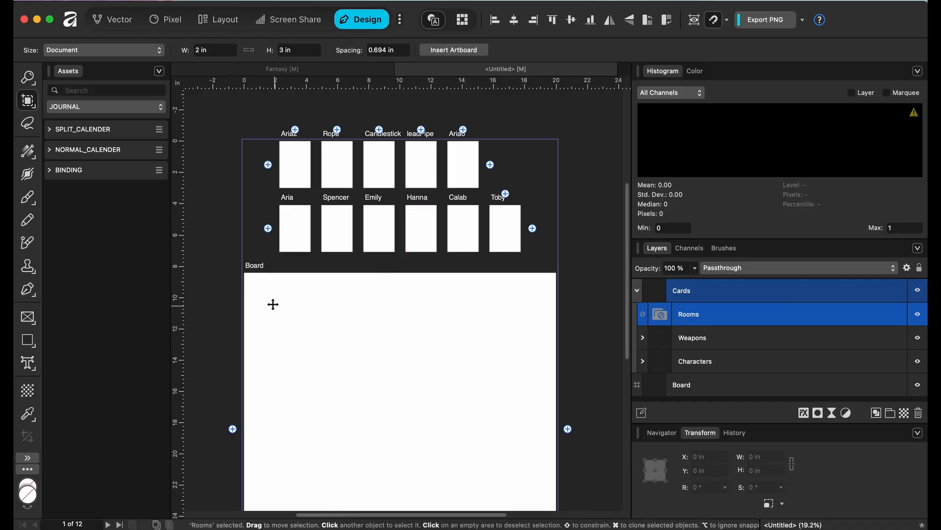
click(295, 130)
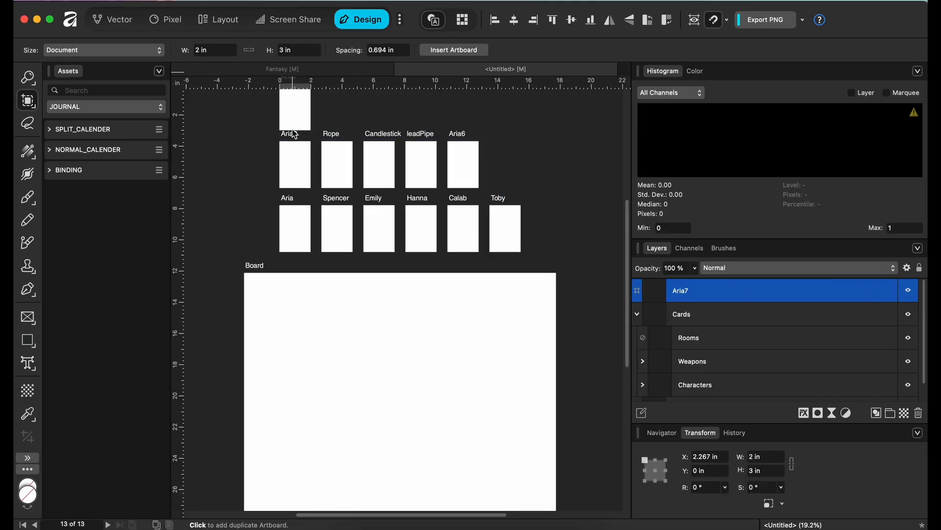
click(294, 115)
drag(294, 116, 295, 109)
scroll(316, 134, up, 1)
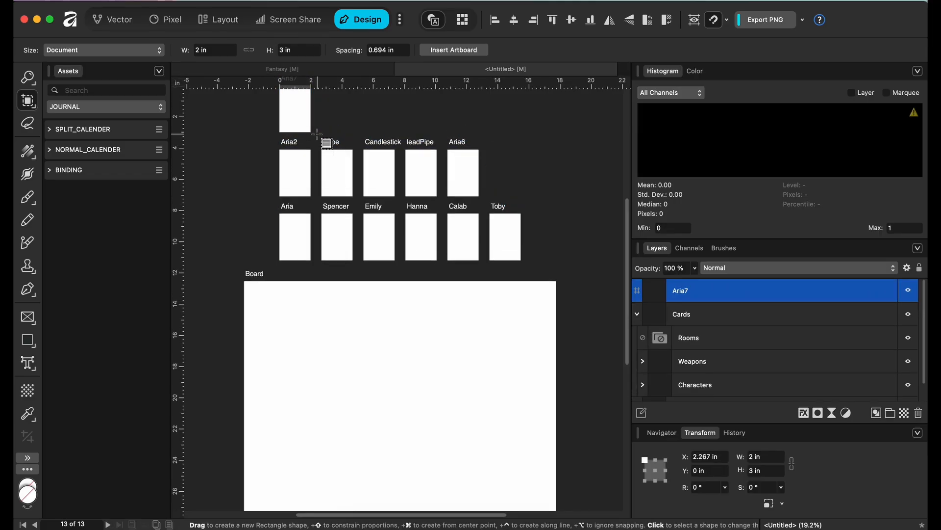
scroll(317, 134, up, 2)
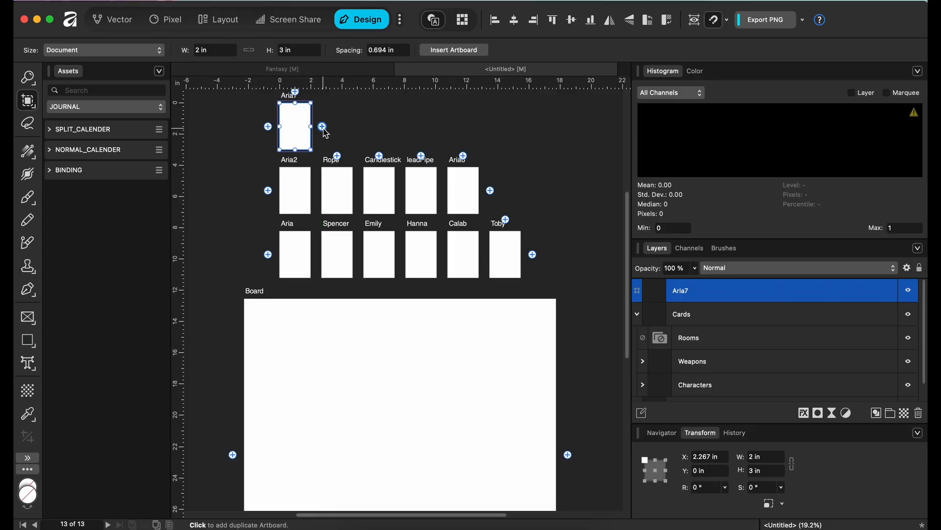
Add seven 2 by 3 in duplicates in a row to the right of the artboard Aria7
click(322, 127)
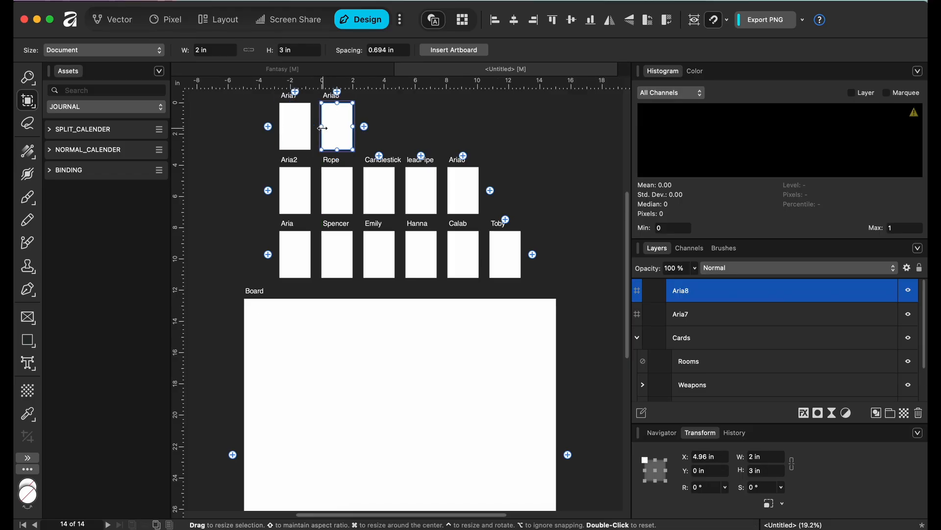
scroll(322, 127, down, 4)
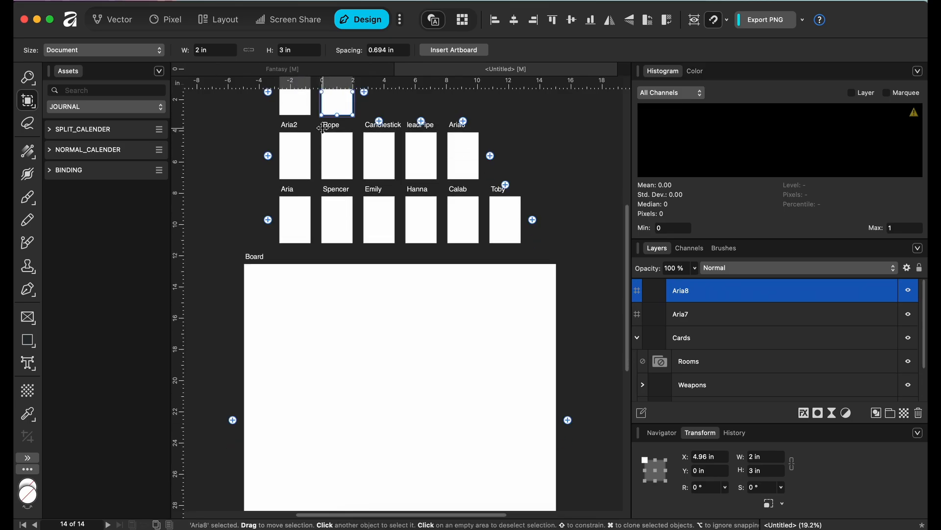
click(364, 92)
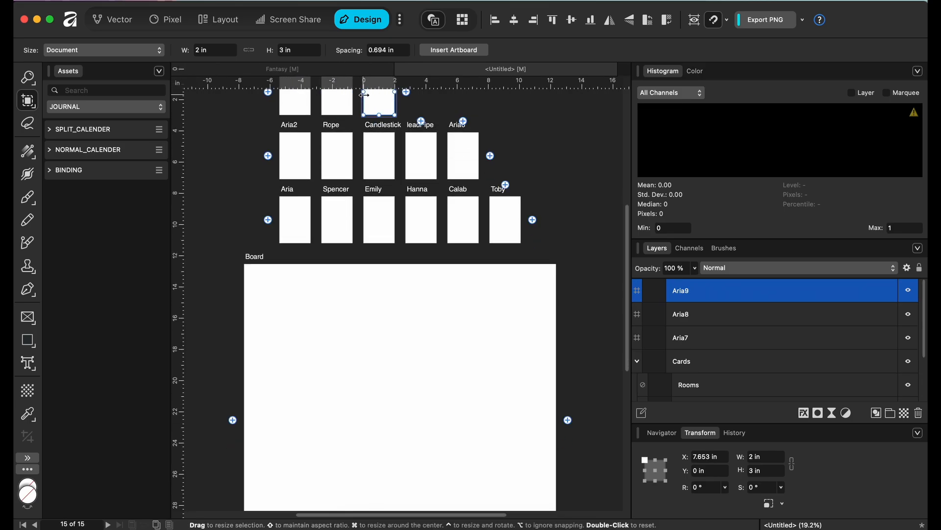
click(406, 93)
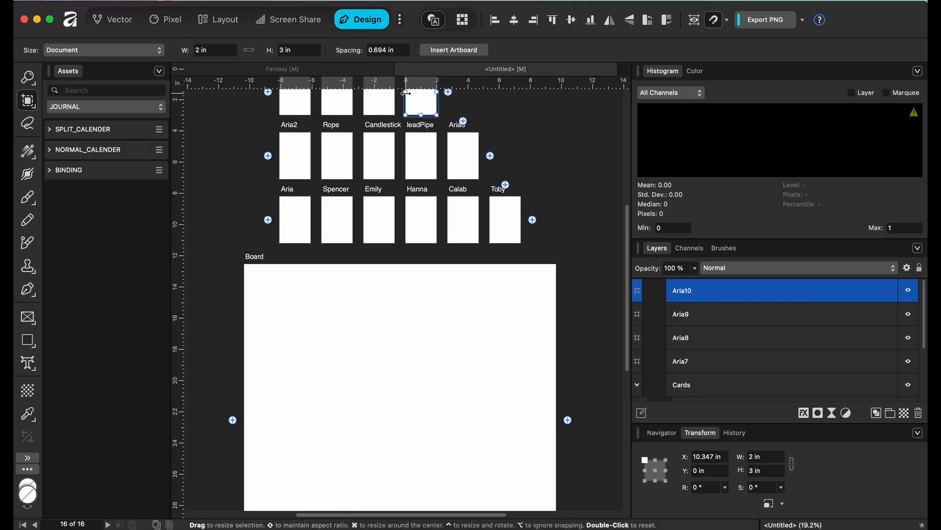
click(448, 93)
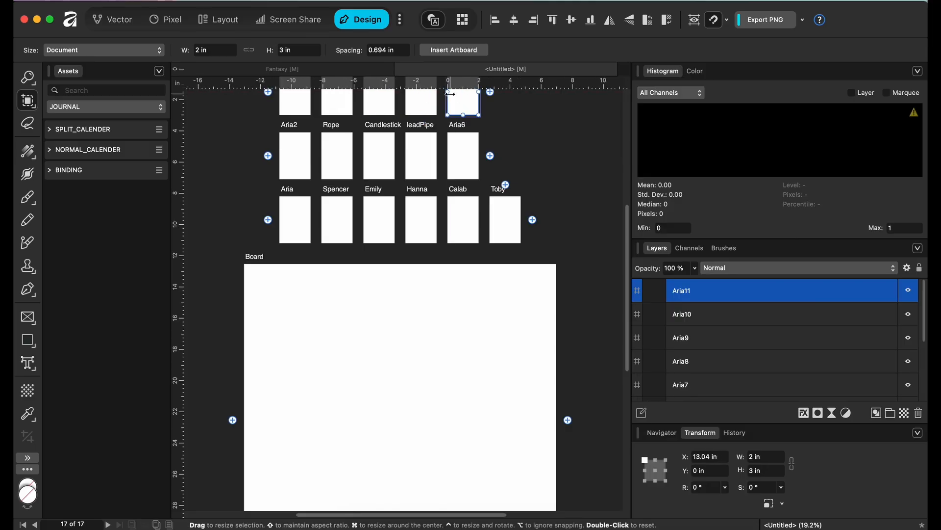
click(489, 92)
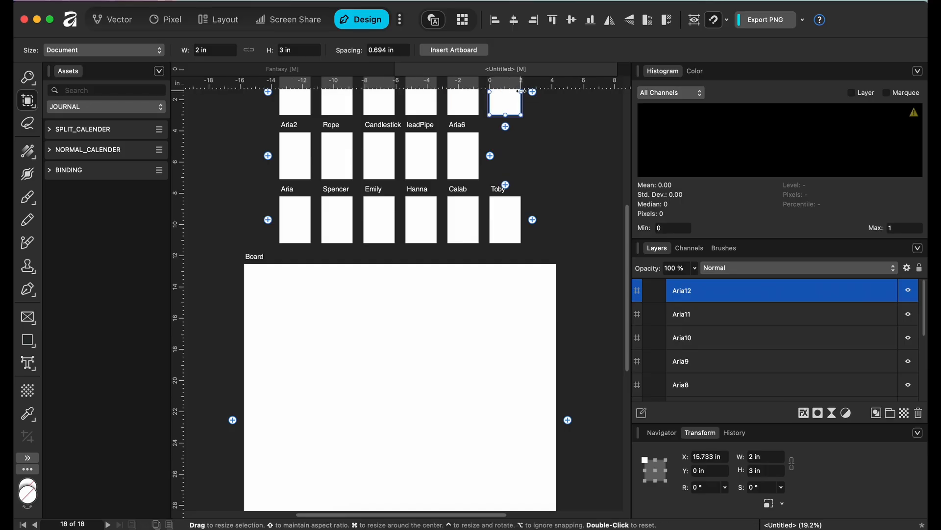
click(532, 92)
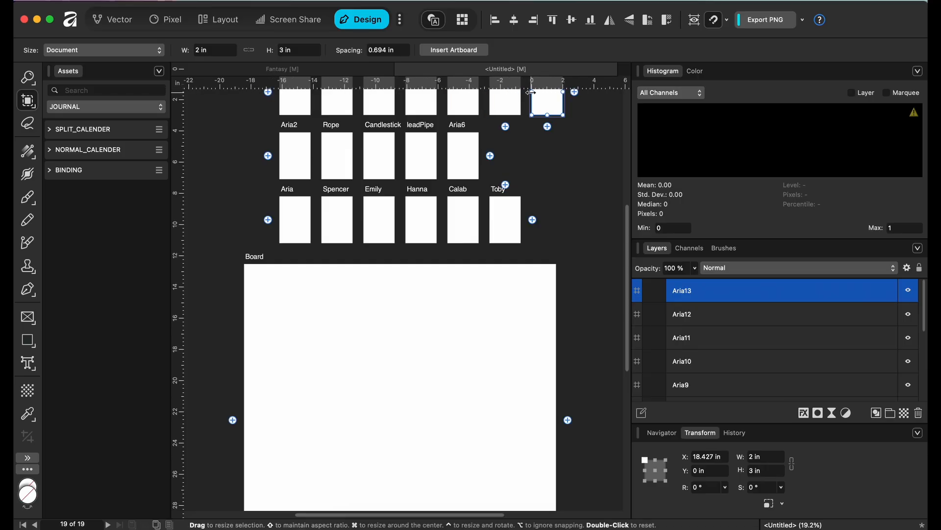
click(575, 92)
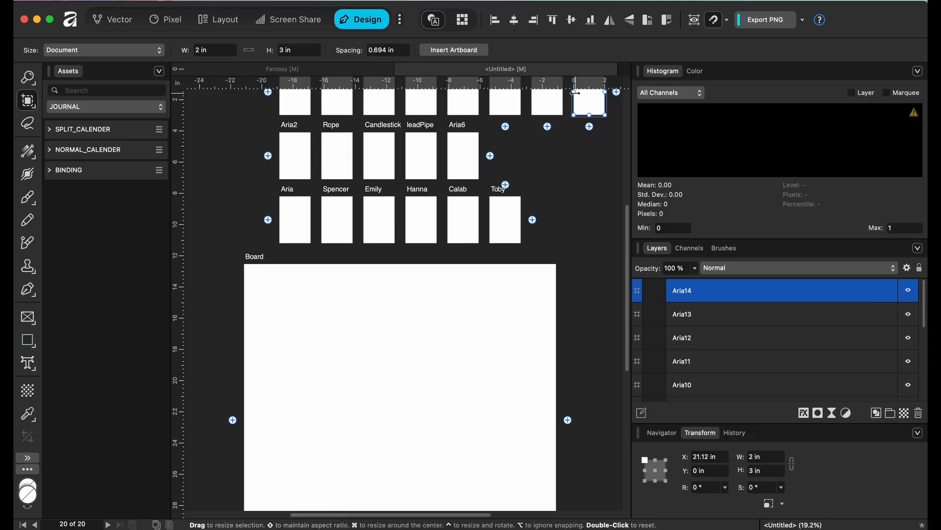
Move the artboards Aria7 through Aria14 into the Rooms group and collapse the Cards group
scroll(501, 276, up, 1)
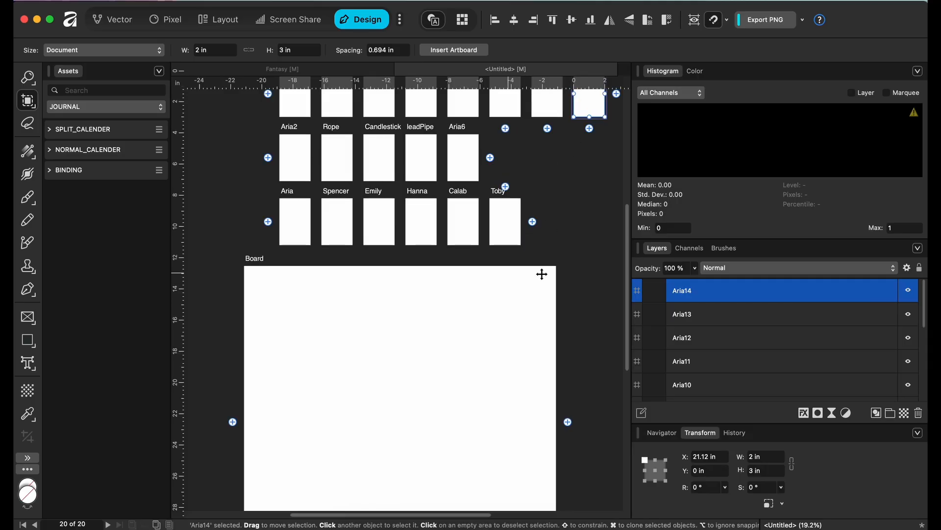
scroll(690, 325, down, 5)
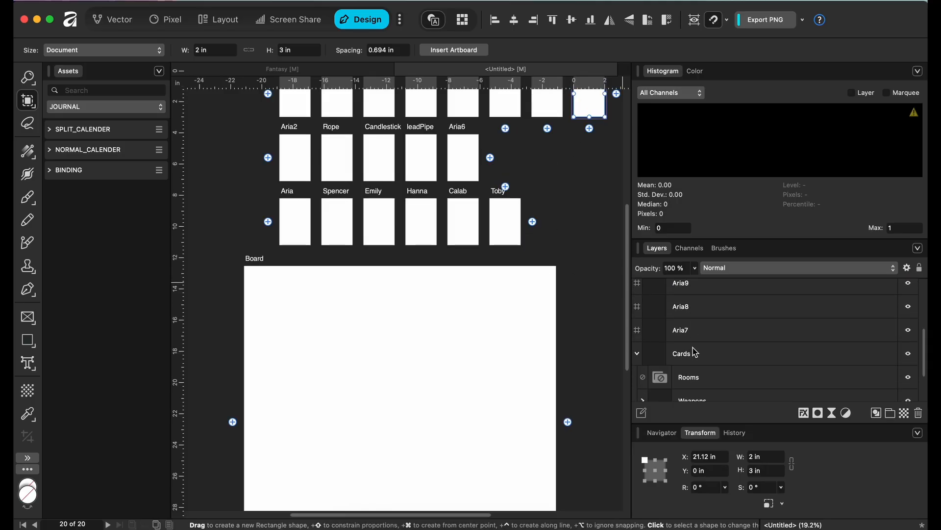
shift+click(688, 336)
drag(688, 336, 697, 376)
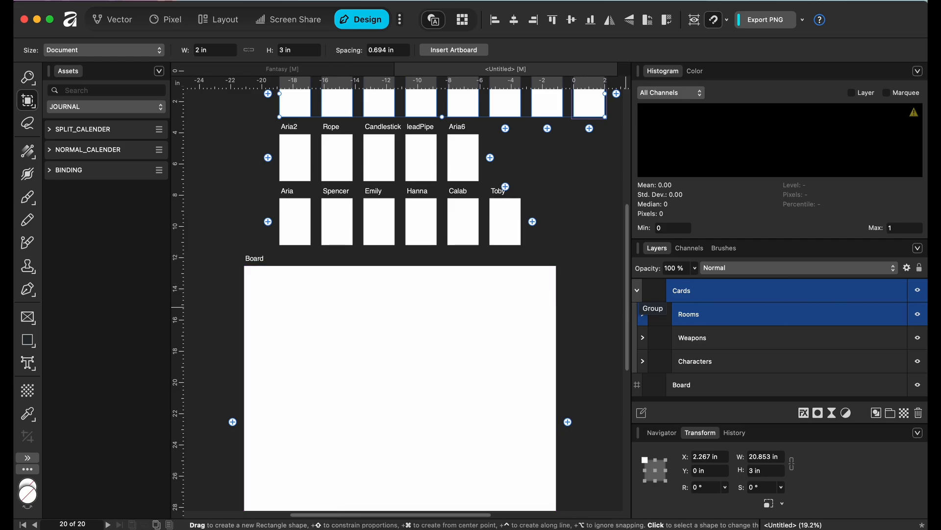
click(638, 292)
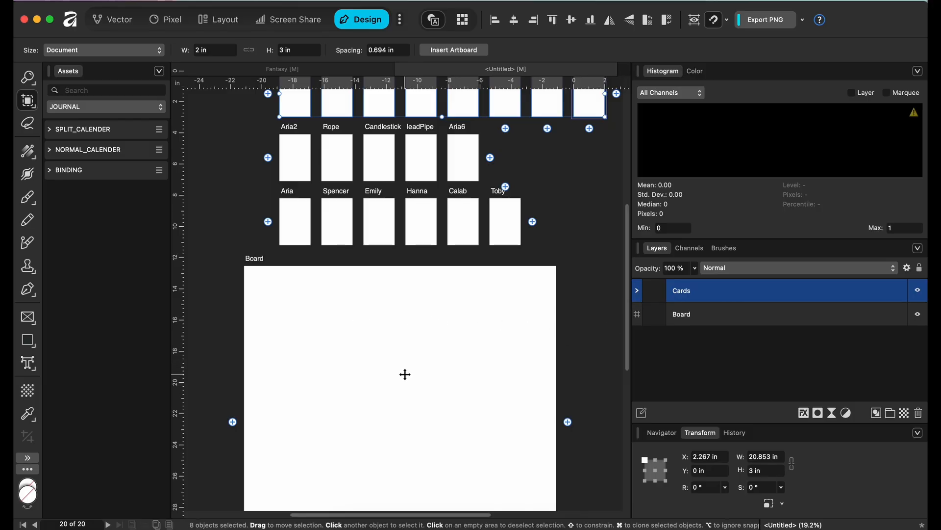
Add a vertical and a horizontal guide at 10 in across the centre of the Board artboard
scroll(403, 372, down, 5)
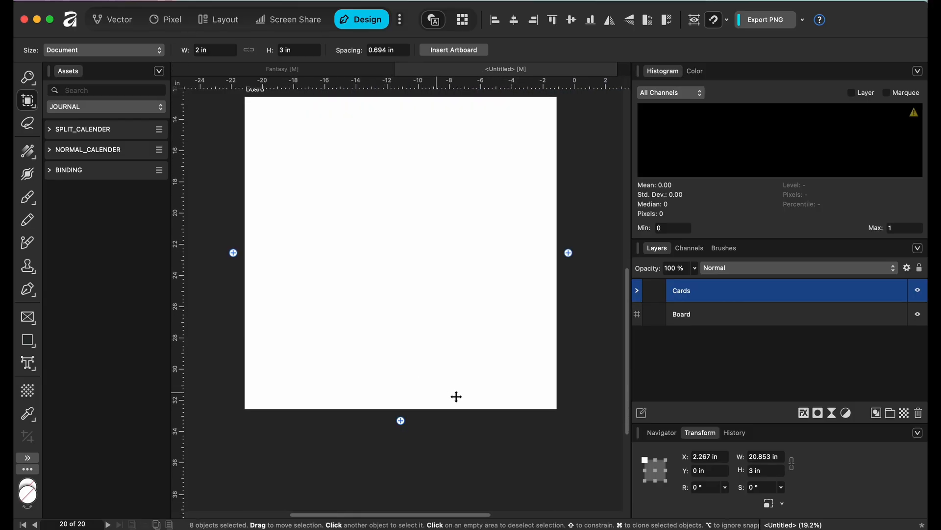
click(696, 320)
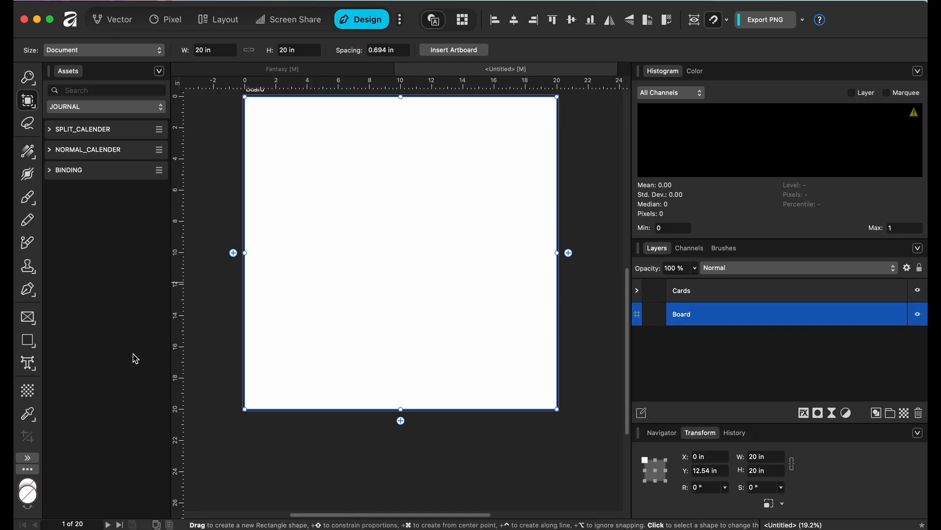
drag(177, 357, 401, 345)
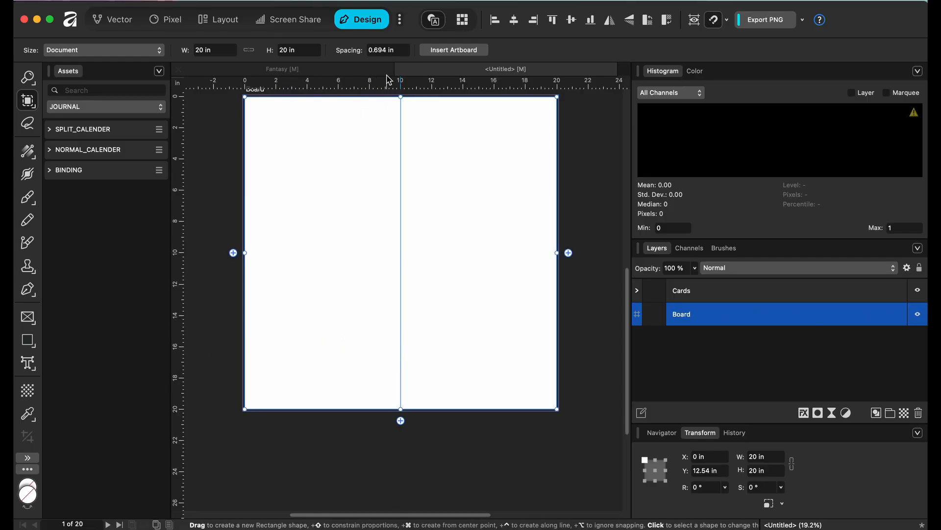
drag(391, 84, 396, 252)
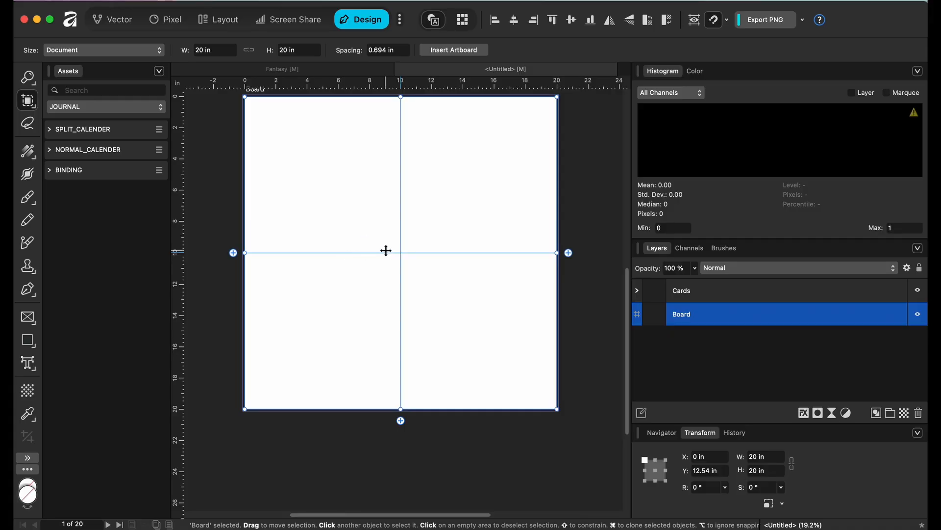
drag(383, 237, 395, 260)
drag(383, 244, 382, 244)
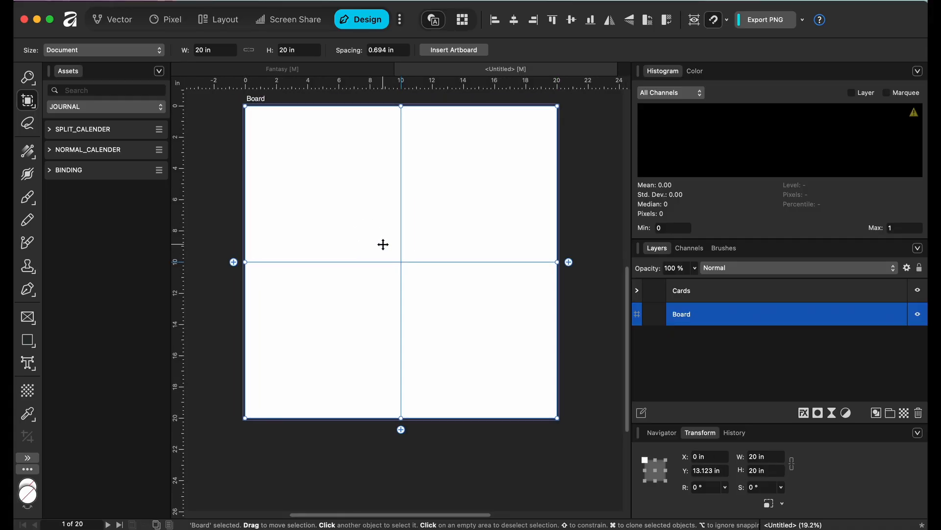
key(super+z)
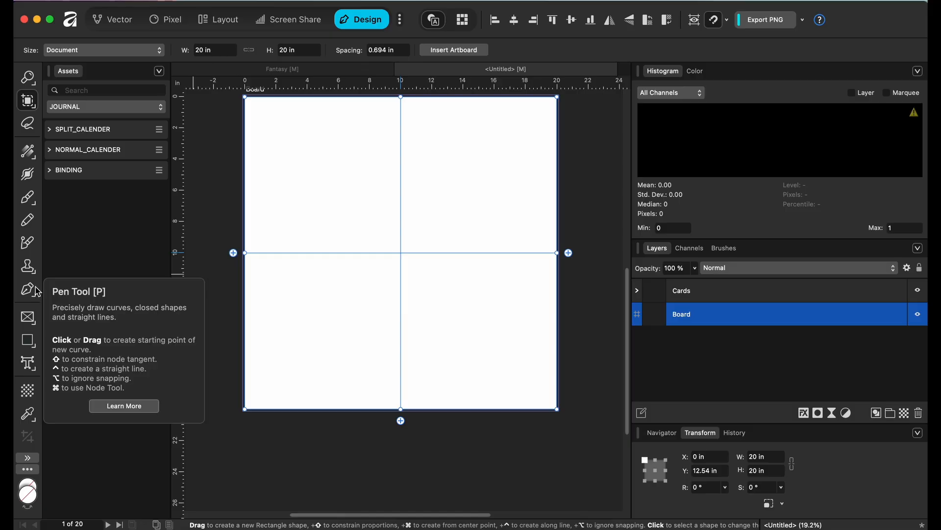
Add an empty group above Cards and name it Pieces
click(690, 293)
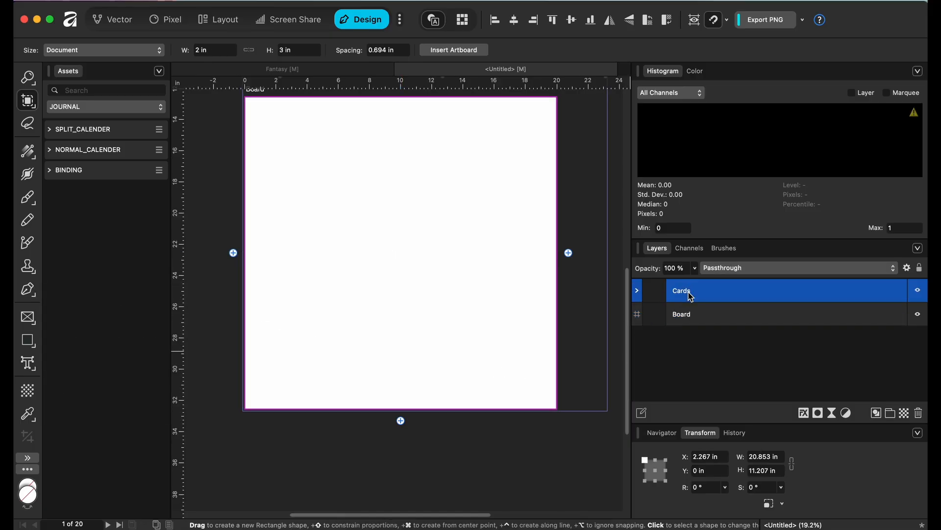
click(891, 413)
double_click(685, 290)
text(Pieces)
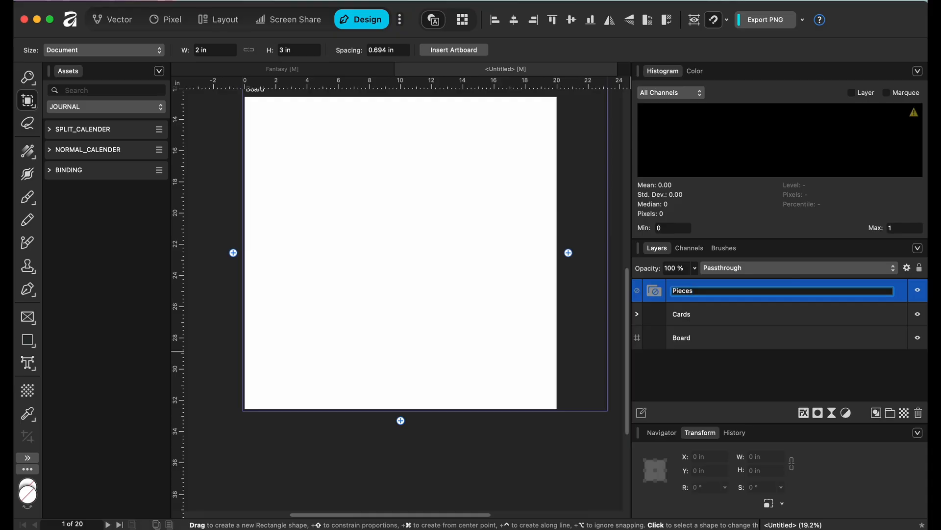
click(774, 378)
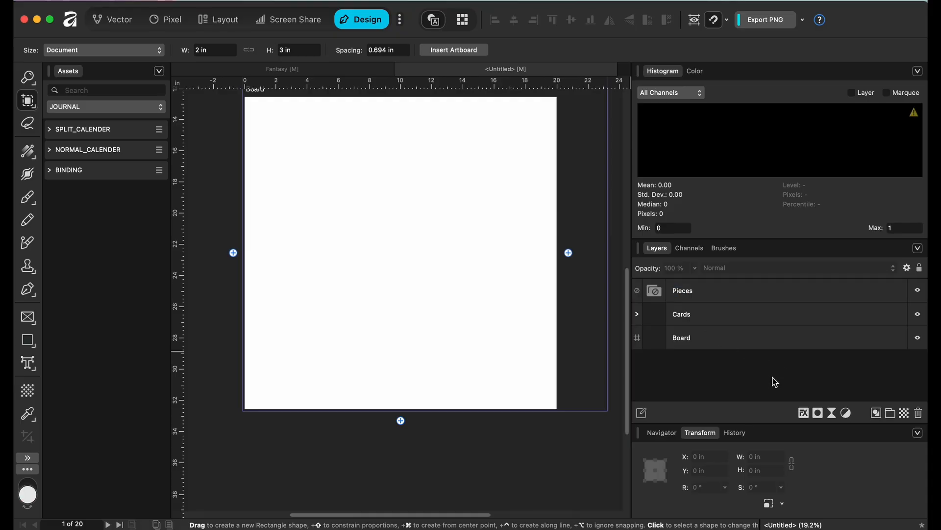
Try the Board artboard at a width of 80 in and undo the width change
scroll(410, 263, up, 2)
click(407, 265)
scroll(390, 274, down, 2)
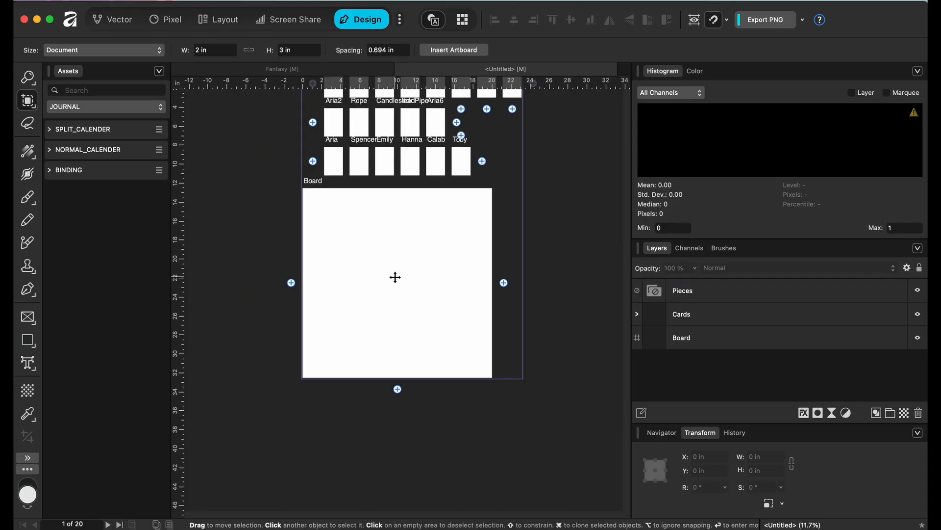
click(405, 270)
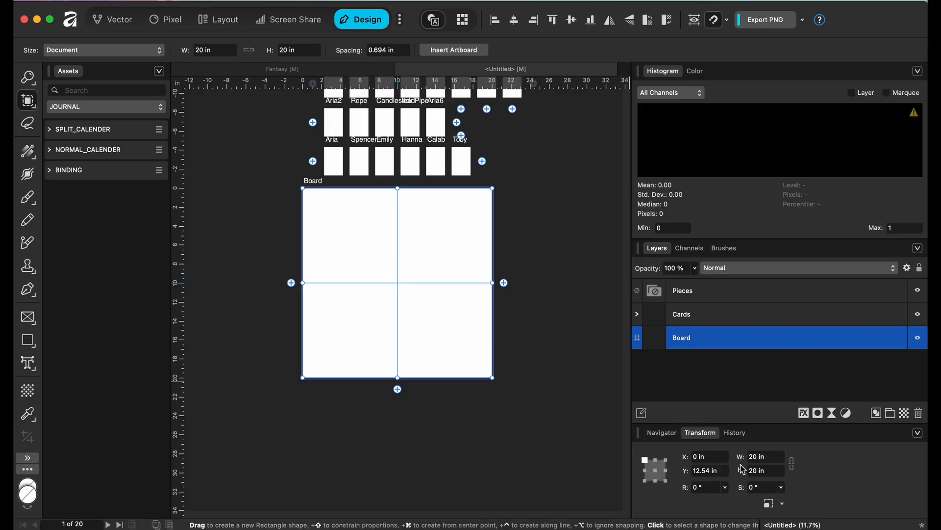
click(755, 459)
text(80)
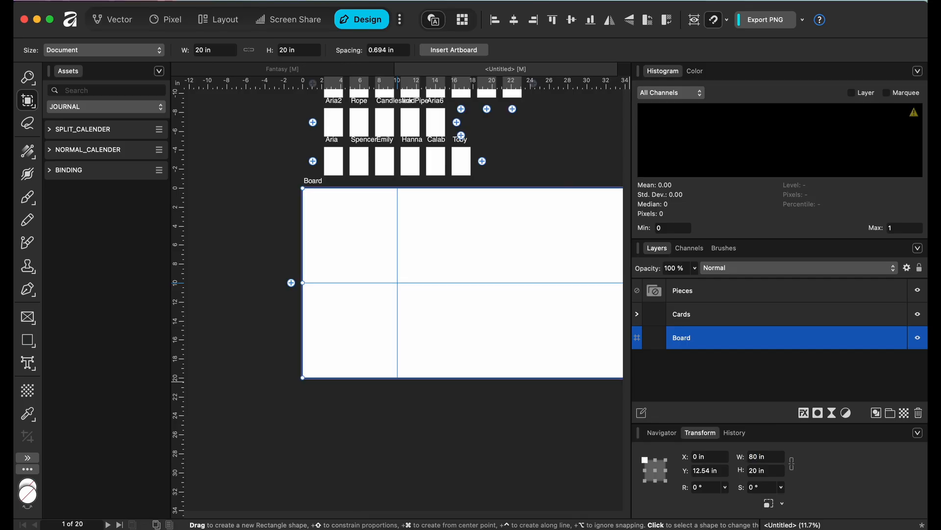
scroll(459, 388, down, 5)
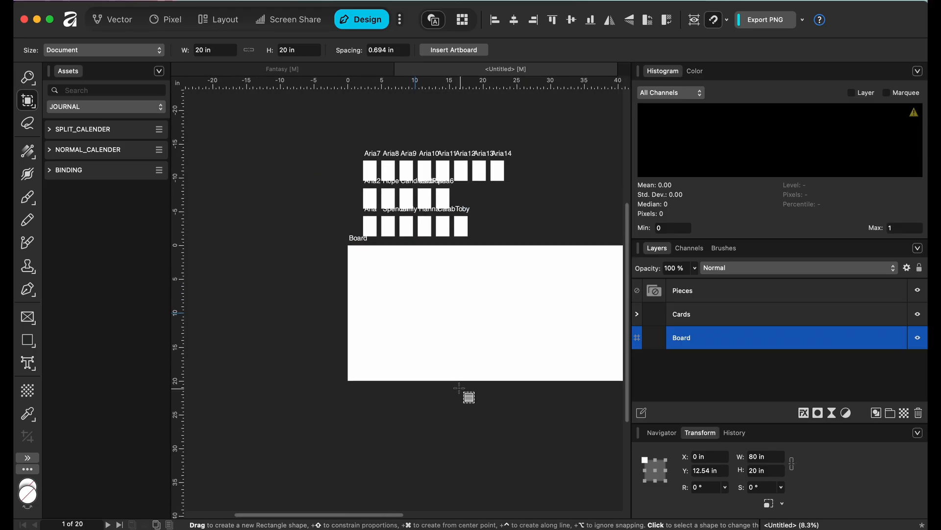
scroll(460, 388, down, 3)
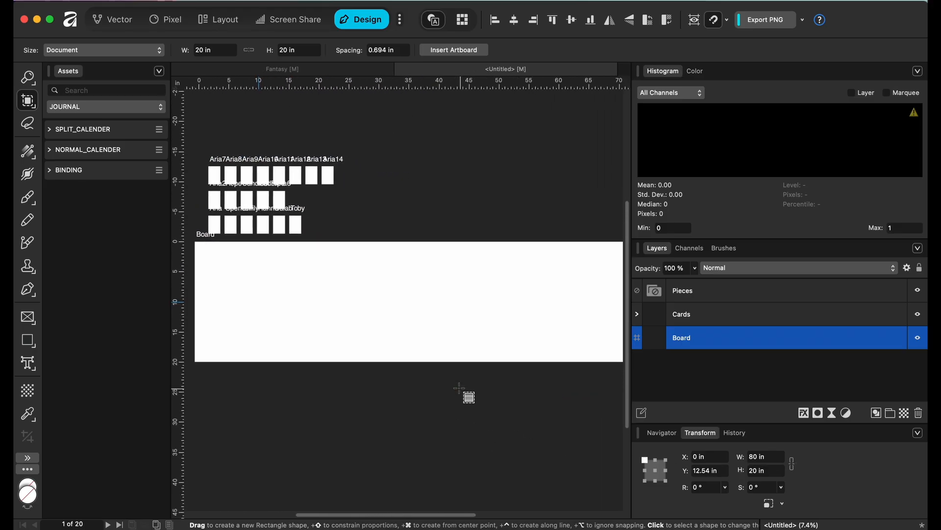
scroll(459, 388, down, 3)
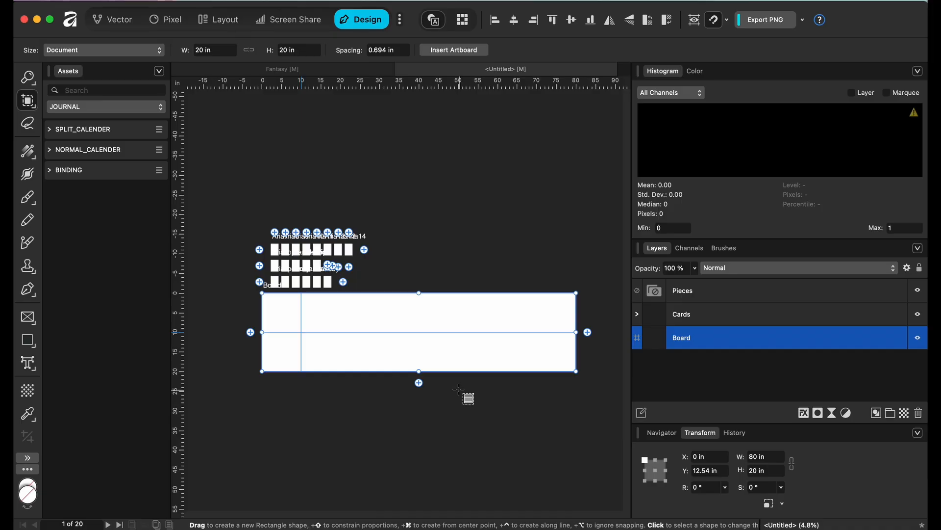
key(super+z)
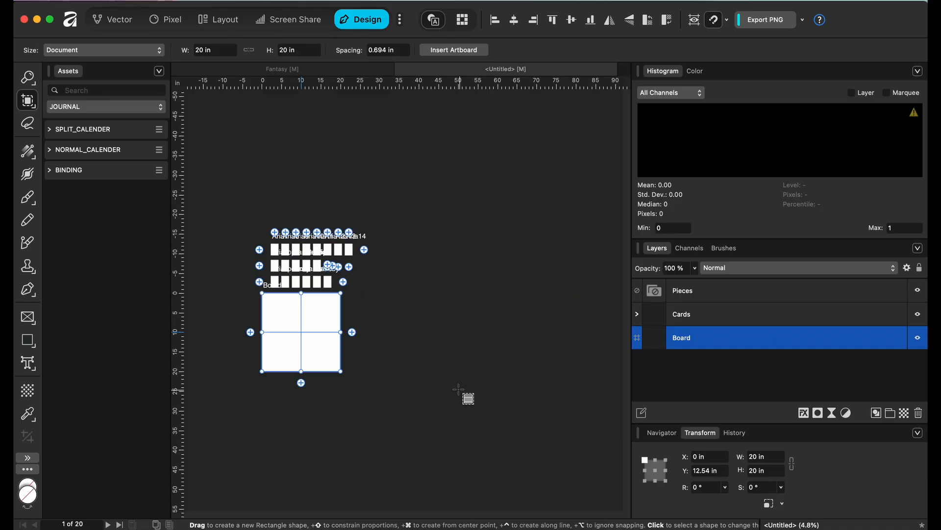
click(459, 348)
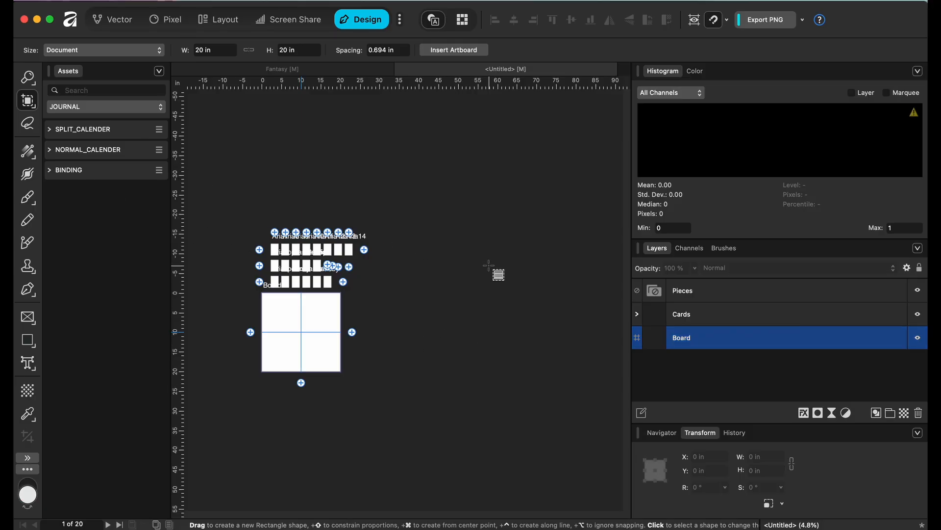
scroll(488, 265, up, 6)
scroll(487, 269, left, 12)
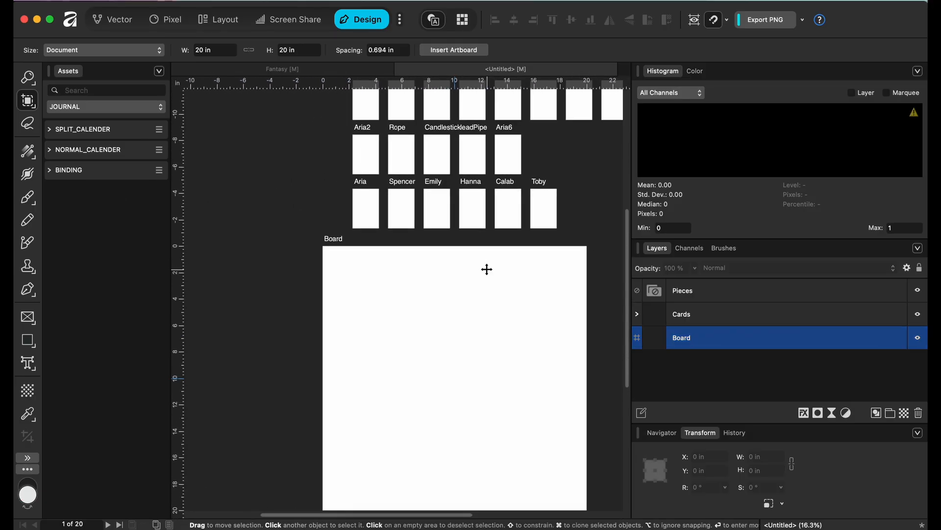
scroll(487, 269, down, 3)
click(487, 269)
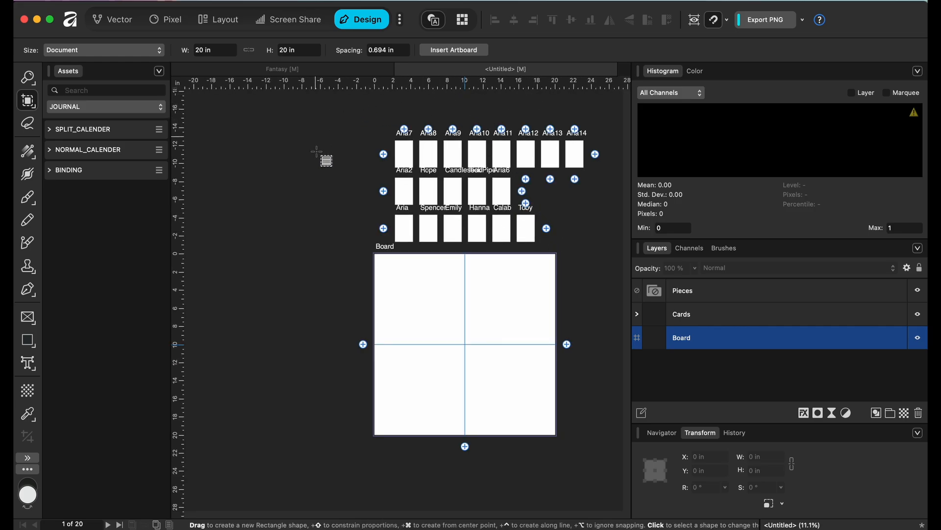
key(v)
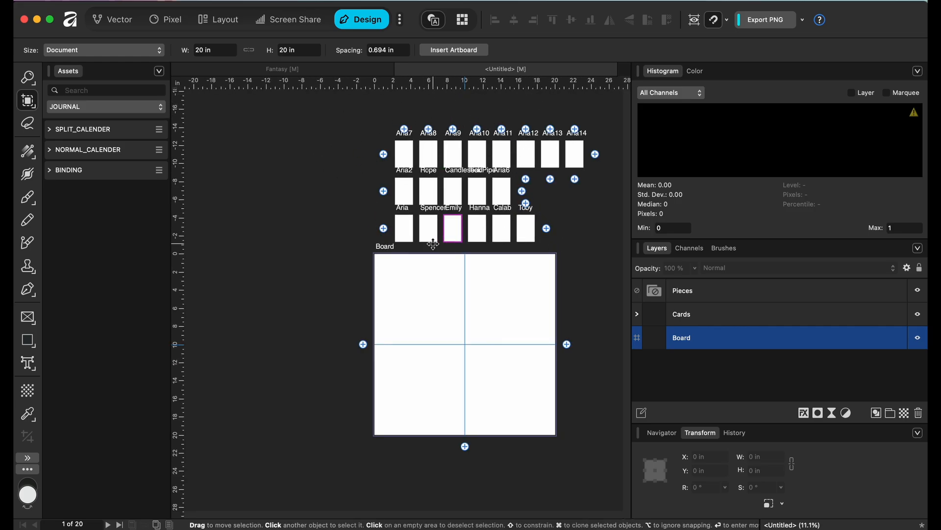
key(m)
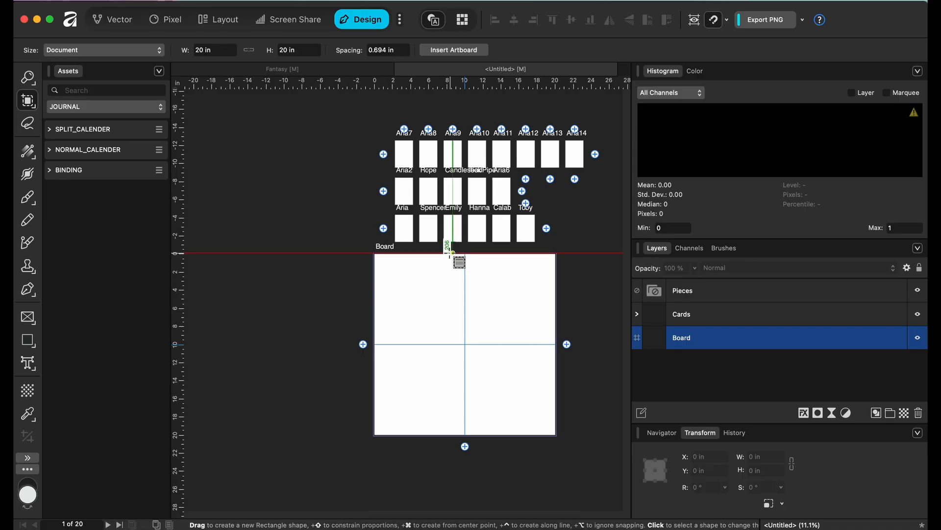
key(v)
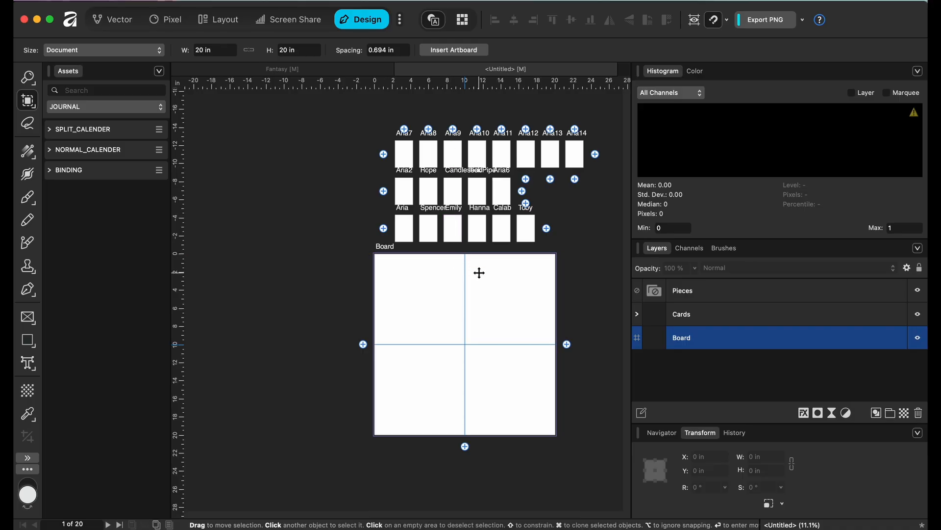
key(m)
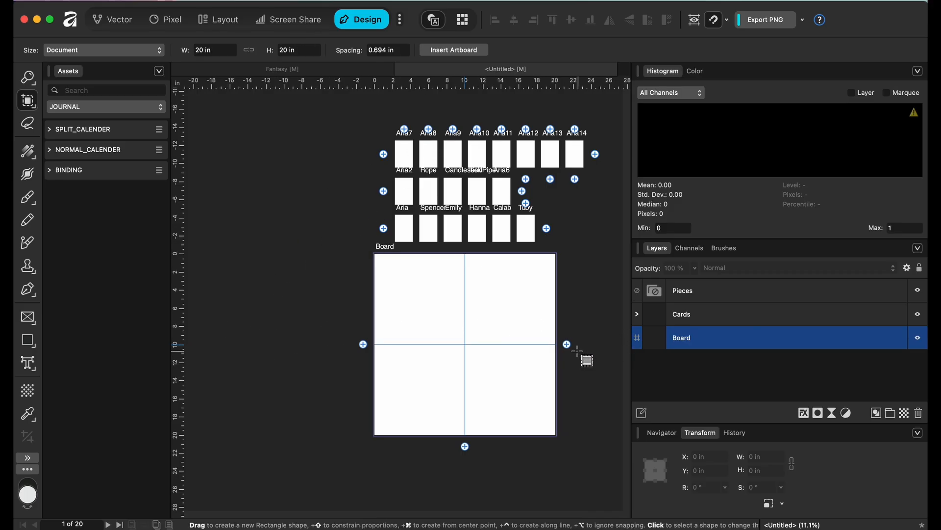
Add a duplicate artboard directly to the right of Board
scroll(577, 349, down, 3)
scroll(577, 350, right, 2)
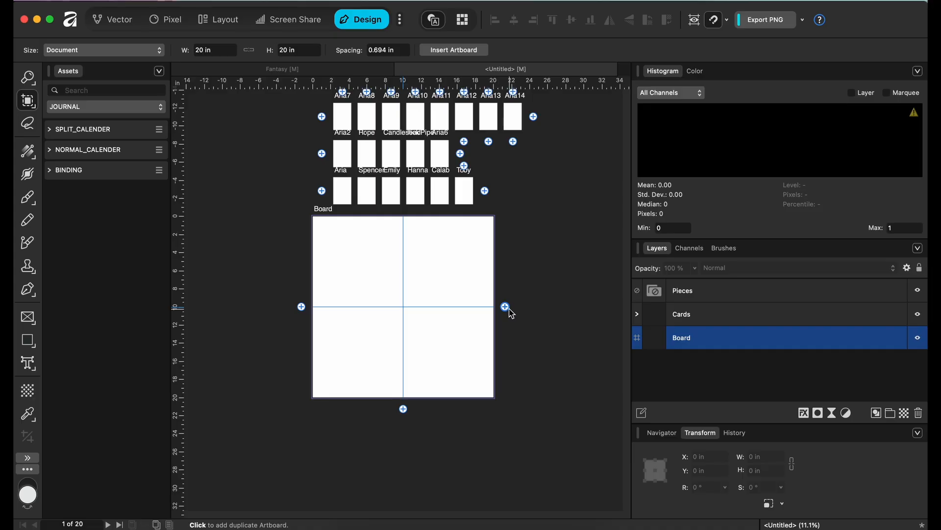
click(675, 298)
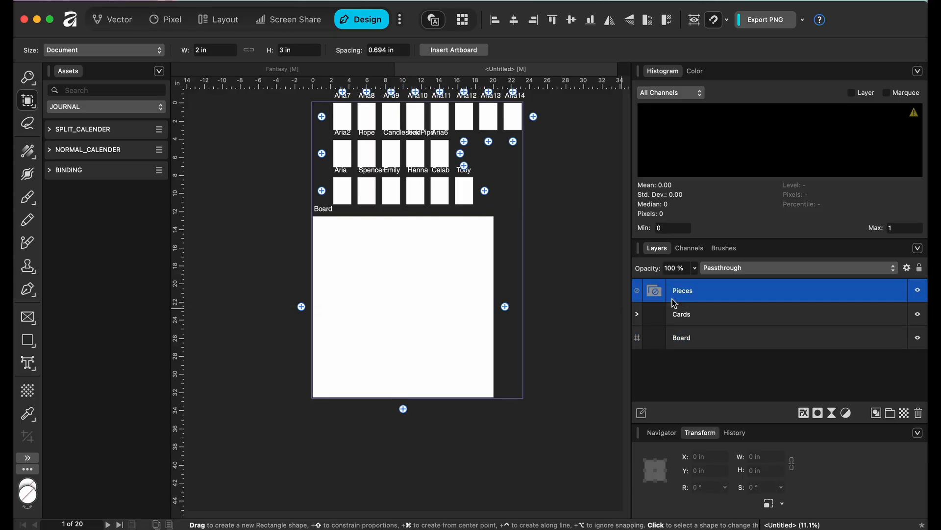
click(505, 307)
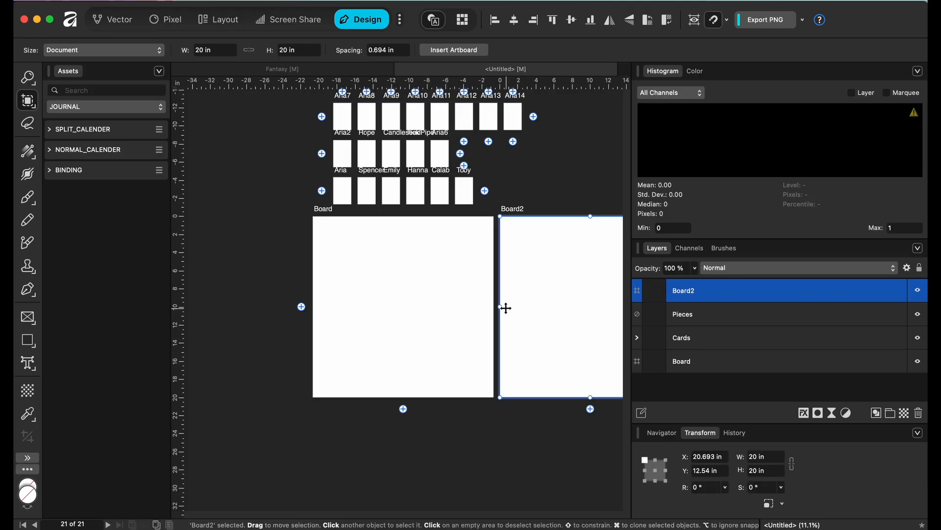
Move the artboard Board2 into the Pieces group and expand the group
scroll(607, 312, down, 3)
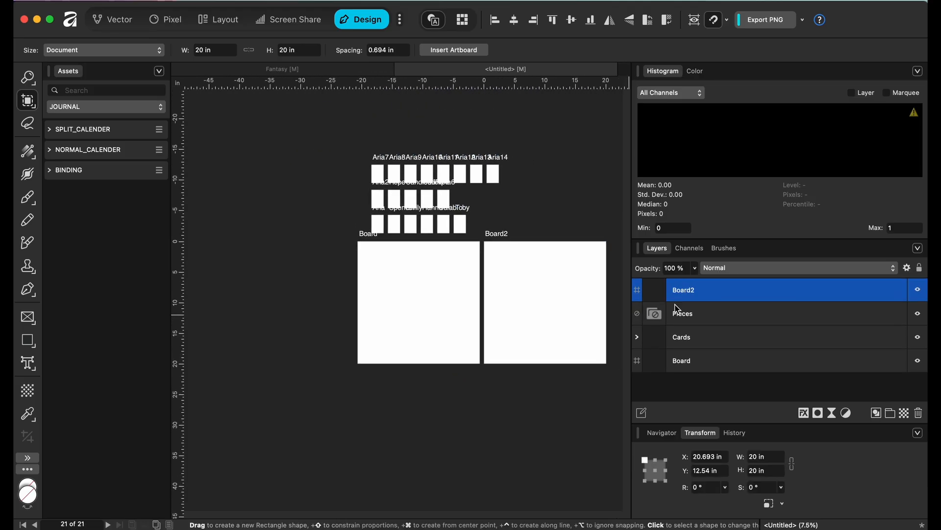
drag(683, 293, 689, 318)
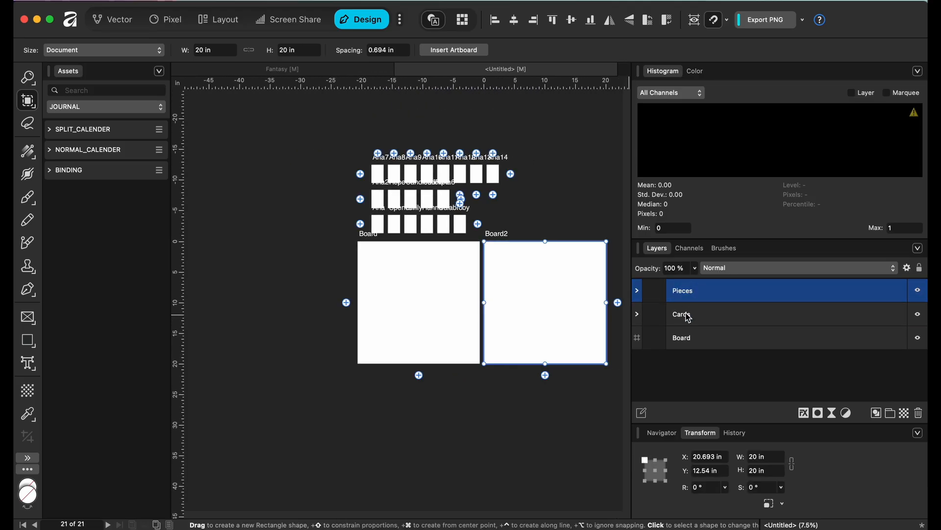
click(637, 292)
Set the width and height of the artboard Board2 to 1 in each
double_click(692, 314)
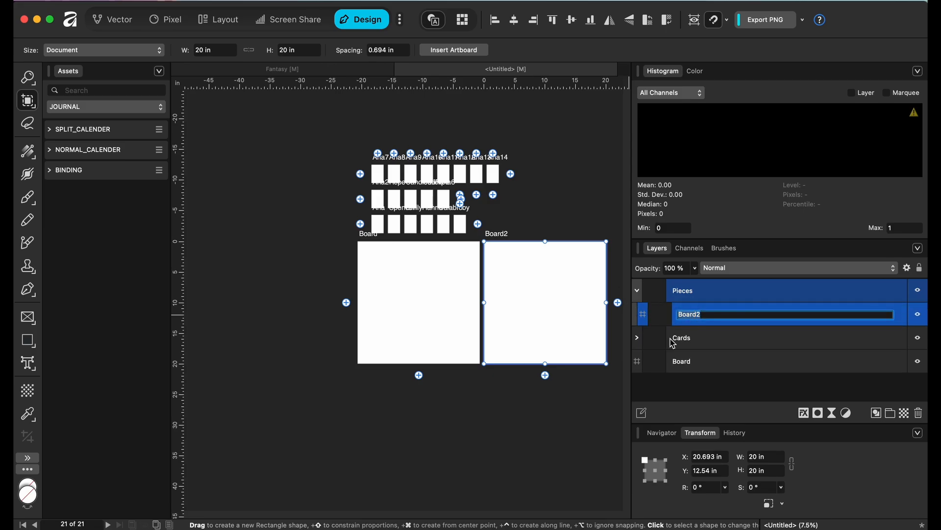
click(752, 458)
drag(750, 456, 765, 458)
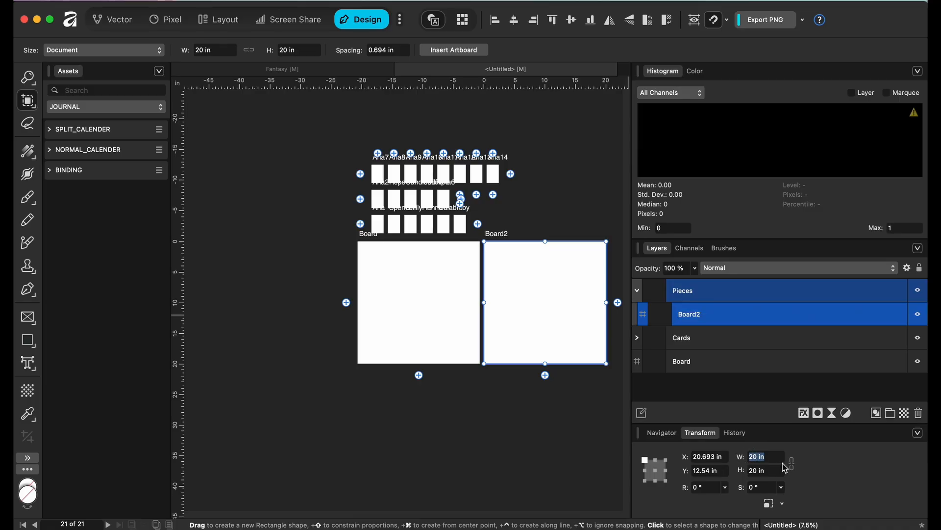
text(1)
key(Tab)
text(1)
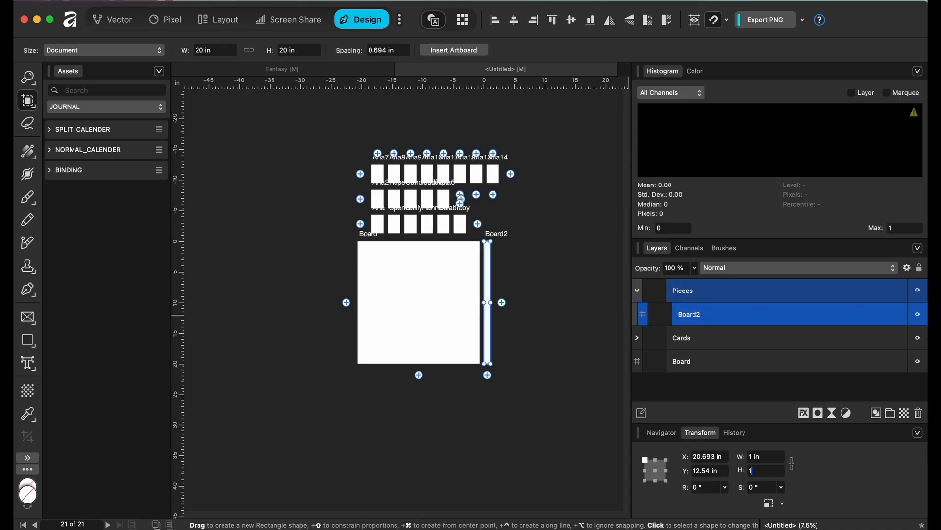
key(Tab)
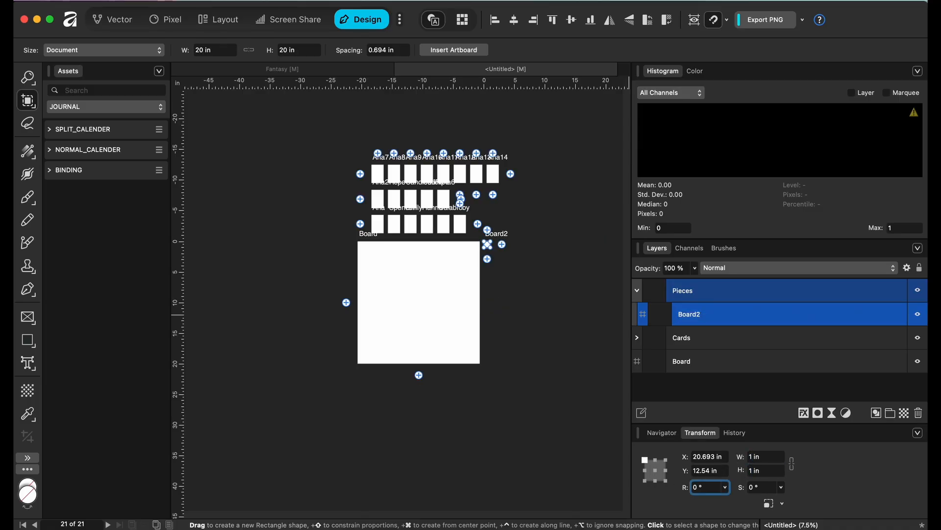
Move the artboard Board2 slightly down and away from the Board artboard, to about X 21.6 in, Y 16.8 in
key(m)
scroll(339, 224, up, 5)
scroll(339, 224, right, 5)
scroll(339, 223, down, 2)
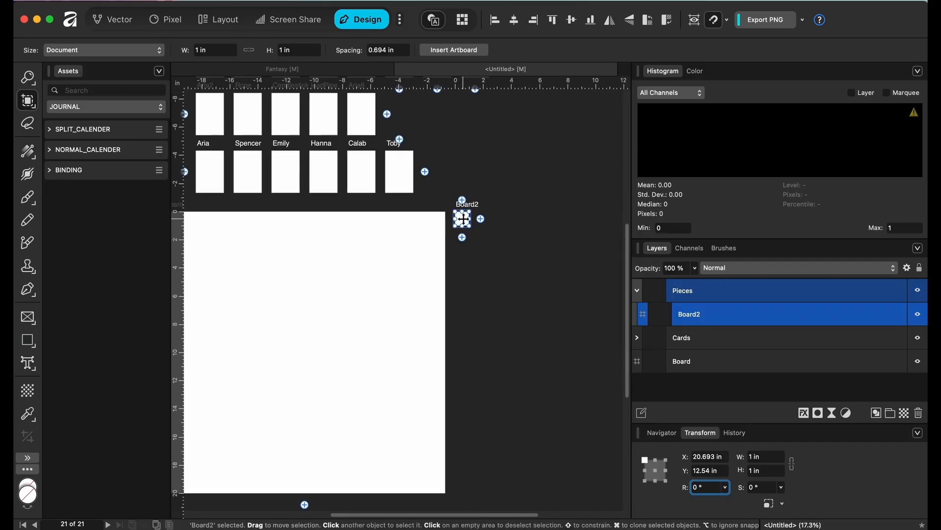
drag(462, 219, 476, 278)
key(m)
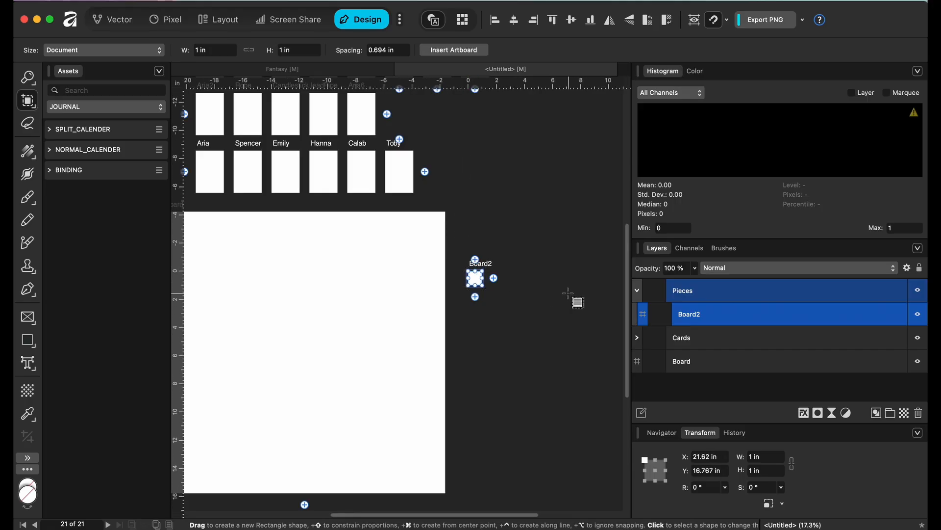
Resize the artboard Board2 to 2 in wide by 2 in high and deselect it
click(751, 462)
text(2)
key(Tab)
text(2)
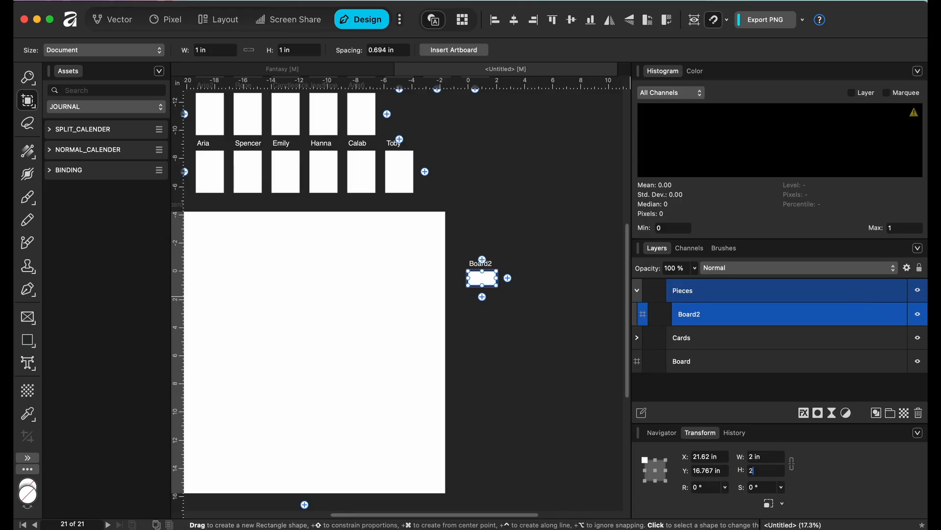
key(Tab)
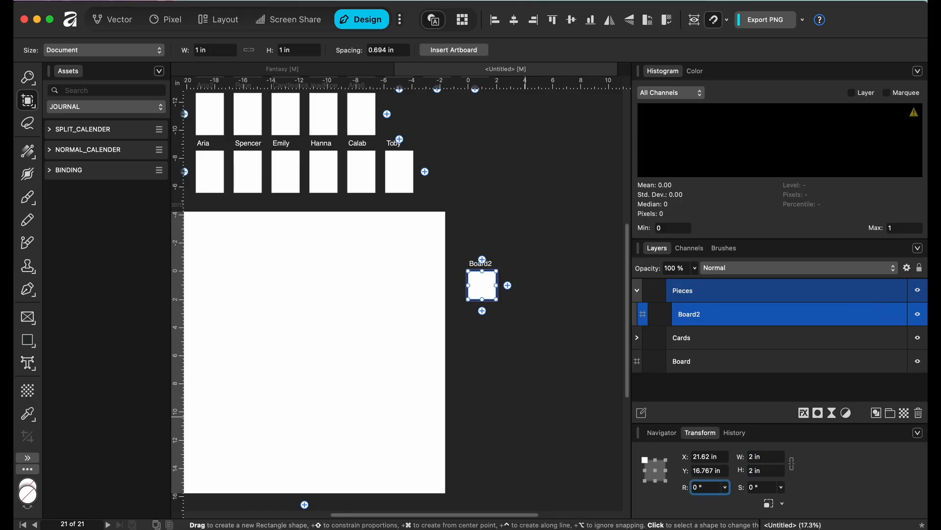
click(528, 407)
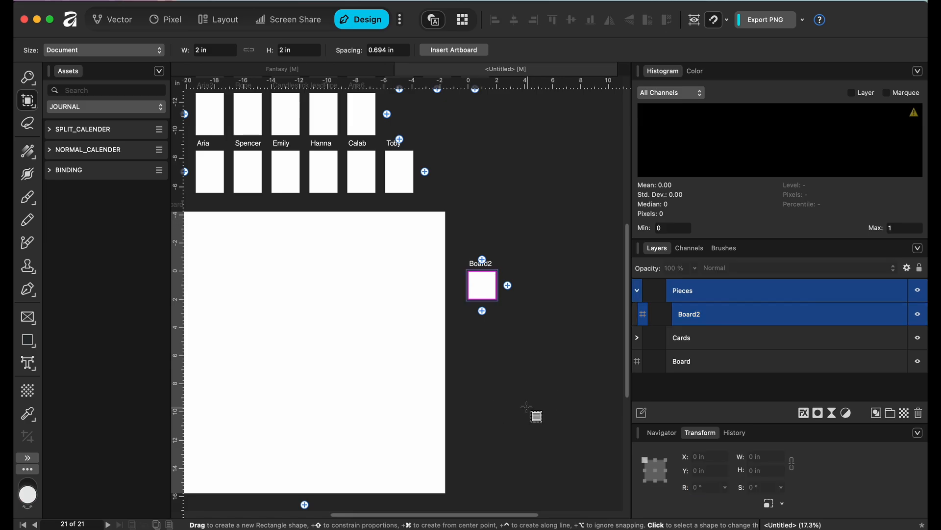
scroll(530, 409, down, 1)
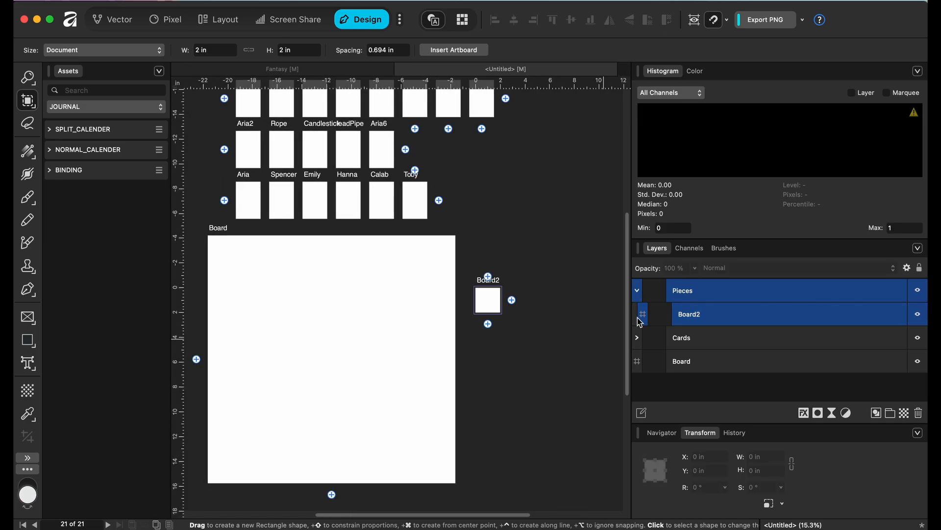
Rename the artboard Board2 as lead Pipe
double_click(695, 314)
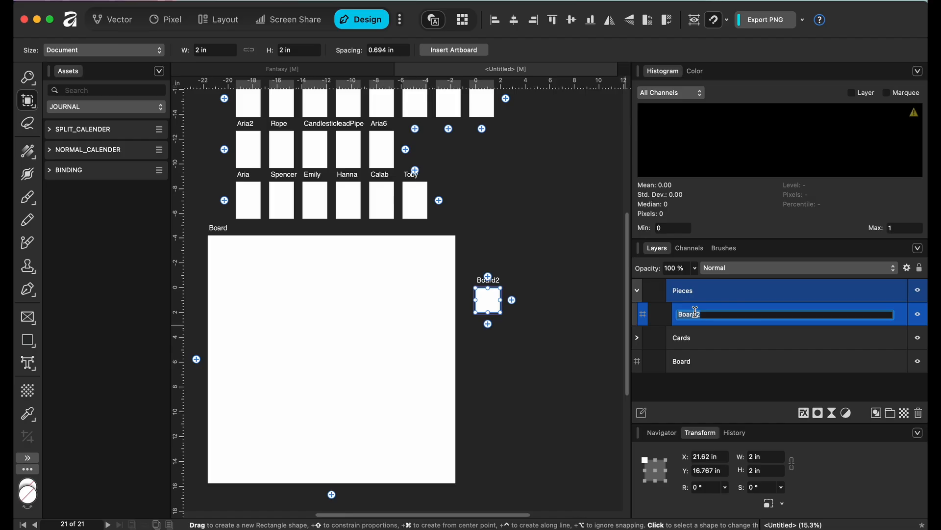
key(BackSpace)
key(Return)
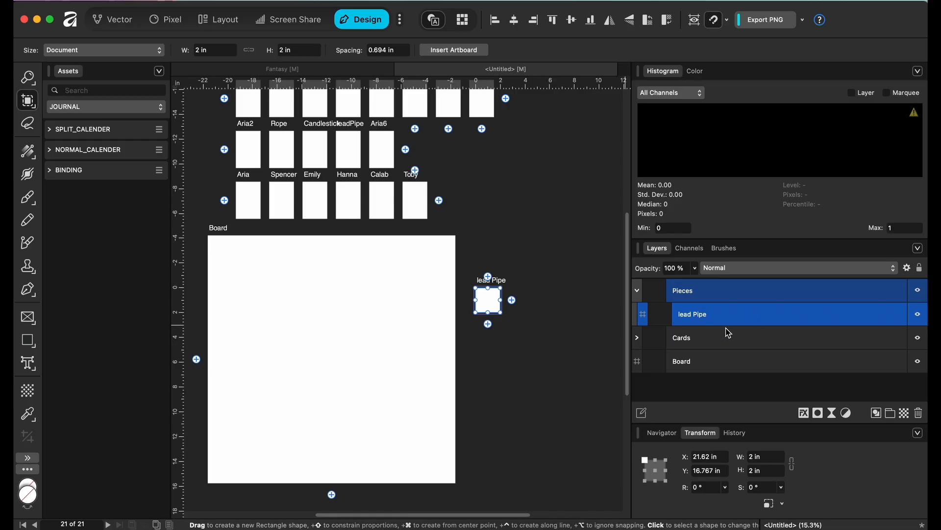
scroll(419, 401, down, 5)
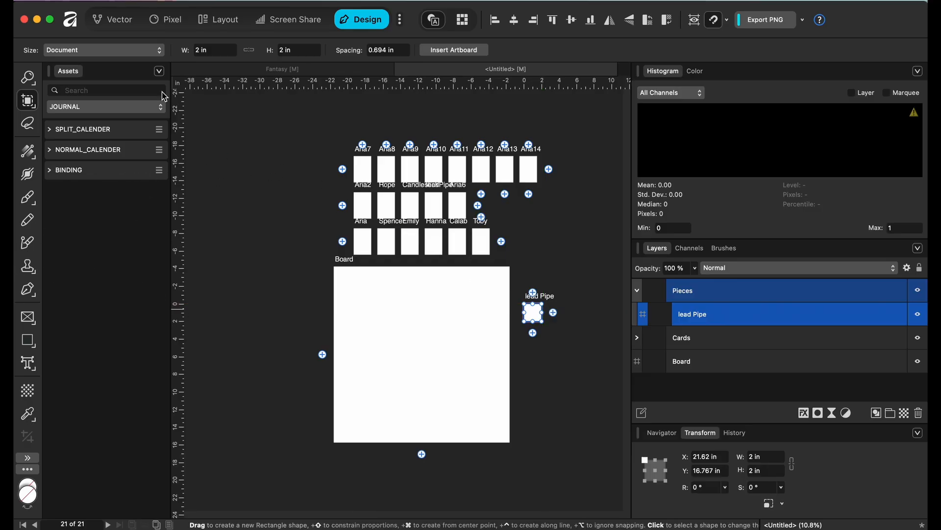
Switch to the Layout workspace and browse through the document's artboard thumbnails
click(216, 22)
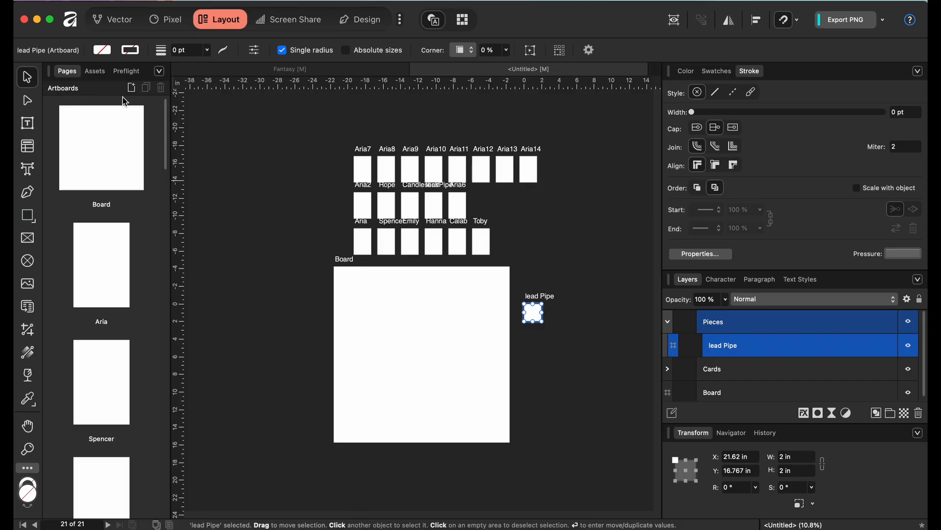
scroll(134, 257, down, 1)
scroll(134, 257, down, 20)
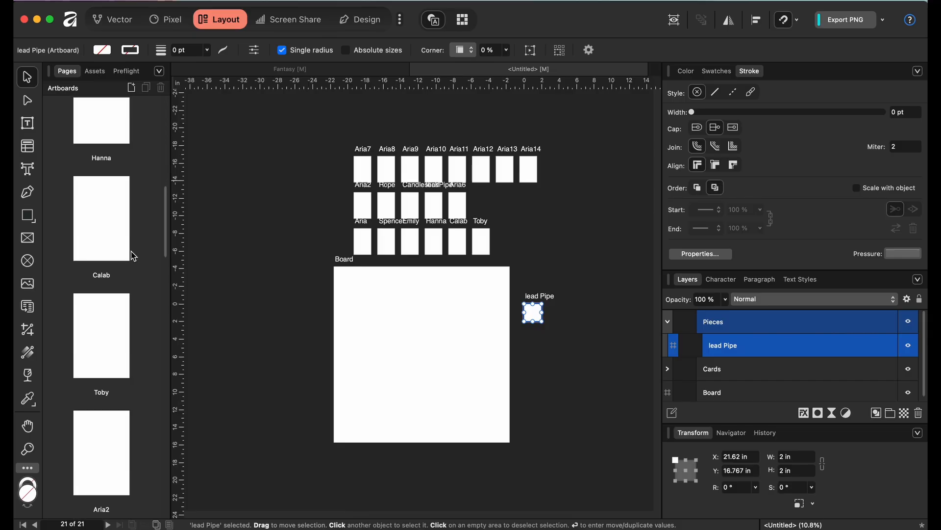
scroll(133, 256, down, 20)
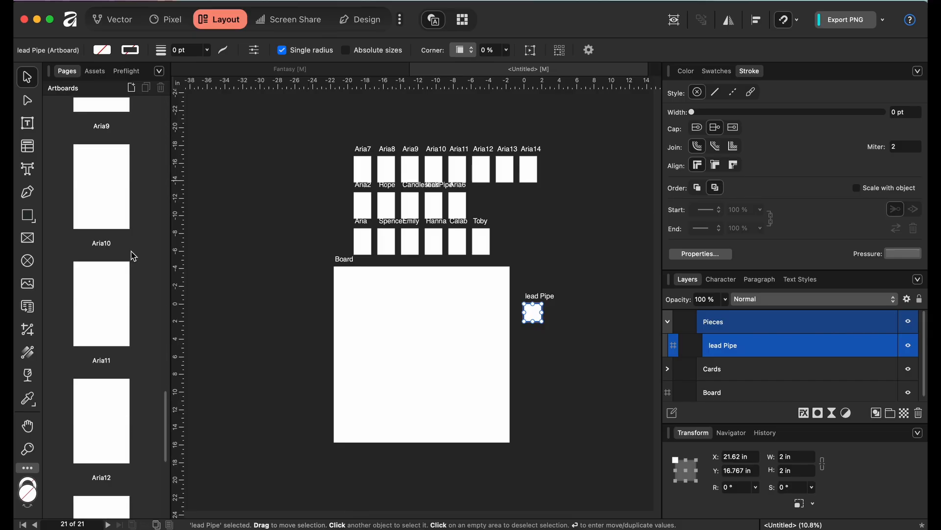
scroll(134, 256, up, 20)
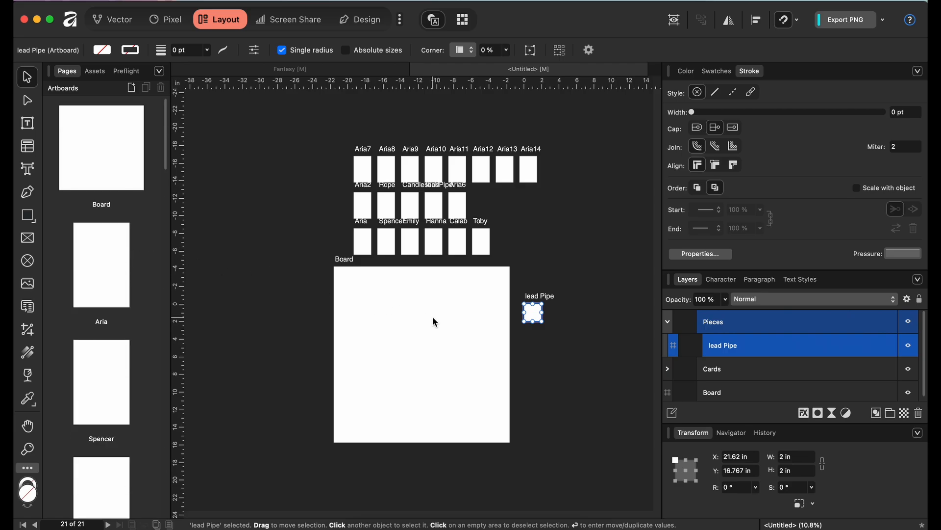
Draw a table of 18 columns by 70 rows across the Board artboard's full width, about 11.6 in high from its upper edge
click(414, 418)
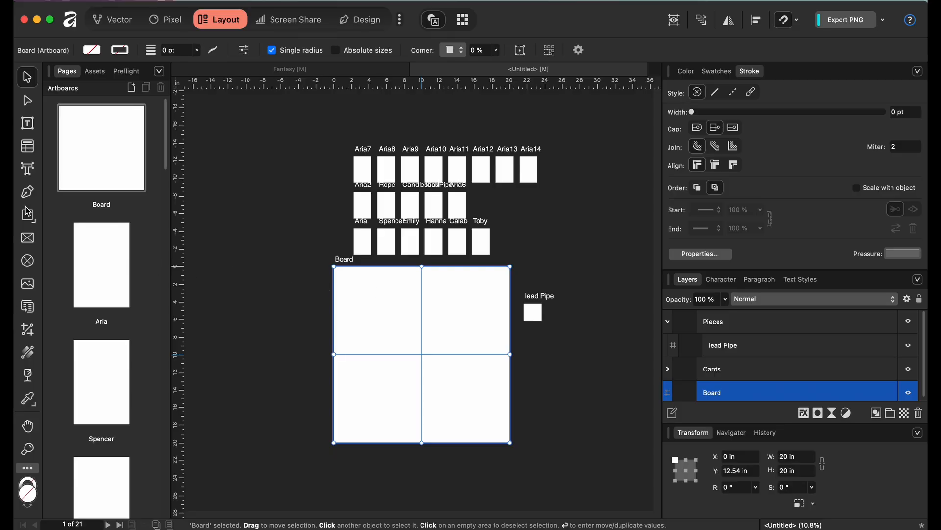
click(28, 145)
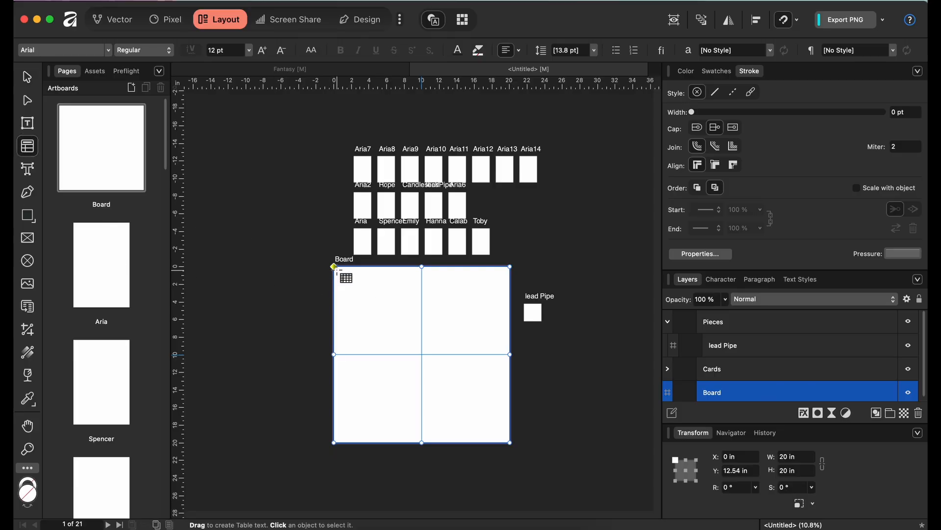
drag(342, 267, 509, 368)
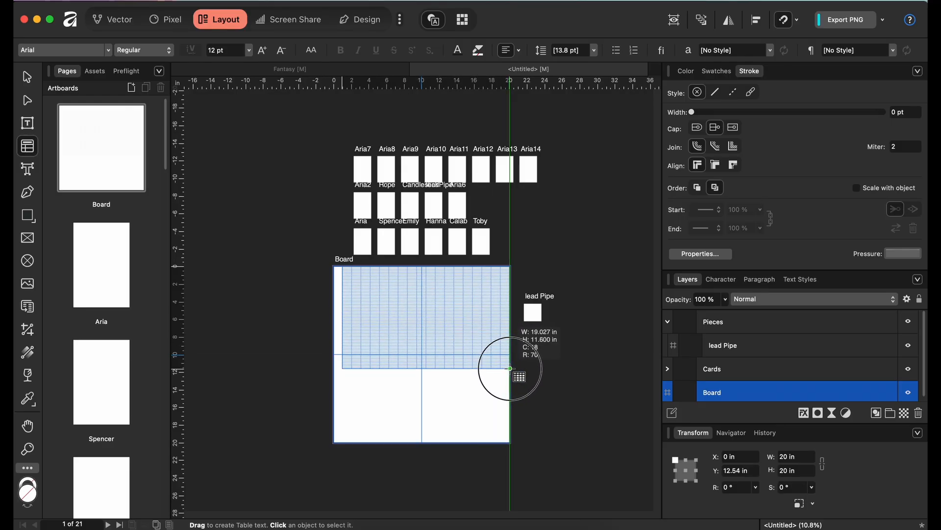
drag(336, 318, 334, 318)
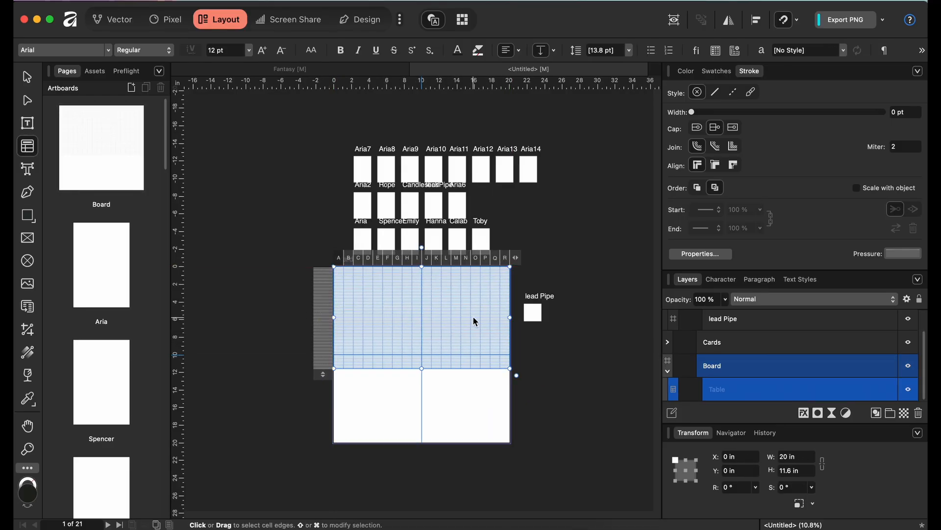
Stretch the table down to the Board artboard's lower edge so that it is 20 in high
scroll(474, 319, up, 3)
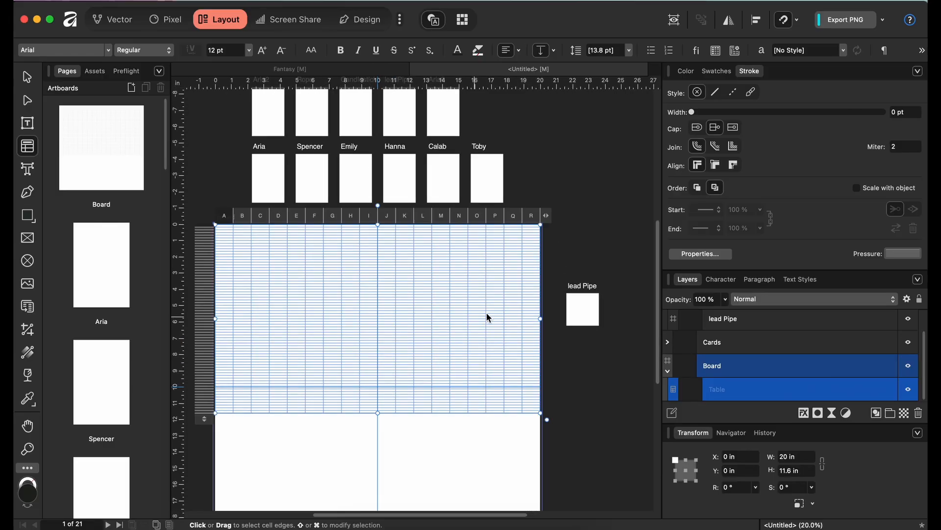
click(537, 320)
drag(540, 320, 538, 326)
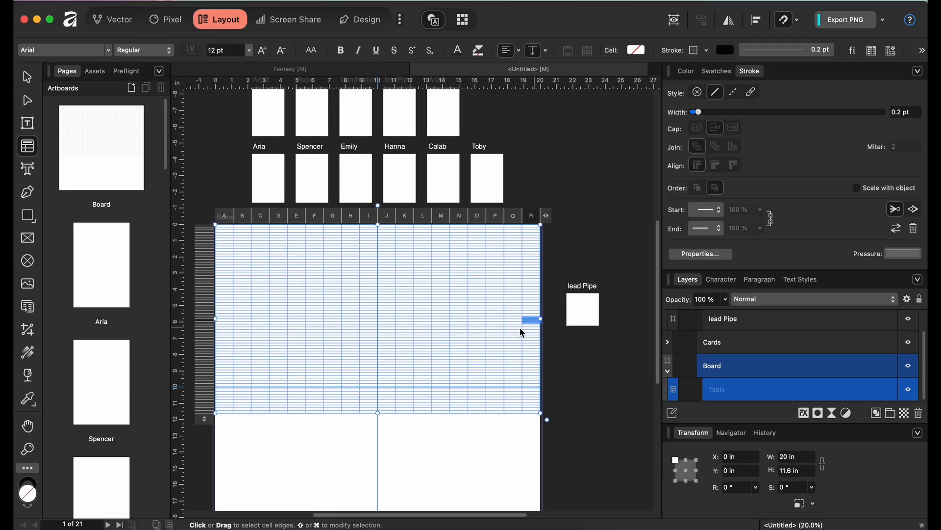
scroll(384, 364, down, 5)
drag(379, 212, 403, 348)
scroll(287, 326, up, 3)
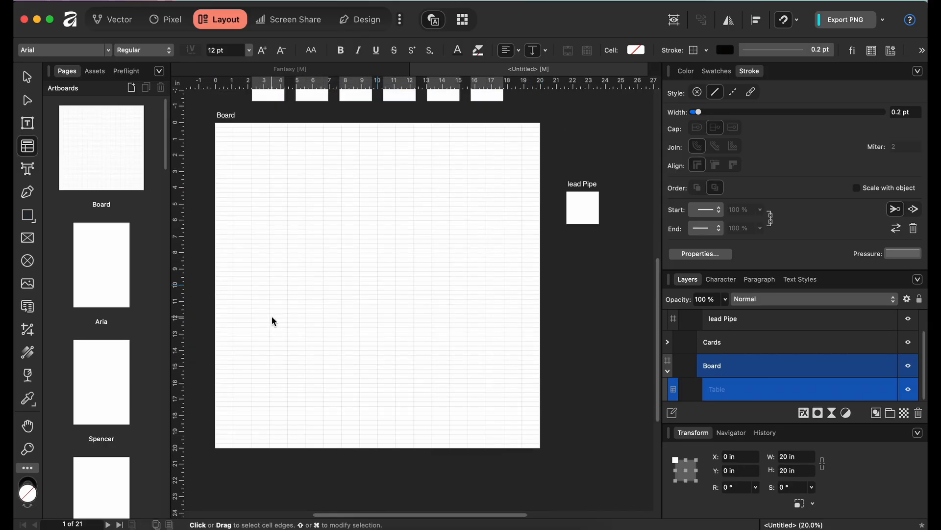
click(273, 320)
scroll(273, 314, down, 2)
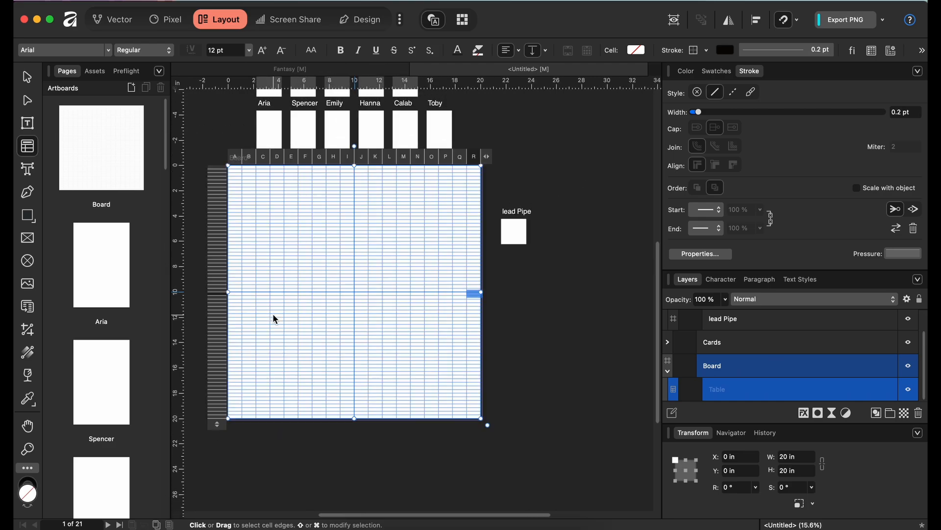
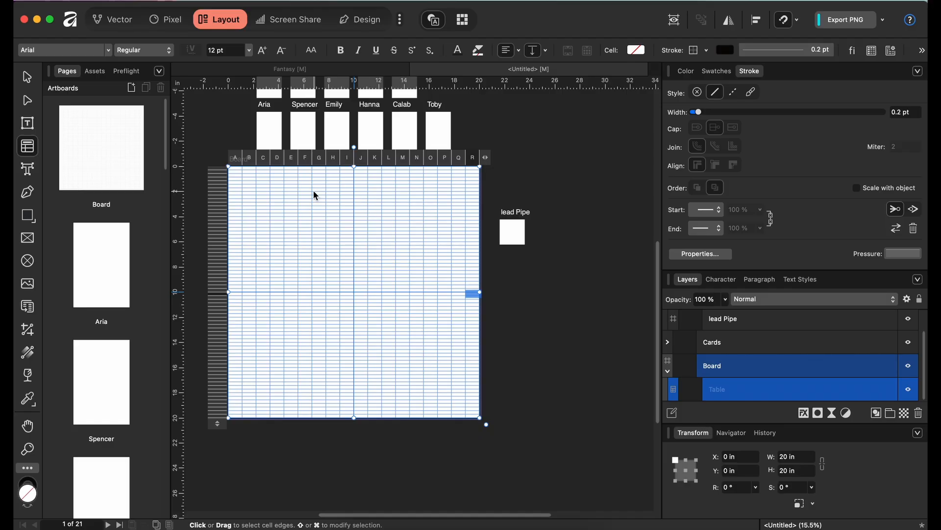
Open the table formatting settings and place them beside the table
click(240, 159)
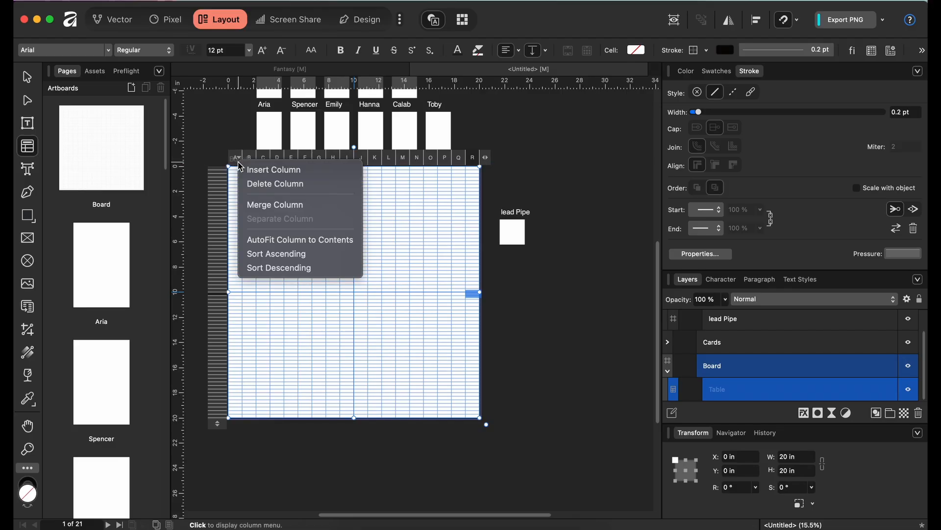
click(375, 340)
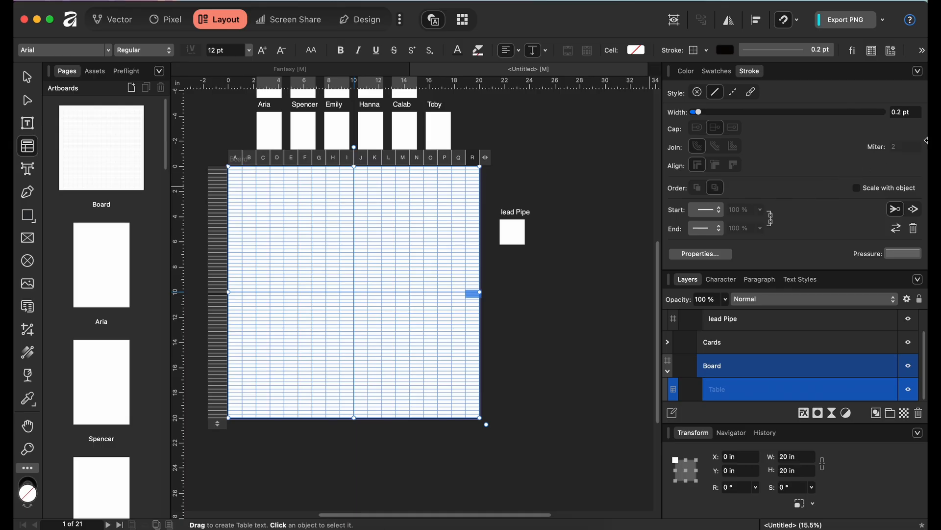
click(871, 51)
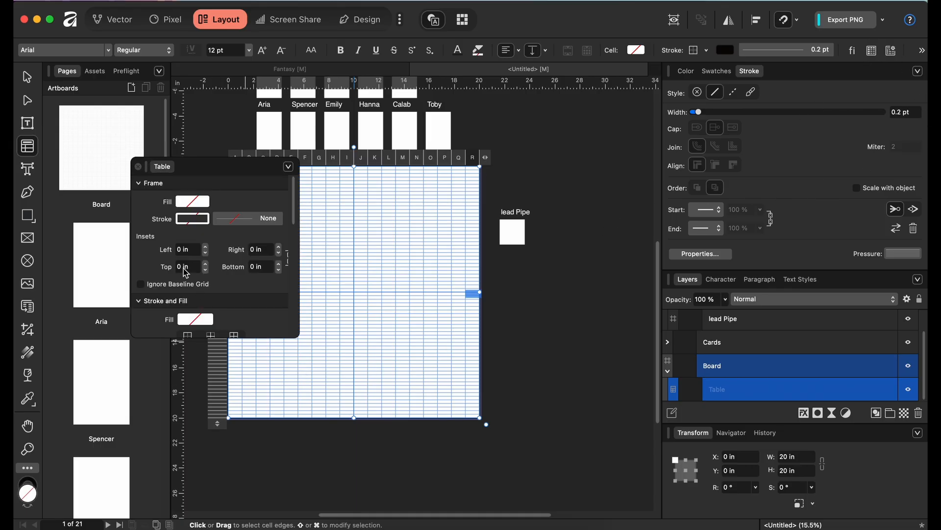
drag(211, 166, 599, 170)
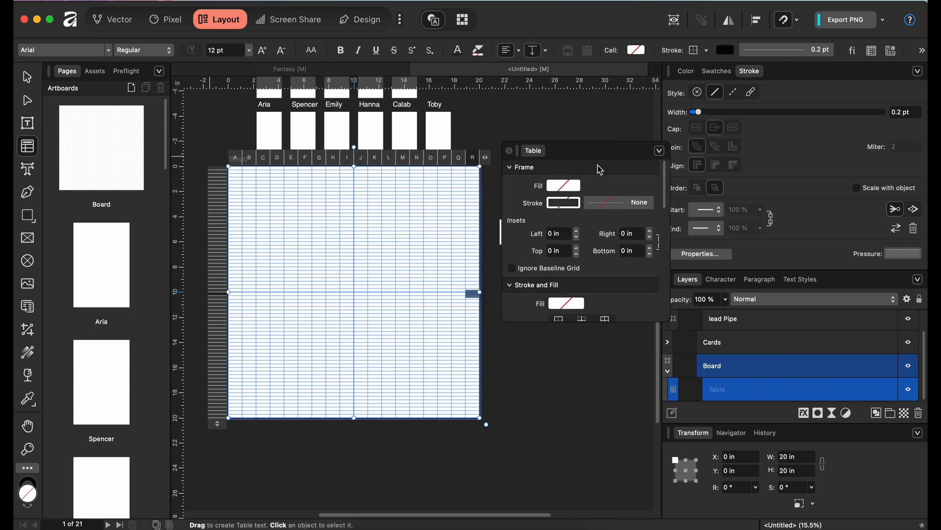
Try insets of 0.18 in on all four sides of the table frame and reset them to 0 in
click(577, 231)
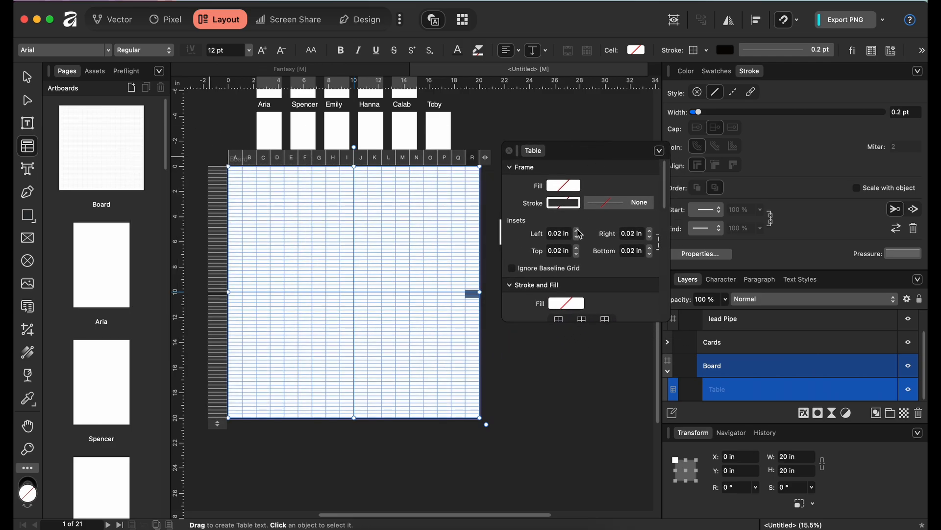
click(577, 231)
click(577, 232)
click(577, 231)
click(577, 232)
click(577, 232)
click(577, 232)
click(578, 232)
click(577, 231)
click(563, 234)
text(0)
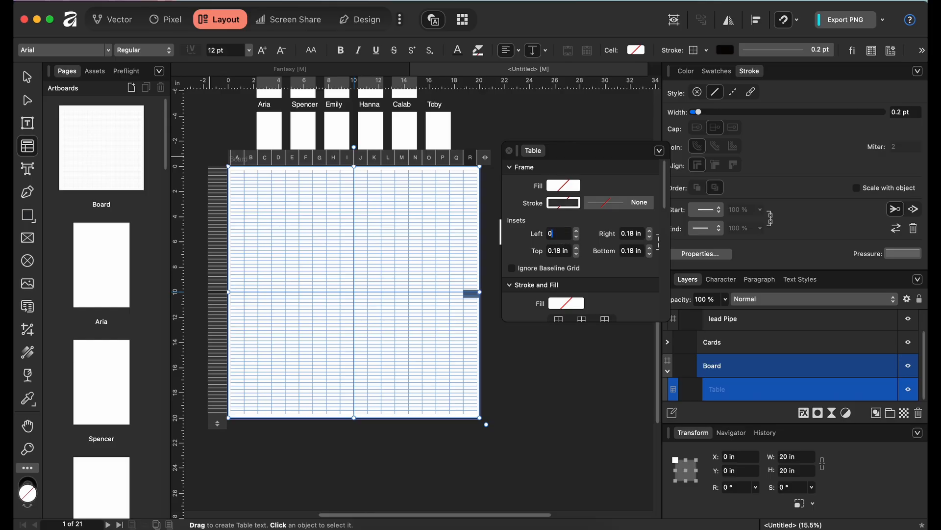
key(Tab)
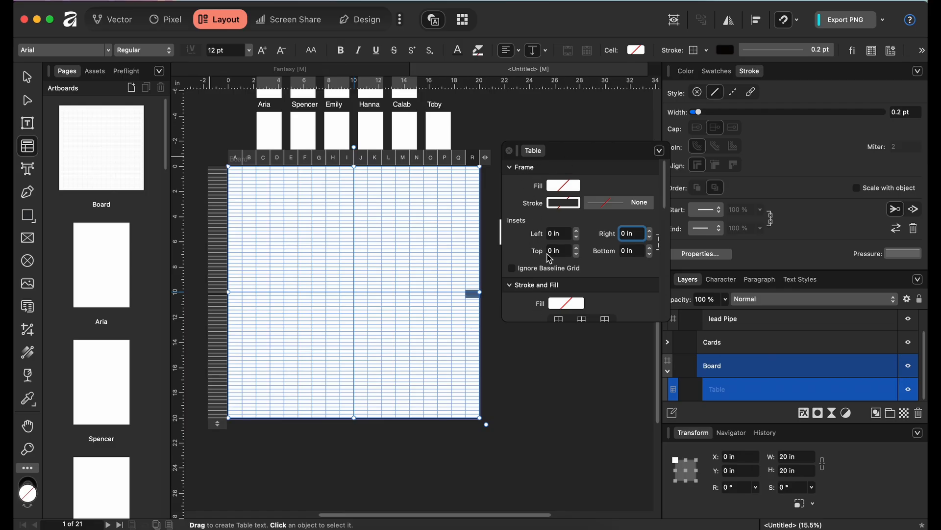
Set the selected table cell's width to 2 in and its height to 2 in
mouse_move(667, 196)
mouse_down()
mouse_move(669, 265)
mouse_move(665, 253)
mouse_up()
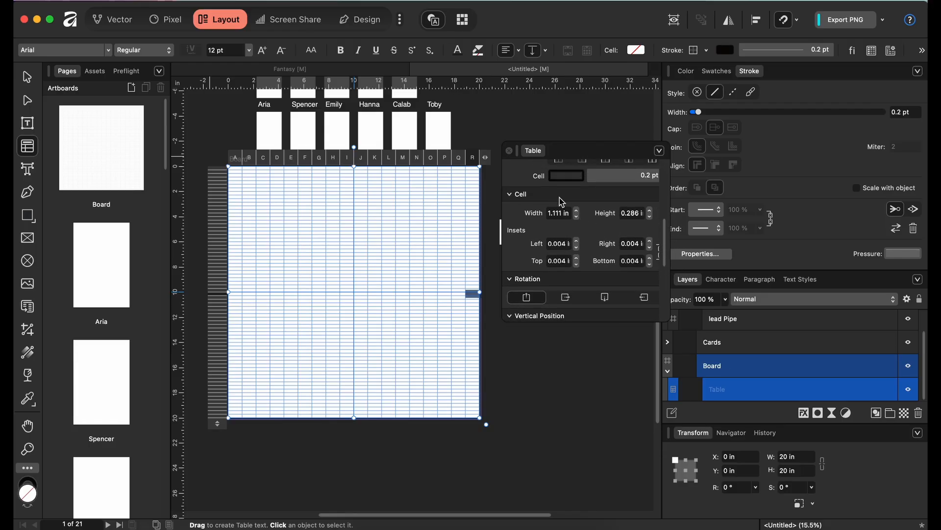
click(559, 214)
text(2)
key(Return)
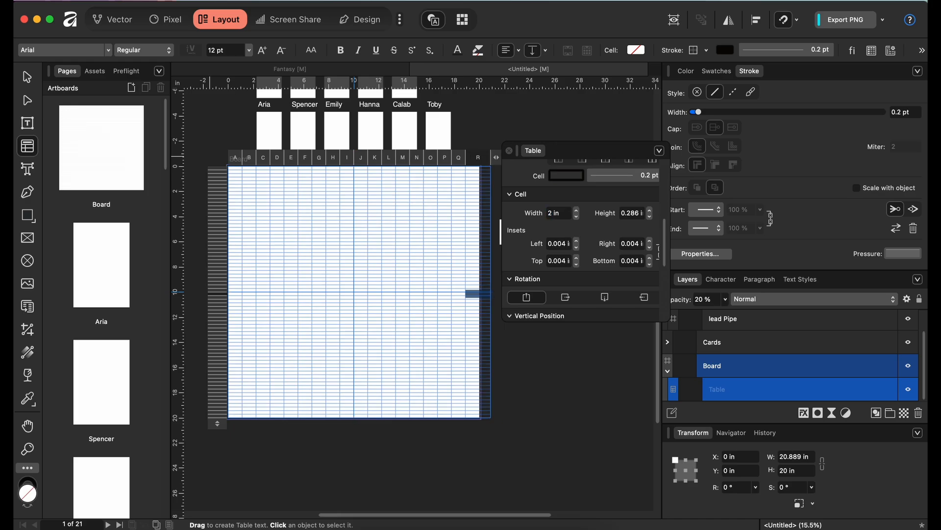
click(637, 214)
text(2)
key(Return)
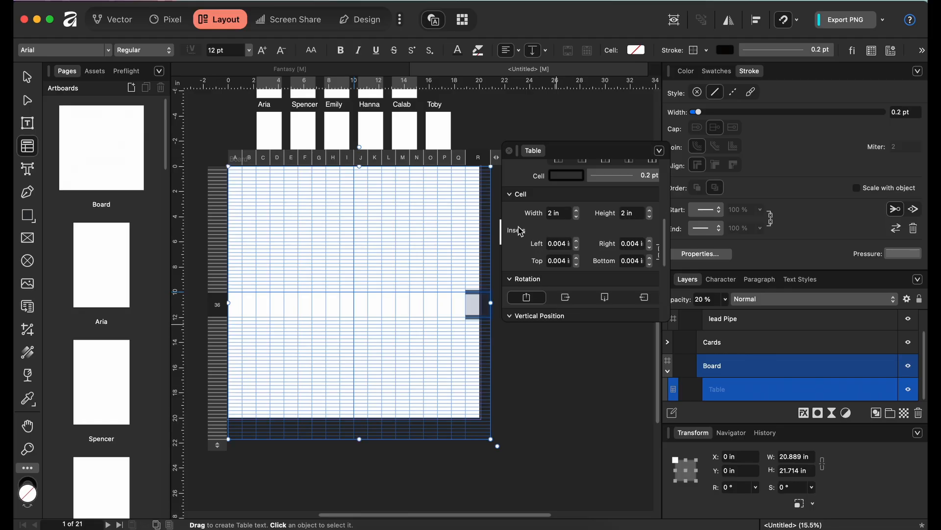
Collapse the cell size settings and select all cells of the table
click(521, 195)
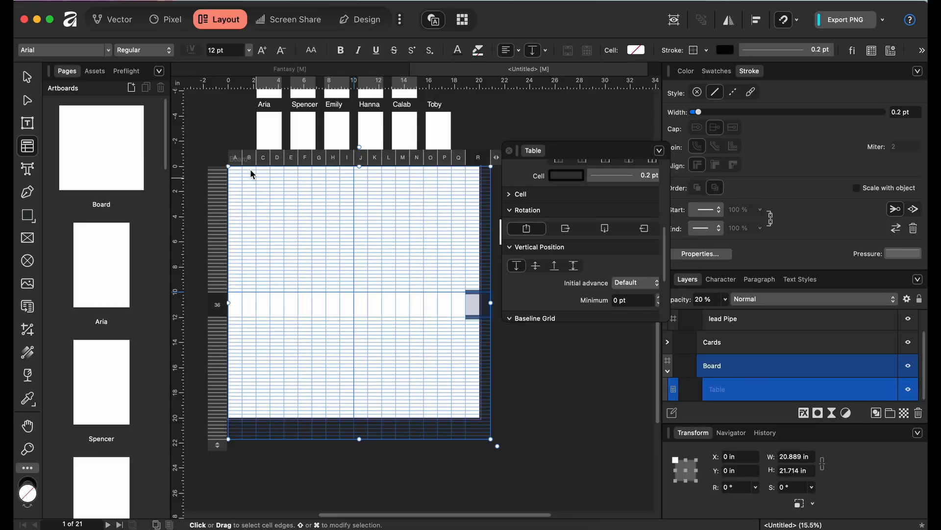
drag(232, 155, 498, 439)
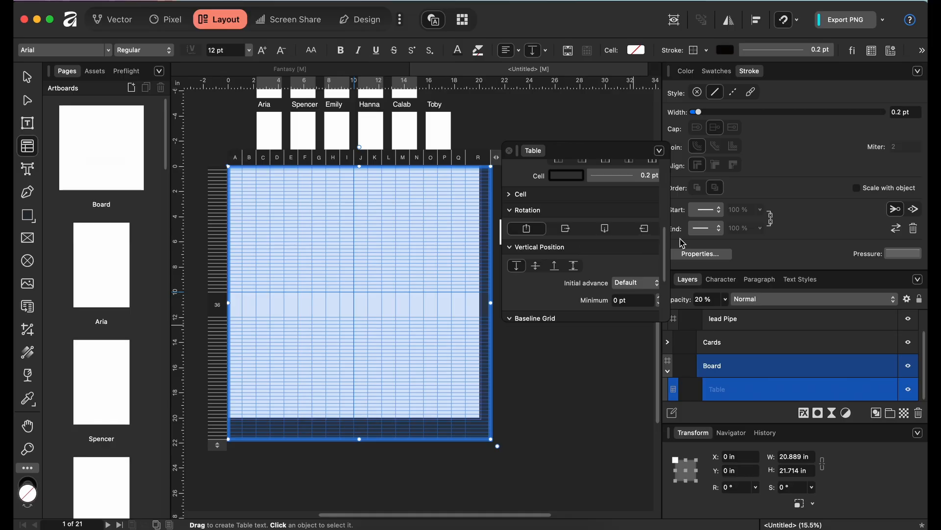
Set the width and height of all the Board table's cells to 2 in, and close the Table settings
mouse_move(668, 261)
mouse_down()
mouse_move(667, 202)
mouse_move(668, 280)
mouse_move(664, 190)
mouse_move(664, 246)
mouse_up()
click(513, 255)
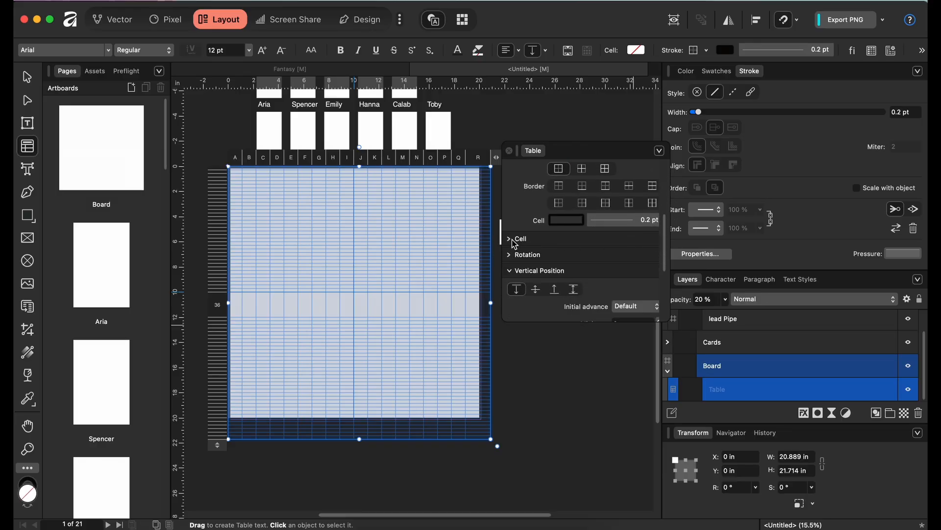
click(545, 244)
click(558, 259)
text(2)
key(Return)
click(629, 257)
text(2)
key(Return)
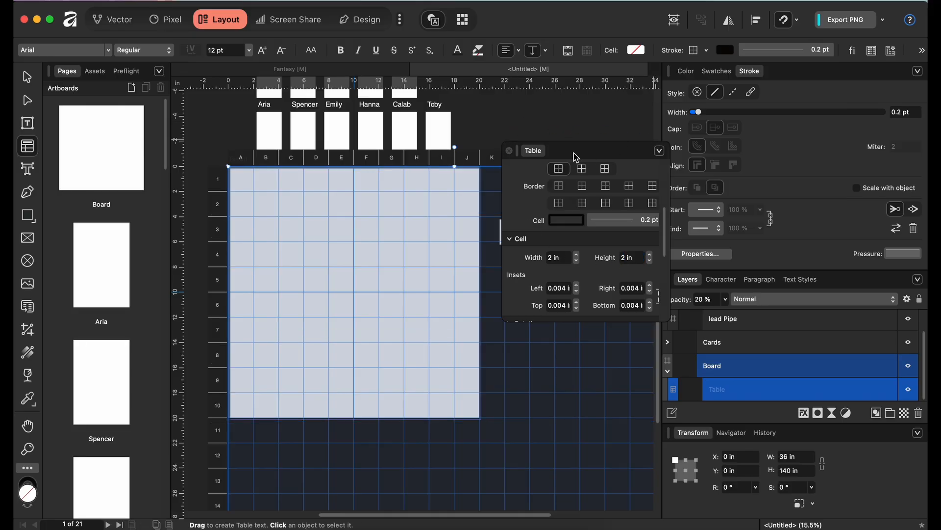
click(510, 154)
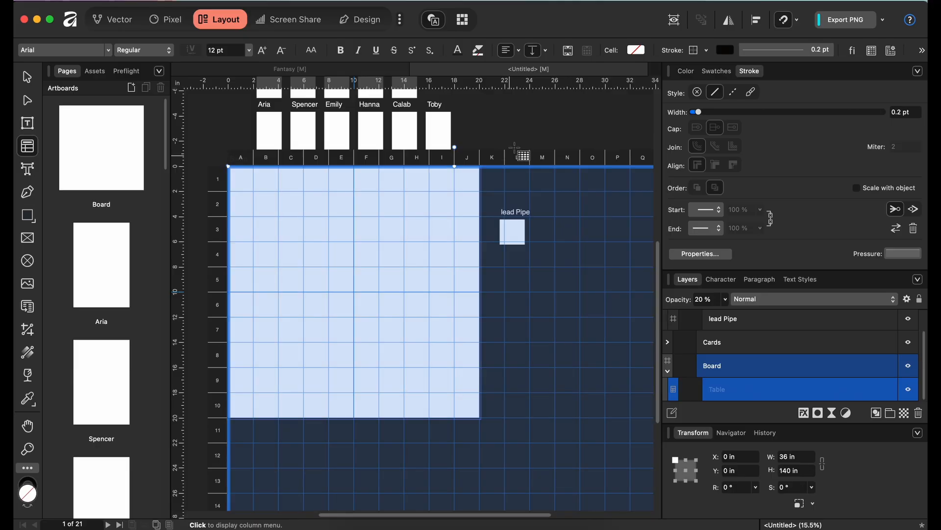
Reduce the table to 10 rows and 10 columns so it covers exactly the 20 by 20 in Board artboard
scroll(517, 142, down, 3)
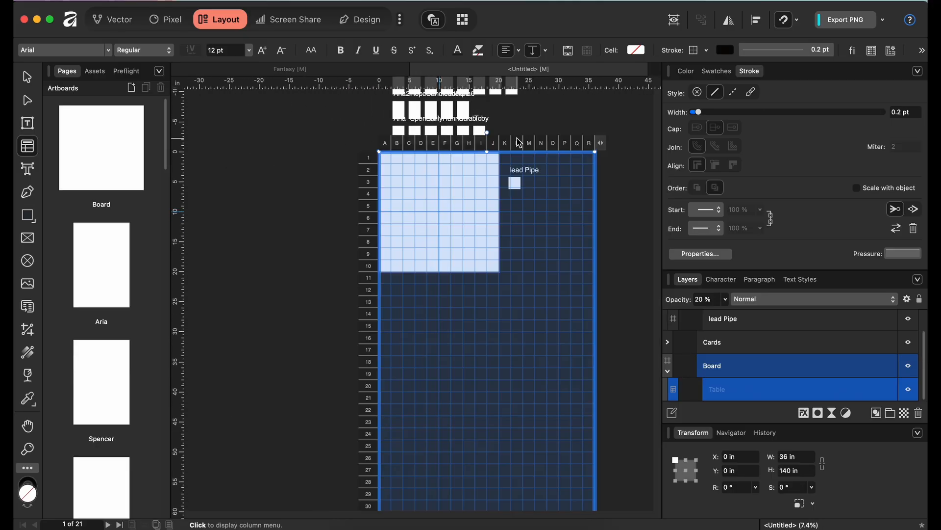
scroll(517, 140, down, 3)
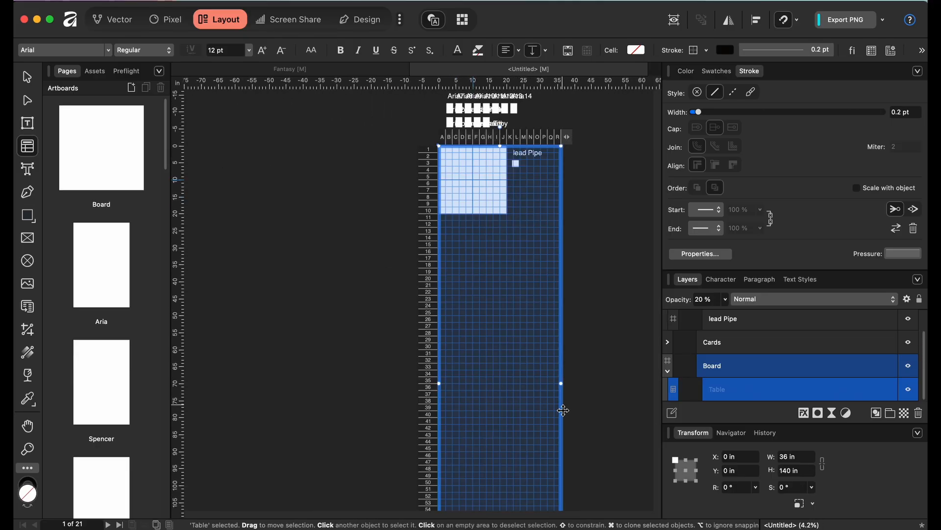
scroll(510, 307, down, 5)
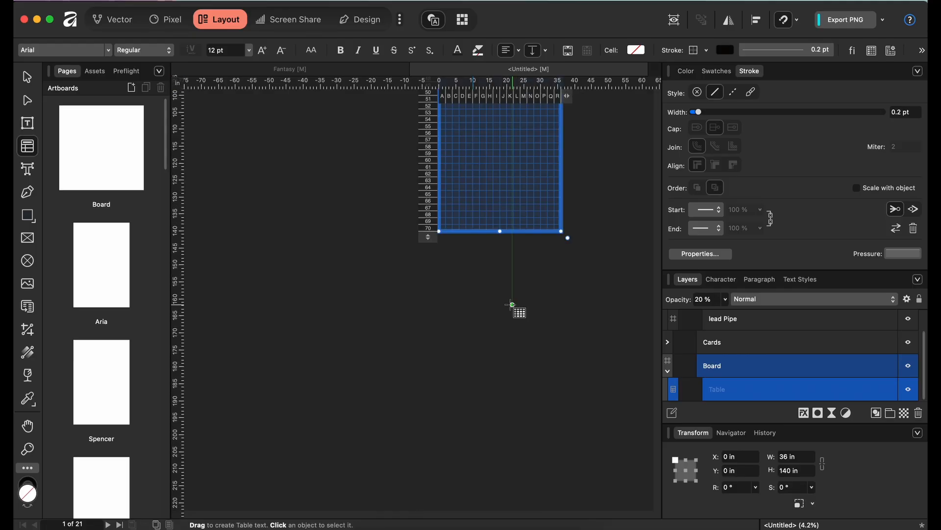
drag(428, 236, 428, 80)
scroll(437, 186, up, 7)
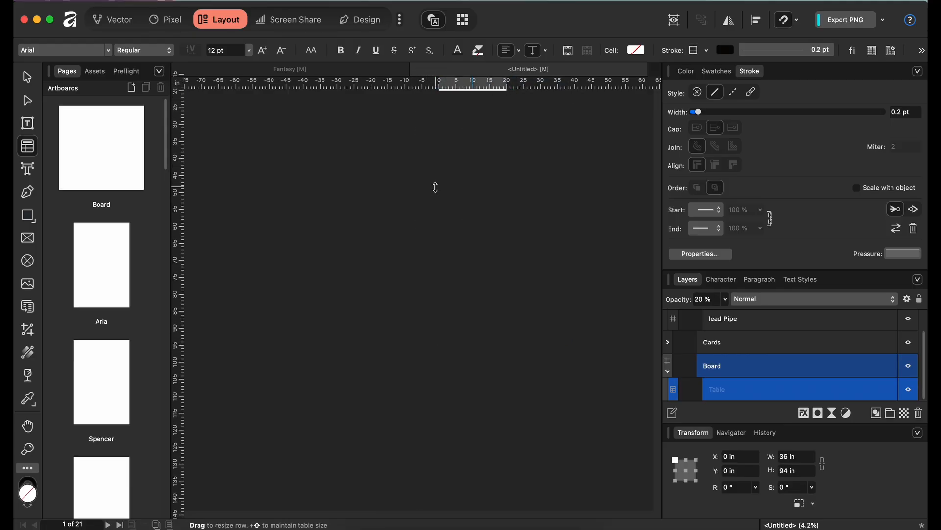
scroll(436, 186, down, 1)
scroll(441, 339, down, 1)
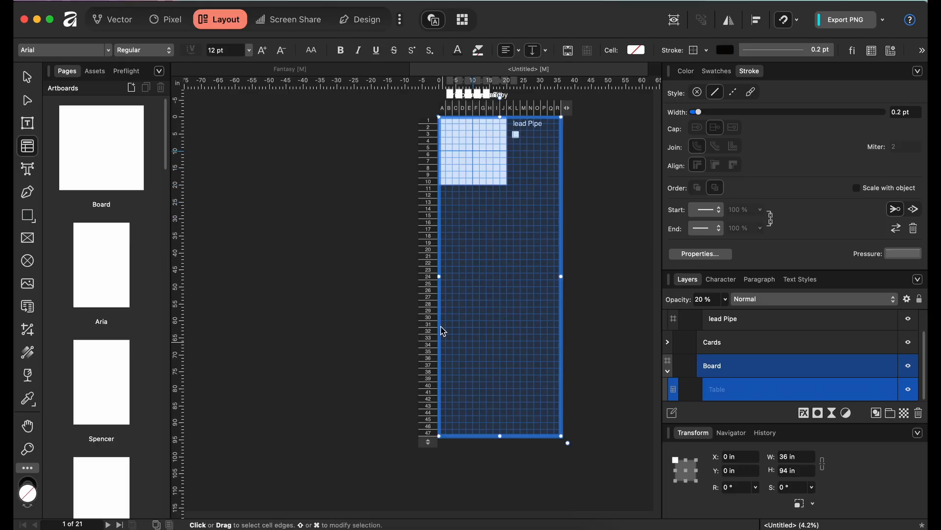
drag(427, 440, 423, 190)
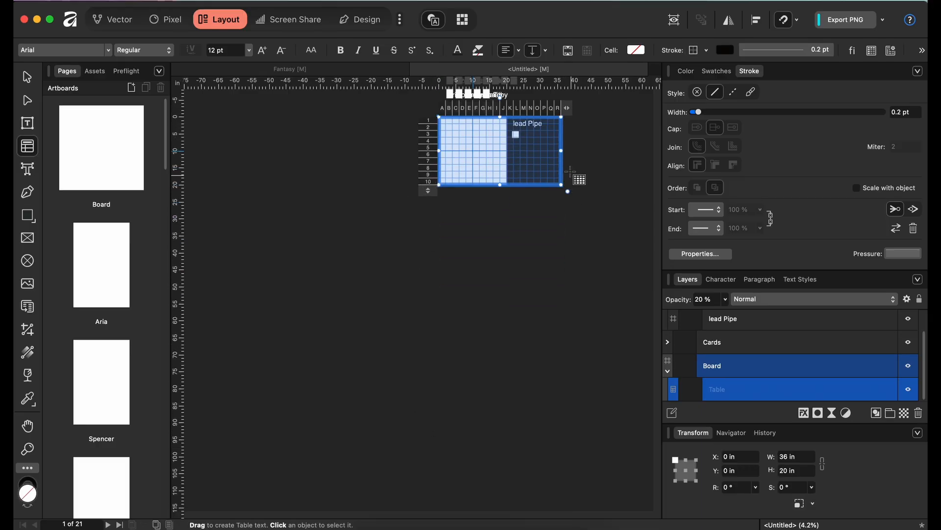
drag(530, 113, 511, 117)
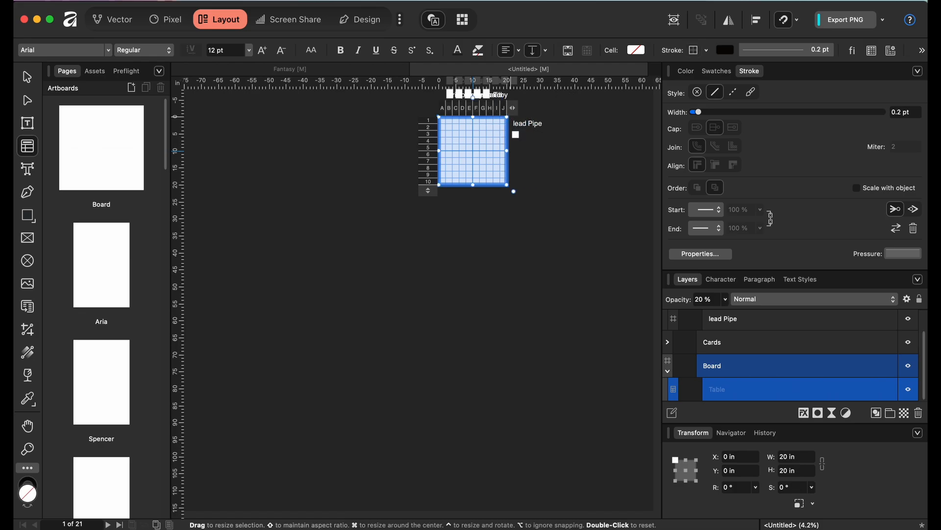
Set the width and height of all cells in the Board table to 1 in
scroll(512, 106, up, 5)
scroll(477, 180, up, 1)
scroll(479, 184, up, 5)
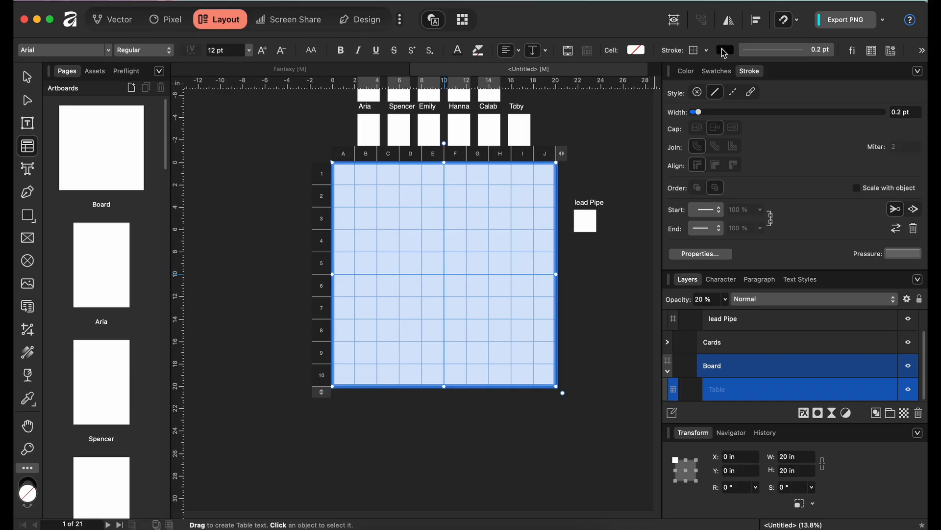
click(872, 50)
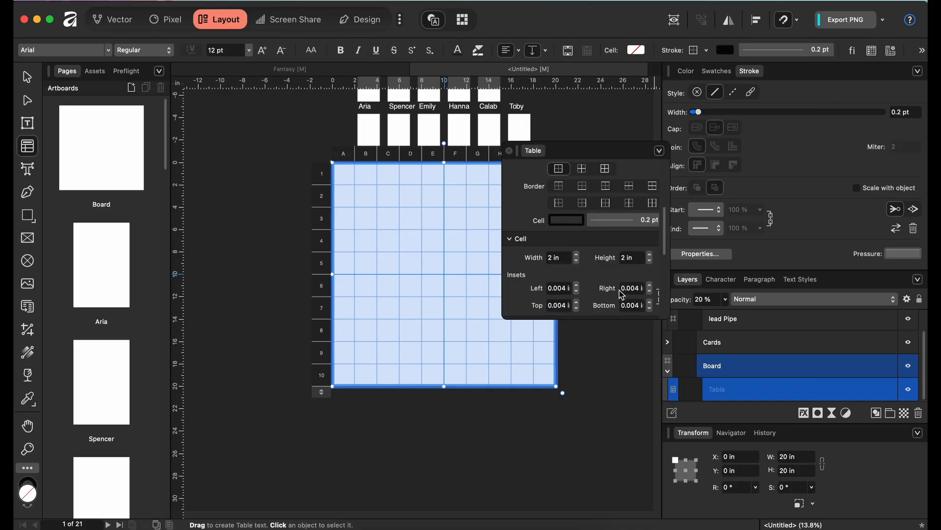
click(558, 258)
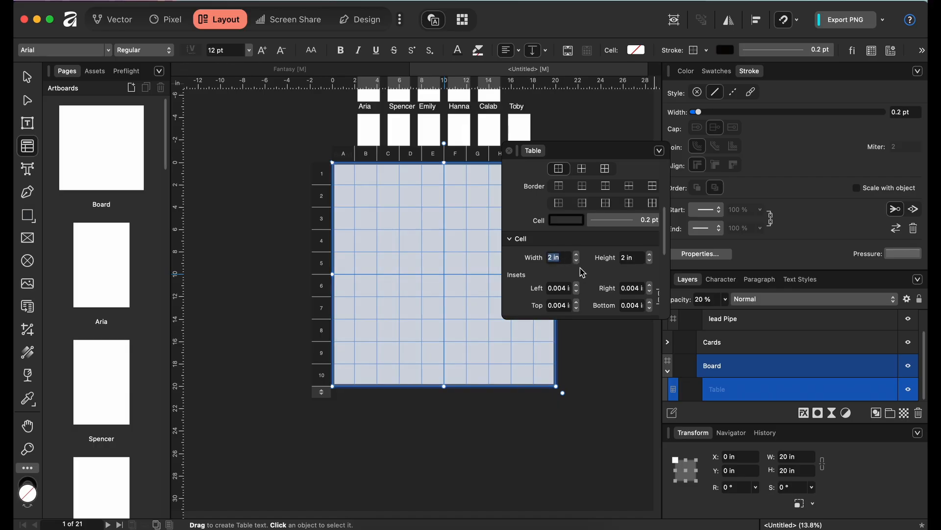
text(1)
key(Return)
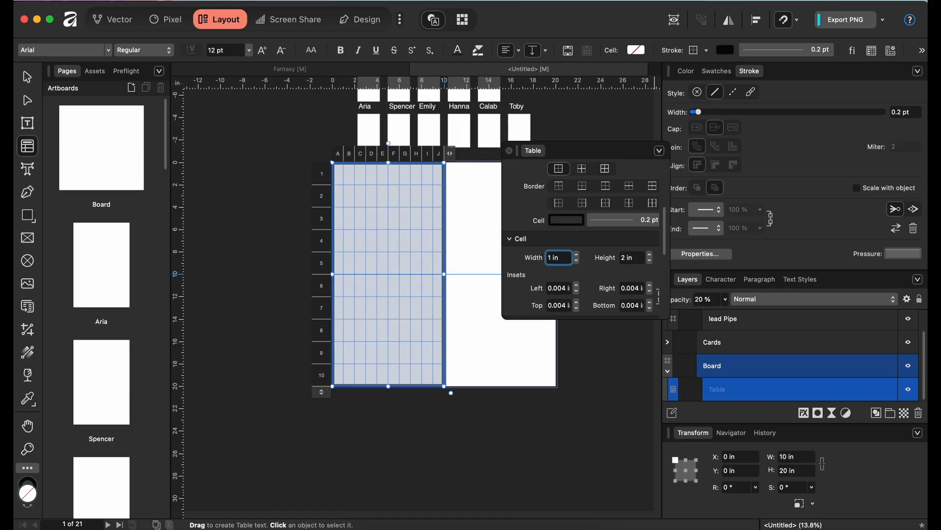
click(627, 259)
text(1)
key(Return)
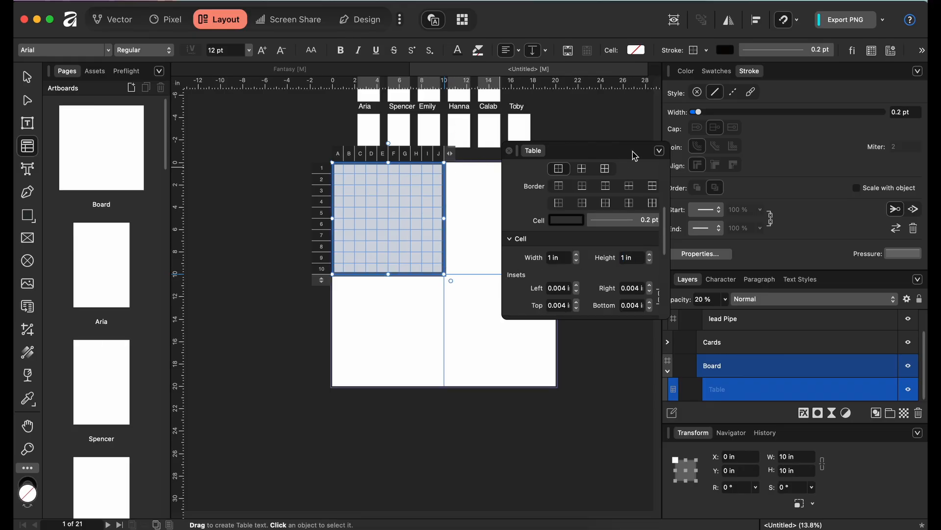
Extend the table to 20 columns and 20 rows so it fills the whole Board artboard
drag(576, 150, 176, 121)
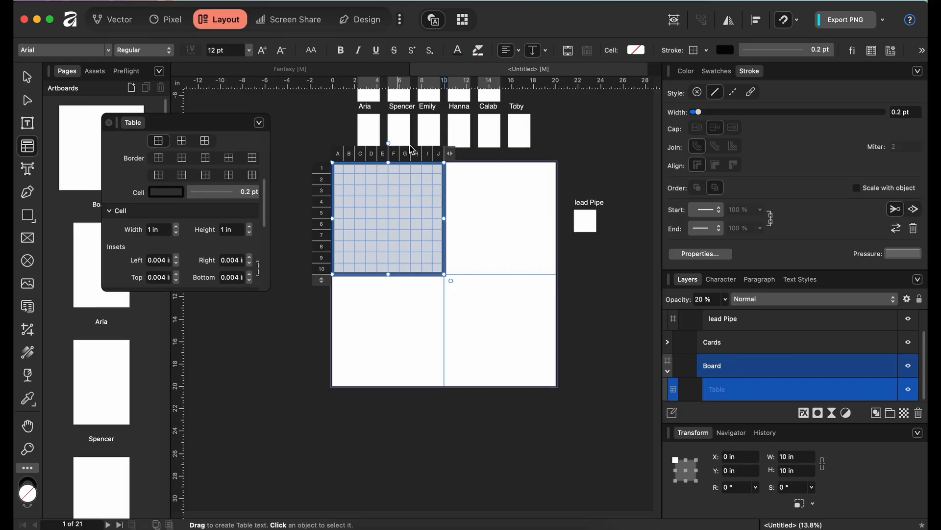
click(503, 163)
drag(502, 163, 558, 164)
drag(323, 280, 333, 394)
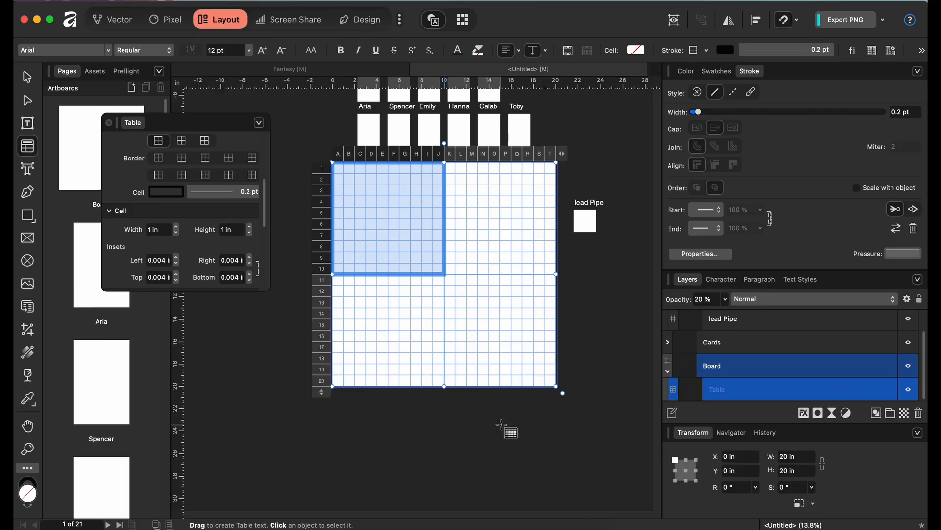
click(505, 427)
Set the edge stroke of the single cell in column C, row 9 to 0.5 pt in fully opaque black
click(361, 259)
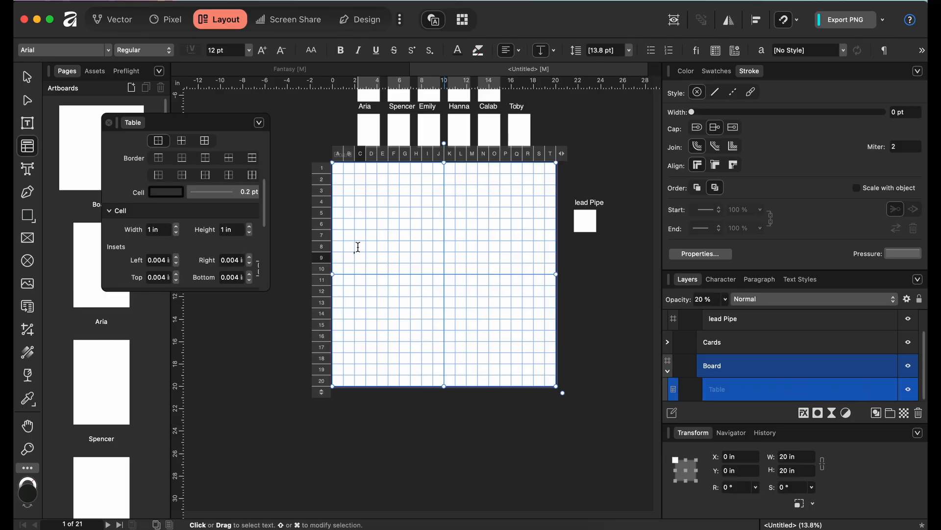
click(233, 198)
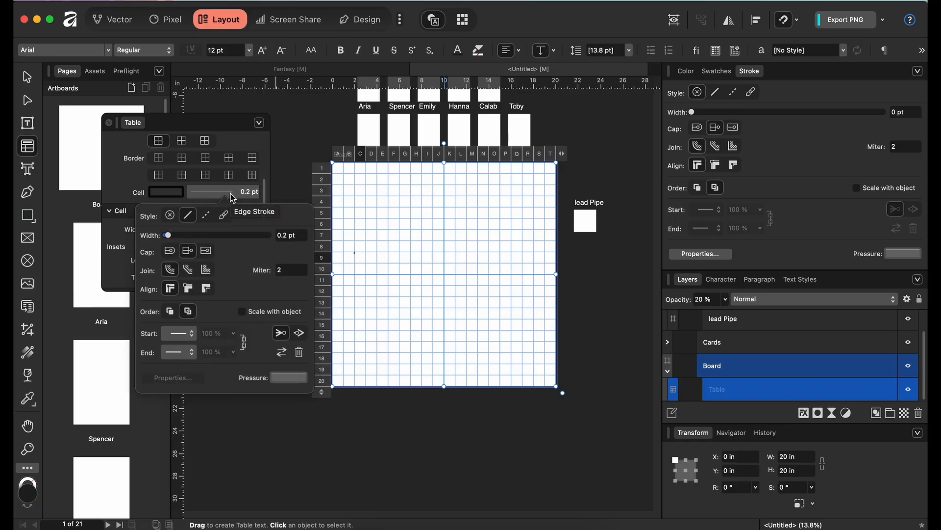
click(283, 235)
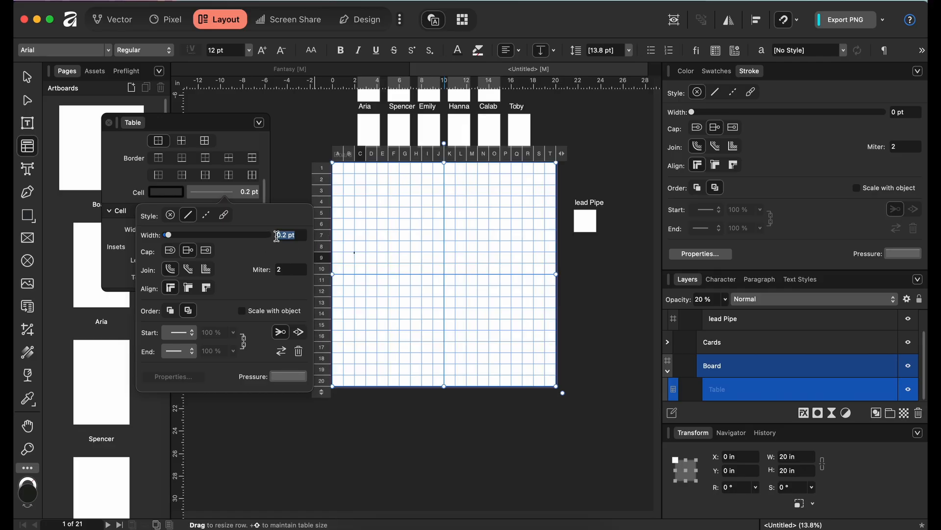
key(BackSpace)
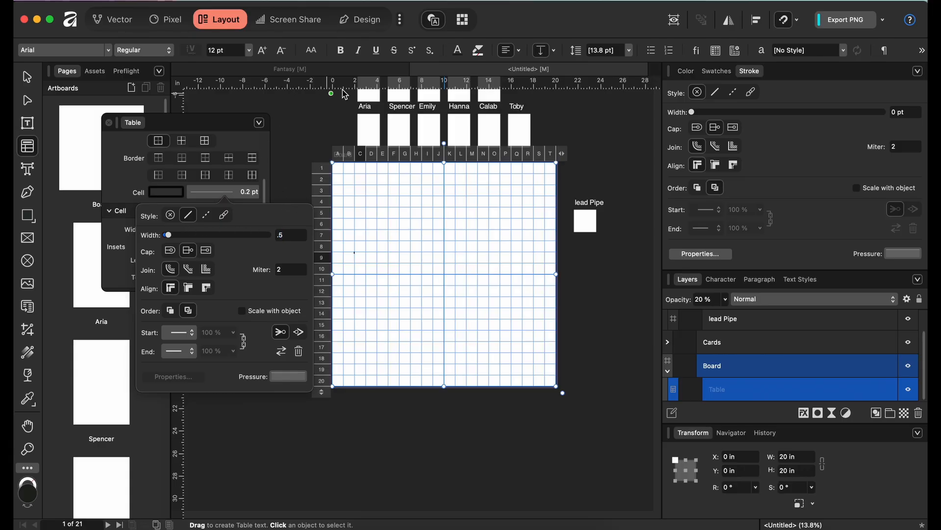
click(163, 193)
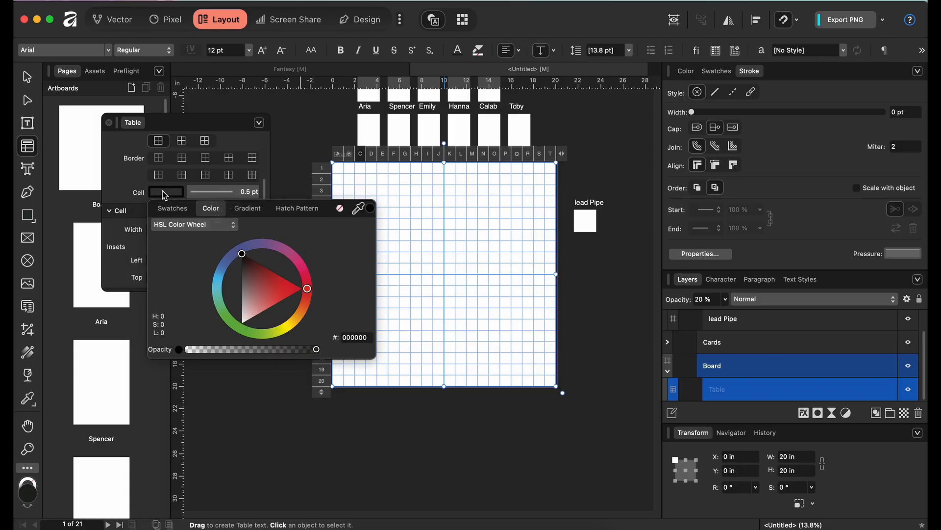
drag(243, 257, 232, 248)
drag(312, 352, 324, 349)
click(619, 348)
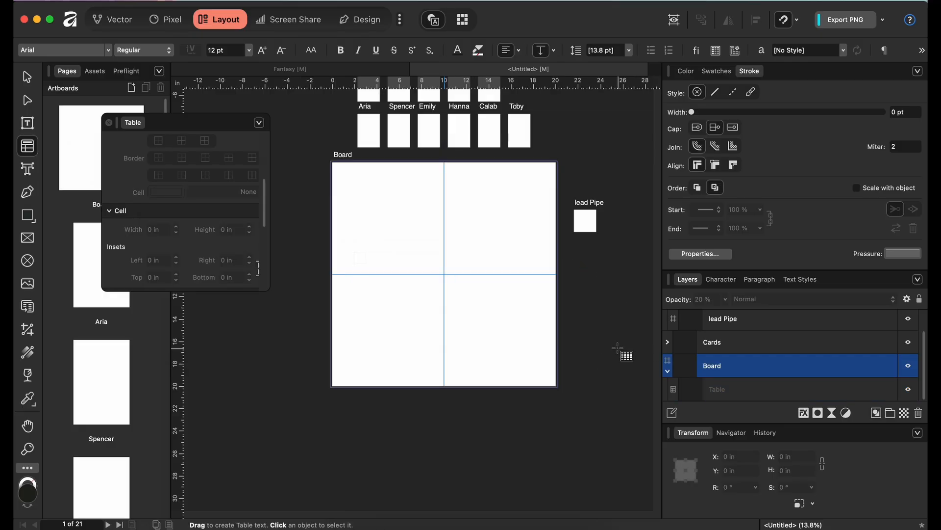
Raise the opacity of the Table layer to 100 %
scroll(616, 348, up, 5)
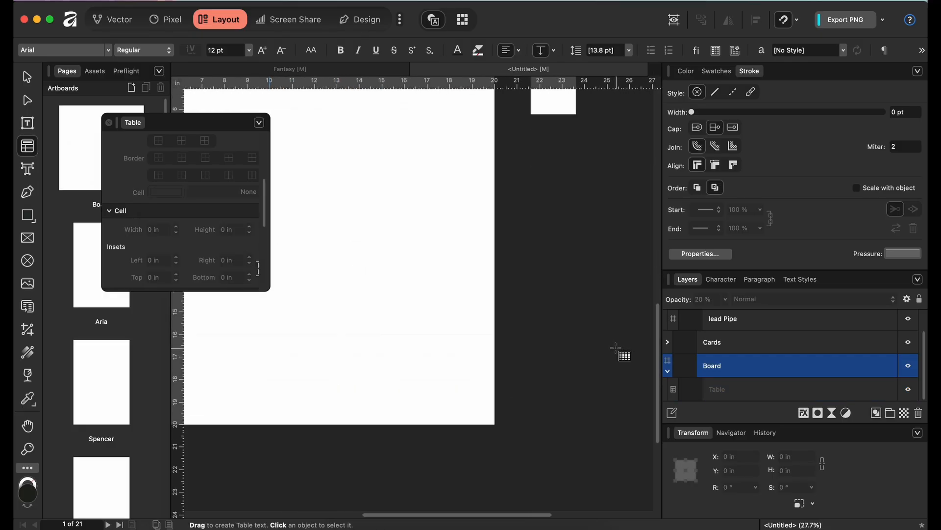
scroll(617, 349, left, 5)
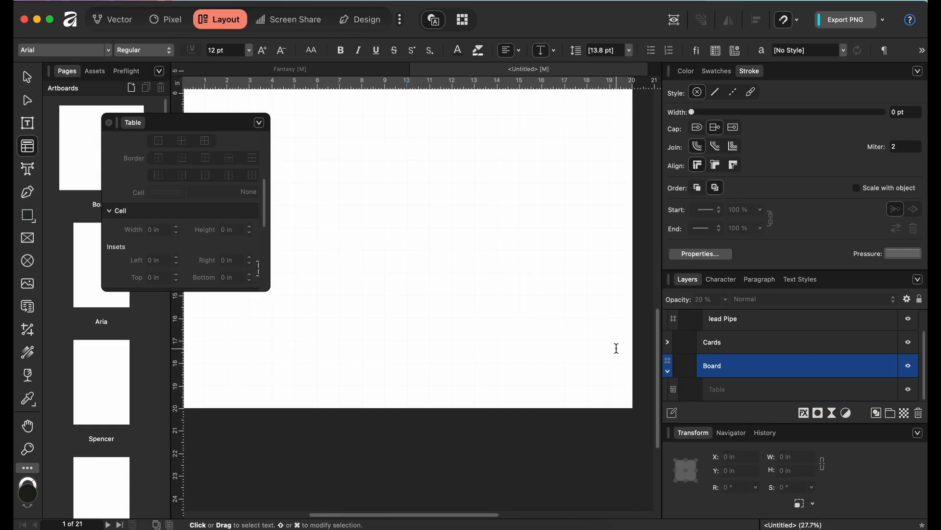
click(736, 389)
click(726, 300)
drag(727, 312, 907, 336)
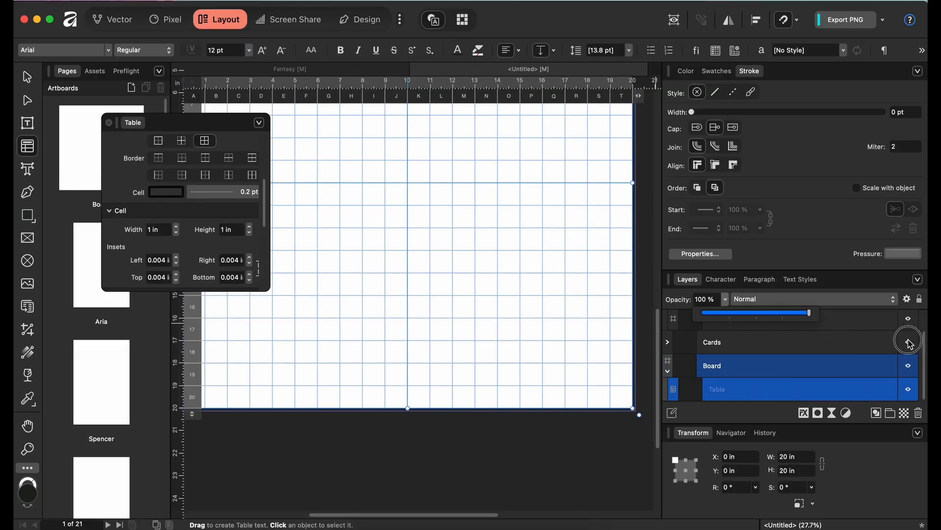
click(637, 442)
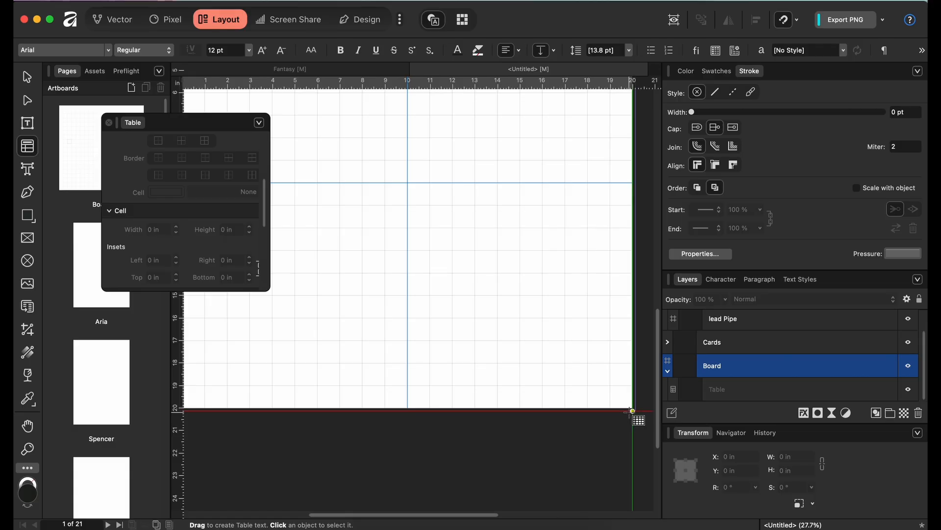
Set the edge stroke width of the whole Board table to 0.5 pt and deselect the table
scroll(632, 410, down, 5)
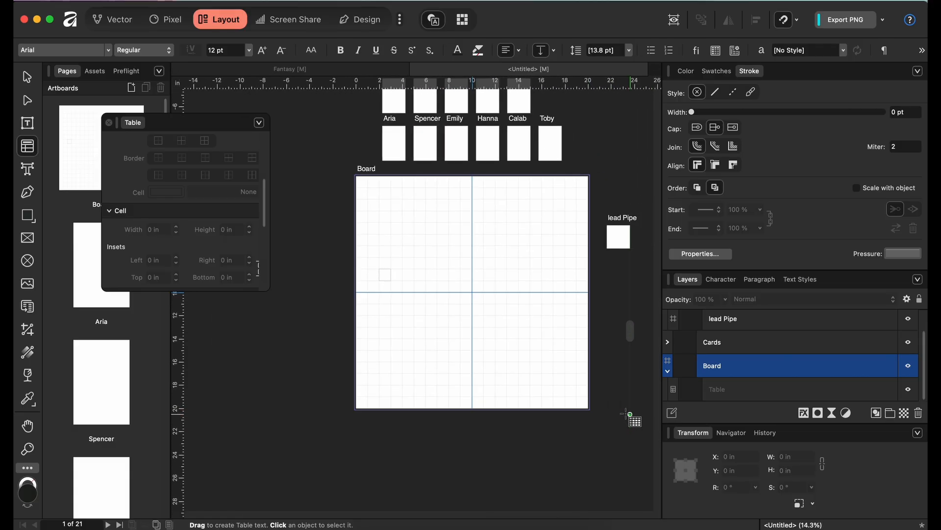
click(728, 398)
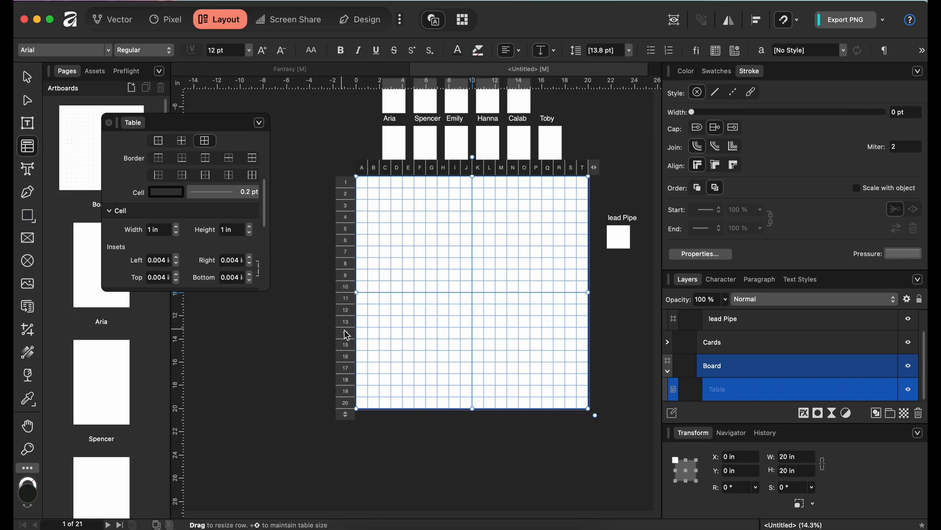
click(242, 191)
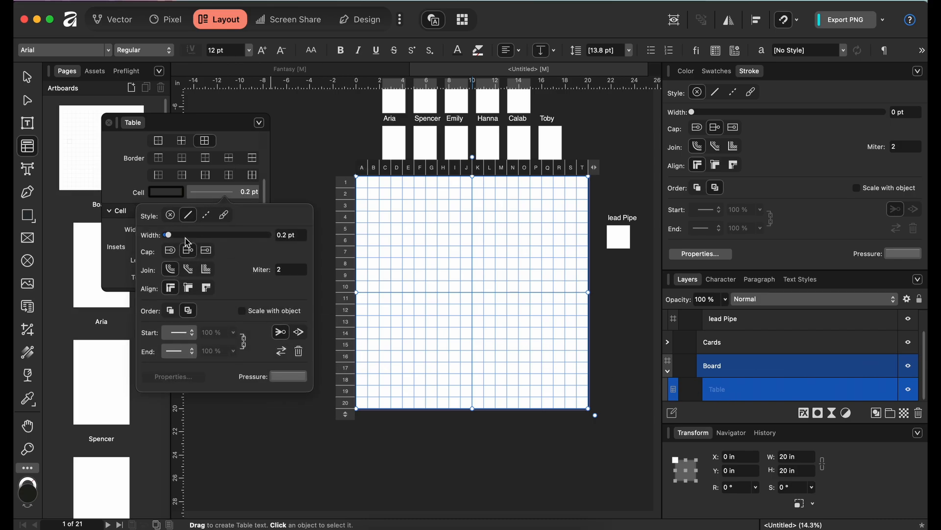
click(288, 236)
key(BackSpace)
text(.5)
key(Tab)
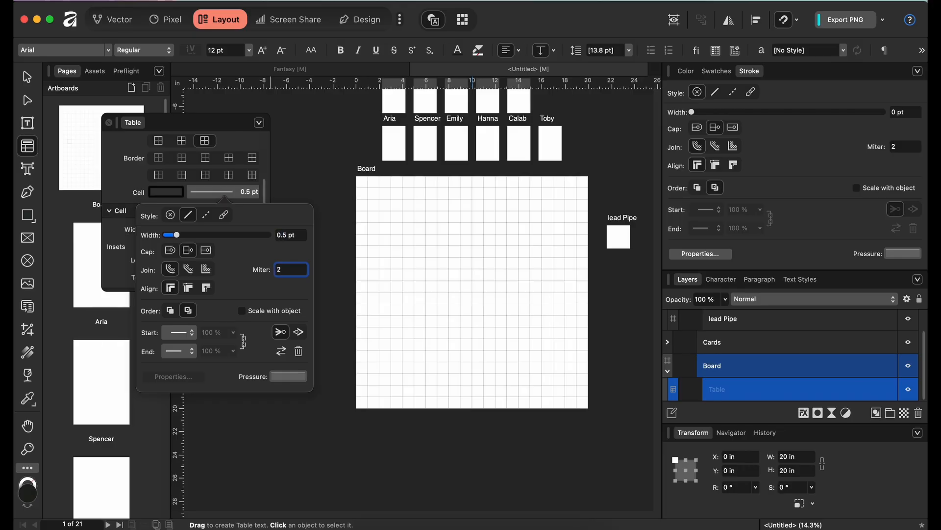
click(415, 434)
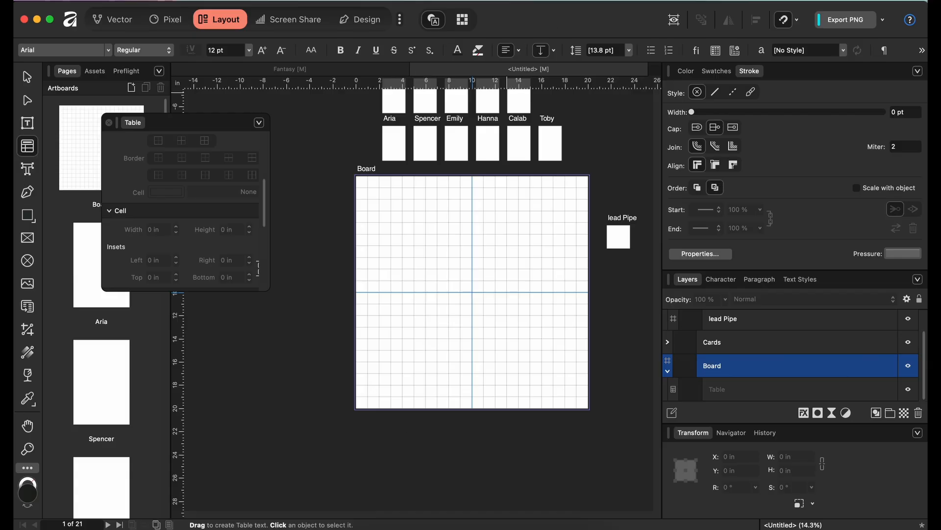
Turn on preview mode and close the Table settings to check the grid without guides
click(675, 22)
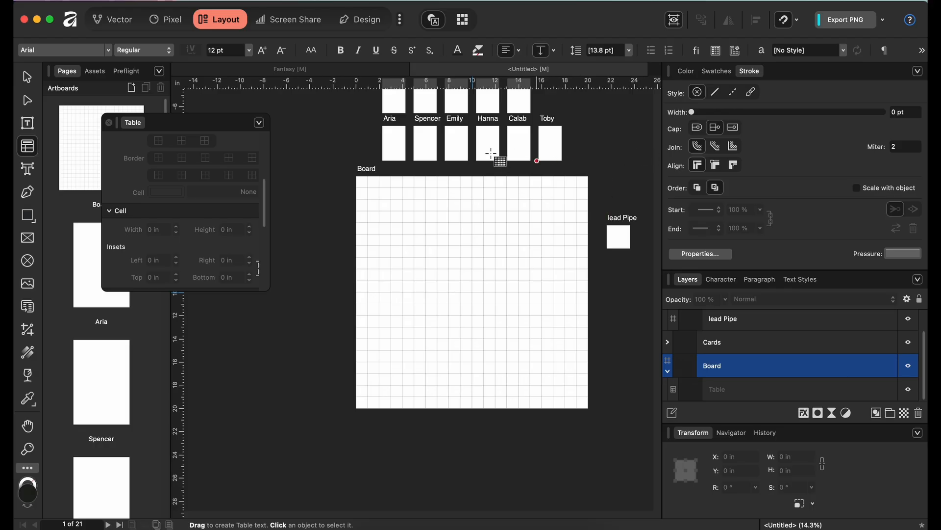
click(110, 123)
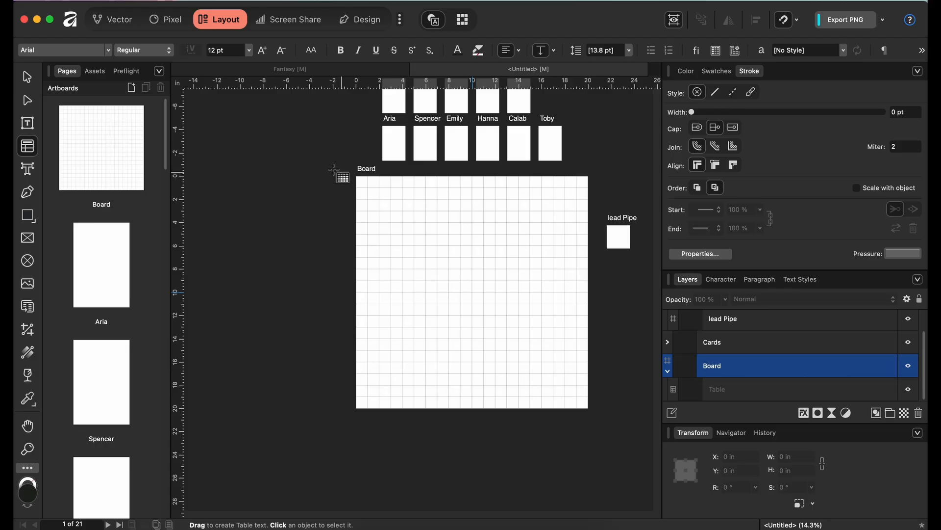
scroll(315, 170, up, 5)
scroll(315, 170, down, 2)
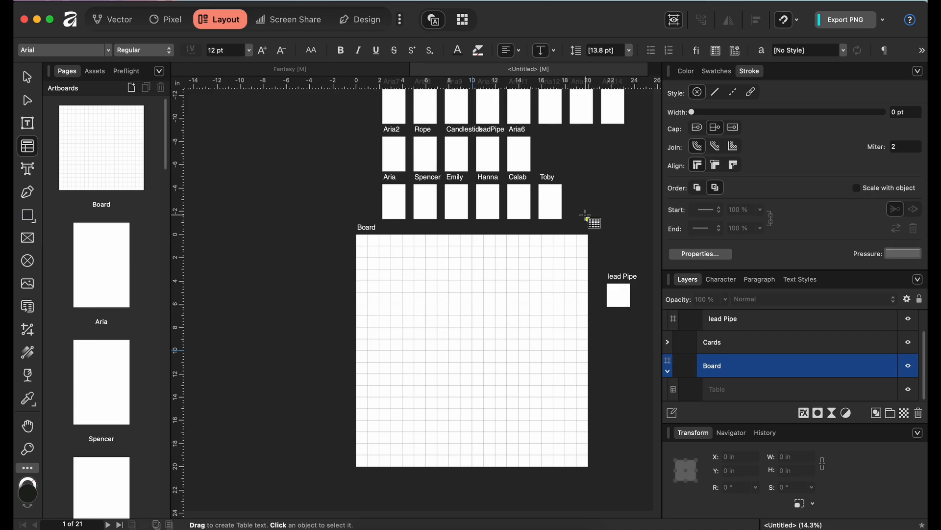
Select the Cards layer and set its fill colour to white by lowering the CMYK black value to 0
scroll(552, 201, up, 2)
scroll(552, 201, up, 2)
click(712, 344)
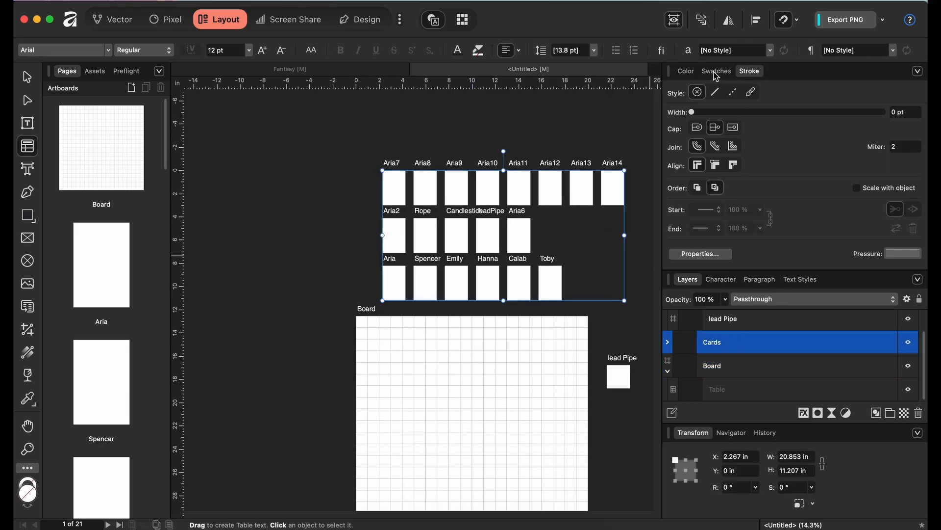
click(696, 72)
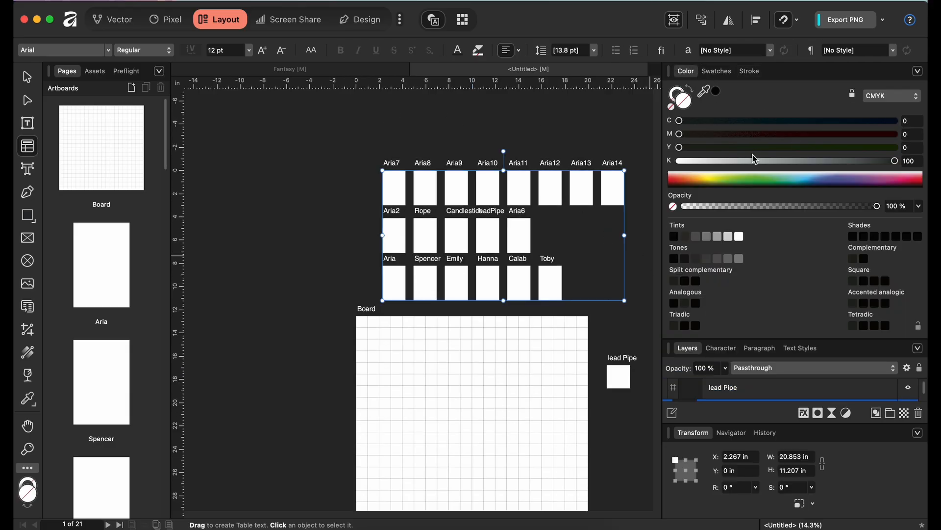
drag(758, 162, 671, 146)
Draw a rectangle about 2 in wide and 2.52 in high on the Aria7 artboard, flush with its left edge
click(27, 215)
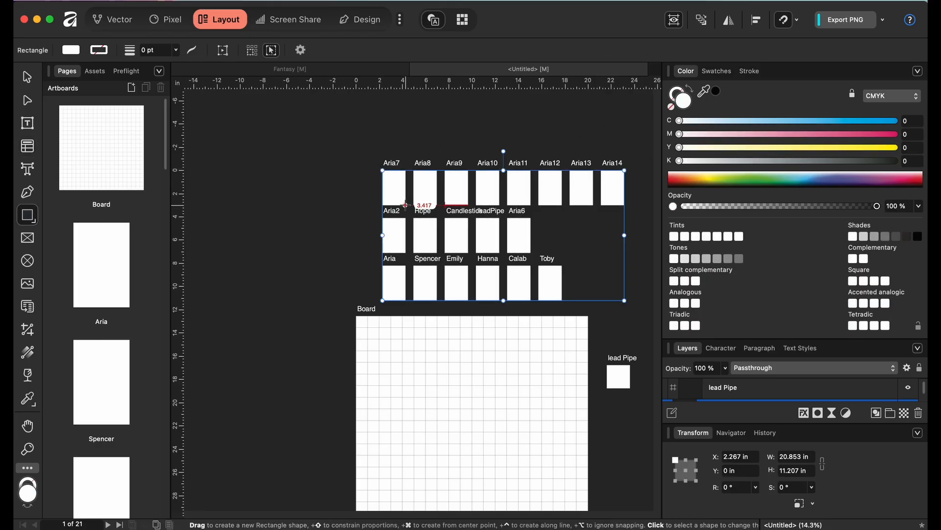
scroll(405, 205, up, 5)
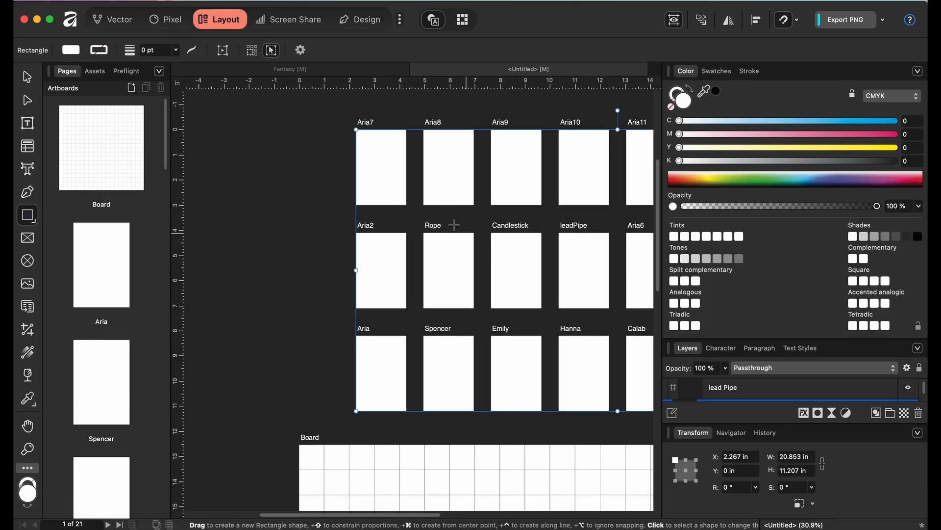
click(389, 175)
drag(363, 137, 407, 199)
drag(363, 168, 356, 170)
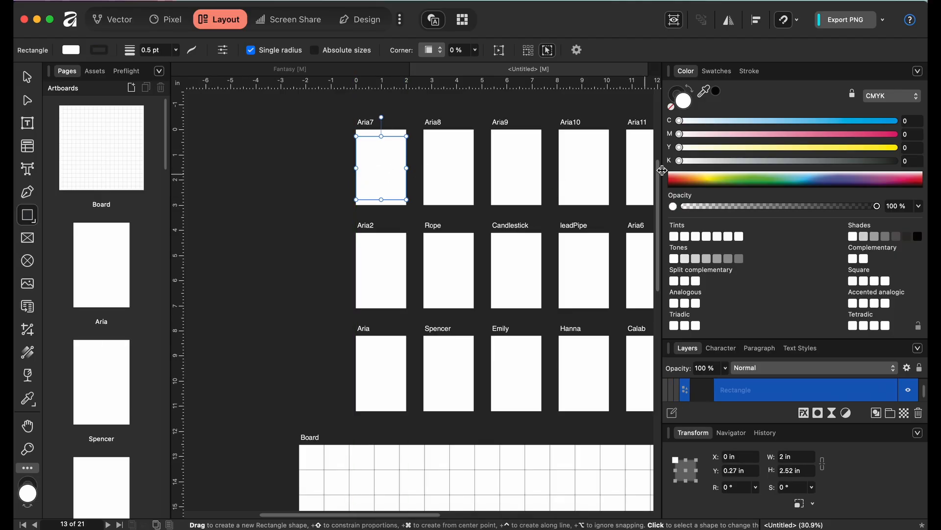
Fill the Aria7 rectangle with light blue at cyan 47 and stretch it to cover the full 2 by 3 in card
click(781, 123)
drag(381, 137, 381, 129)
drag(381, 200, 383, 205)
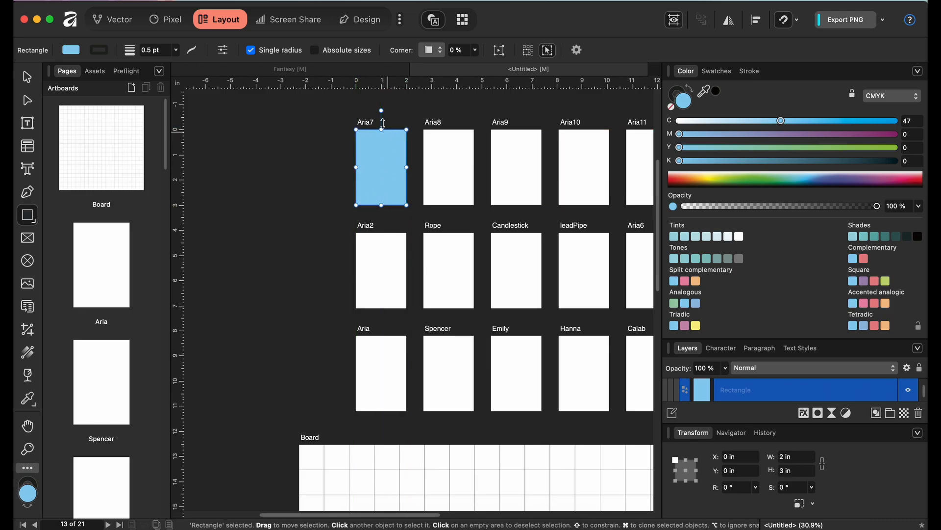
Copy the light blue rectangle from Aria7 and paste it onto the Aria8, Aria9, Aria10 and Aria11 artboards
click(384, 171)
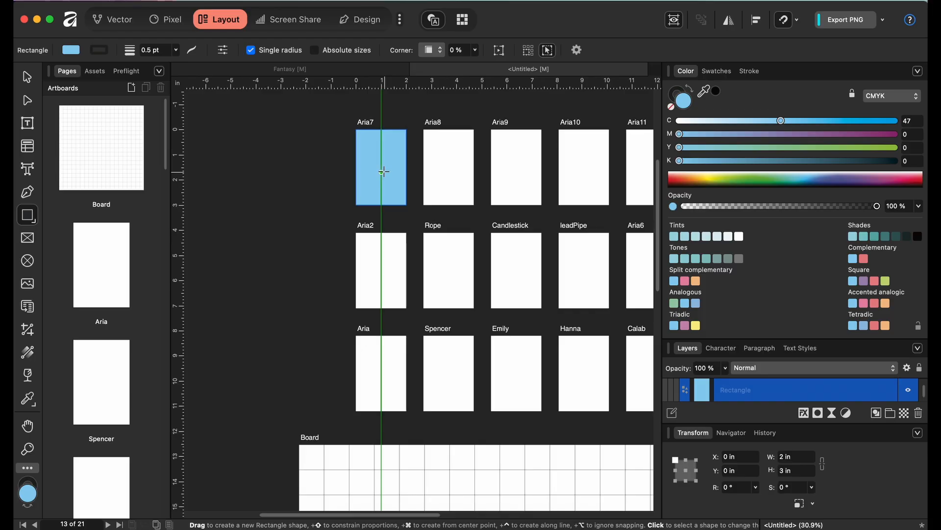
click(432, 164)
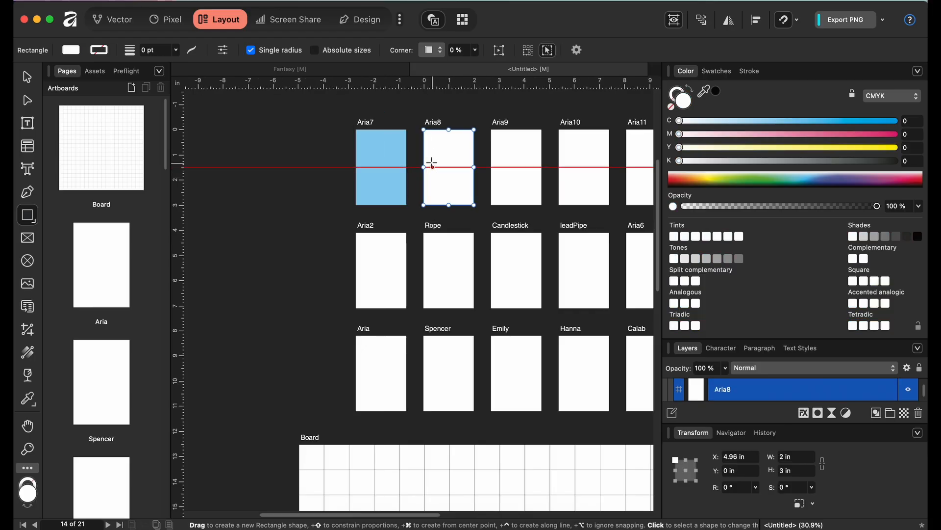
key(super+v)
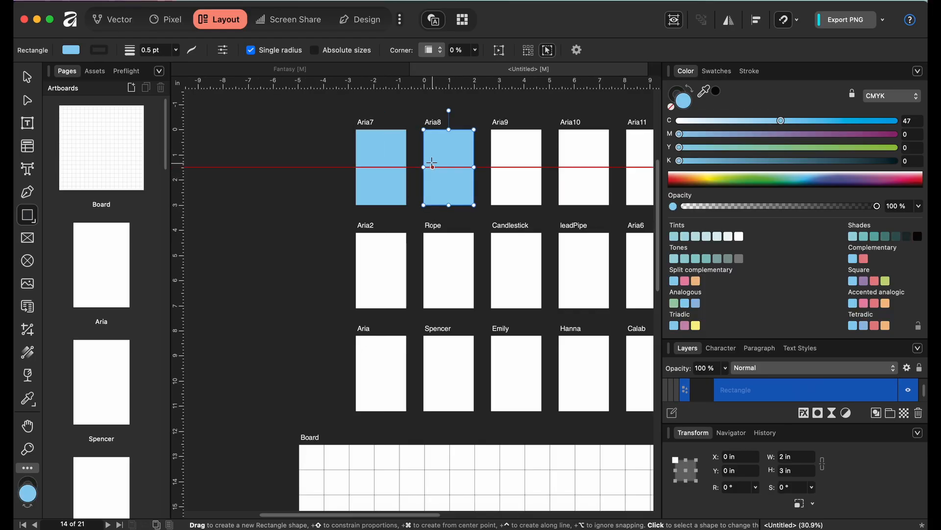
click(518, 186)
key(super+v)
click(585, 190)
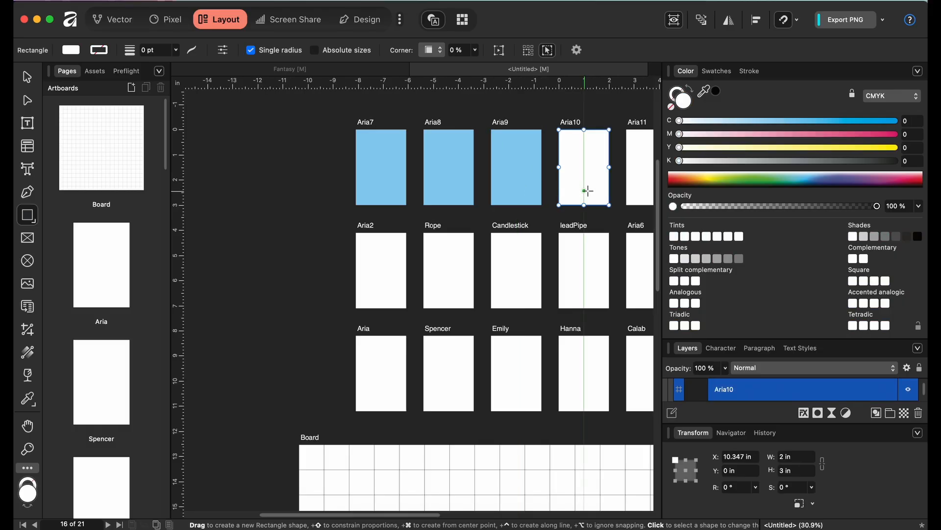
key(super+v)
click(634, 189)
key(super+v)
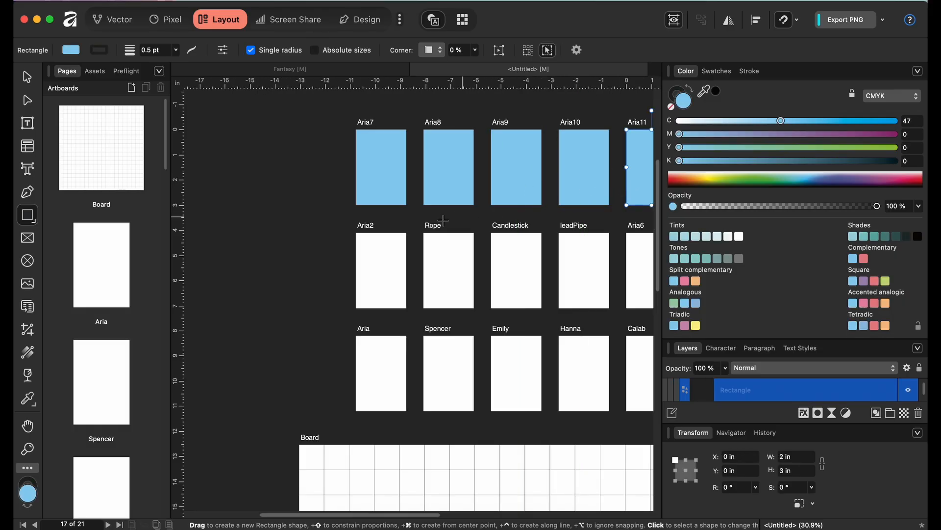
Paste the blue rectangle onto the Aria2, Rope, Candlestick, leadPipe and Aria6 artboards in the middle card row
click(383, 265)
key(super+v)
click(446, 271)
key(super+v)
click(515, 280)
key(super+v)
click(579, 283)
key(super+v)
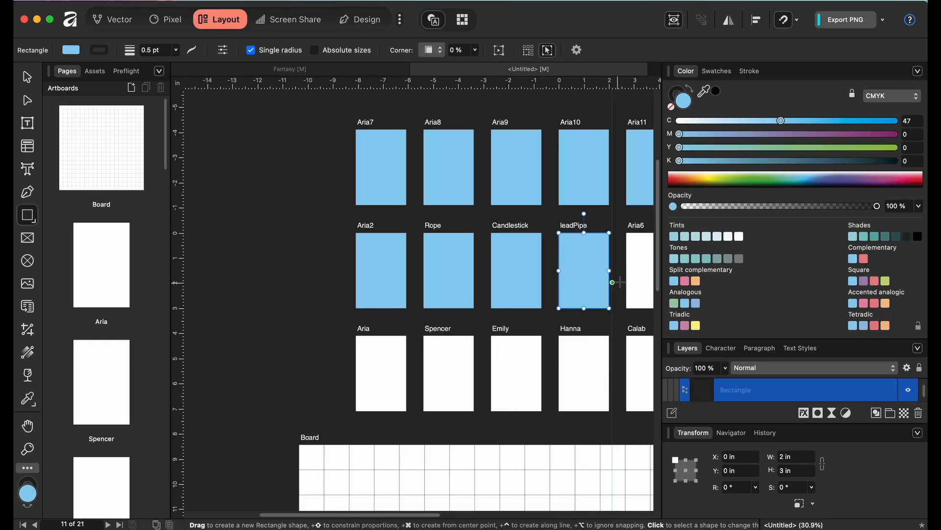
click(636, 278)
key(super+v)
Paste the blue rectangle onto the Aria12 and Aria13 artboards in the upper card row
scroll(636, 278, right, 6)
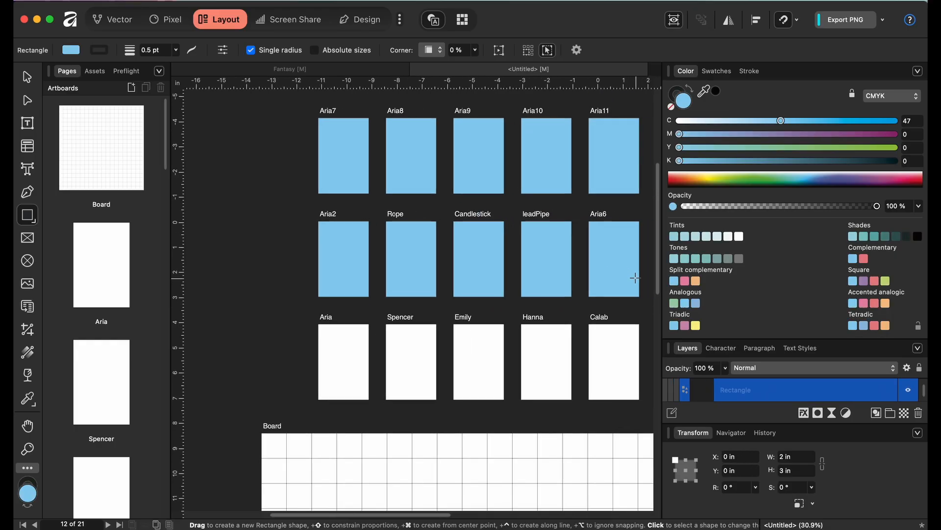
click(568, 145)
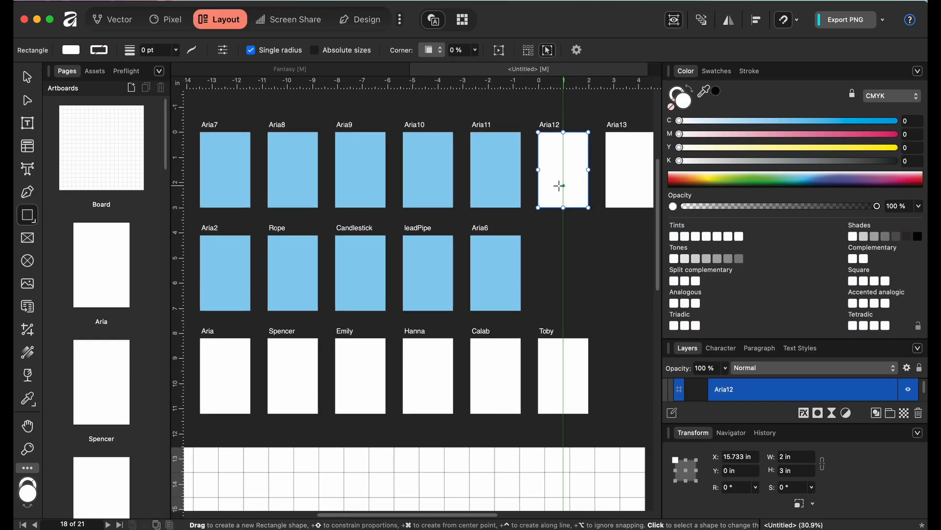
key(super+v)
click(635, 177)
key(super+v)
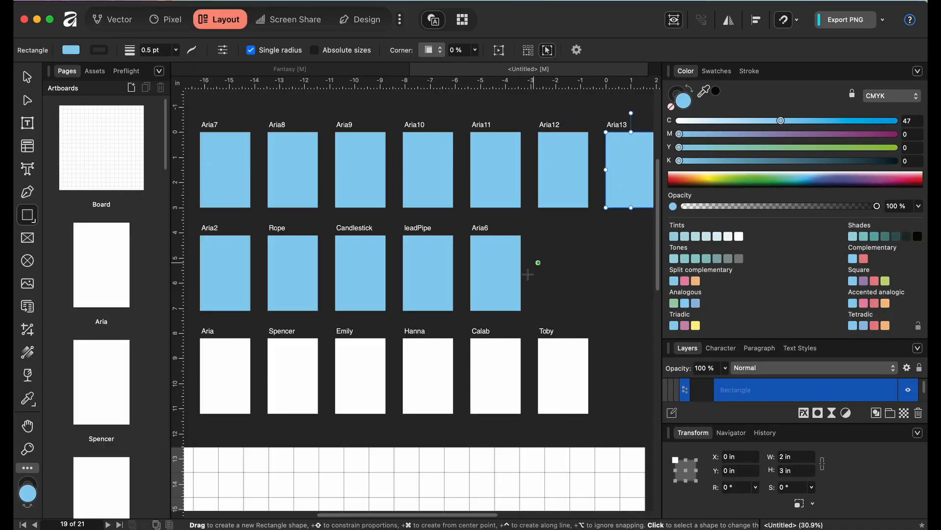
Paste the blue rectangle onto all six character artboards in the card row directly above the board
click(572, 379)
key(super+v)
click(470, 387)
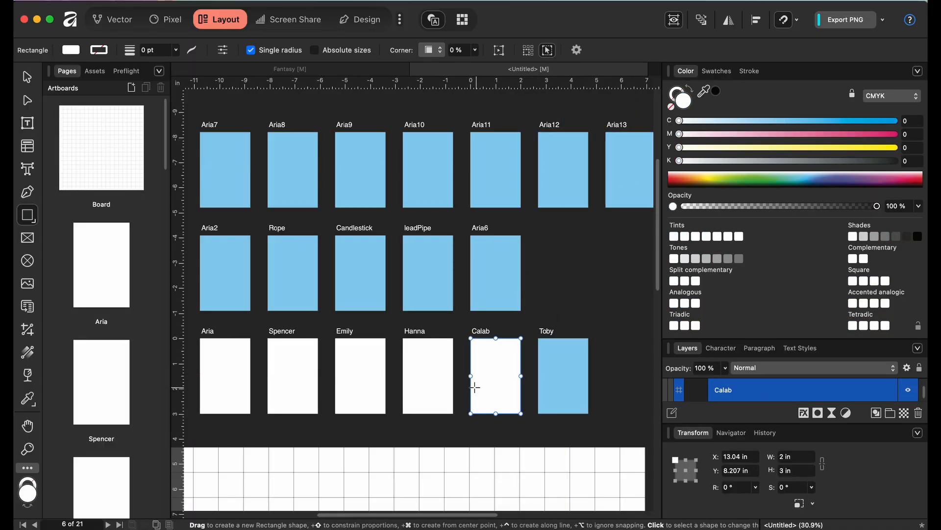
key(super+v)
click(430, 381)
key(super+v)
click(358, 375)
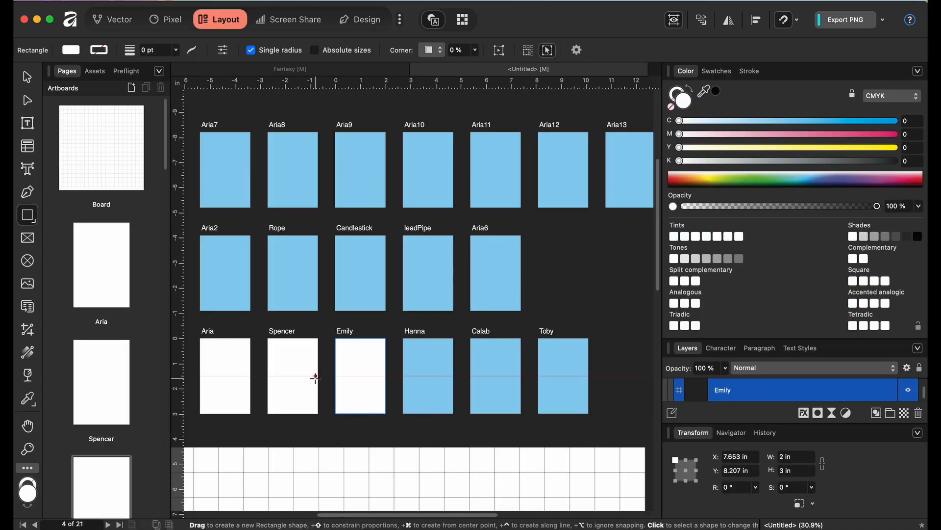
key(super+v)
click(285, 375)
key(super+v)
click(227, 369)
key(super+v)
Paste the blue rectangle onto the Aria14 card and the small lead Pipe artboard beside the board
scroll(229, 366, down, 1)
scroll(228, 365, down, 2)
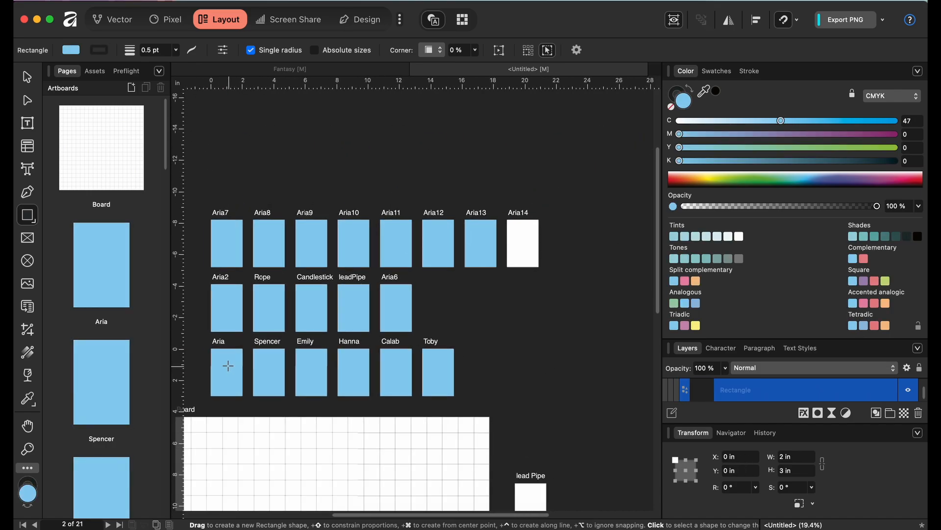
click(524, 249)
key(super+v)
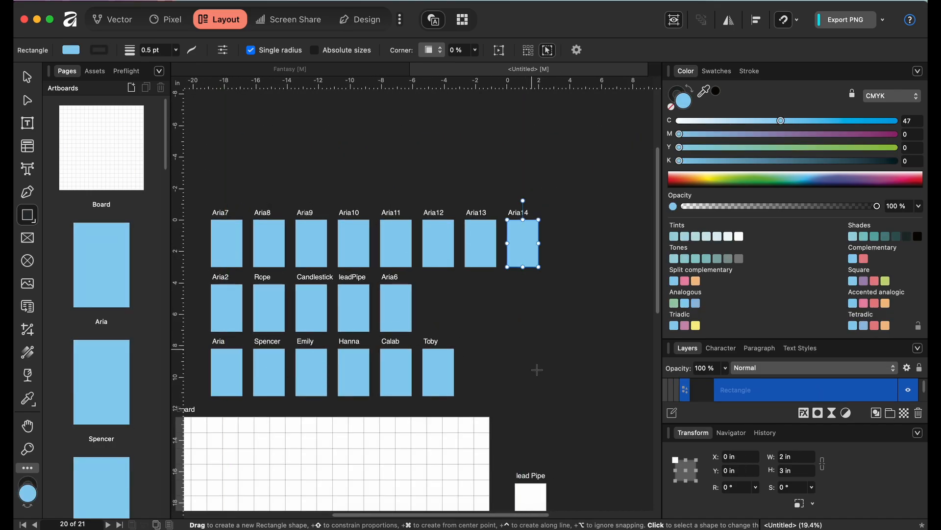
click(531, 498)
key(super+v)
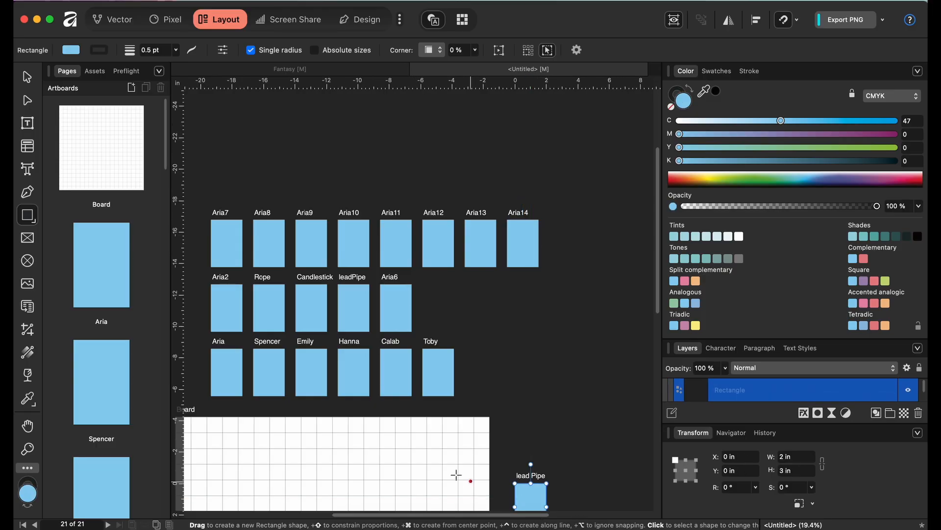
Paste the blue rectangle onto the Board artboard at its upper-left corner
click(407, 443)
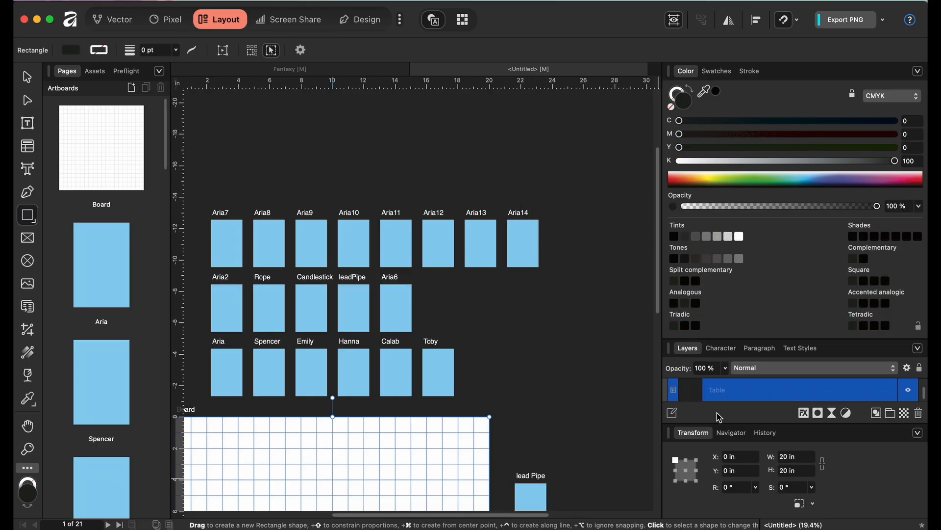
key(super+v)
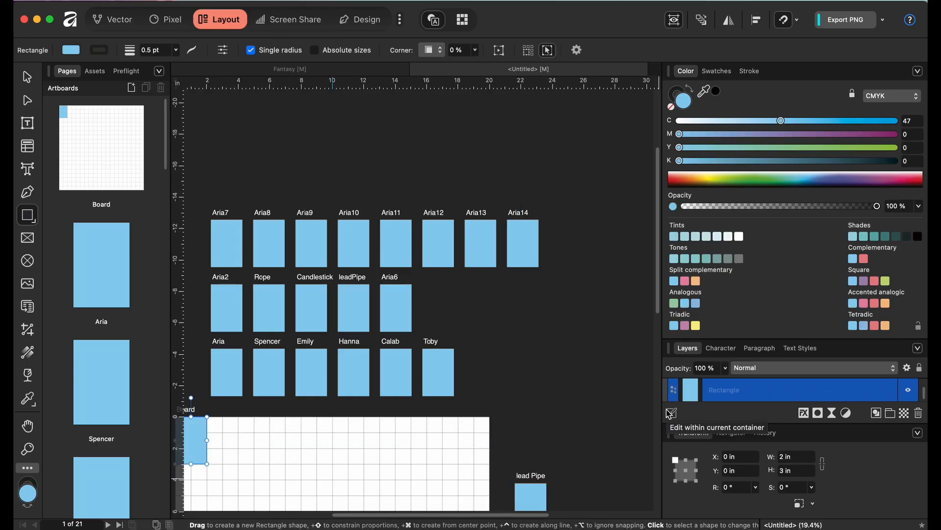
scroll(554, 402, down, 5)
scroll(554, 402, left, 4)
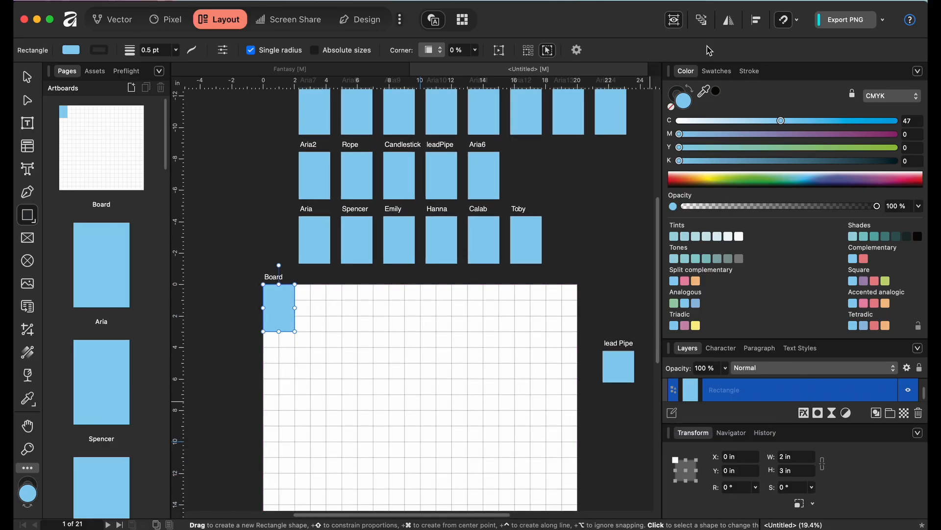
Show the colour swatches and an enlarged layer list, and move the Board rectangle behind the Table layer
click(716, 72)
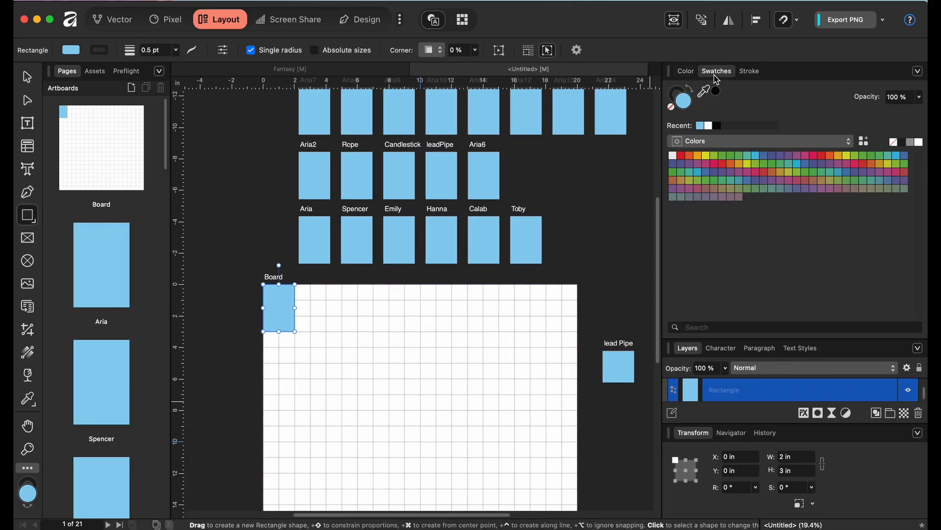
click(749, 340)
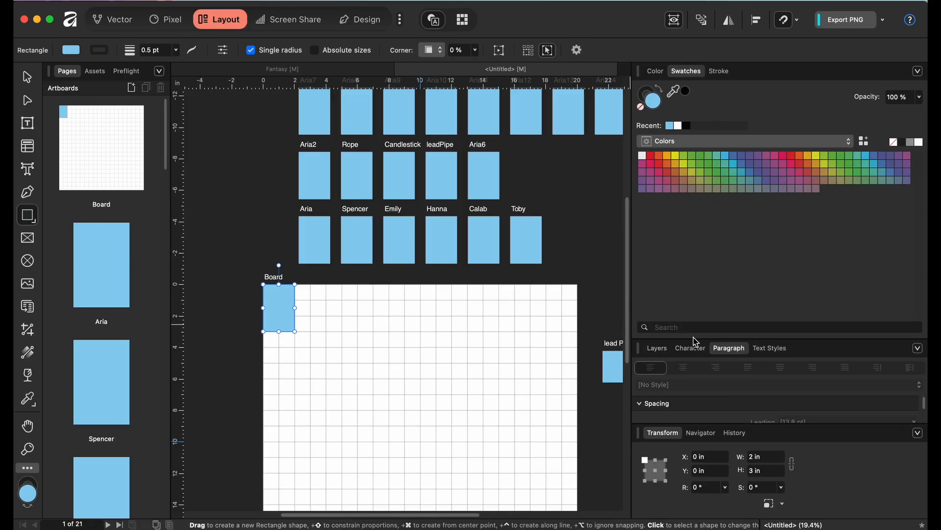
drag(695, 339, 683, 188)
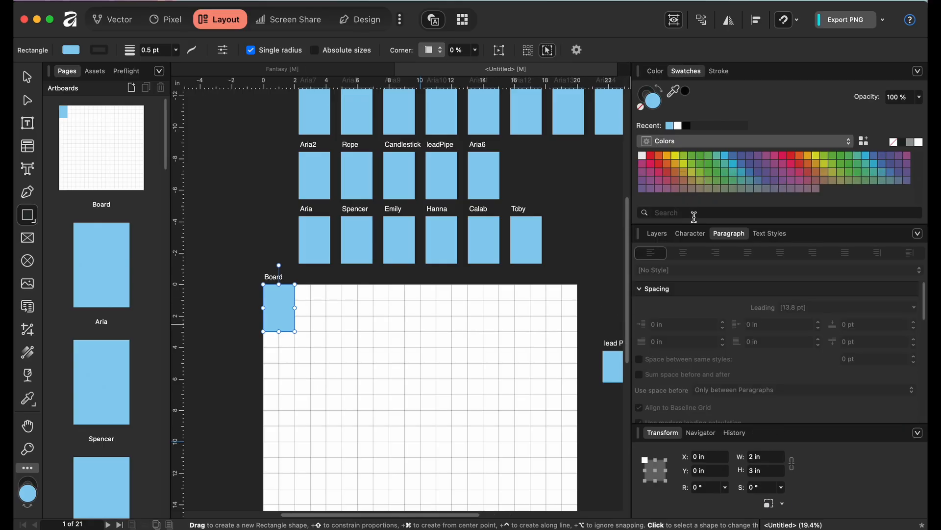
click(659, 237)
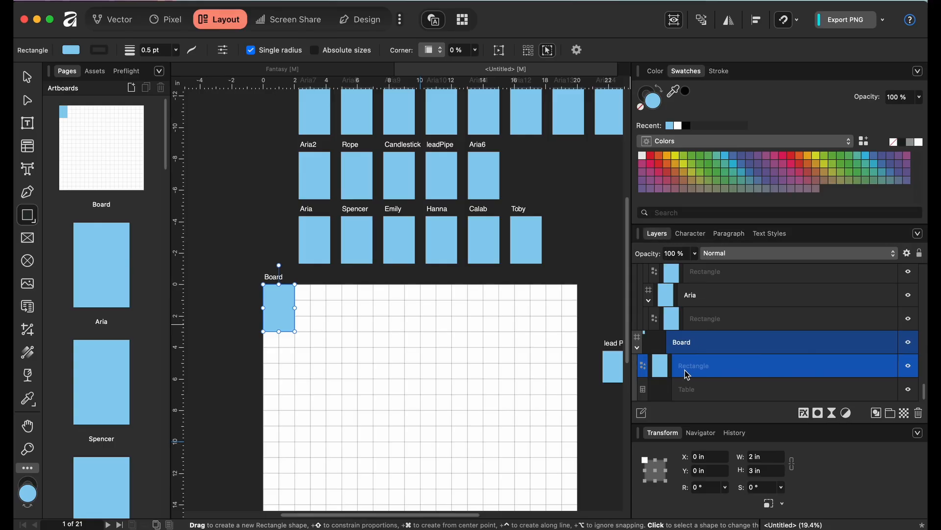
key(super+bracketleft)
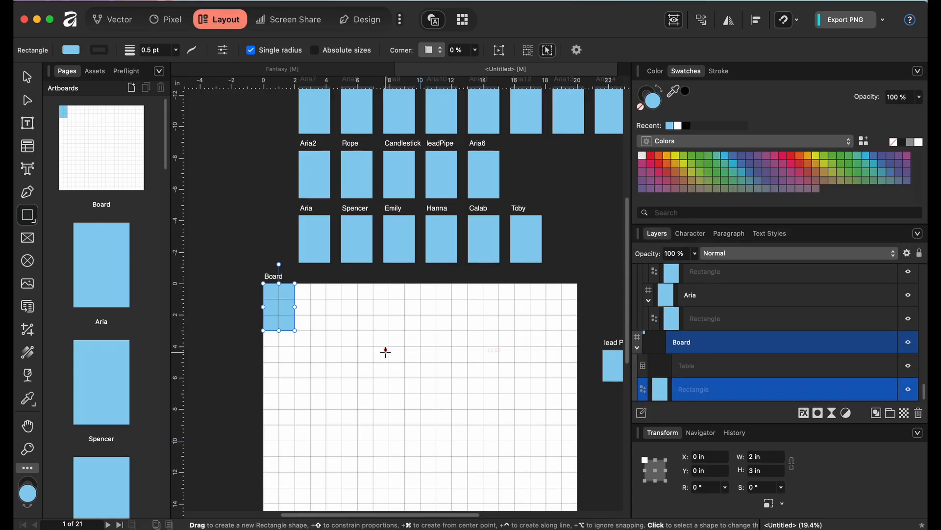
Stretch the rectangle behind the grid to 20 by 20 in so it covers the whole Board artboard
scroll(384, 351, down, 5)
drag(277, 196, 340, 456)
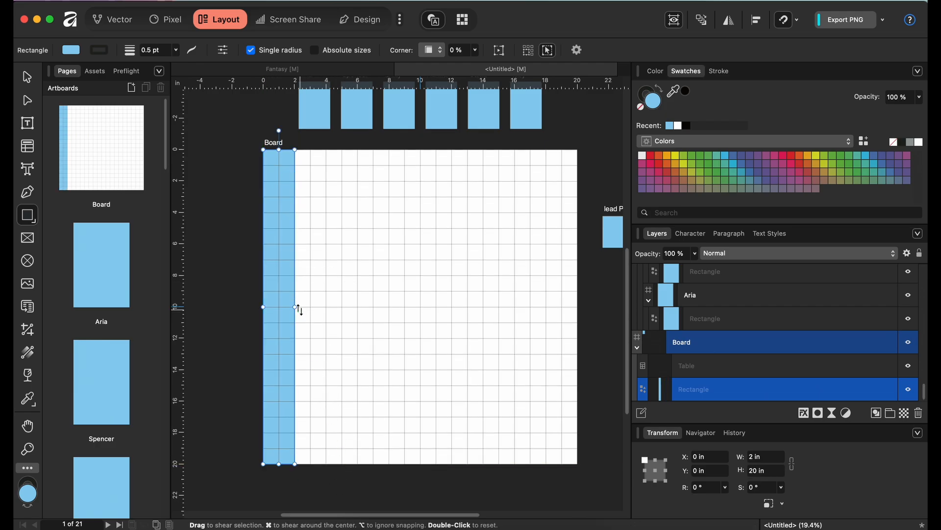
drag(295, 308, 578, 372)
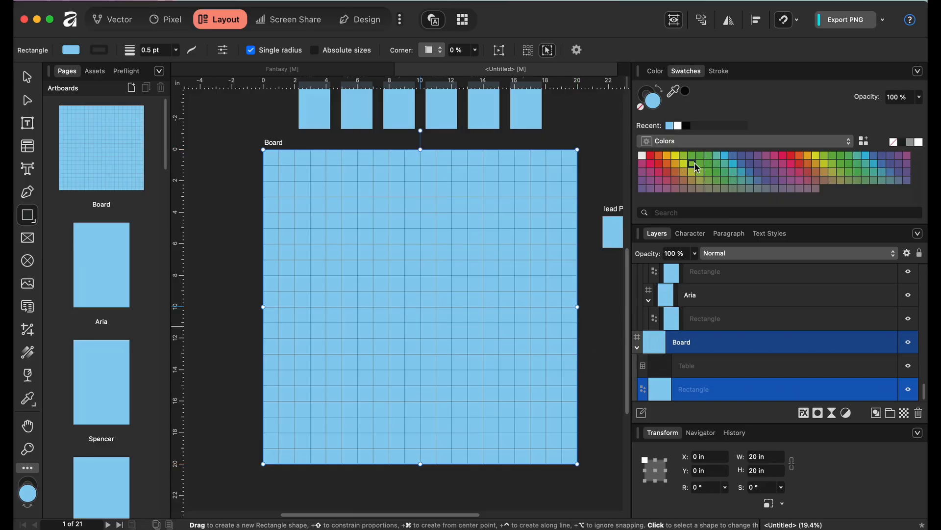
Fill the Board background rectangle with a green swatch, lighten the colour to #95E39E and deselect the rectangle
click(692, 164)
click(709, 164)
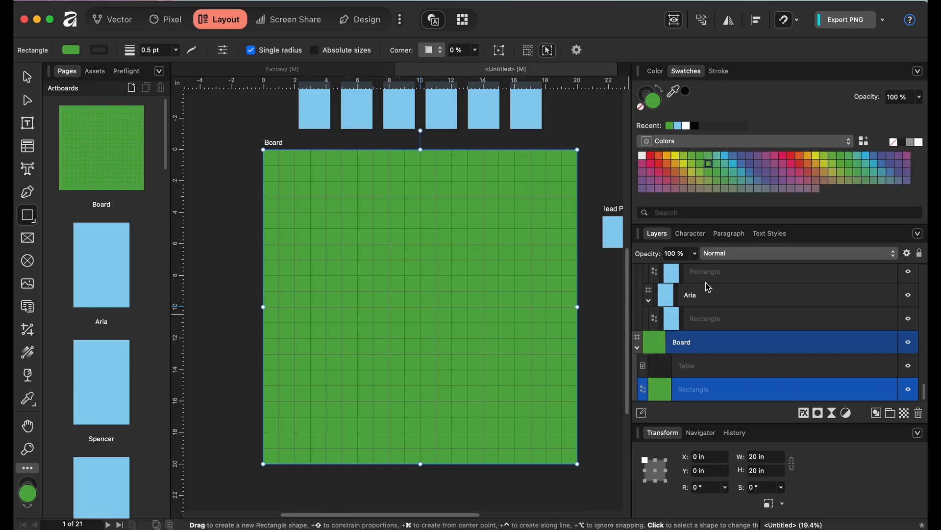
click(655, 102)
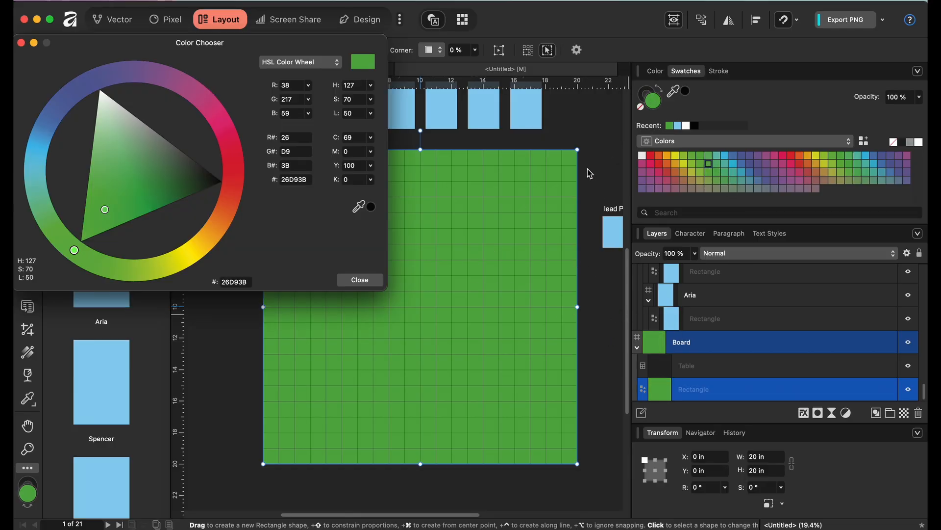
drag(128, 179, 108, 151)
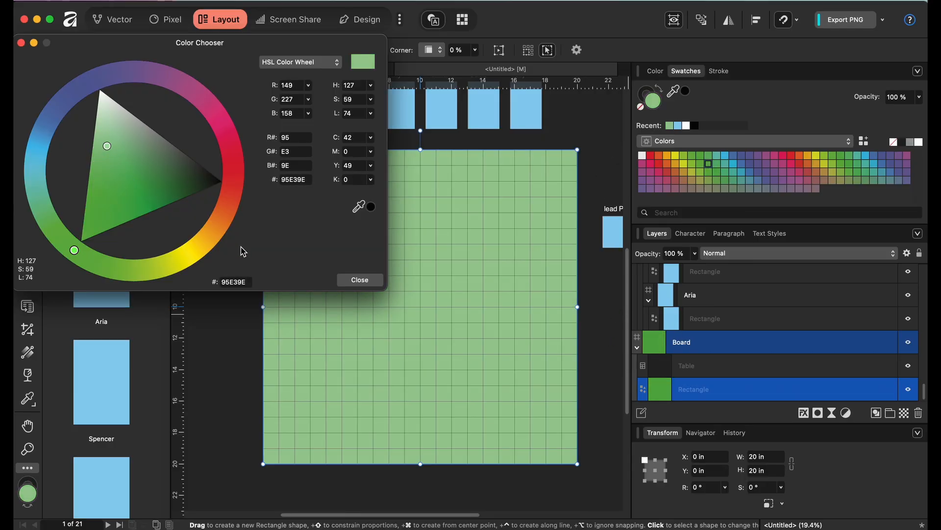
click(350, 279)
click(302, 307)
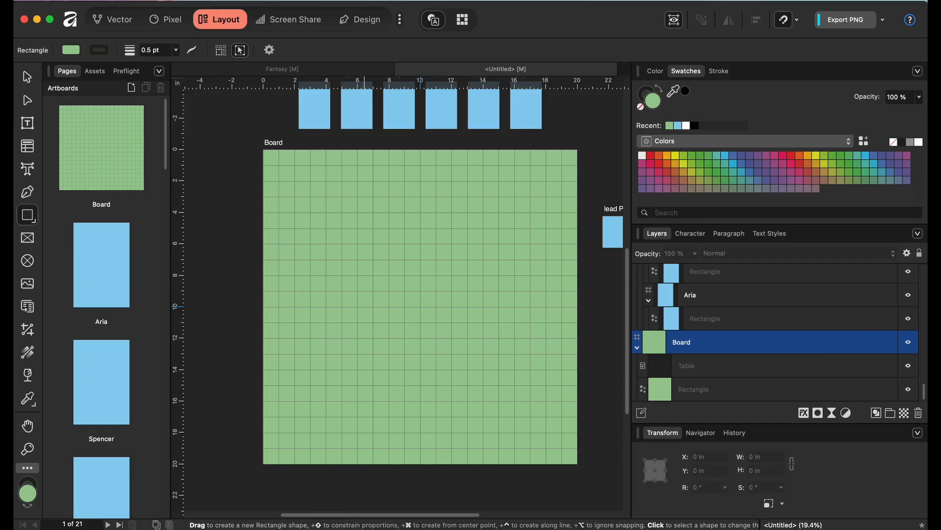
Start exporting the document as a template and name the file Clue
click(89, 0)
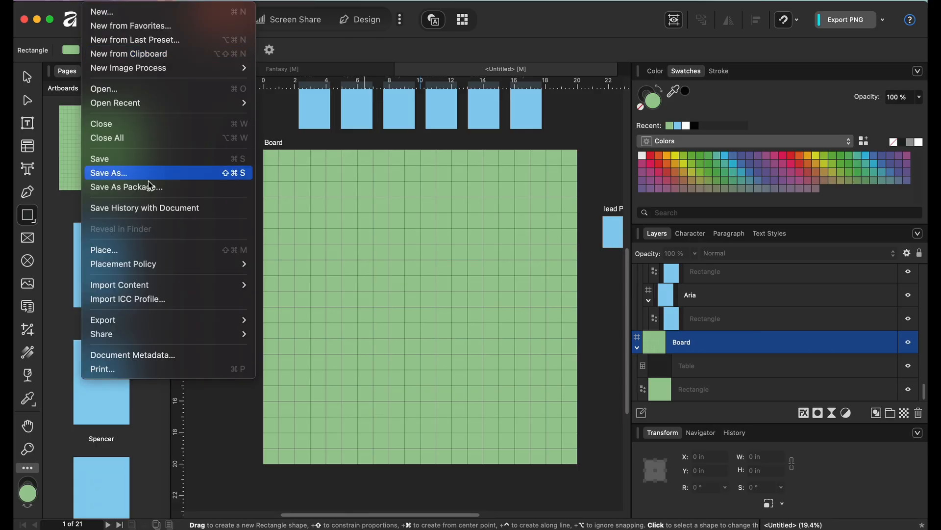
mouse_move(176, 321)
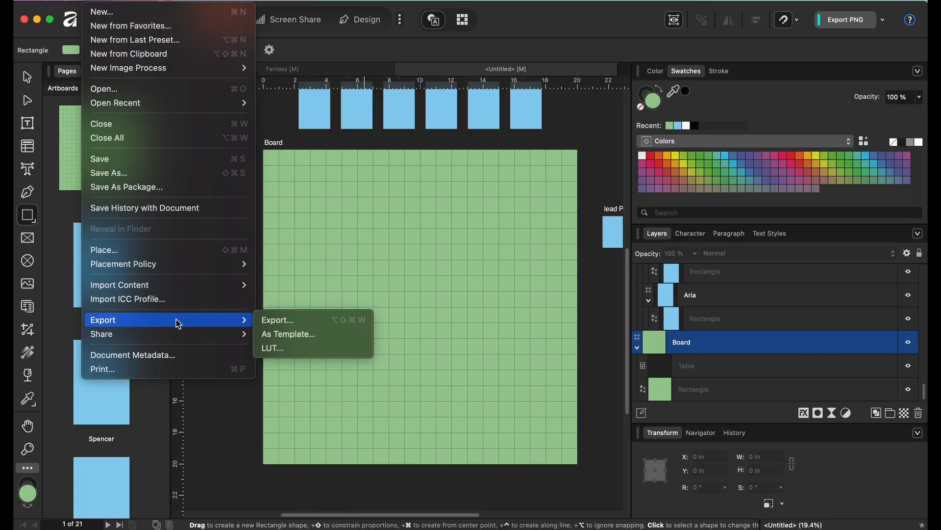
click(288, 335)
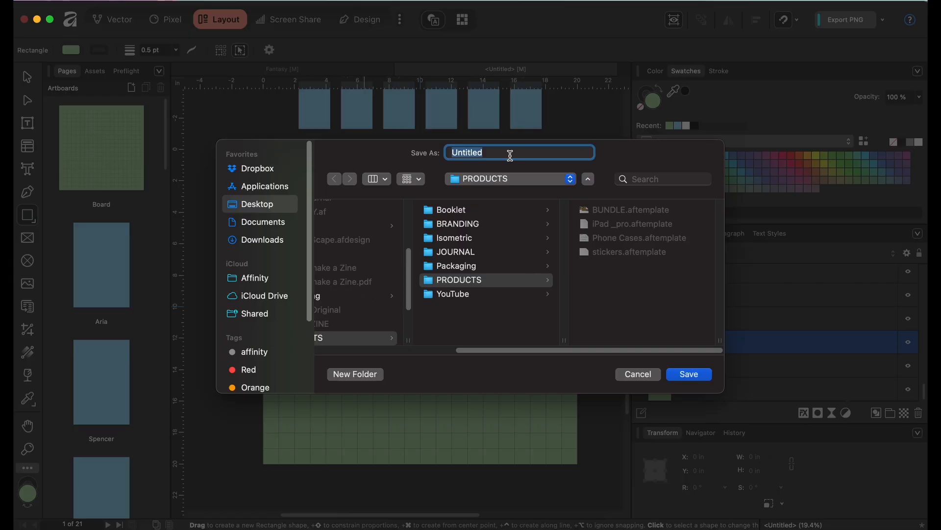
text(C)
key(BackSpace)
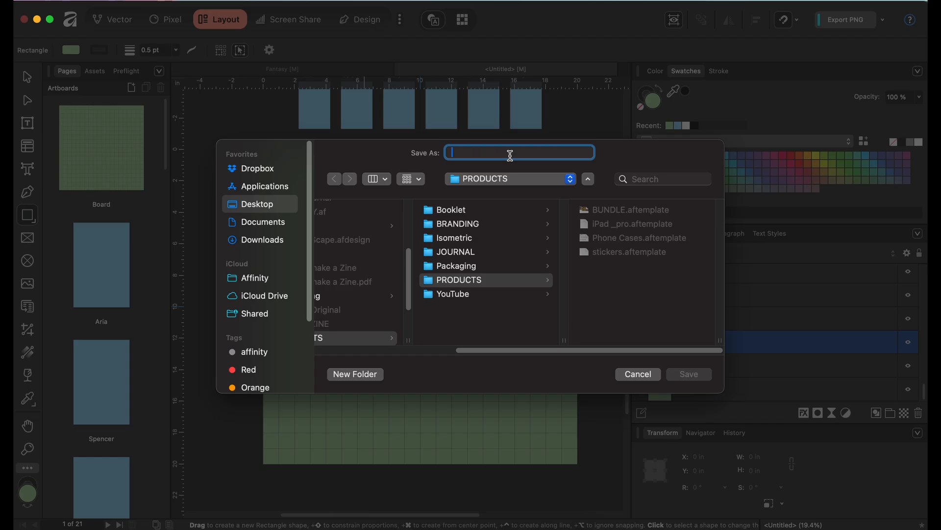
text(Clue)
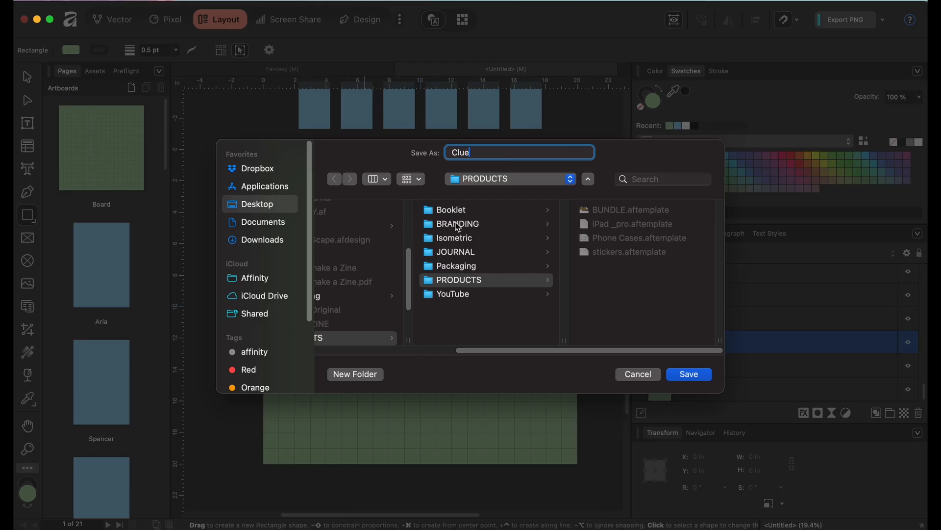
click(458, 242)
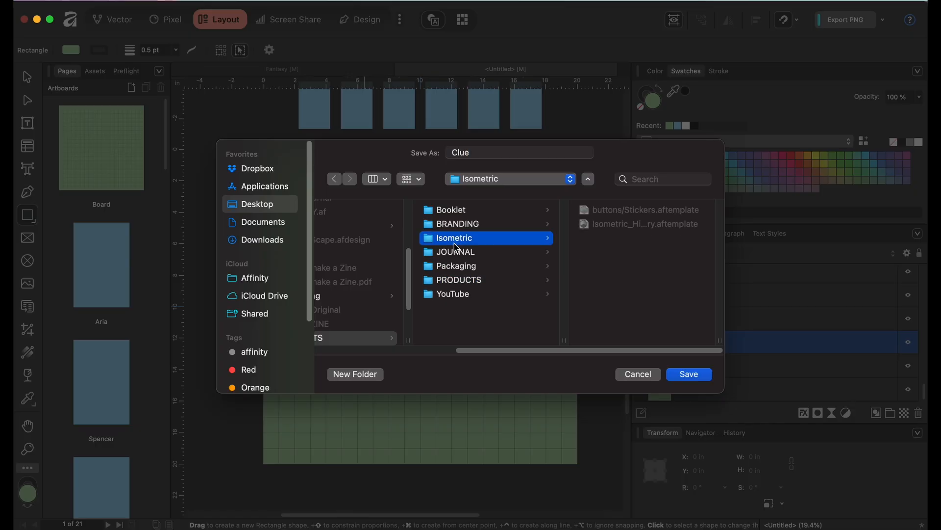
click(362, 380)
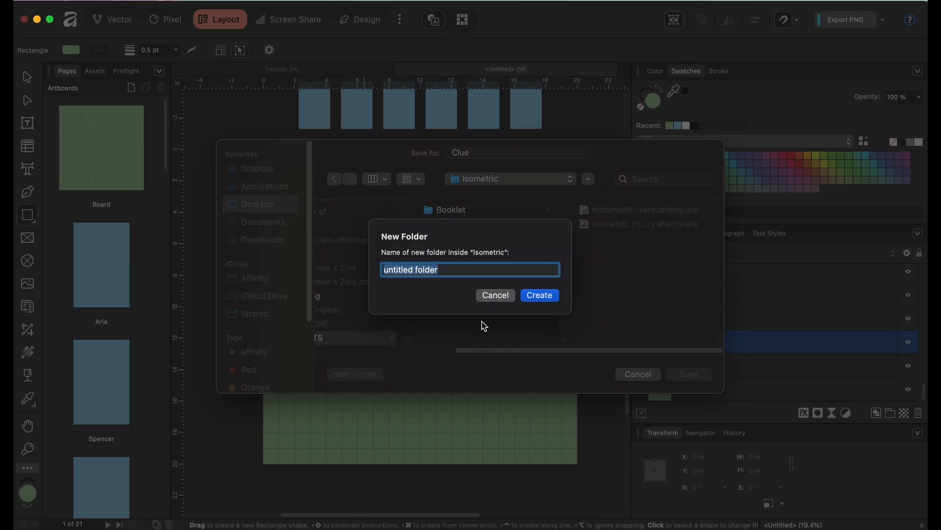
text(BoardGames)
click(493, 295)
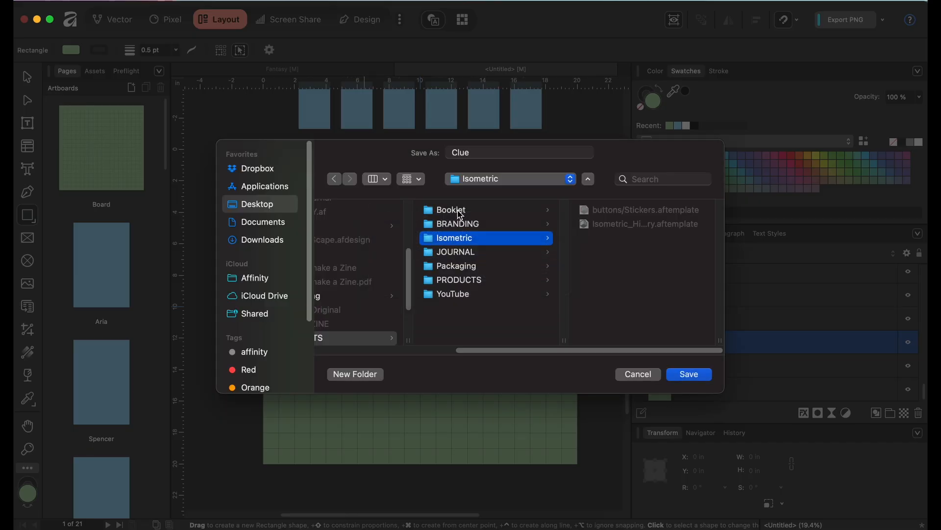
click(492, 321)
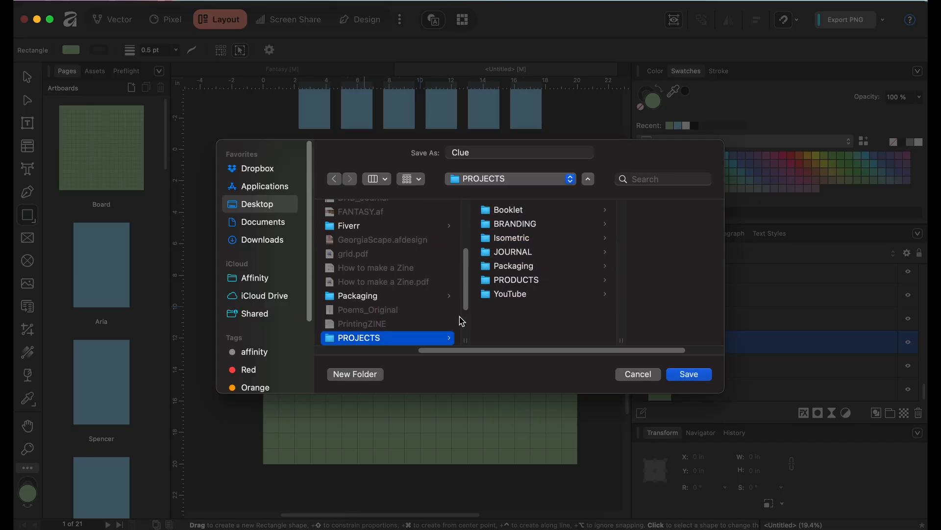
Create a BoardGames folder inside PROJECTS and save the Clue template in it
click(358, 375)
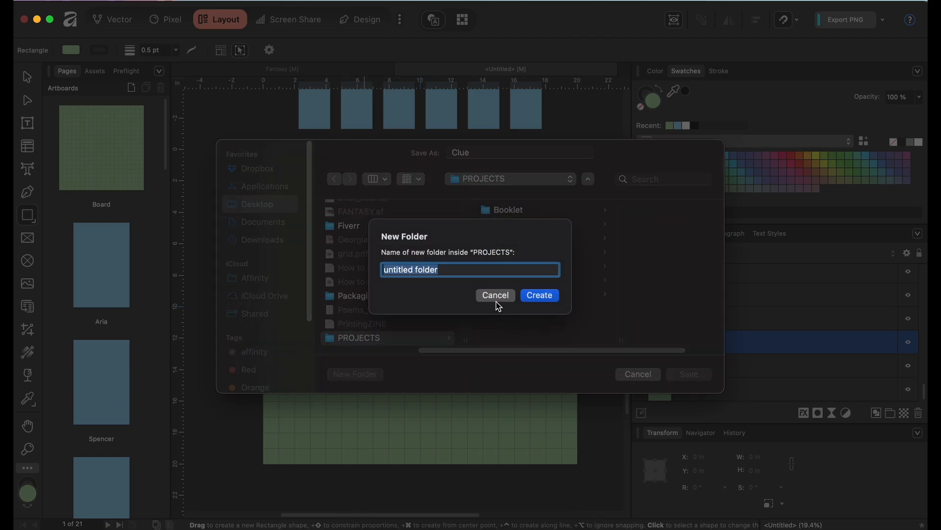
text(Bo)
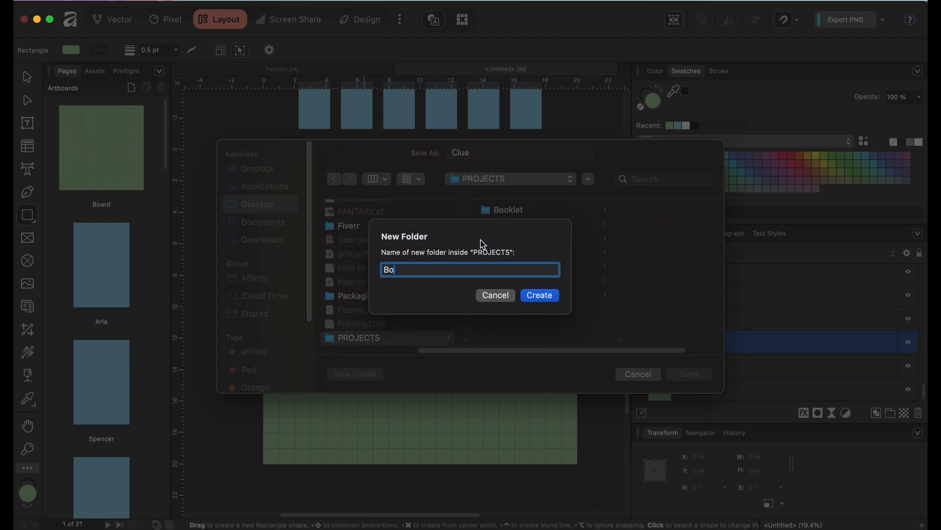
text(ardGames)
click(540, 295)
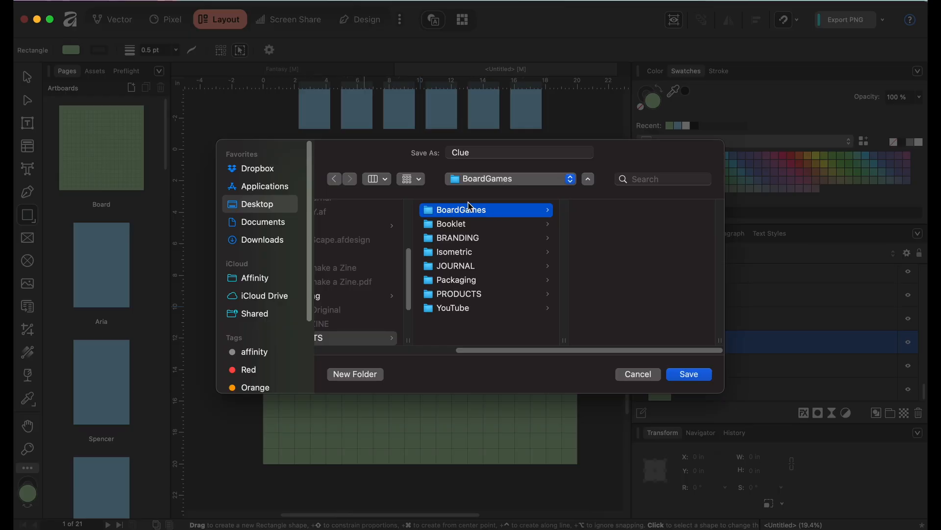
click(487, 209)
click(685, 380)
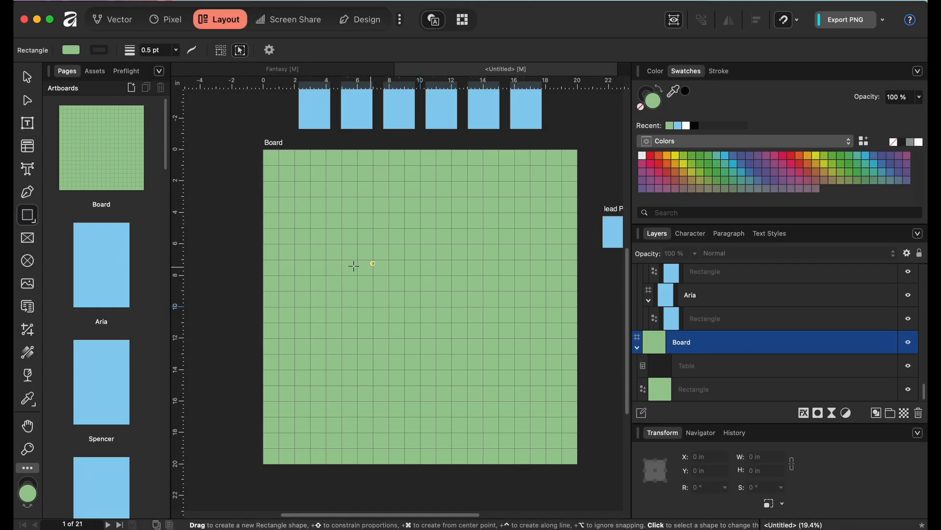
Look over the card rows, the Board and the lead Pipe artboards, and collapse the Board layer
scroll(343, 260, up, 5)
scroll(338, 266, up, 3)
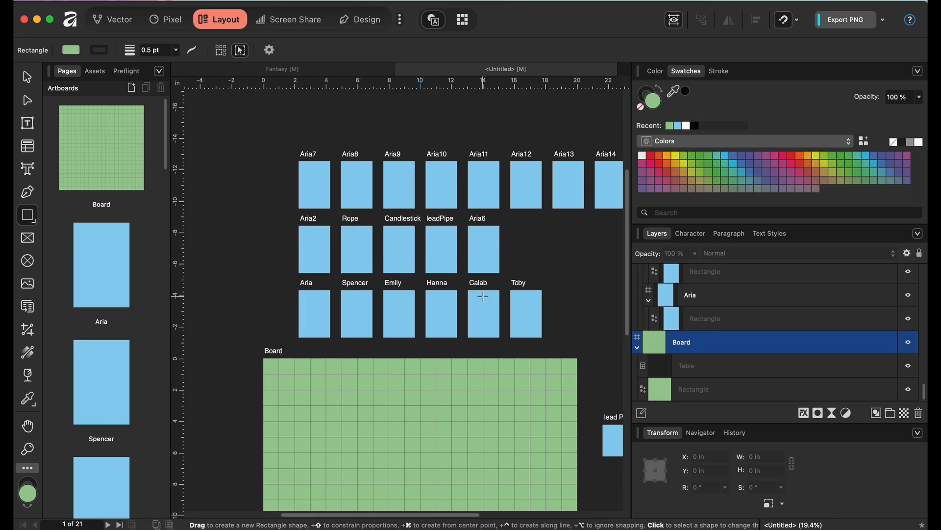
scroll(483, 296, down, 10)
scroll(316, 373, right, 6)
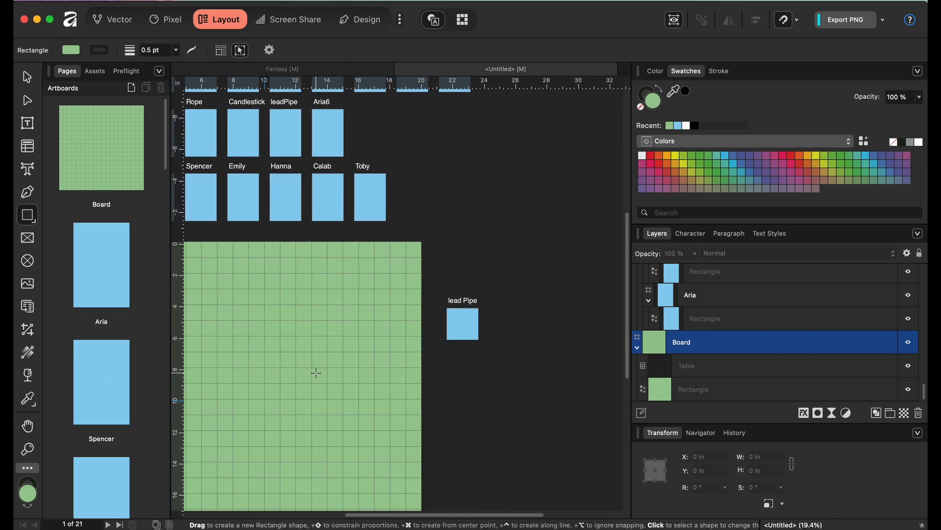
scroll(316, 373, right, 3)
scroll(319, 372, left, 10)
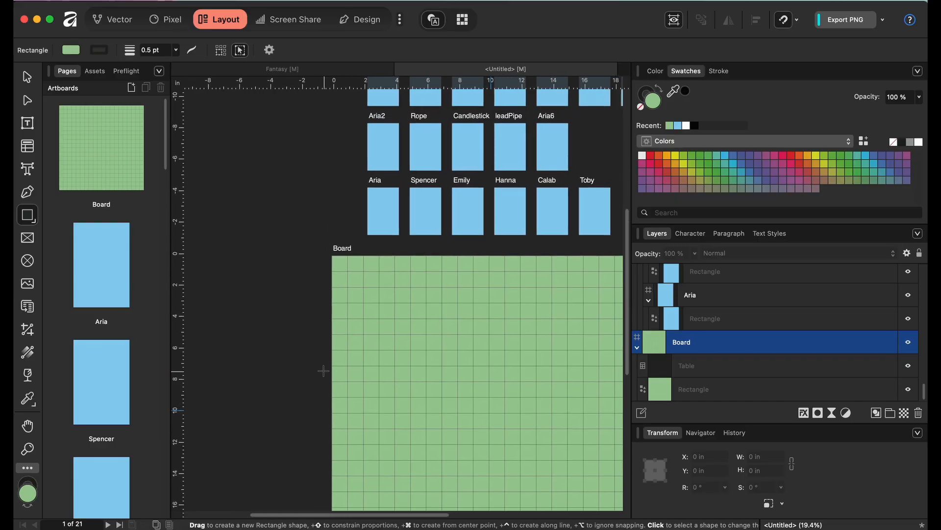
scroll(324, 370, up, 7)
scroll(323, 370, right, 9)
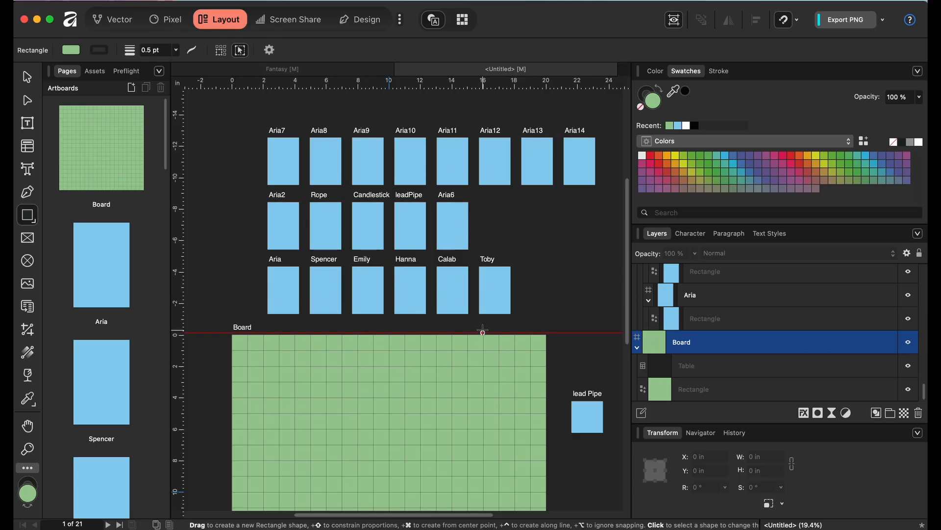
click(637, 347)
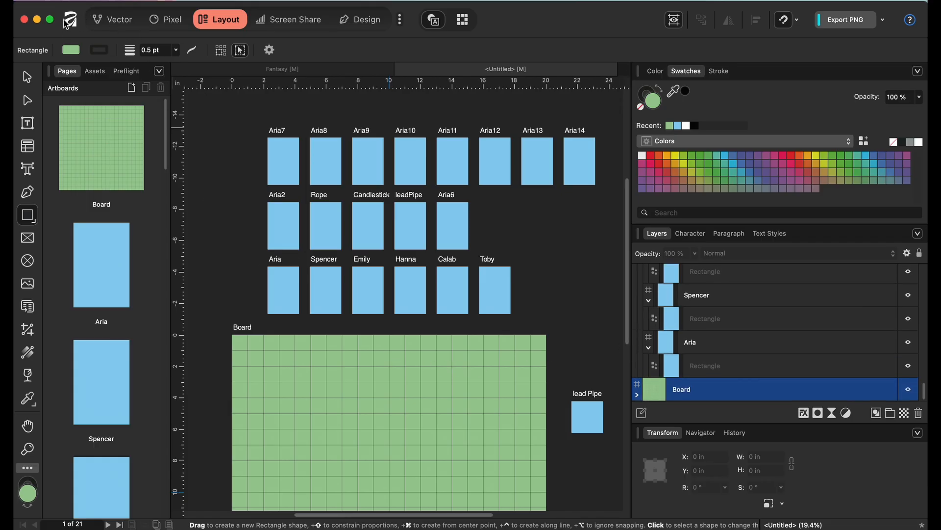
Check the saved template folders in My Templates, close the welcome window and return to the document
click(66, 22)
click(550, 97)
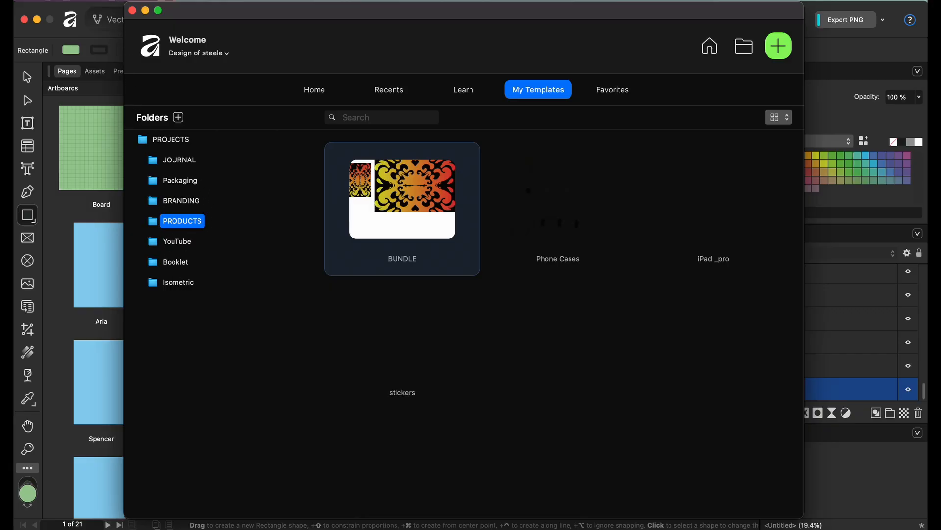
click(133, 11)
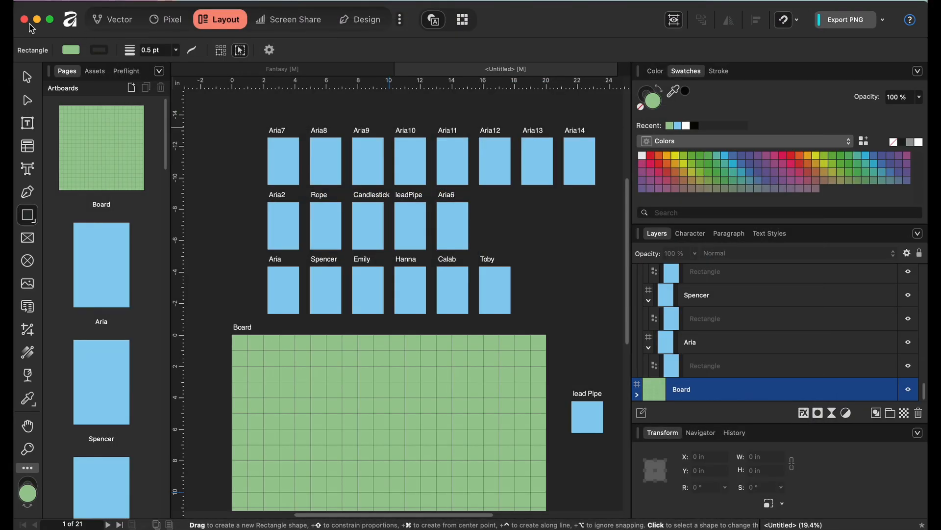
key(ctrl+Up)
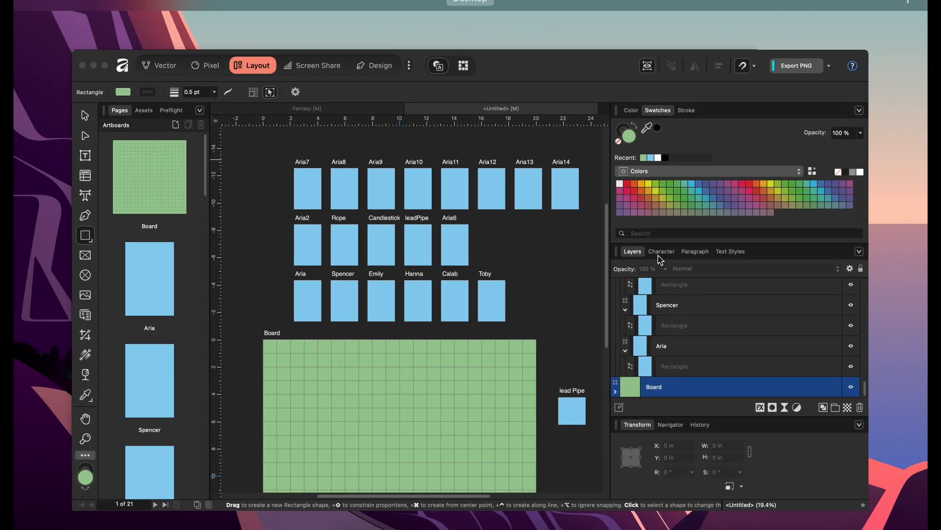
click(658, 255)
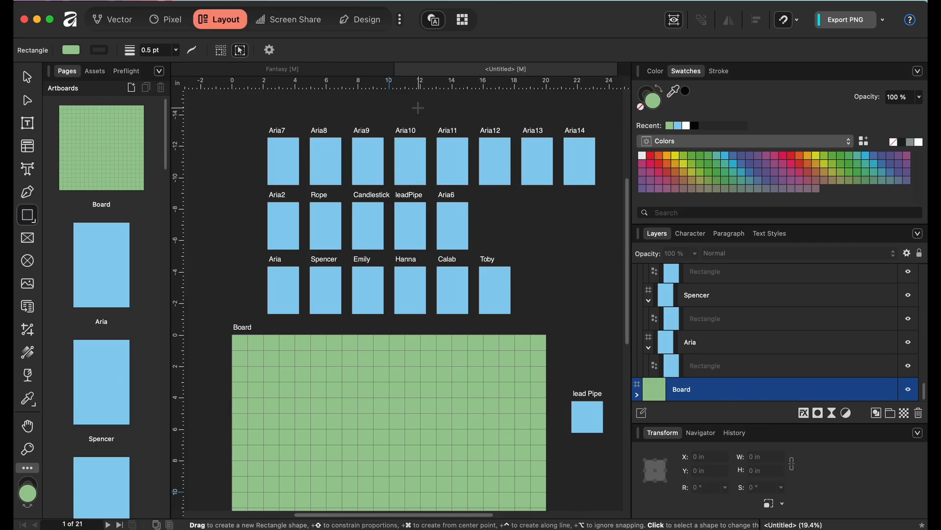
Close the application window with the Fantasy and untitled documents, discarding their unsaved changes
click(23, 20)
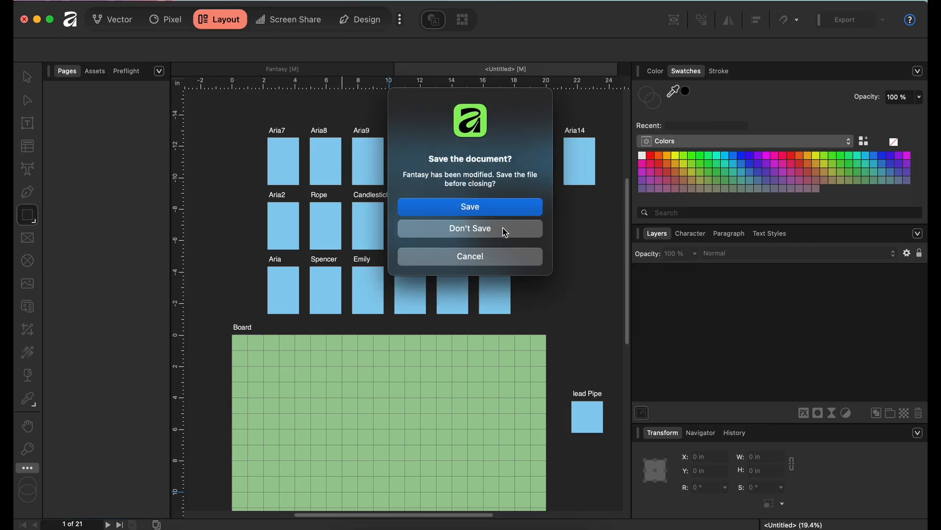
click(505, 231)
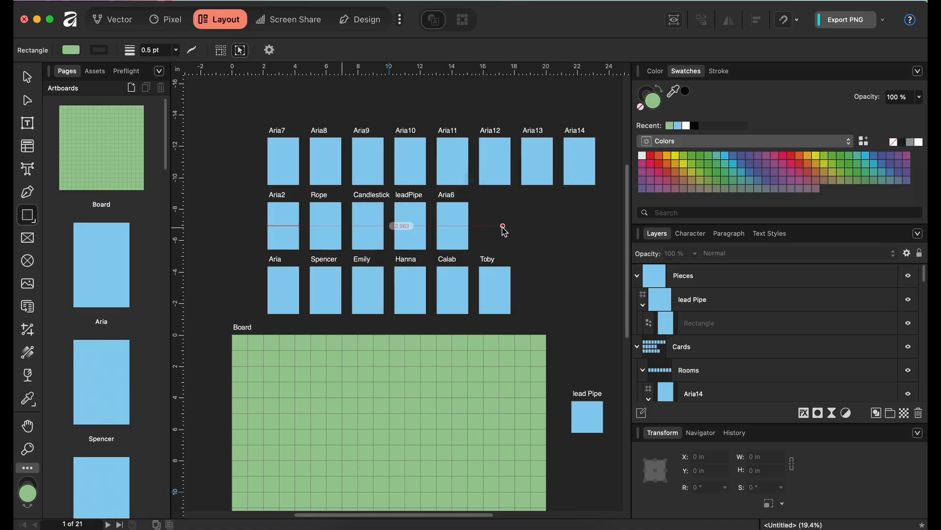
click(504, 229)
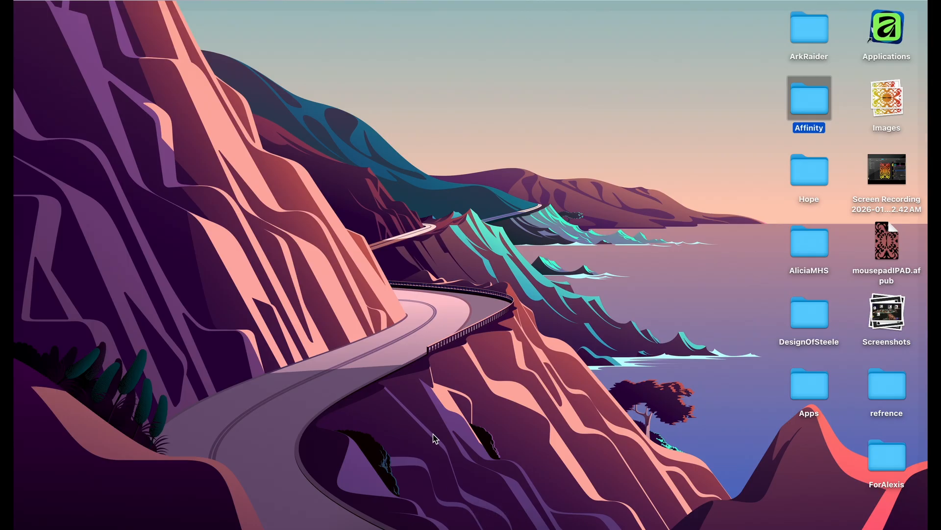
Reopen Affinity and remove the PROJECTS folder from My Templates
click(505, 526)
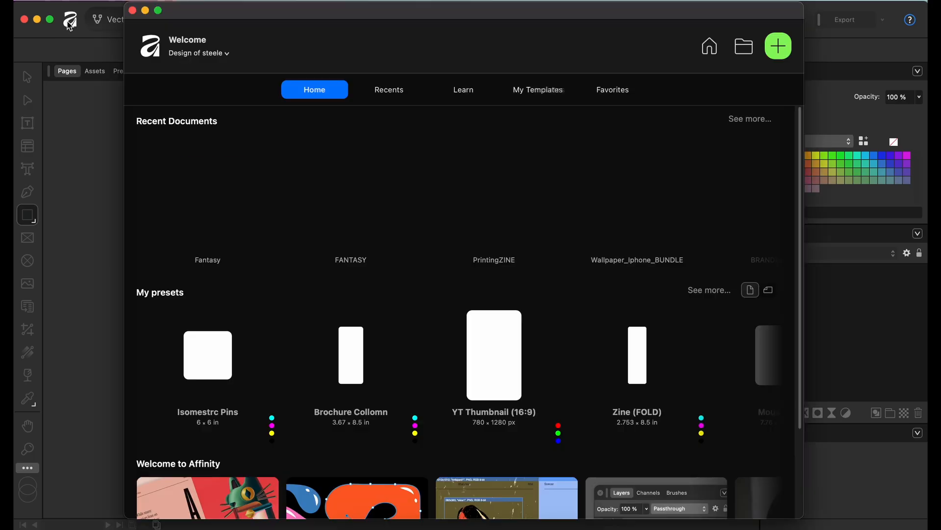
click(552, 90)
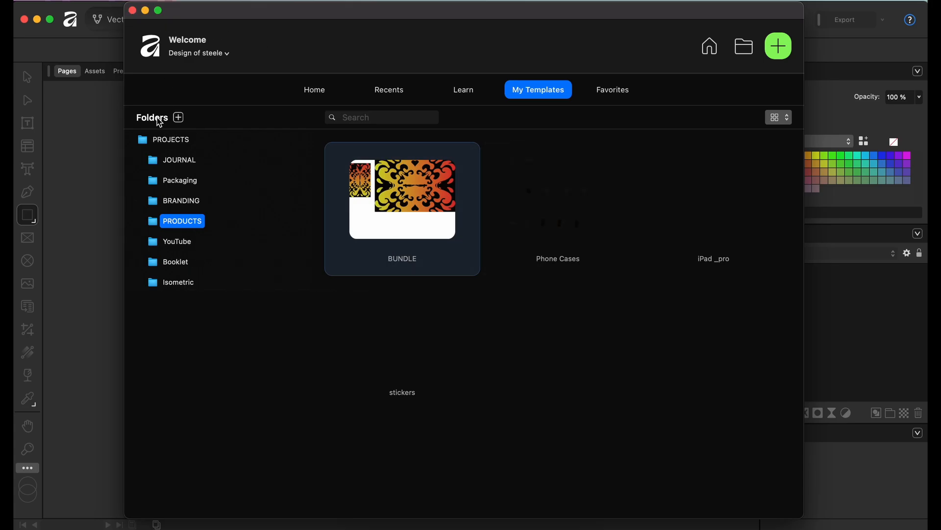
click(172, 142)
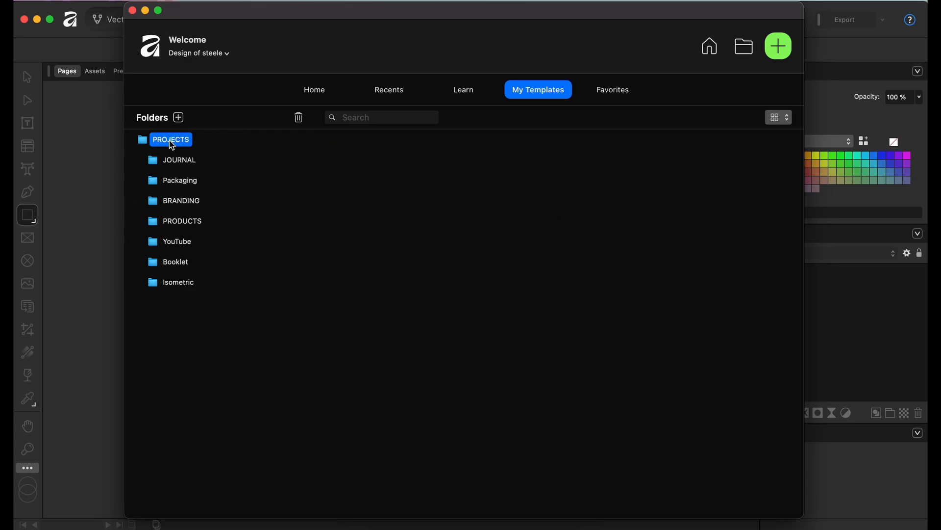
click(297, 118)
click(513, 316)
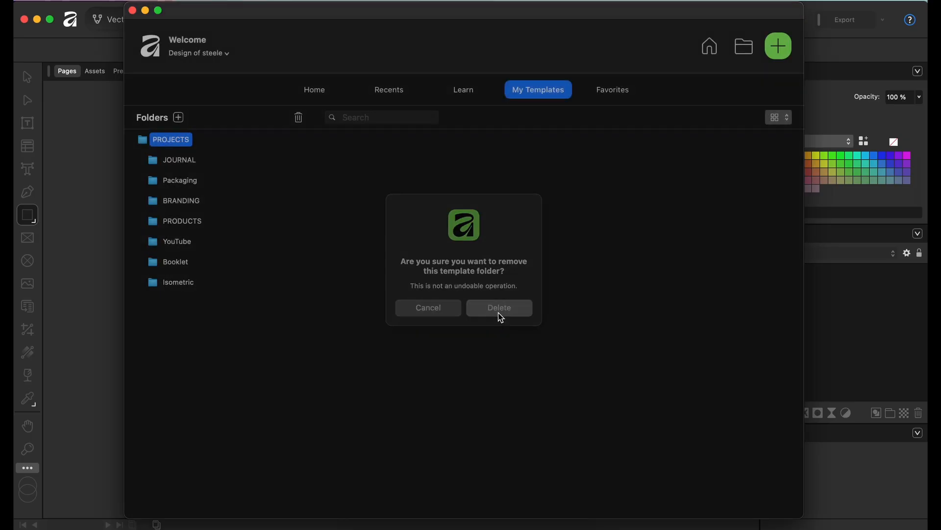
Add the PROJECTS folder back to My Templates and show the templates in its BoardGames subfolder
click(178, 117)
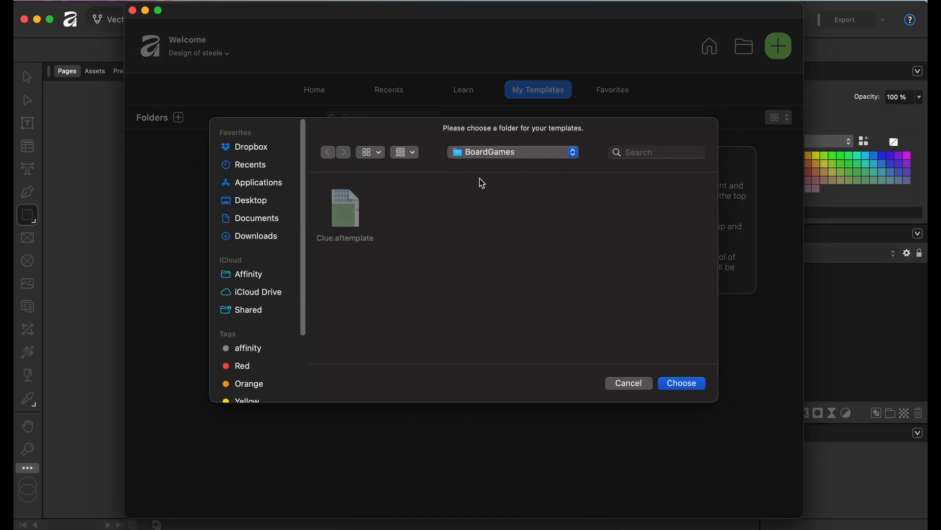
click(519, 152)
click(483, 167)
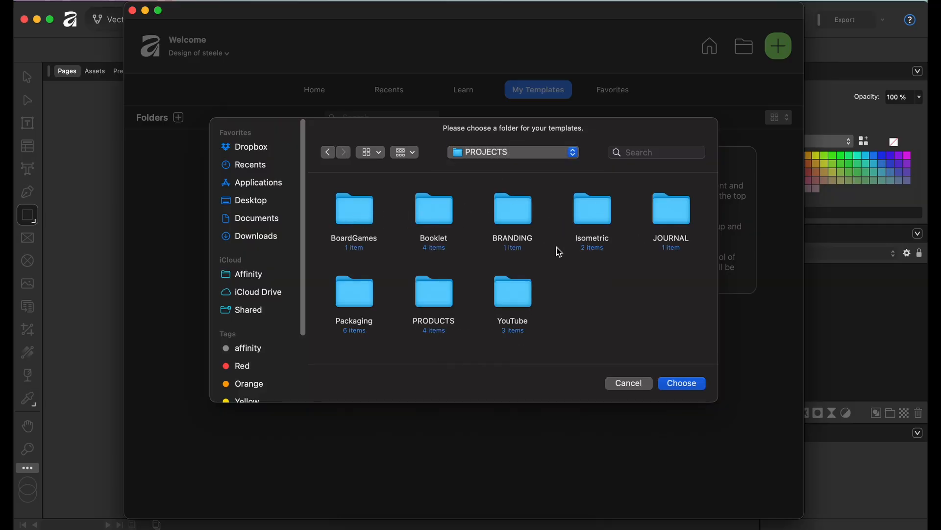
click(679, 385)
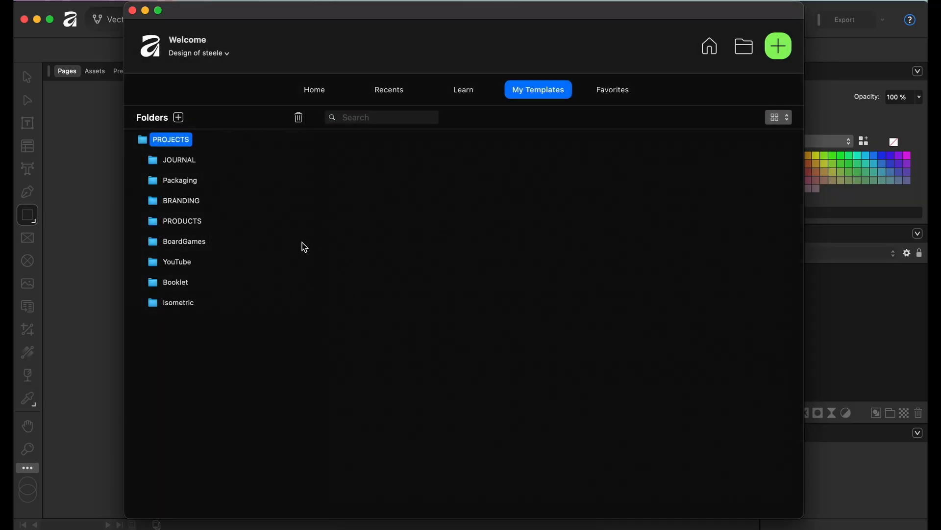
click(191, 245)
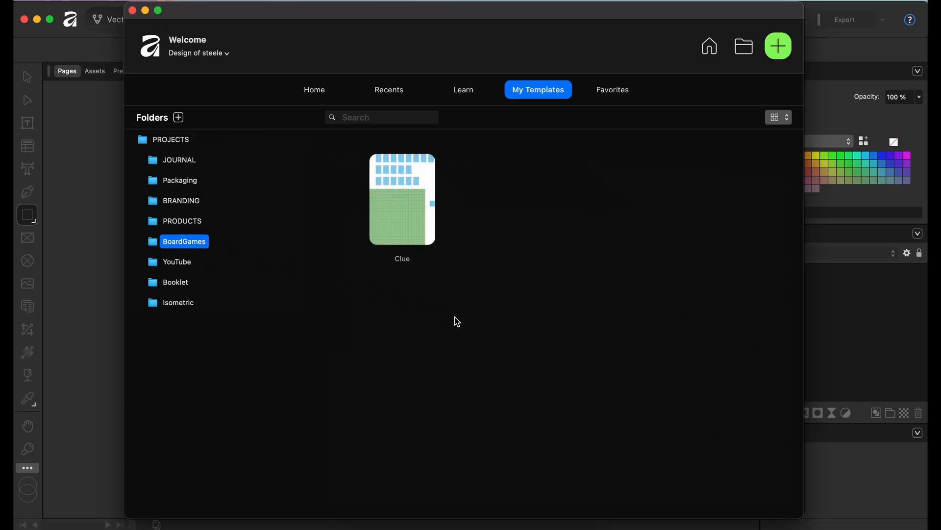
Add the BoardGames folder to My Templates as its own top-level folder and select it
click(179, 117)
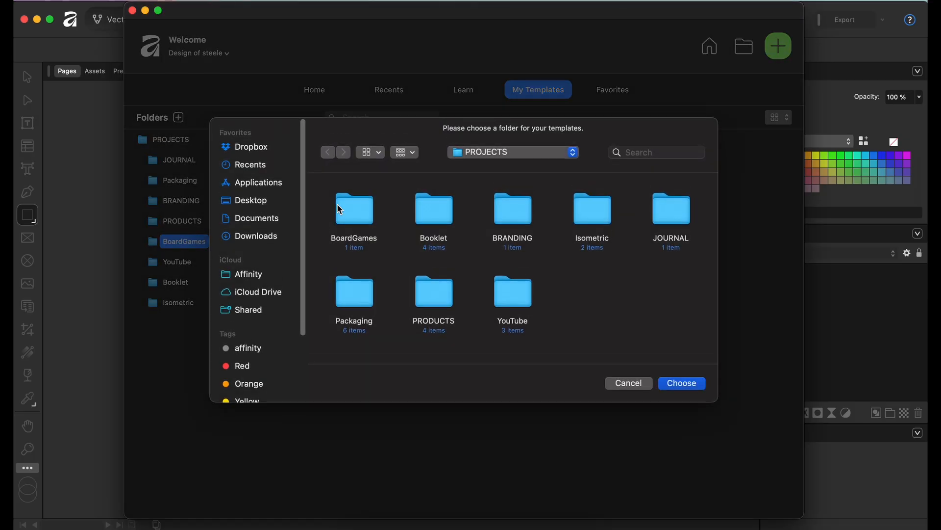
click(356, 212)
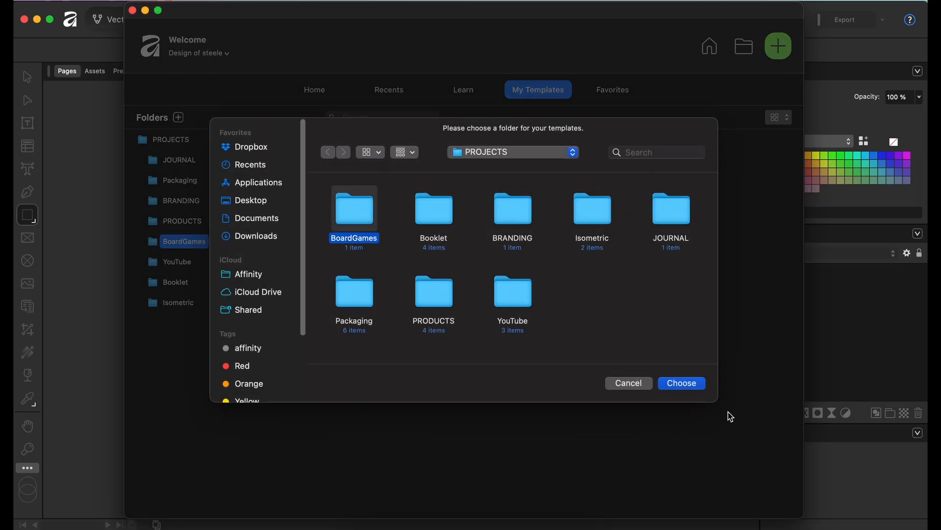
click(682, 384)
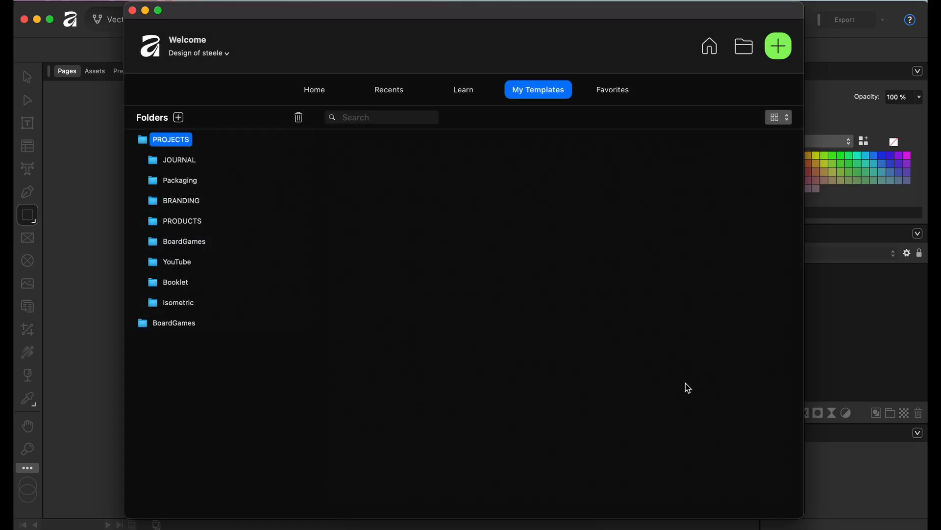
click(180, 324)
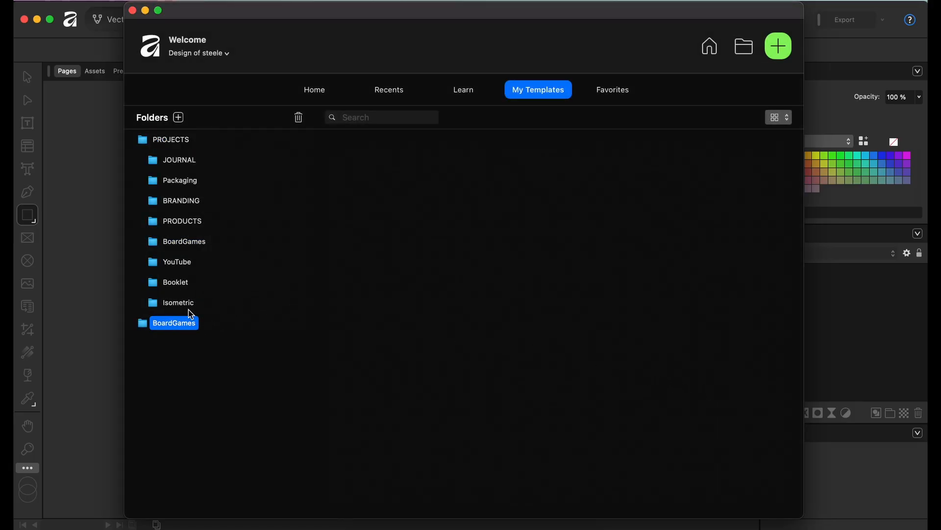
Show the templates in the separate top-level BoardGames folder, then remove that folder from My Templates
click(193, 322)
click(190, 320)
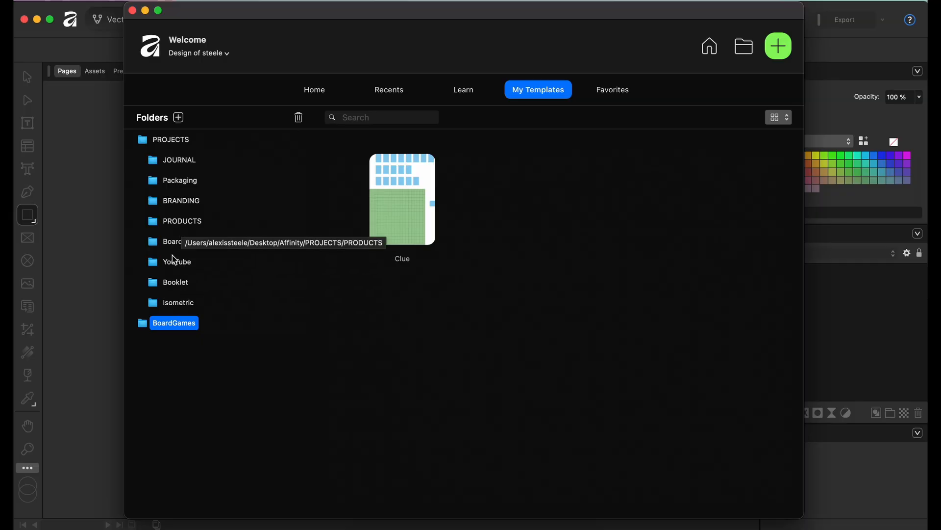
click(297, 117)
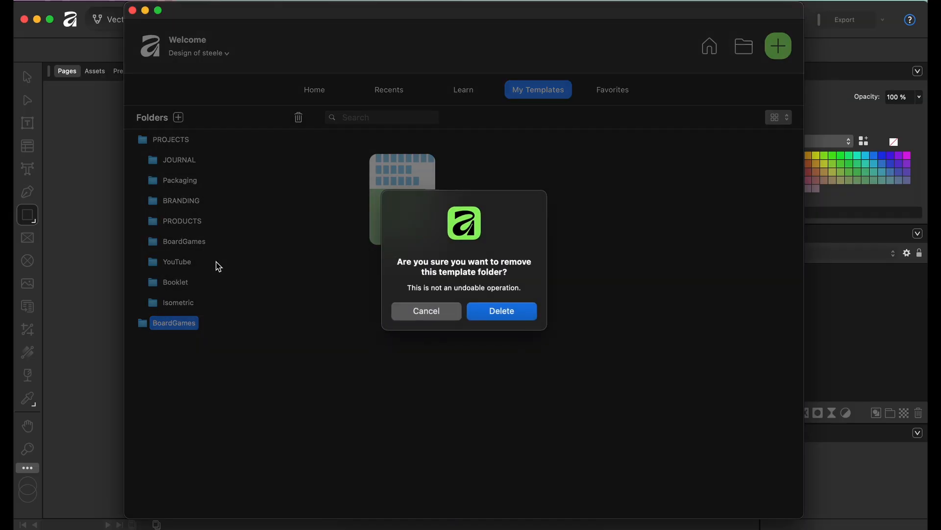
click(509, 318)
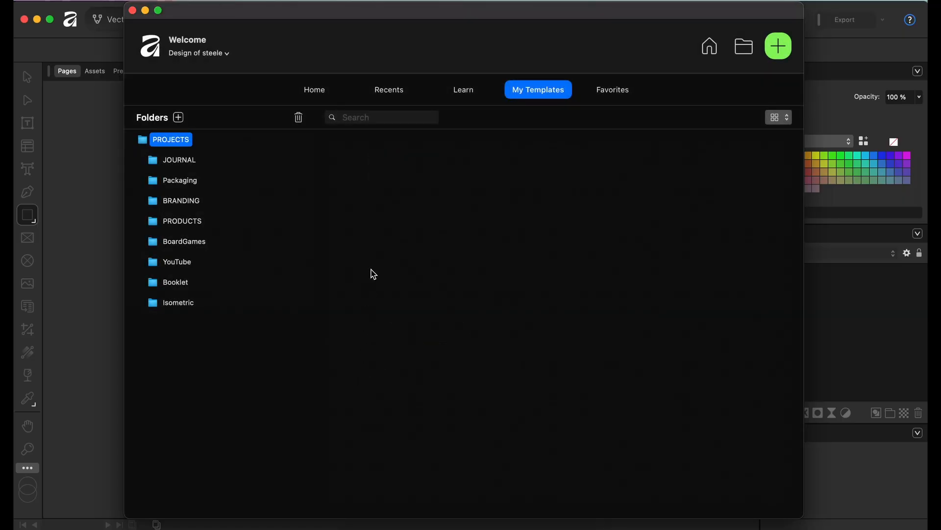
Look through the templates in the JOURNAL, Packaging, BRANDING and PRODUCTS folders
click(187, 166)
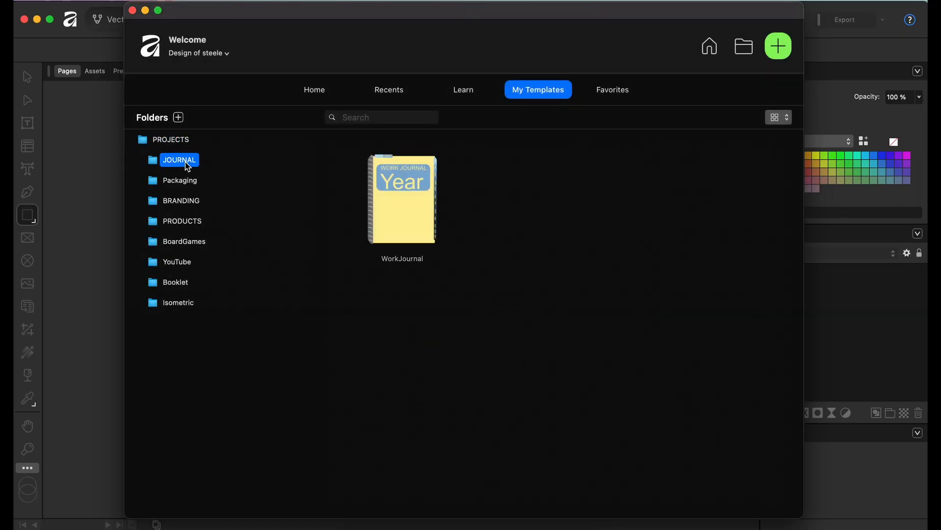
click(185, 178)
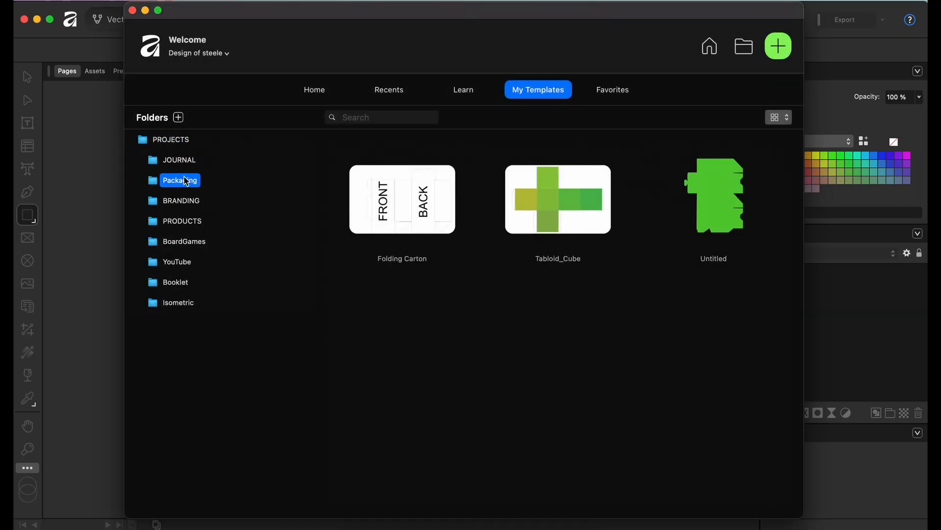
click(178, 206)
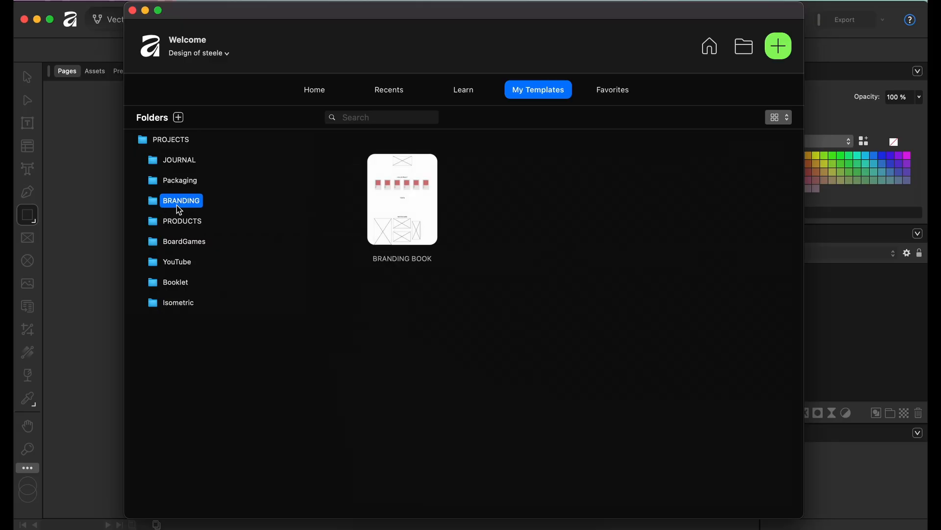
click(191, 226)
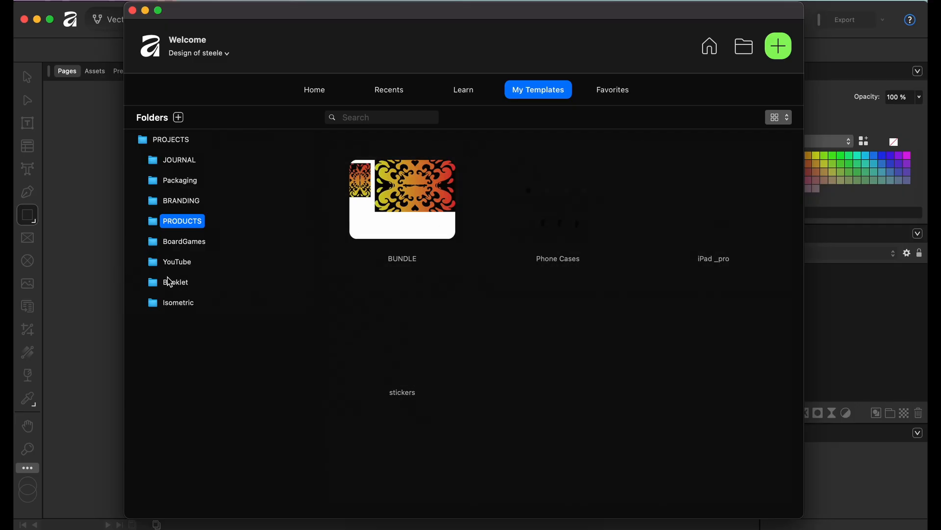
click(184, 162)
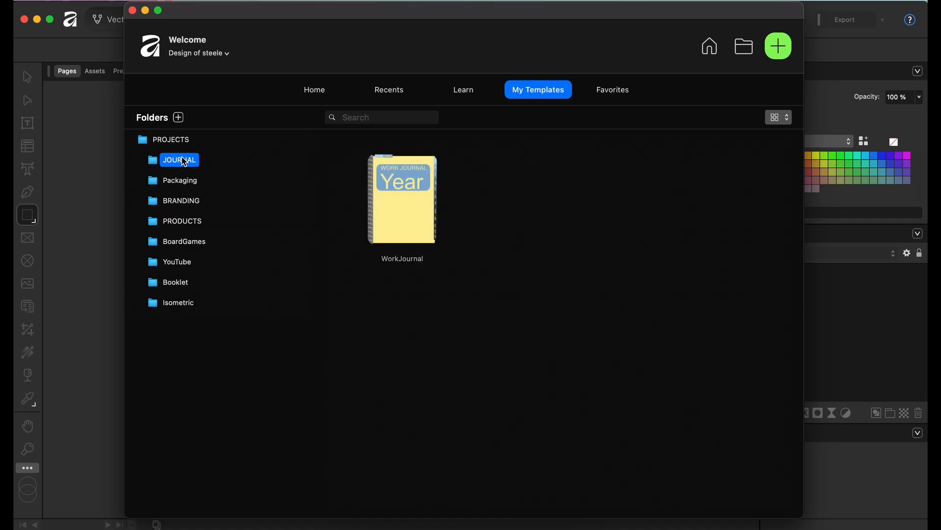
click(177, 181)
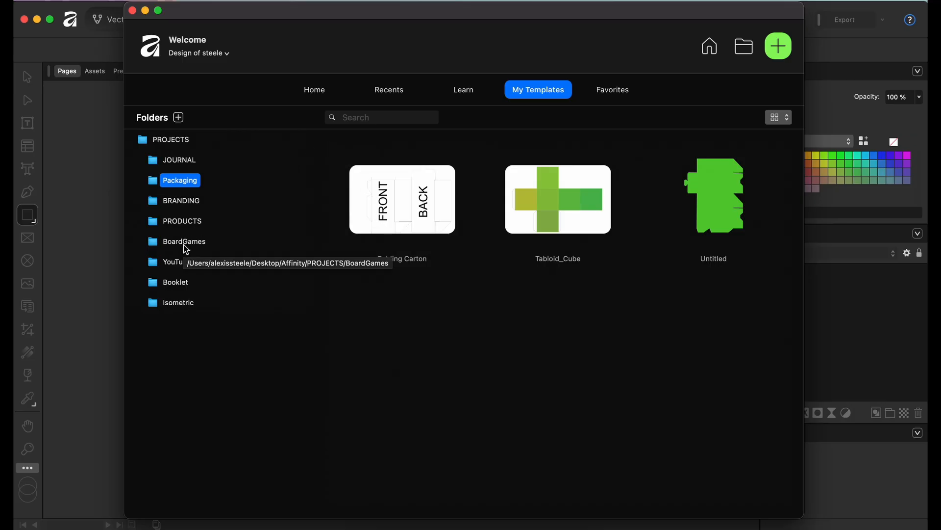
Create a document from the WorkJournal template in the JOURNAL folder and change the cover text "Year" to 2028
click(188, 165)
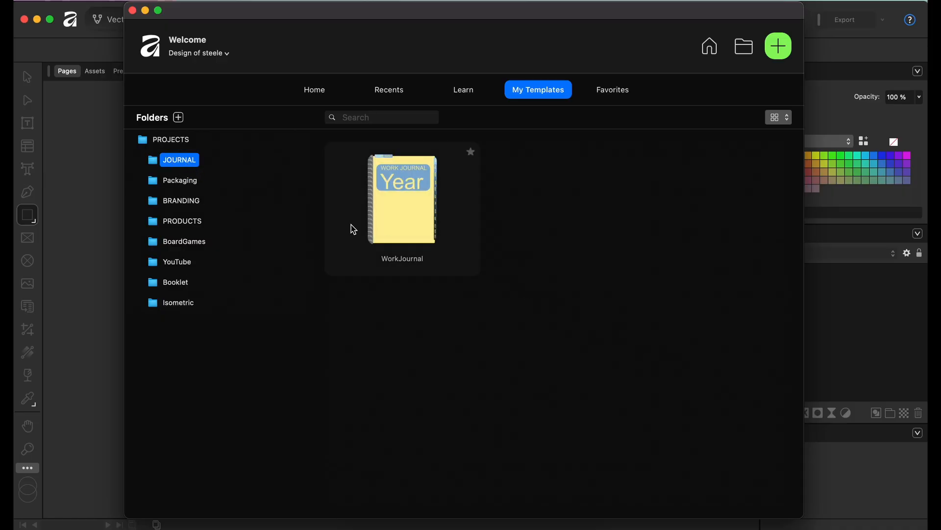
double_click(433, 230)
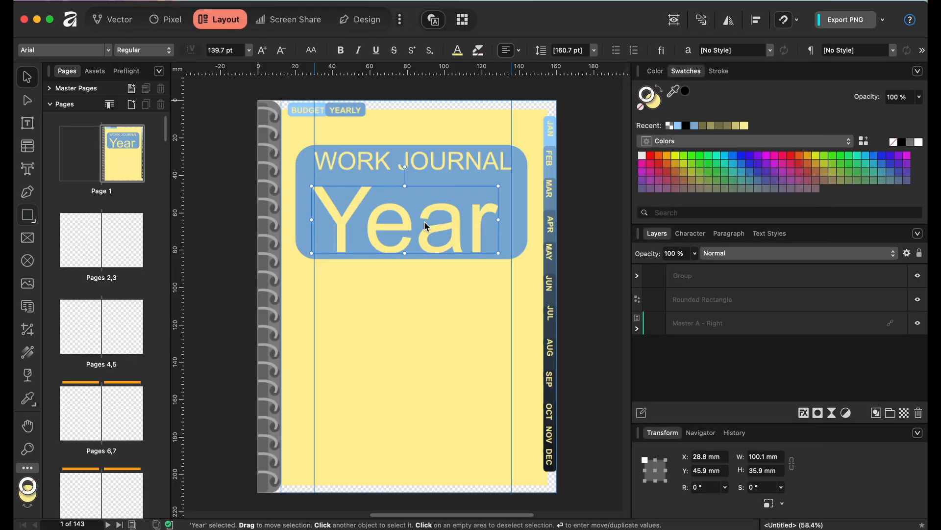
double_click(384, 220)
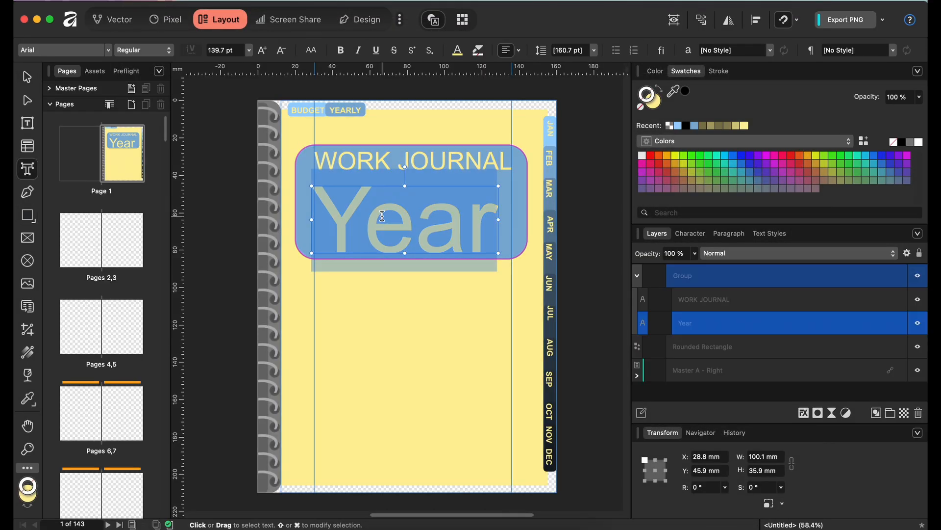
text(20)
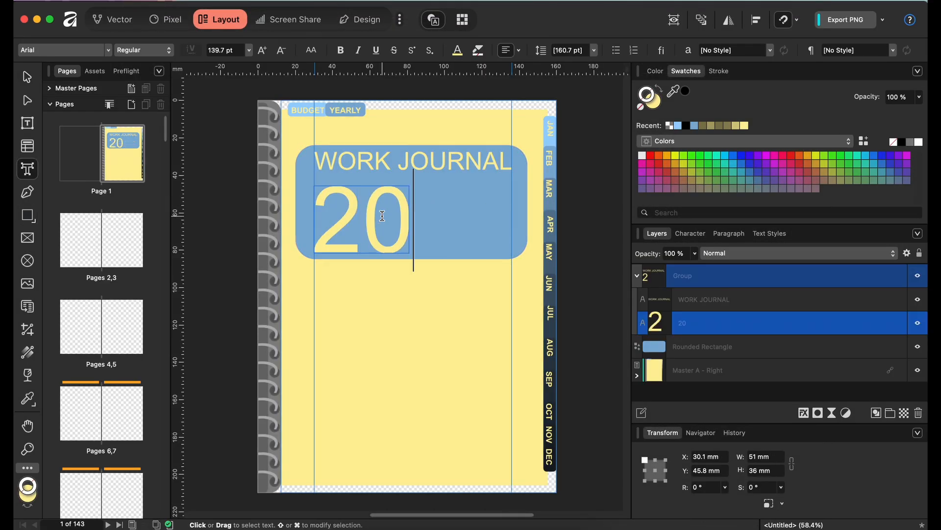
text(28)
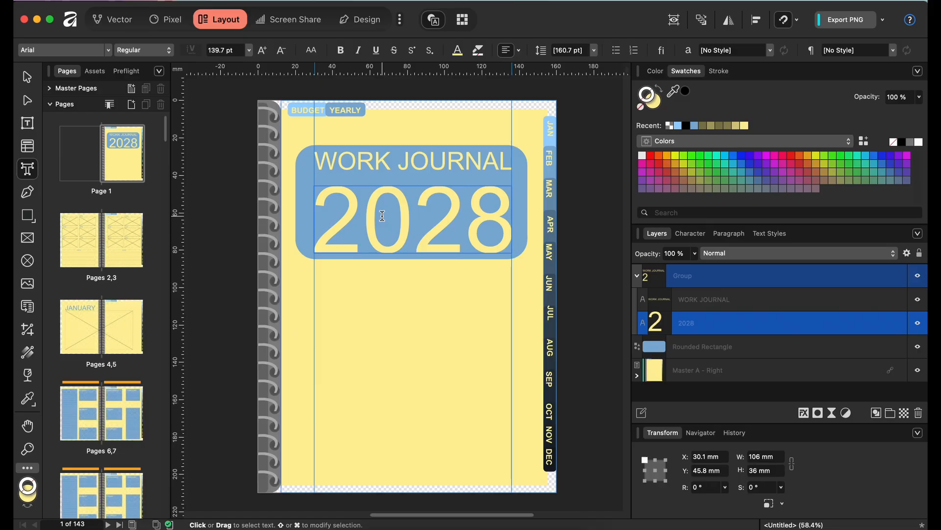
Save the journal document on the Desktop as Journal 2028
key(super+s)
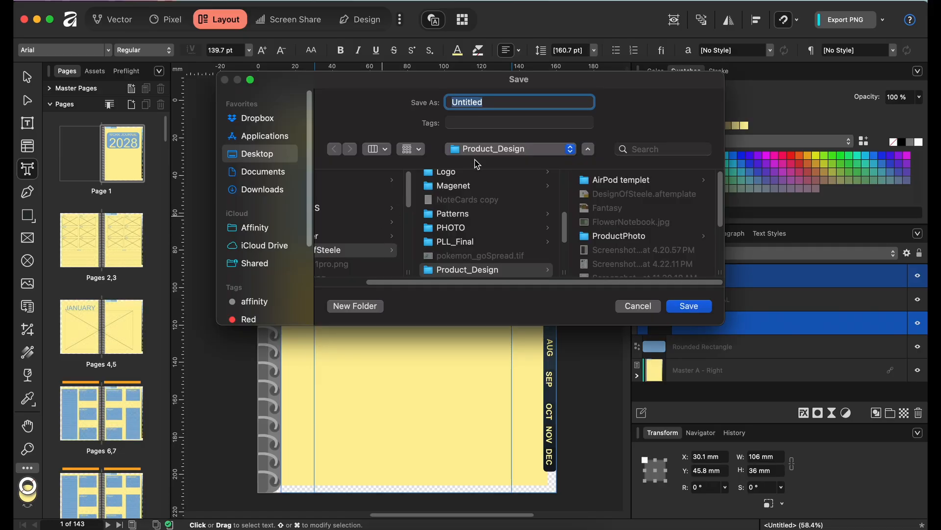
text(J)
click(483, 150)
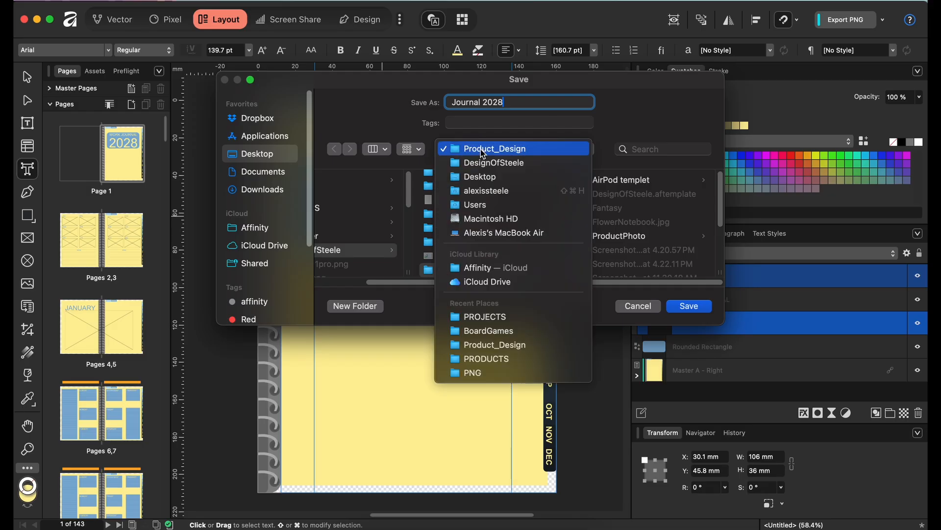
click(484, 178)
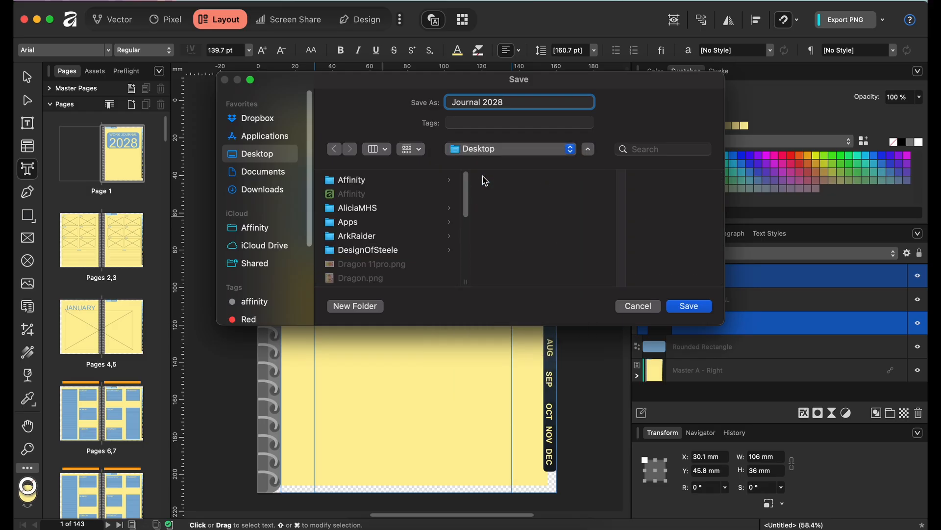
click(689, 306)
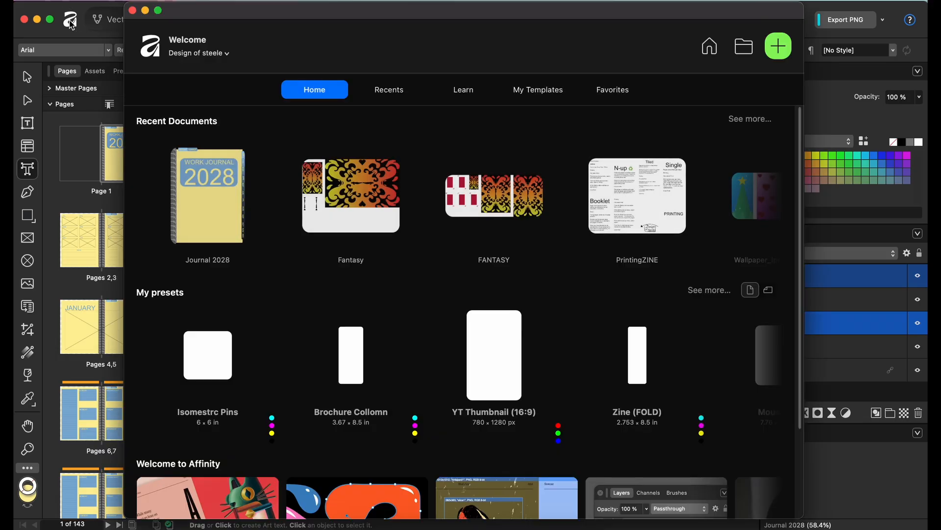
Create a new document from the iPad _pro template in the PRODUCTS folder of My Templates
click(70, 21)
click(519, 92)
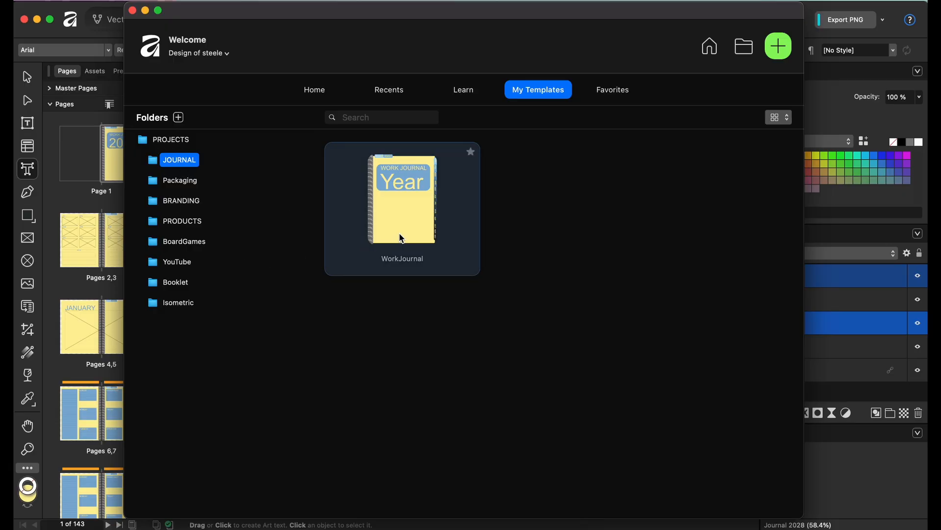
click(179, 186)
click(188, 227)
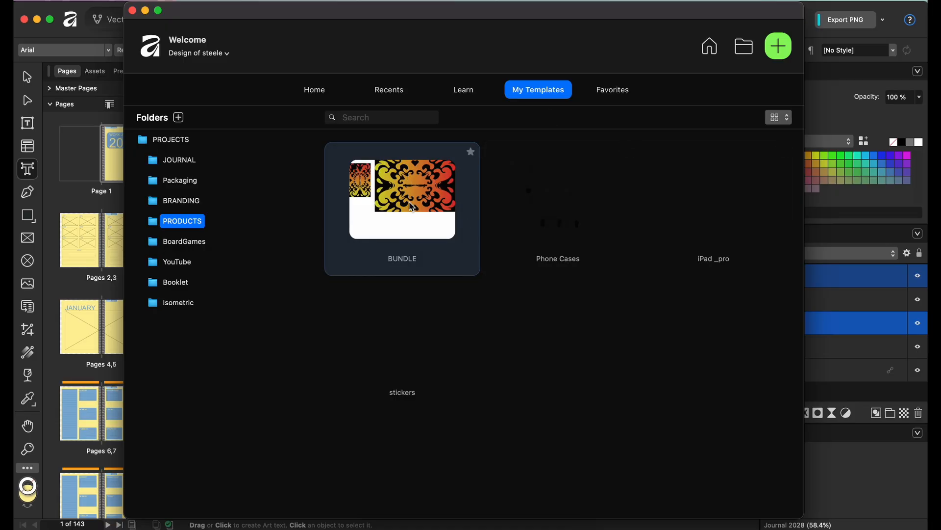
double_click(737, 214)
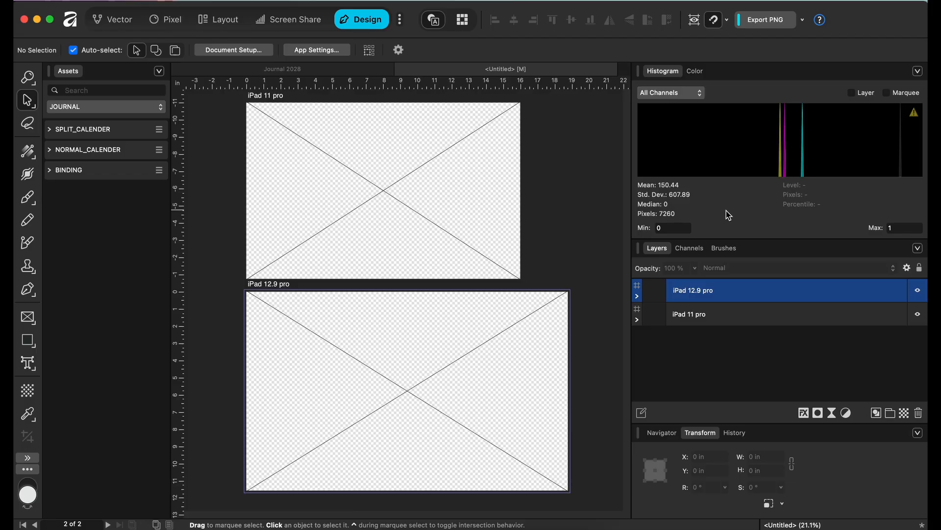
Select the iPad 11 pro artboard's picture frame and make the hidden IPAD-PRO-11.png guide layer visible
scroll(378, 223, up, 3)
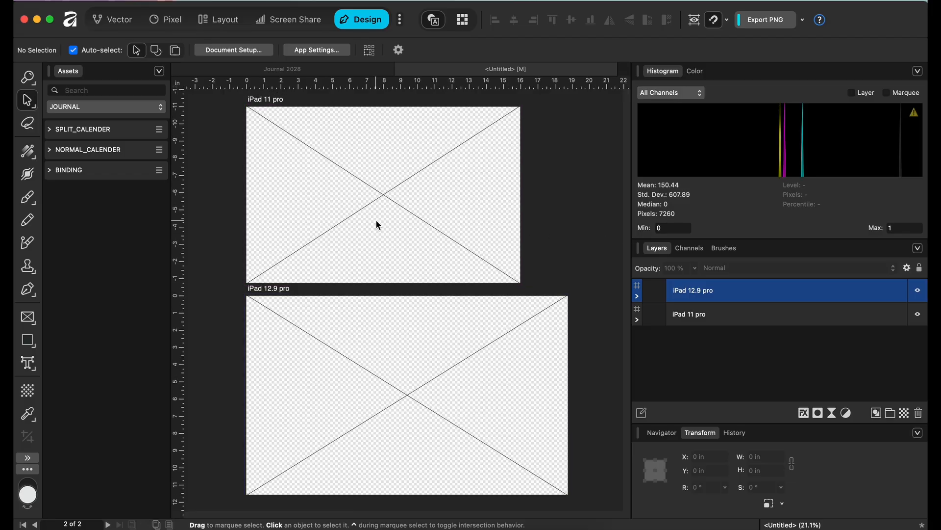
scroll(378, 220, down, 5)
scroll(381, 219, up, 5)
scroll(380, 219, down, 3)
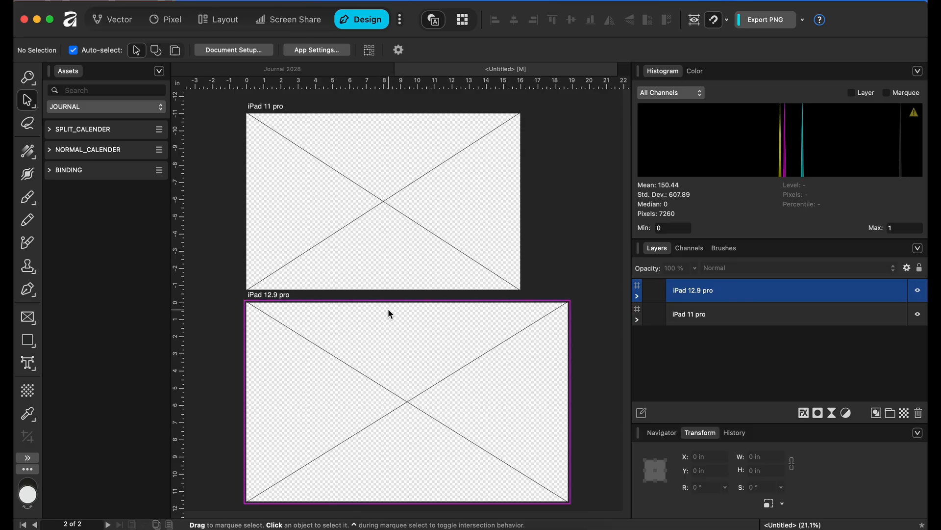
click(413, 223)
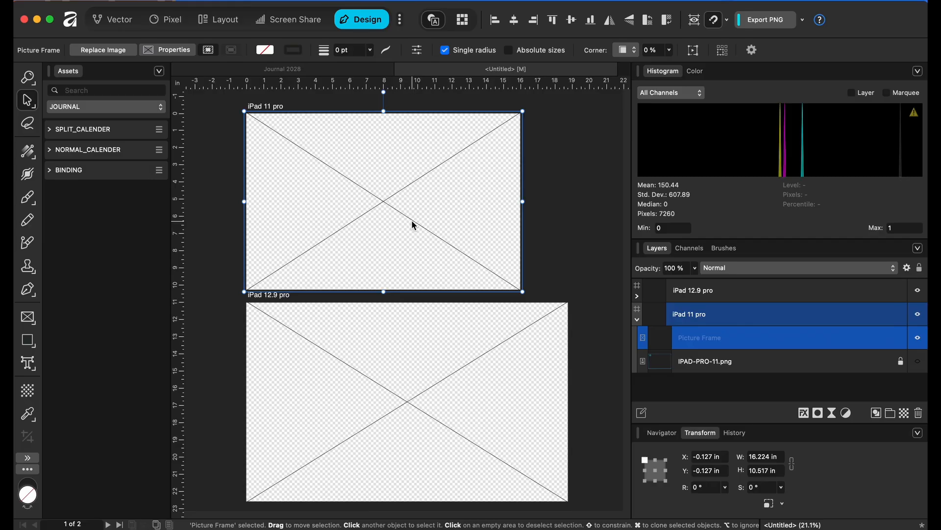
click(921, 366)
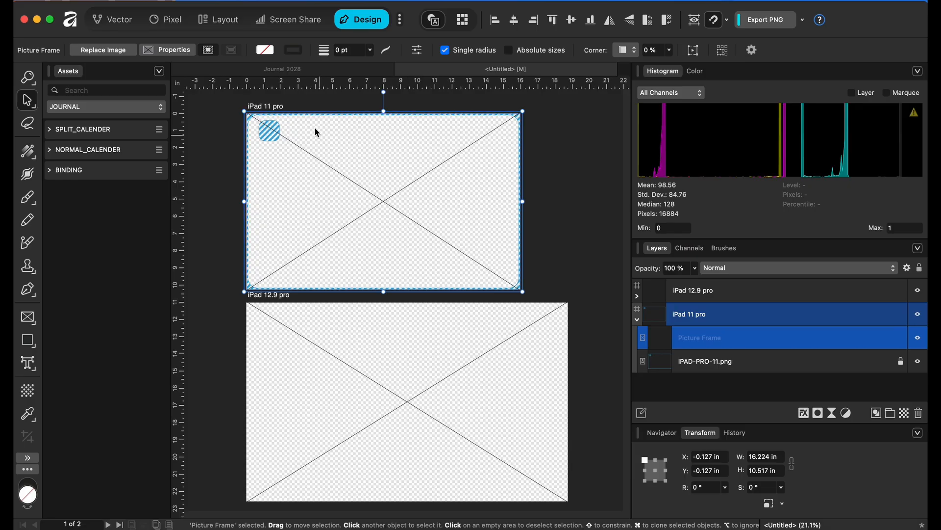
Browse the Desktop for an image to replace the content of the iPad 11 pro picture frame
click(126, 50)
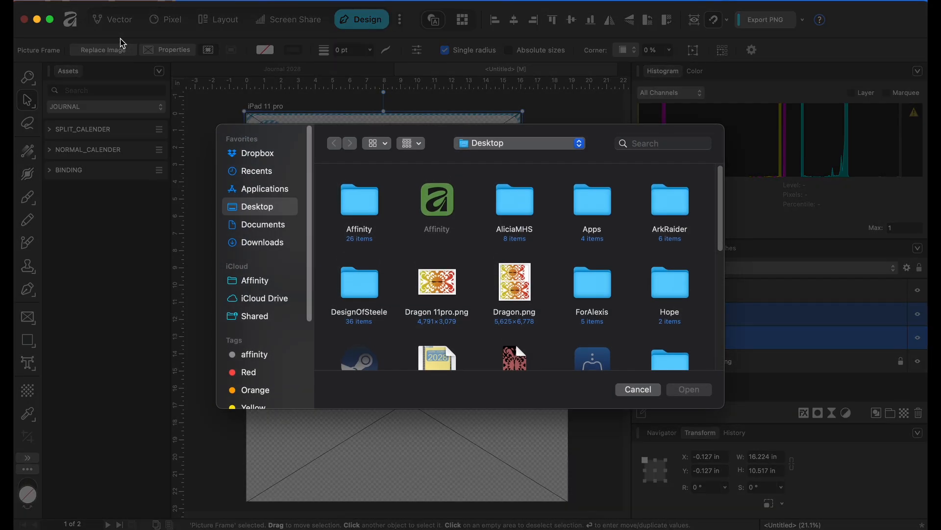
scroll(514, 269, down, 3)
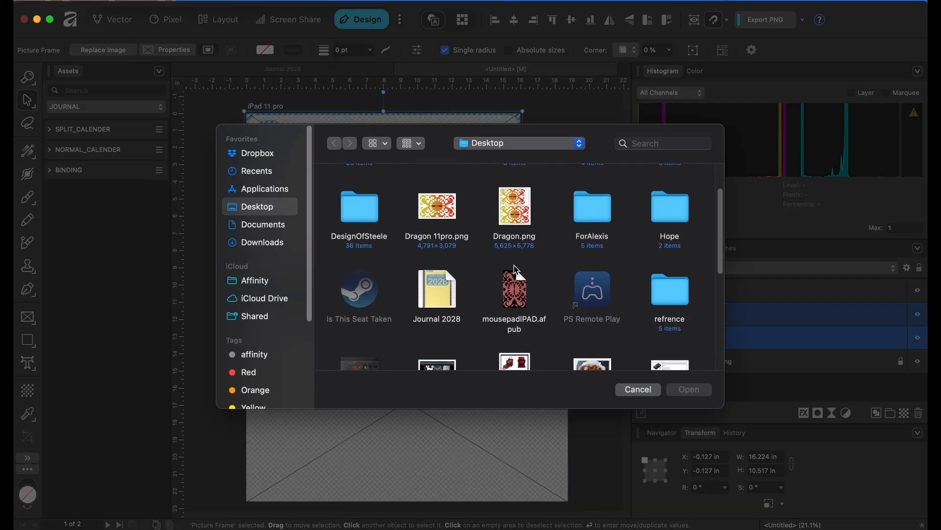
scroll(514, 269, down, 3)
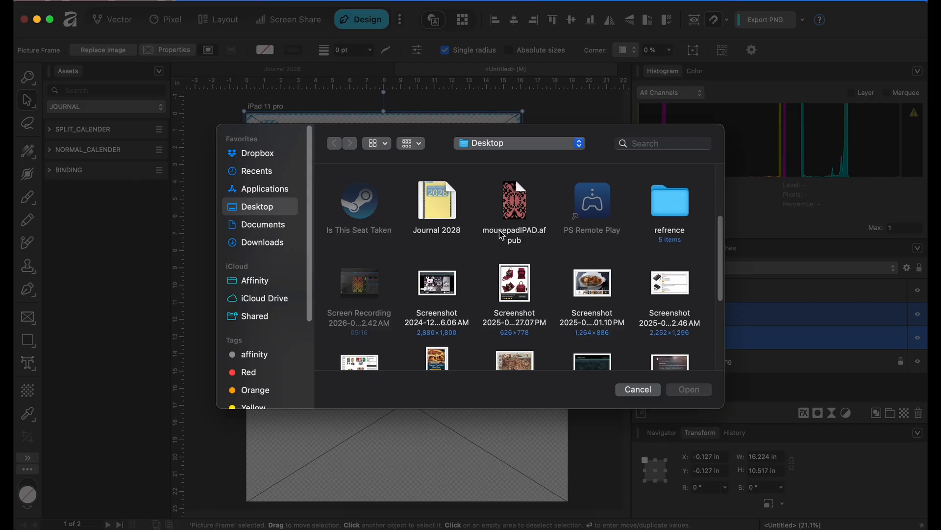
scroll(547, 278, down, 4)
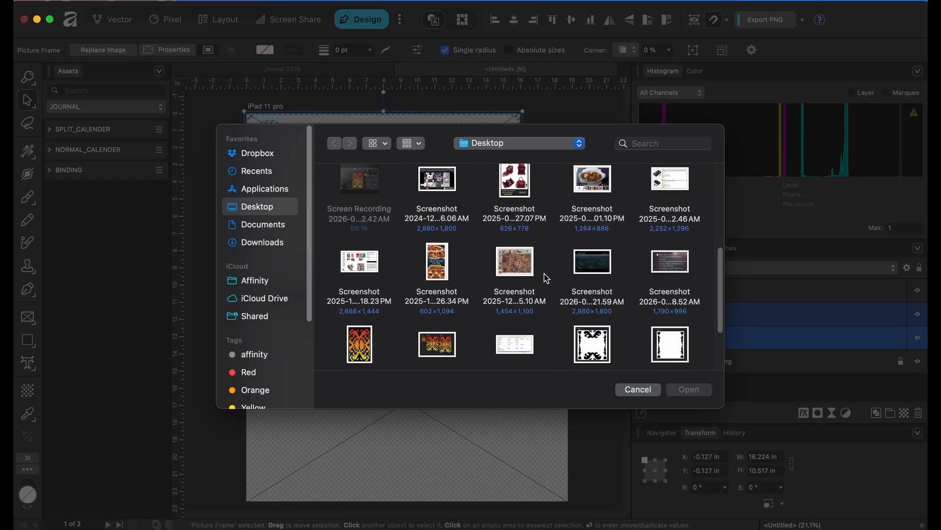
scroll(547, 278, down, 3)
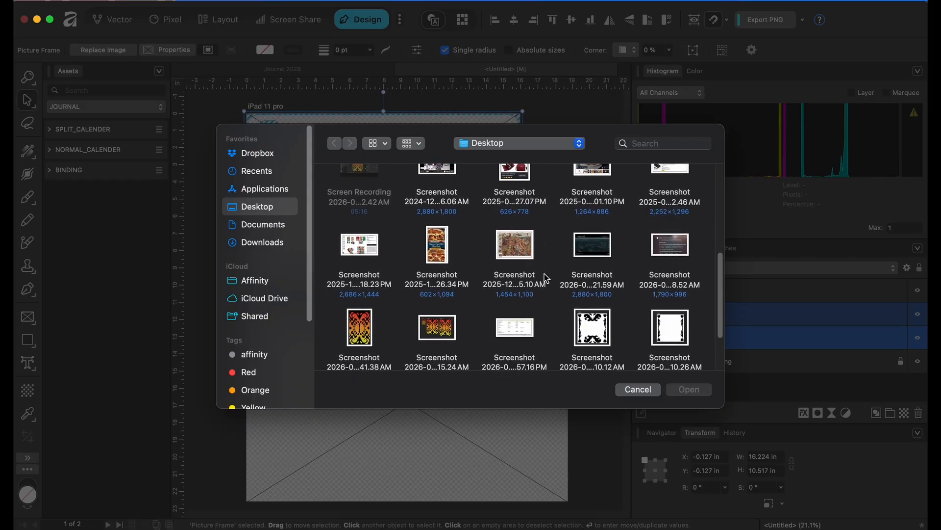
scroll(547, 277, up, 4)
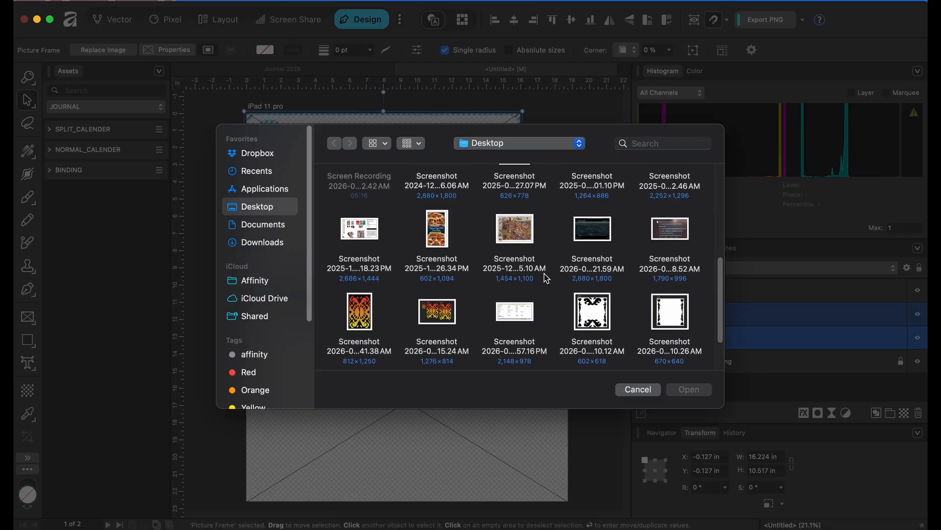
scroll(547, 278, up, 5)
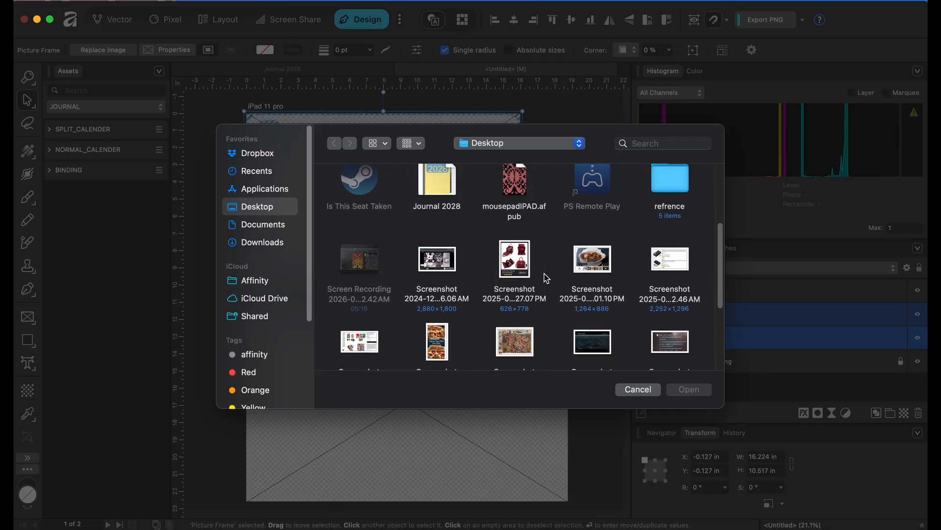
scroll(547, 278, up, 4)
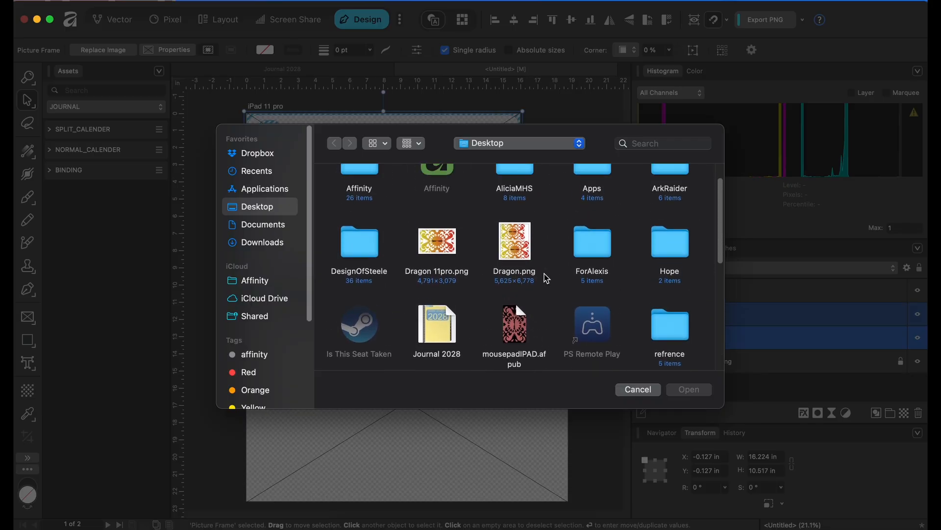
scroll(546, 278, up, 1)
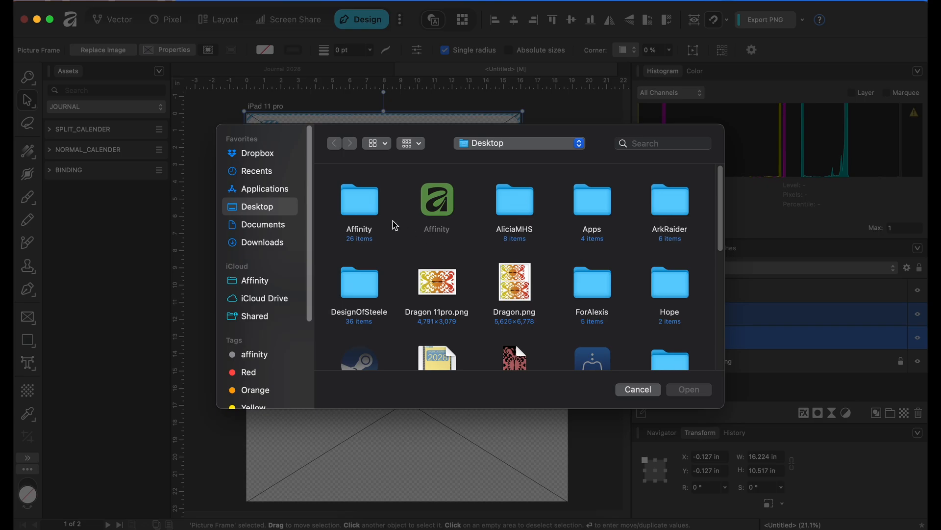
Look through the Desktop's Affinity folder for replacement artwork and return to the Desktop
double_click(345, 200)
scroll(478, 249, down, 3)
scroll(478, 250, down, 2)
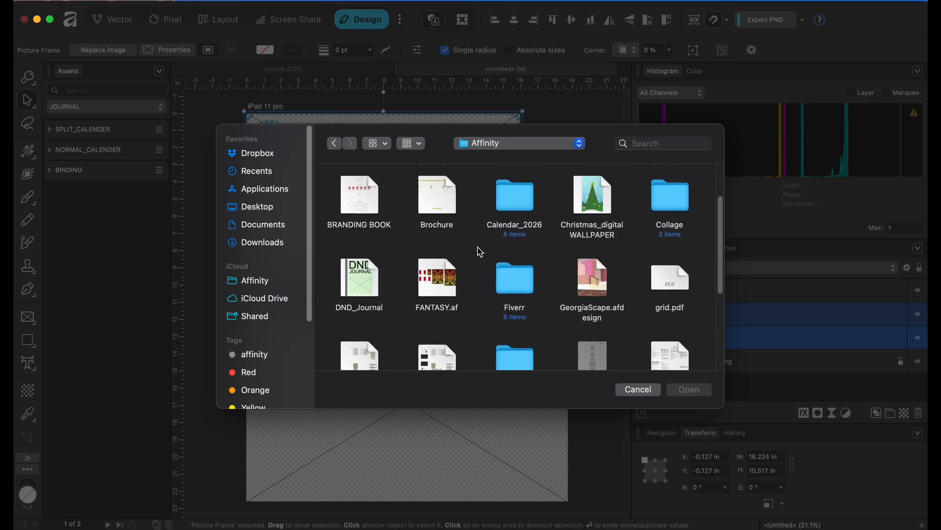
scroll(478, 249, down, 5)
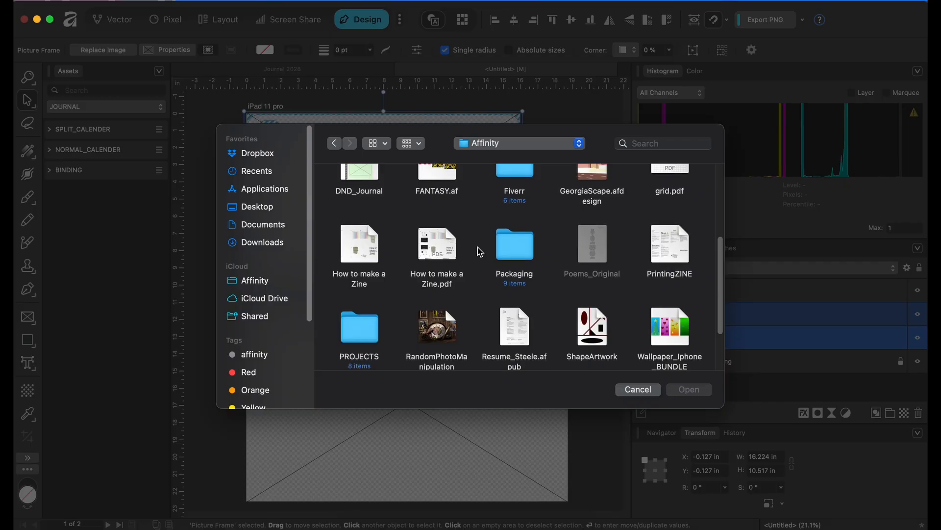
scroll(478, 249, down, 3)
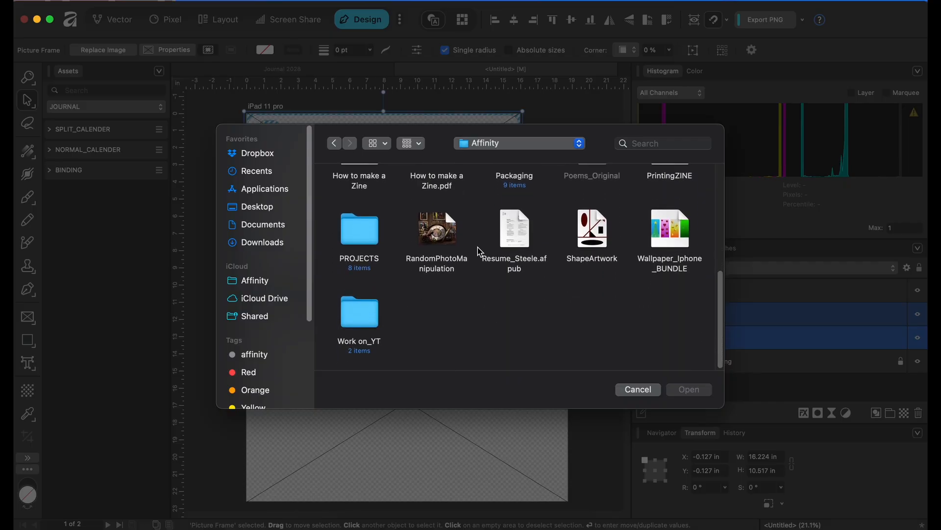
scroll(505, 250, up, 10)
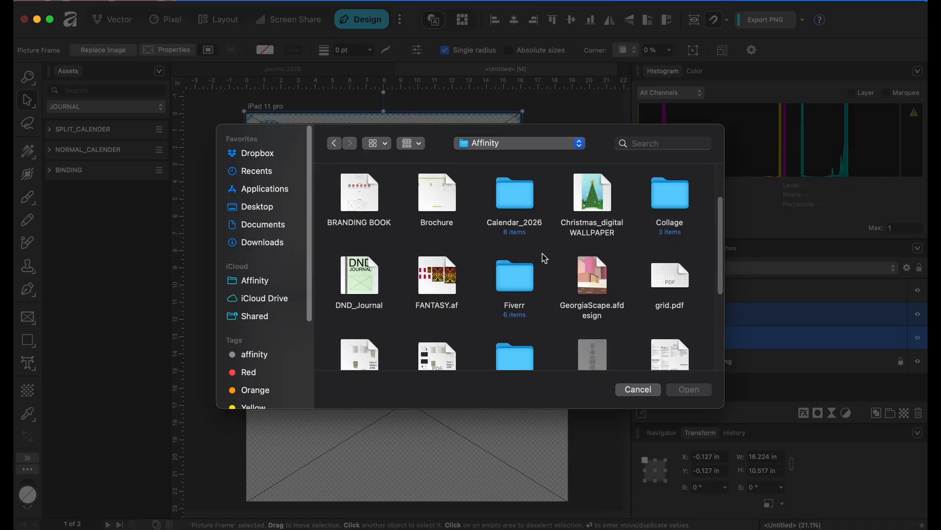
click(333, 147)
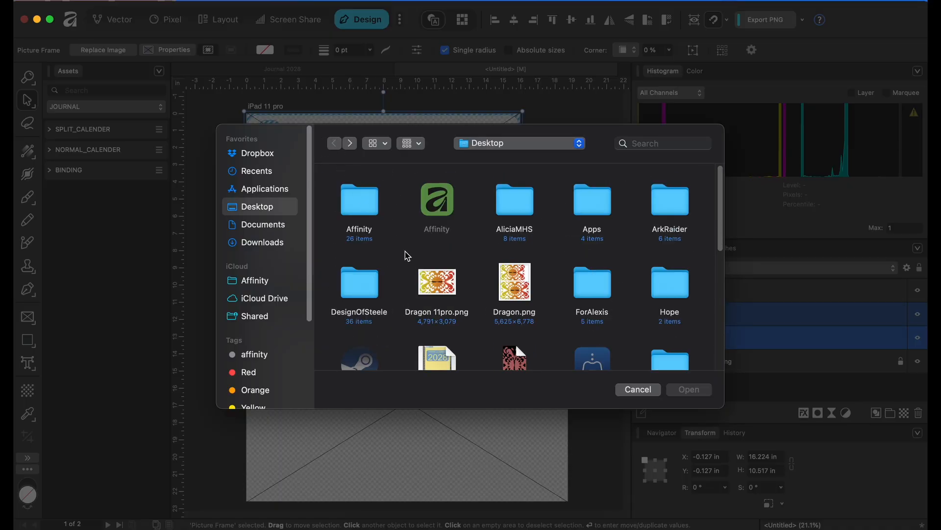
Preview PLL_BOARDGAME in the BoardGames folder inside DesignOfSteele, and cancel the image replacement
click(377, 284)
double_click(359, 289)
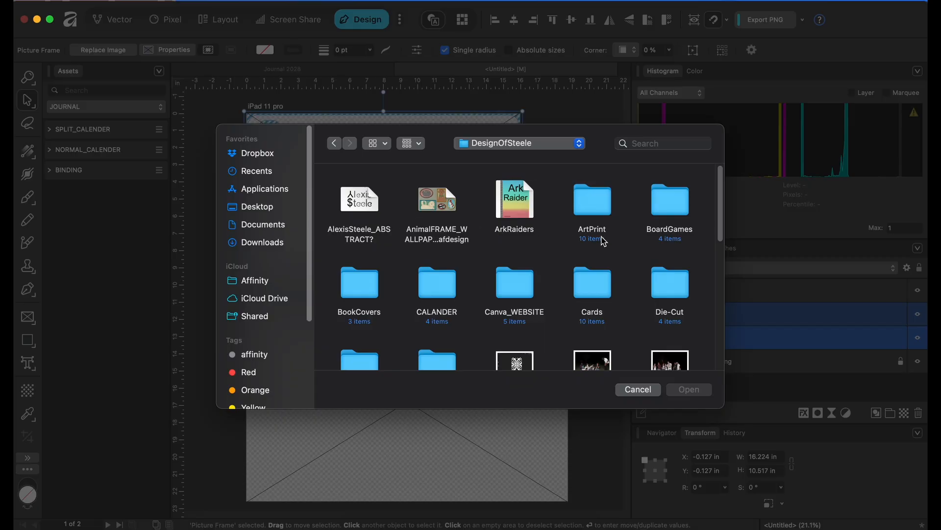
double_click(670, 209)
click(573, 209)
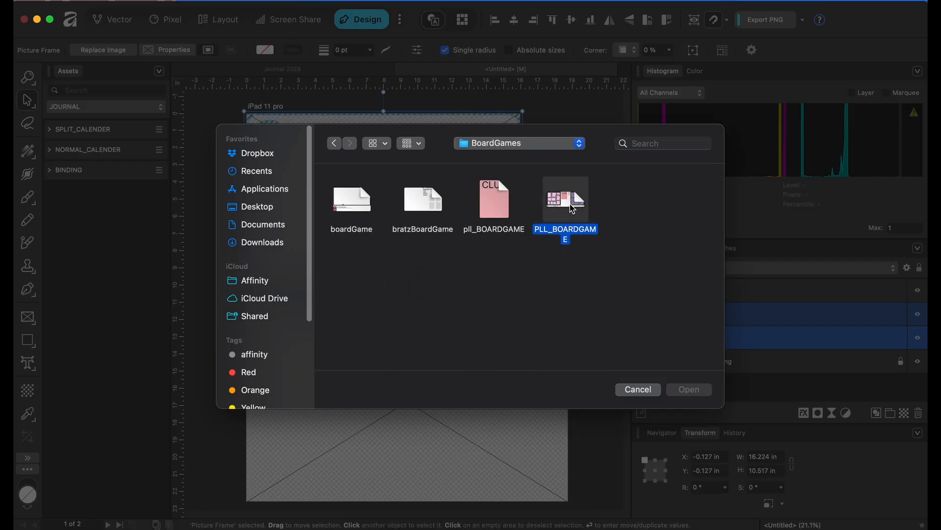
key(space)
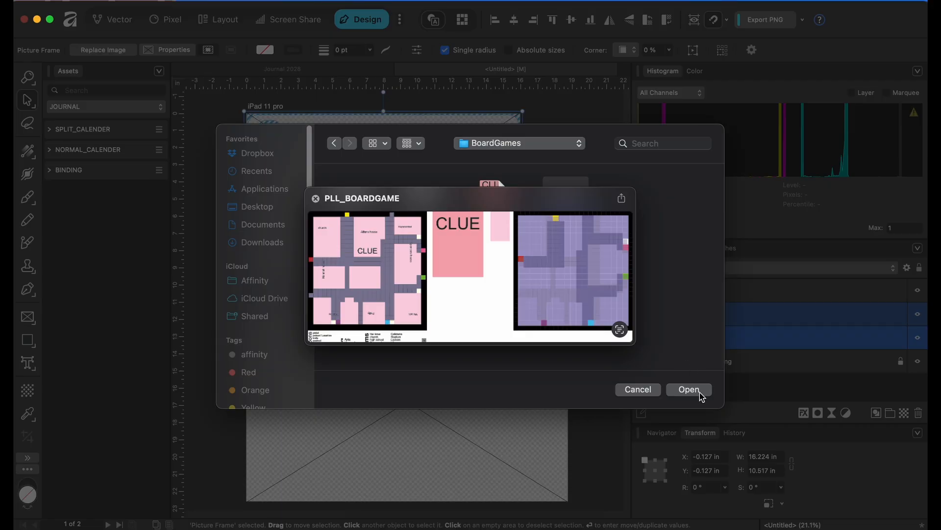
click(634, 392)
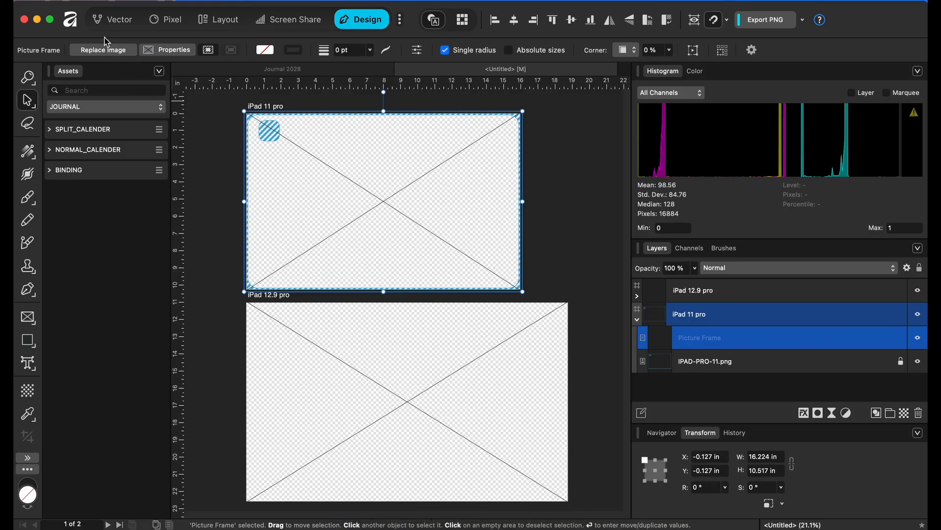
Preview the bratzBoardGame and boardGame files as possible frame images, and cancel the image replacement
click(110, 49)
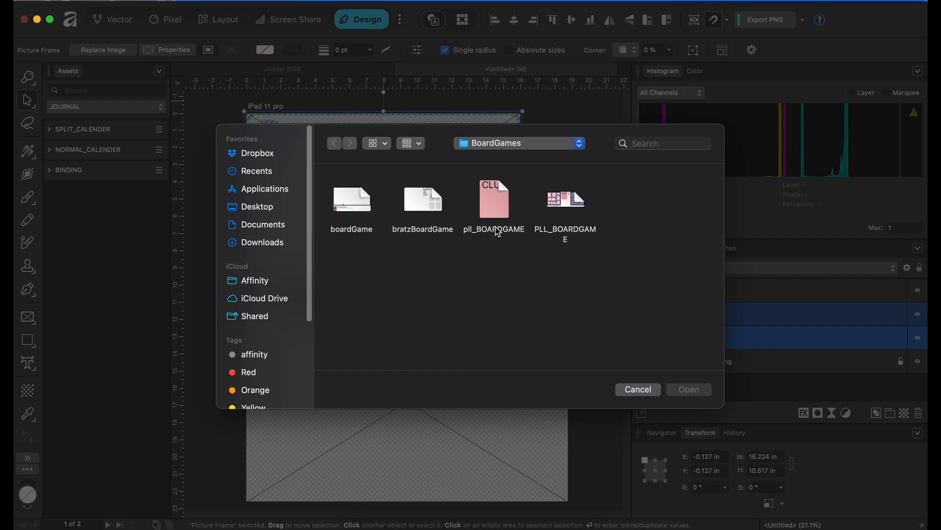
click(426, 202)
key(Right)
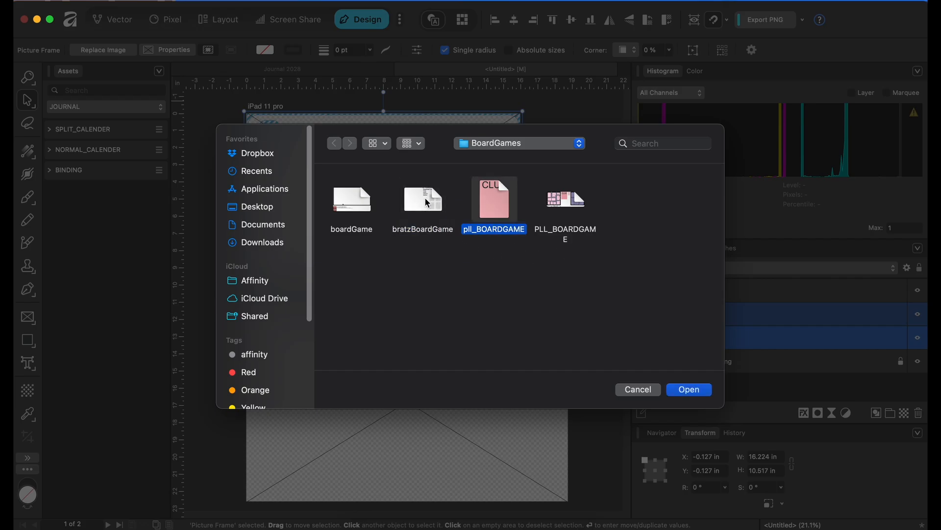
key(Left)
key(space)
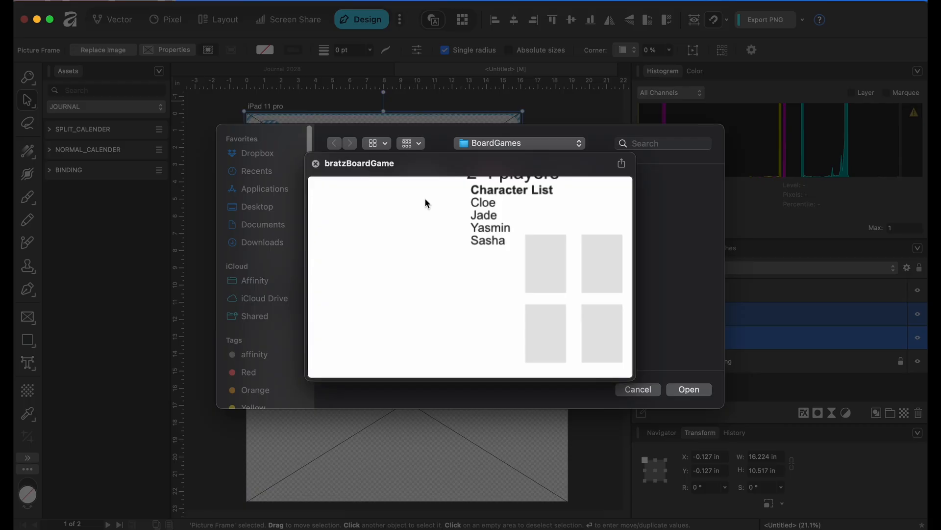
key(space)
click(355, 207)
key(space)
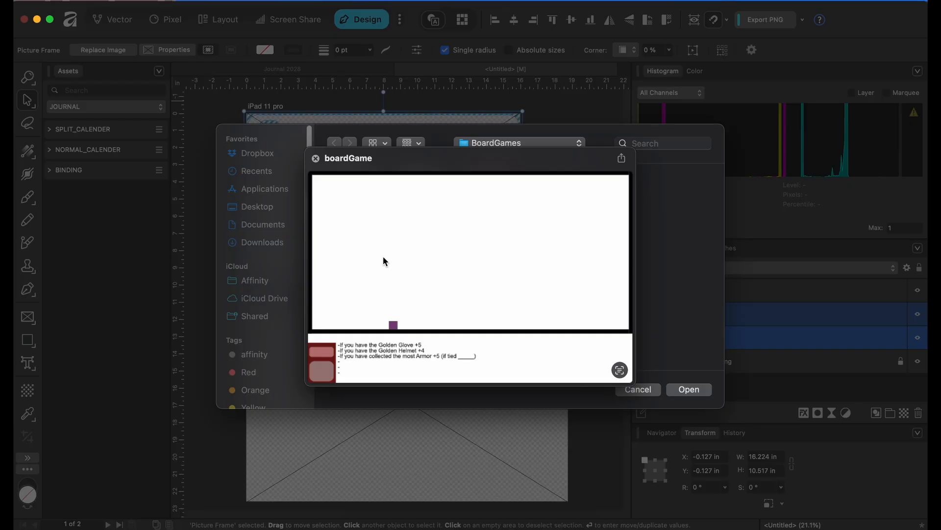
click(316, 159)
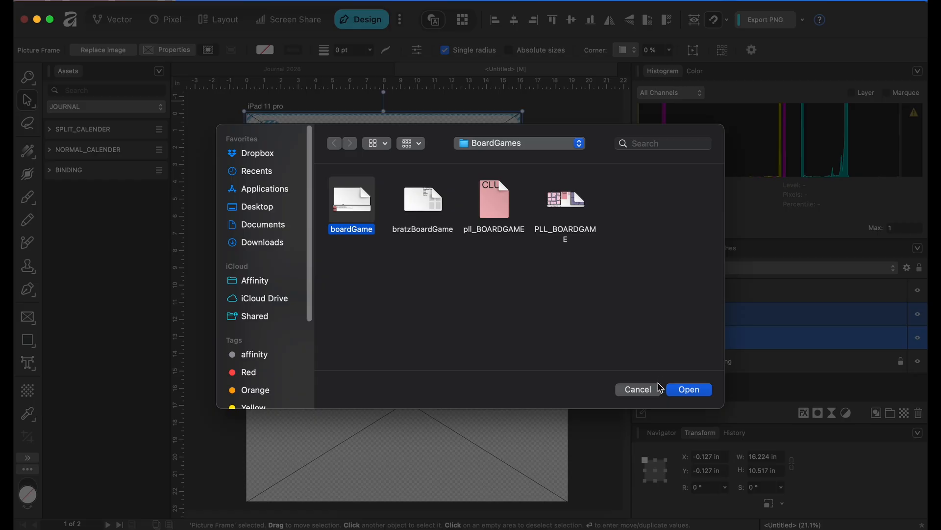
click(638, 390)
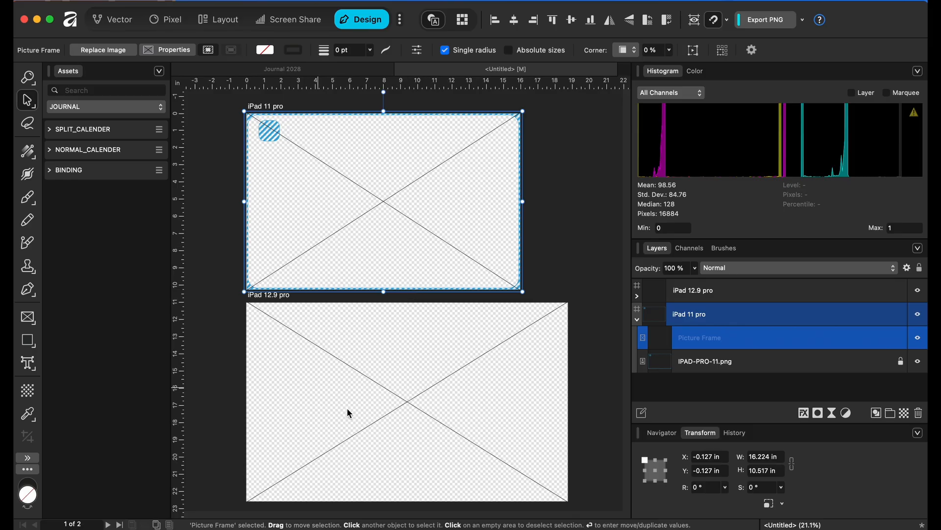
Fill the iPad 11 pro picture frame with Dragon 11pro.png from the Desktop
click(103, 50)
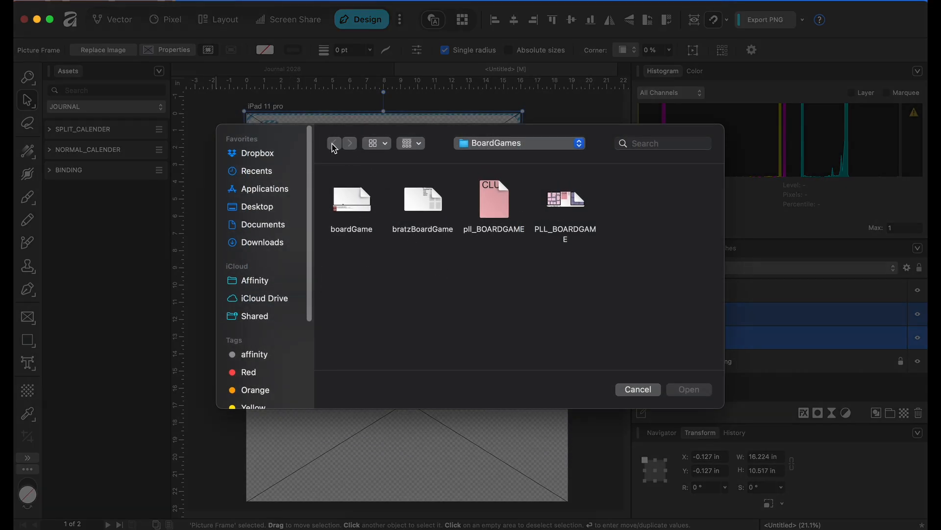
click(261, 210)
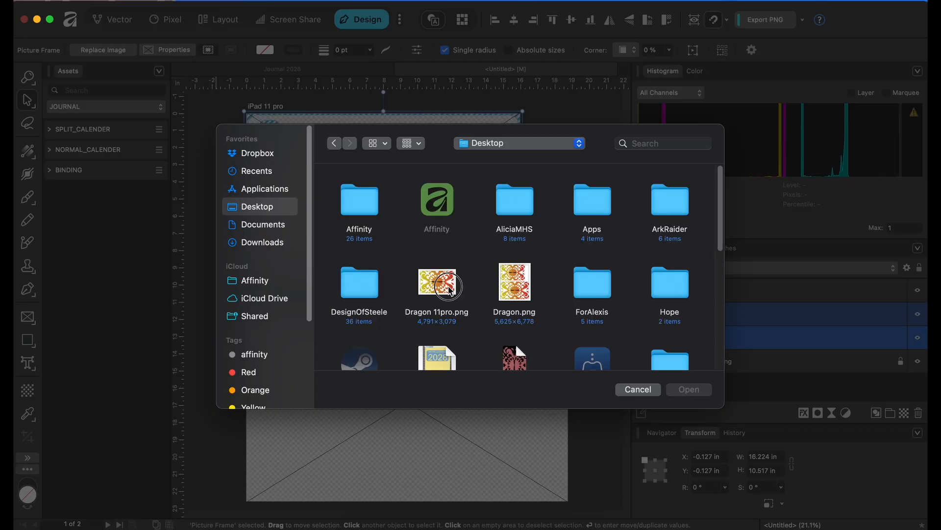
click(451, 294)
click(688, 387)
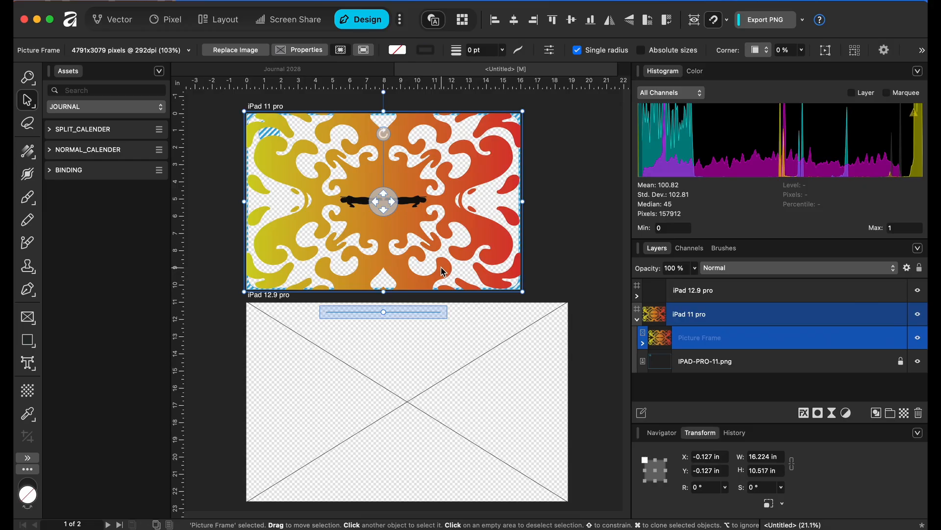
Resize the Dragon 11pro.png image inside the picture frame to about 15.97 by 10.26 in, positioned at X 0, Y 0
drag(385, 116, 422, 112)
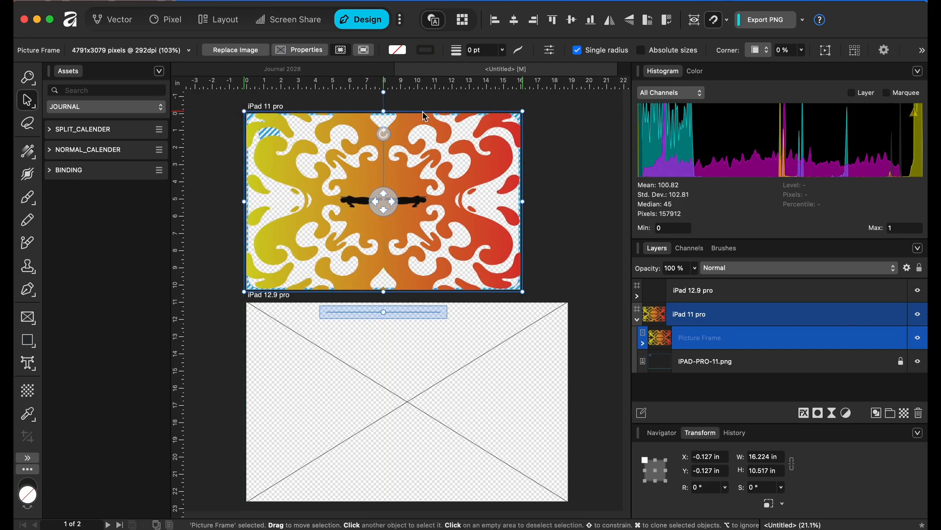
click(643, 343)
click(752, 359)
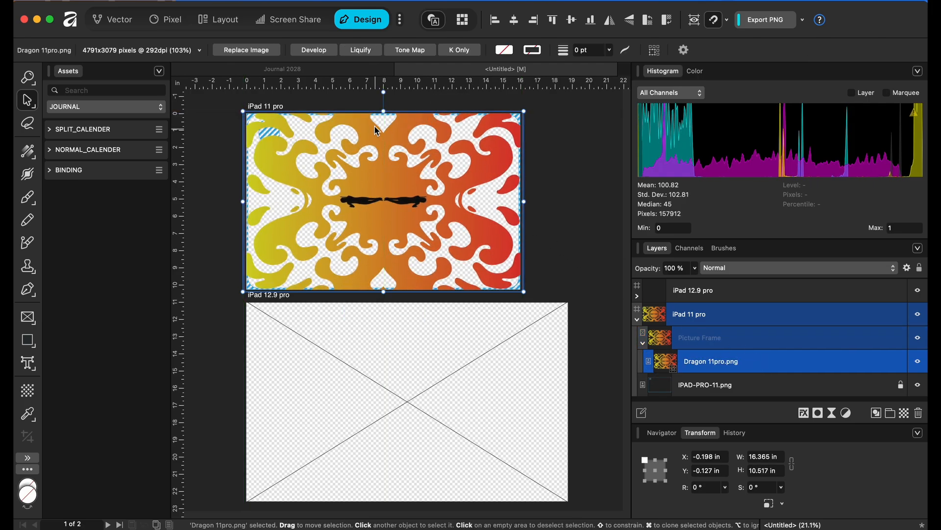
drag(384, 112, 435, 122)
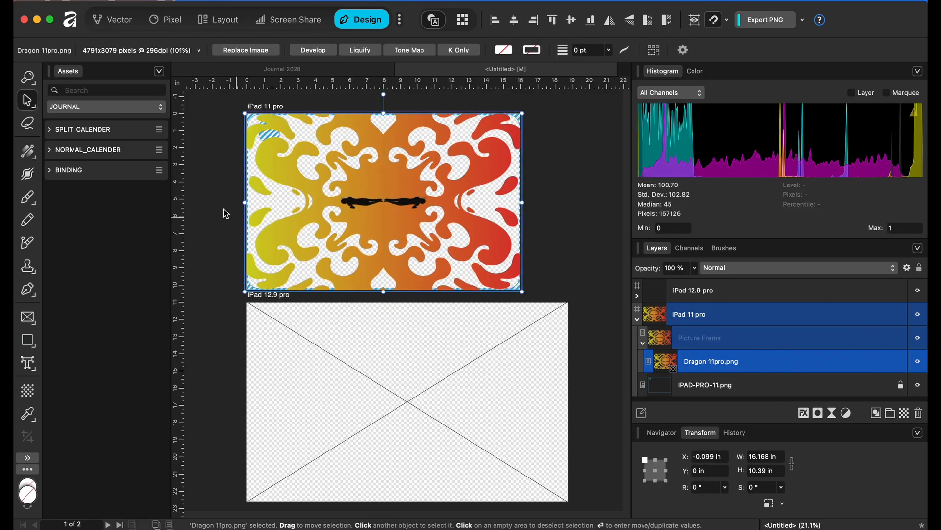
mouse_move(245, 202)
mouse_down()
mouse_move(255, 203)
mouse_move(247, 202)
mouse_up()
mouse_move(522, 202)
mouse_down()
mouse_move(512, 200)
mouse_move(521, 201)
mouse_up()
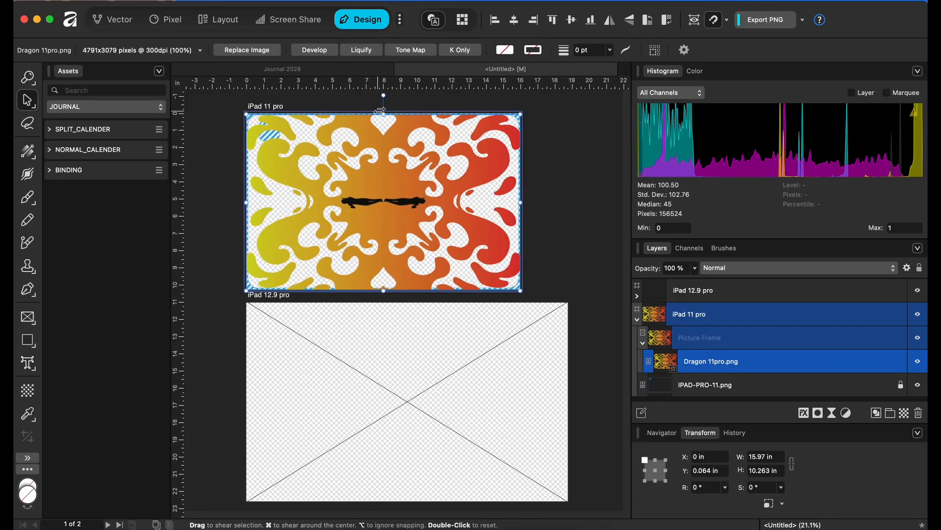
mouse_move(384, 108)
mouse_down()
mouse_move(384, 99)
mouse_move(384, 108)
mouse_up()
drag(383, 291, 384, 289)
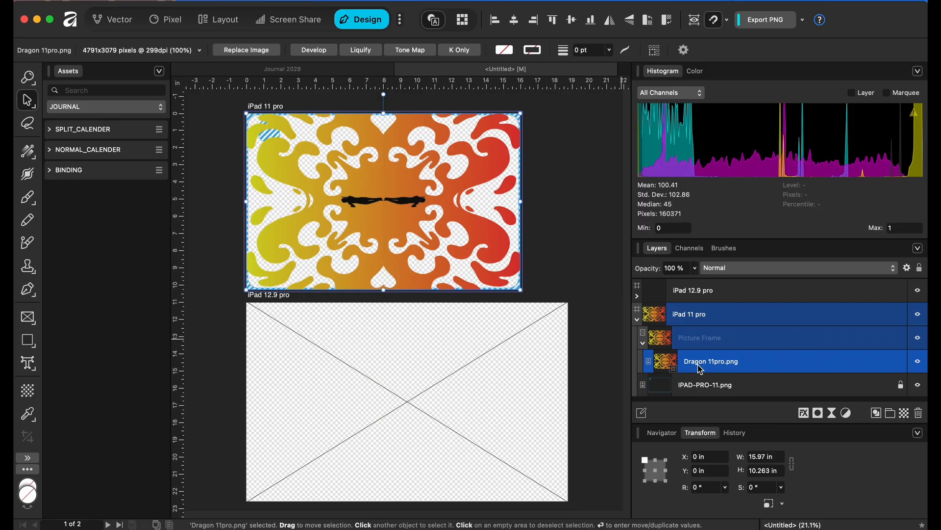
Draw a rectangle about 17.1 by 11 in over the iPad 11 pro artboard and place it beneath the picture frame, above the guide layer
click(28, 340)
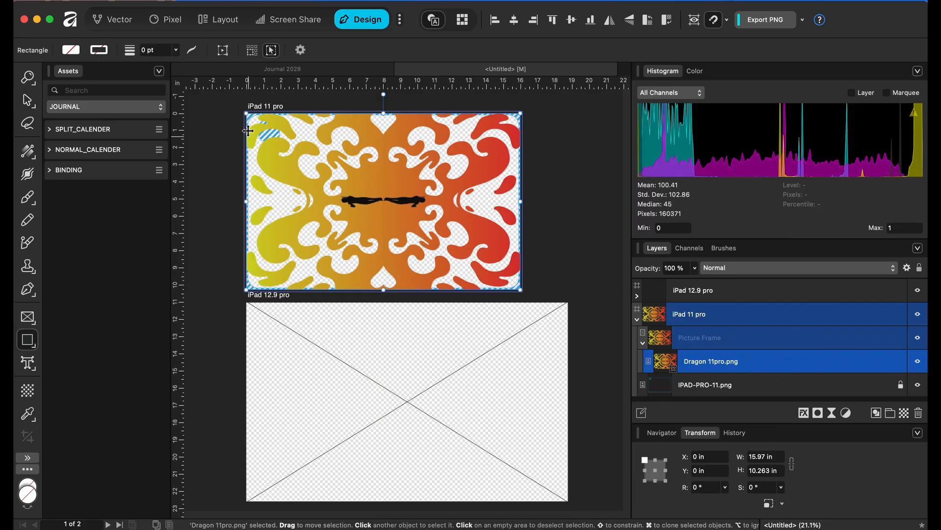
drag(239, 103, 533, 292)
drag(679, 366, 704, 396)
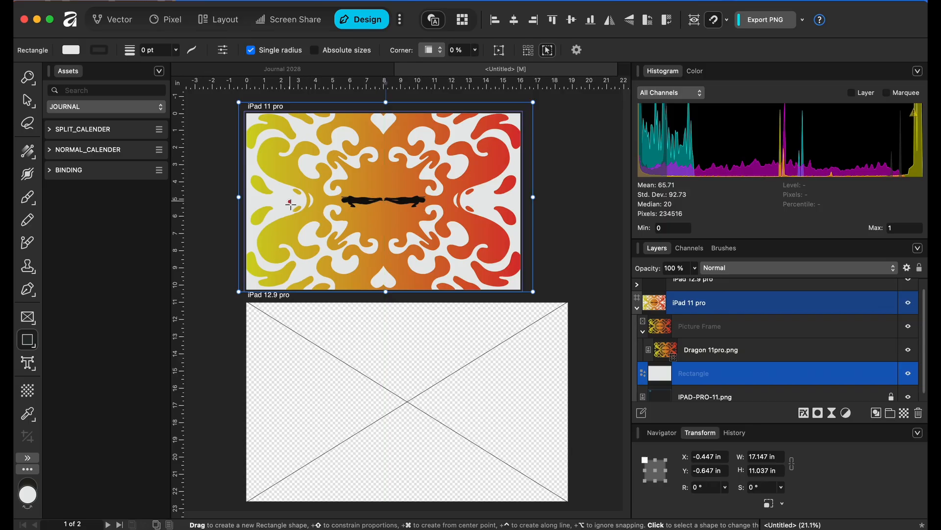
Swap the background rectangle's fill and stroke colors to give it a black fill with K at 100
click(695, 73)
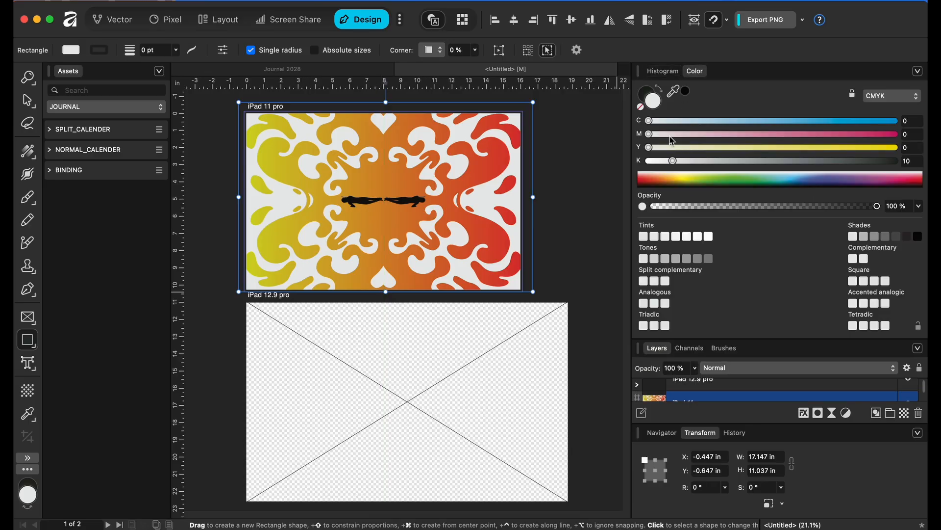
click(661, 92)
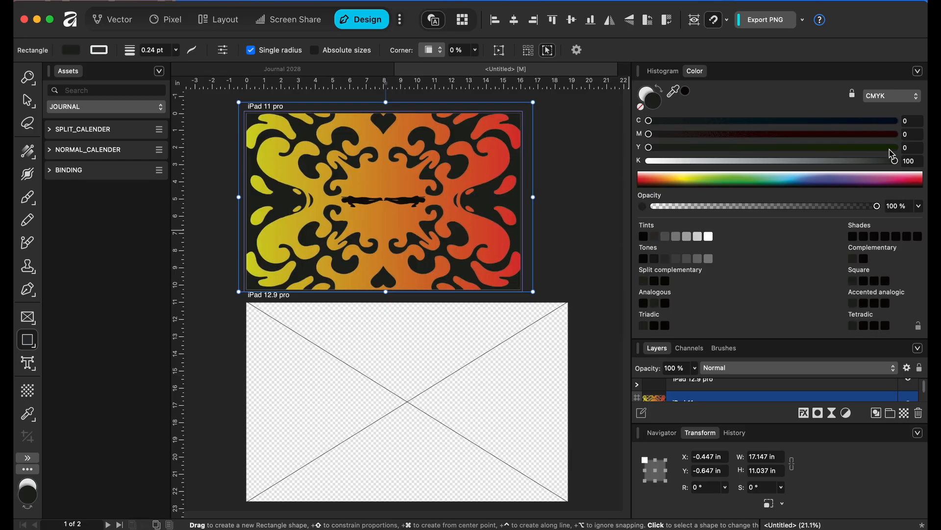
click(572, 229)
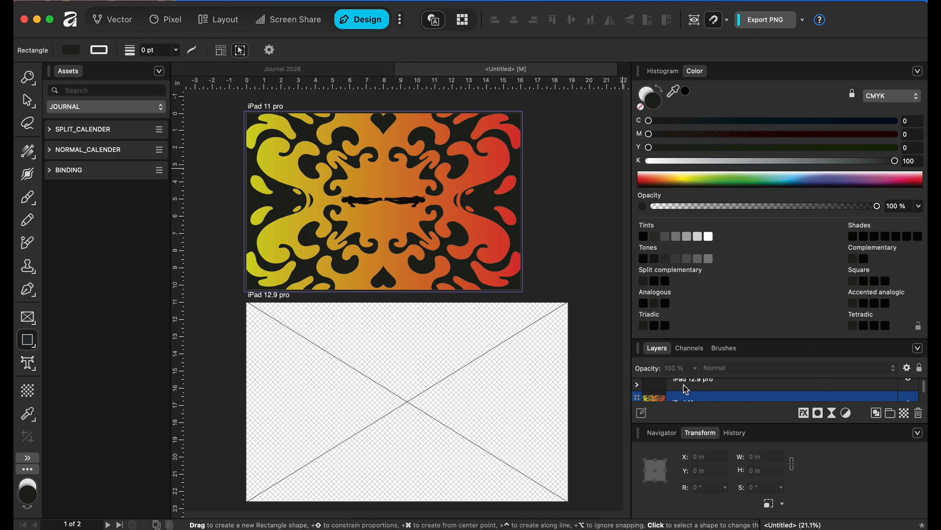
Select the iPad 11 pro artboard and set its quick export to the PDF (for print) format, named after the artboard
click(707, 400)
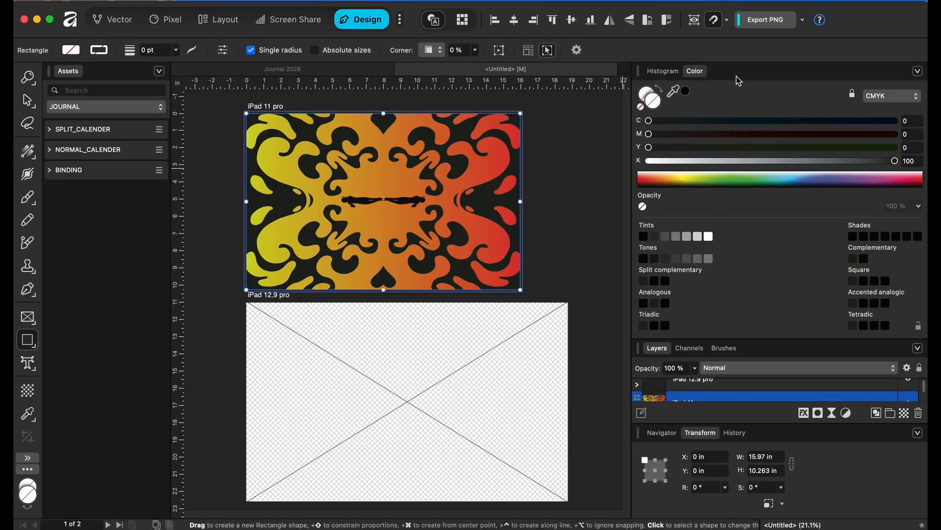
click(781, 19)
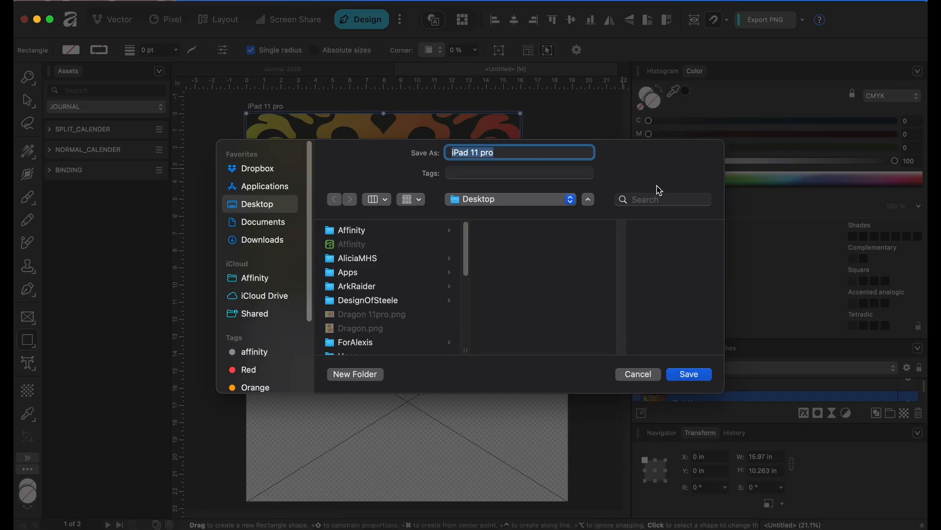
click(650, 373)
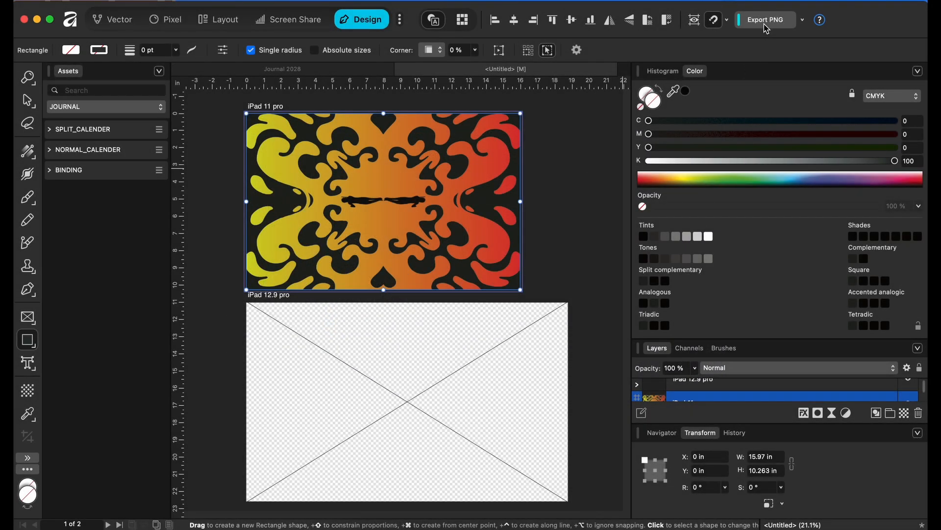
click(803, 21)
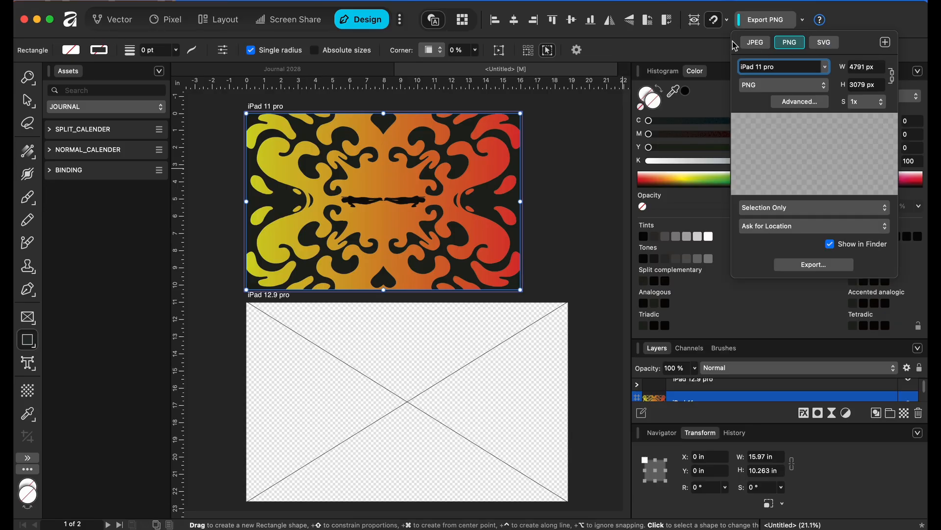
click(828, 87)
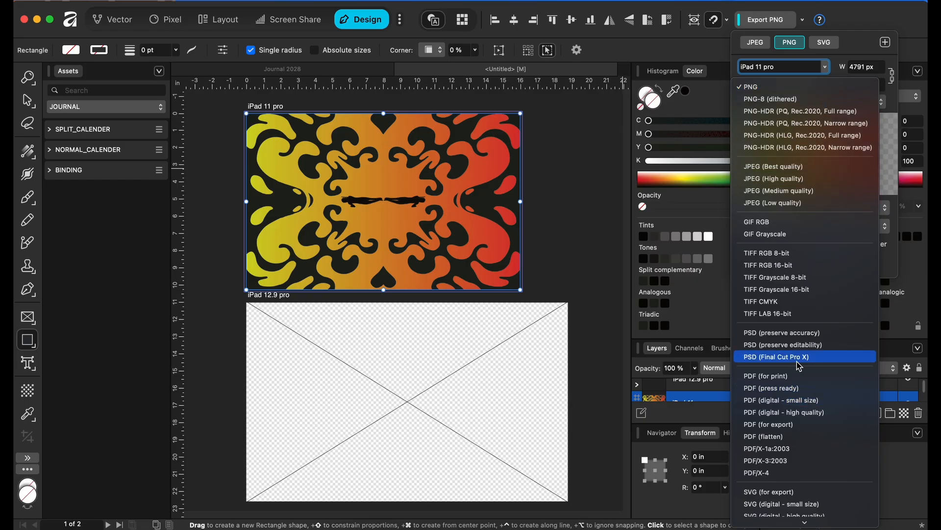
click(802, 380)
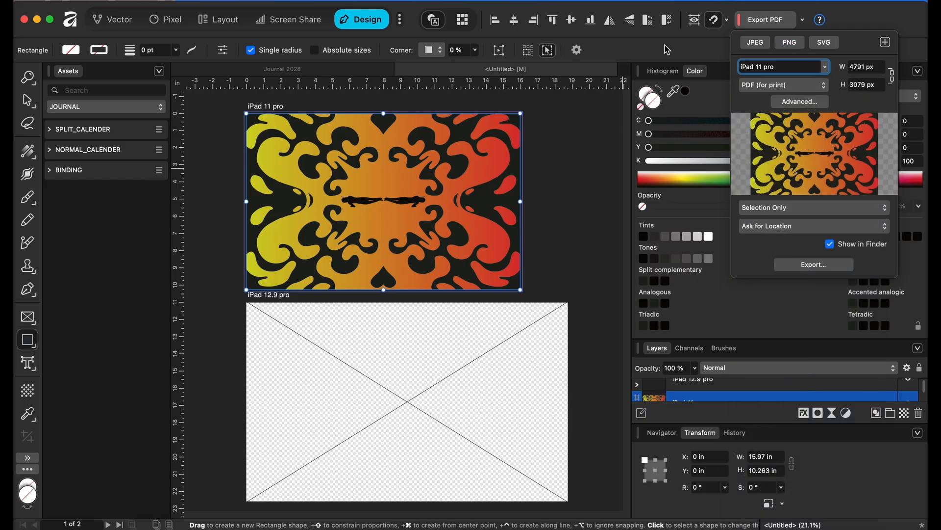
click(826, 67)
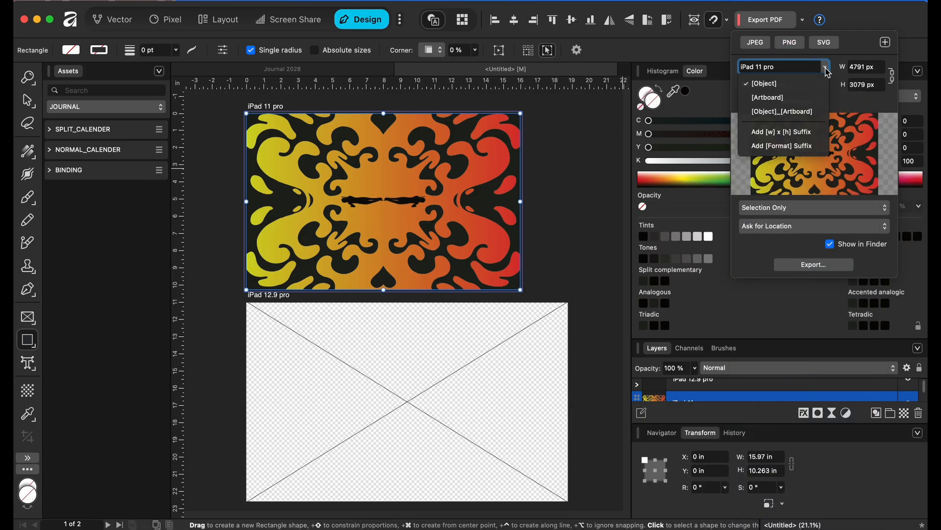
click(806, 98)
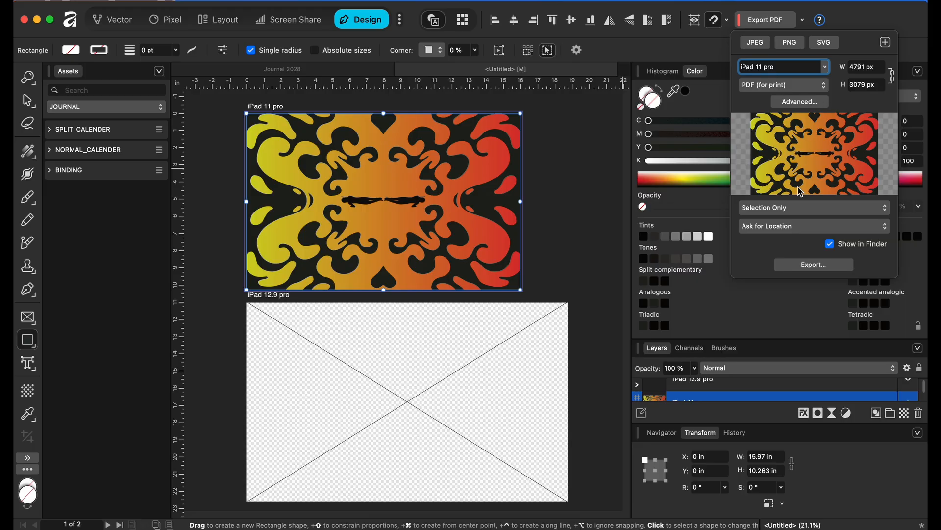
Review the advanced PDF (for print) settings and export the whole document to the Desktop as Fantasy_Ipad11pro
click(814, 103)
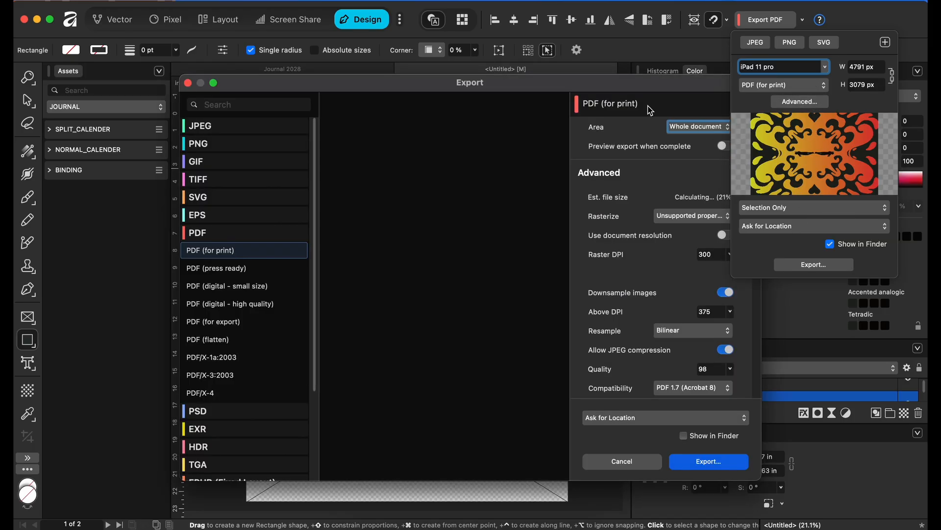
drag(665, 84, 587, 40)
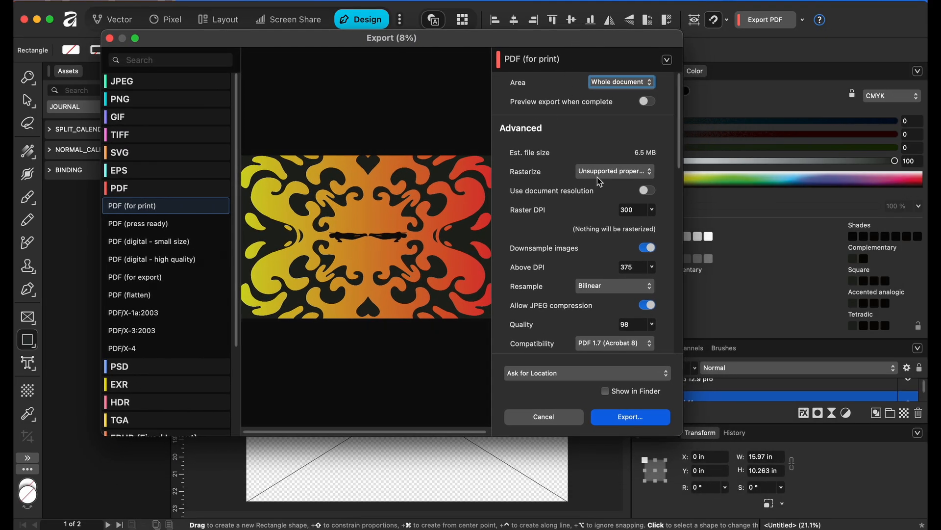
scroll(621, 259, down, 1)
scroll(622, 259, down, 2)
scroll(621, 259, down, 15)
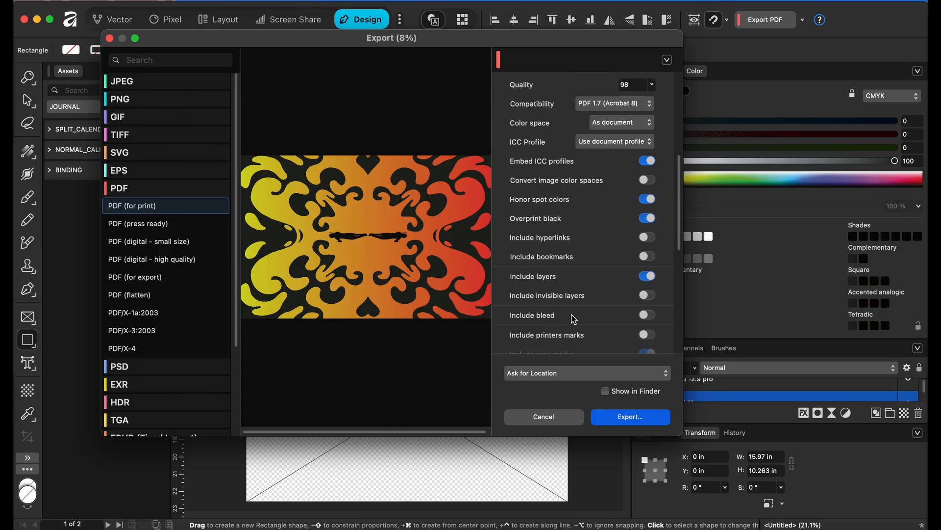
click(619, 418)
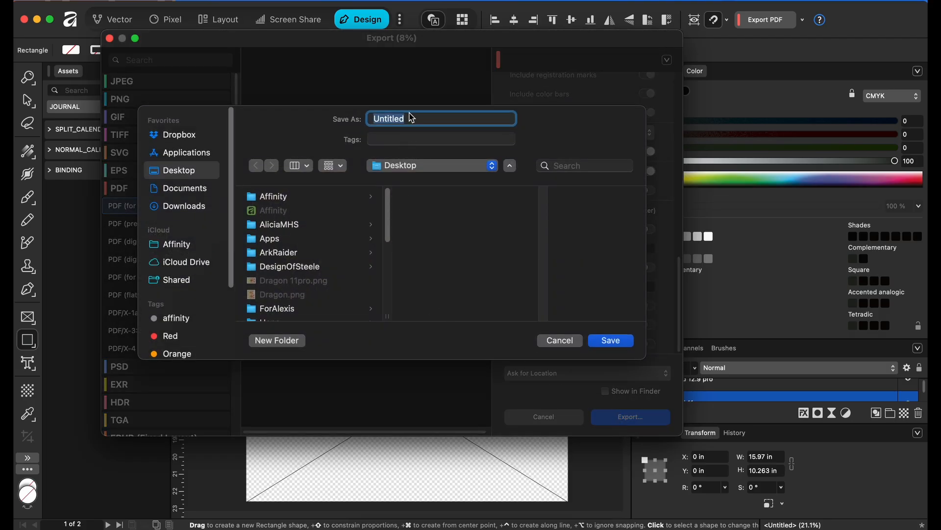
text(Fantasy_Ipad11pro)
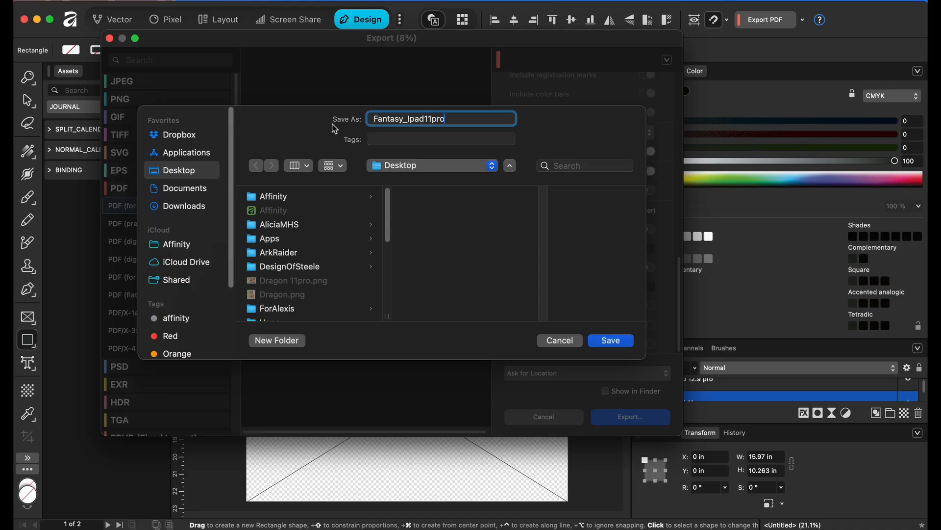
click(611, 341)
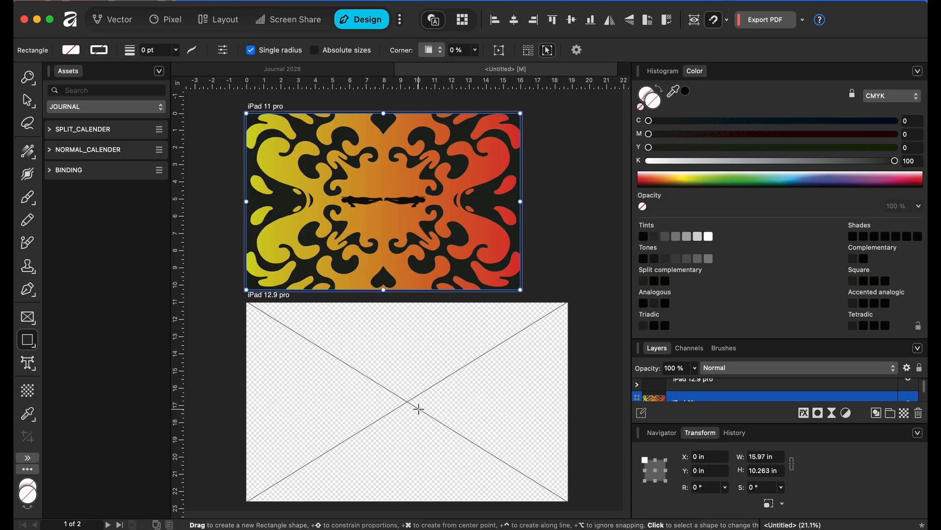
Switch to Finder and preview the exported Fantasy_Ipad11pro.pdf in the Desktop folder
click(351, 525)
click(212, 148)
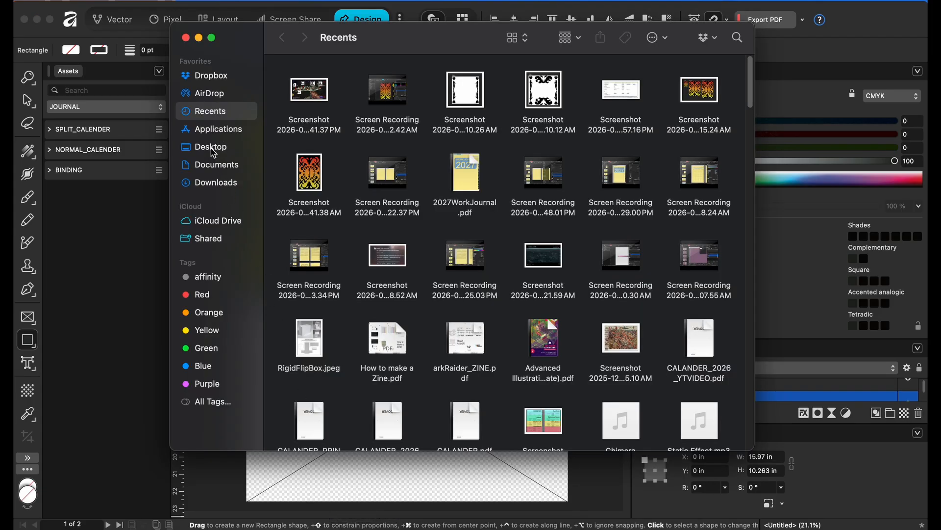
click(312, 100)
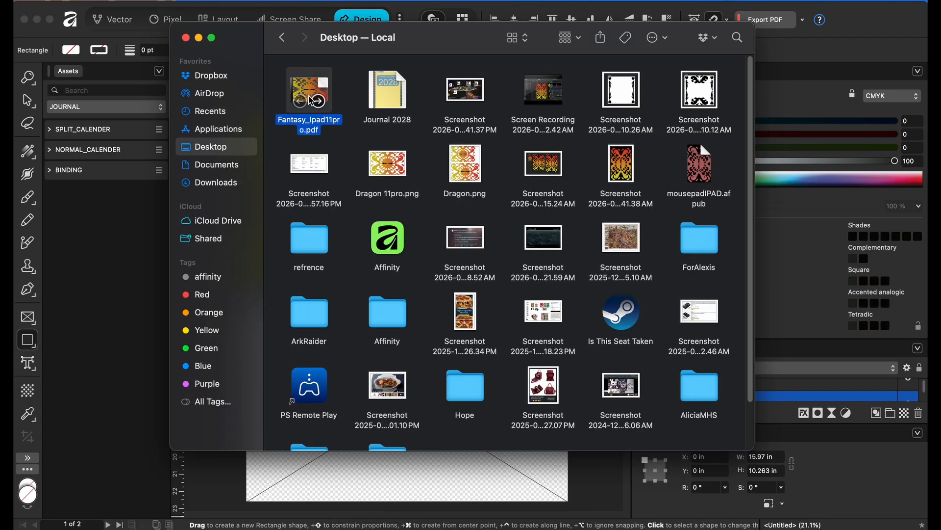
key(space)
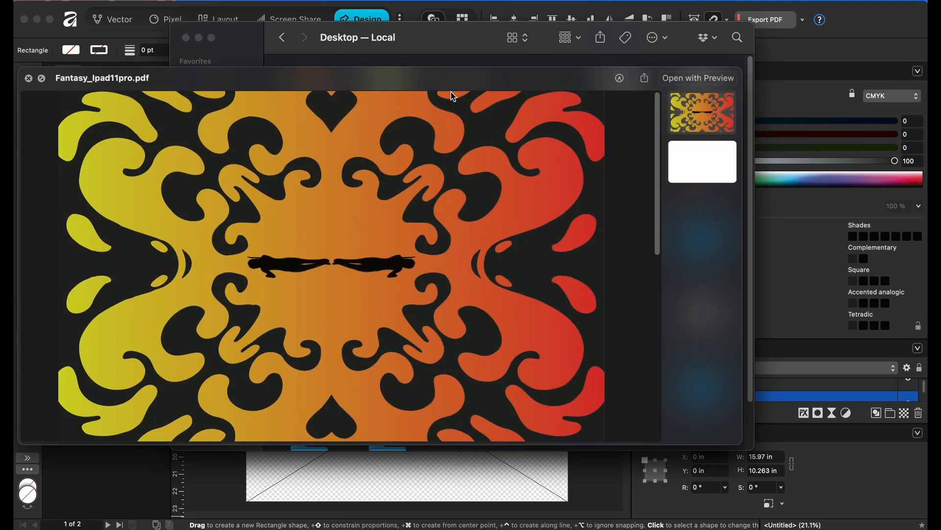
click(28, 78)
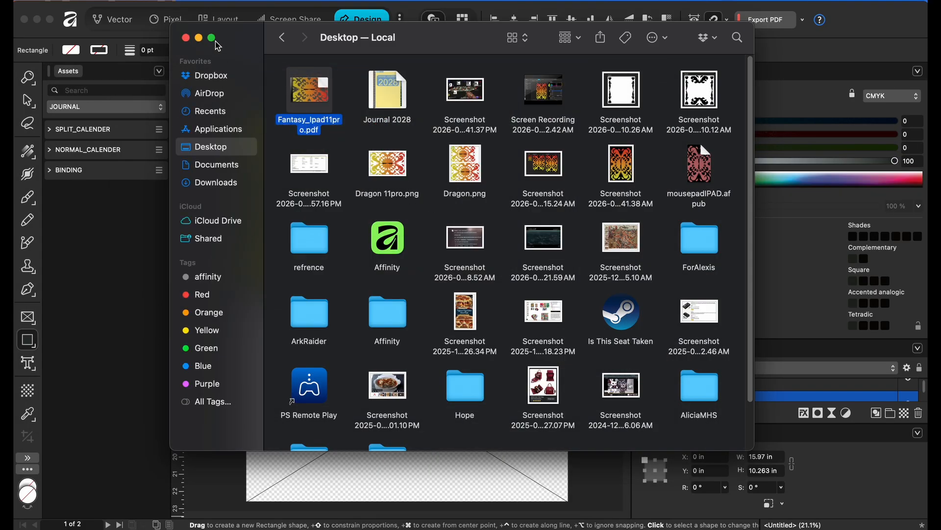
click(187, 39)
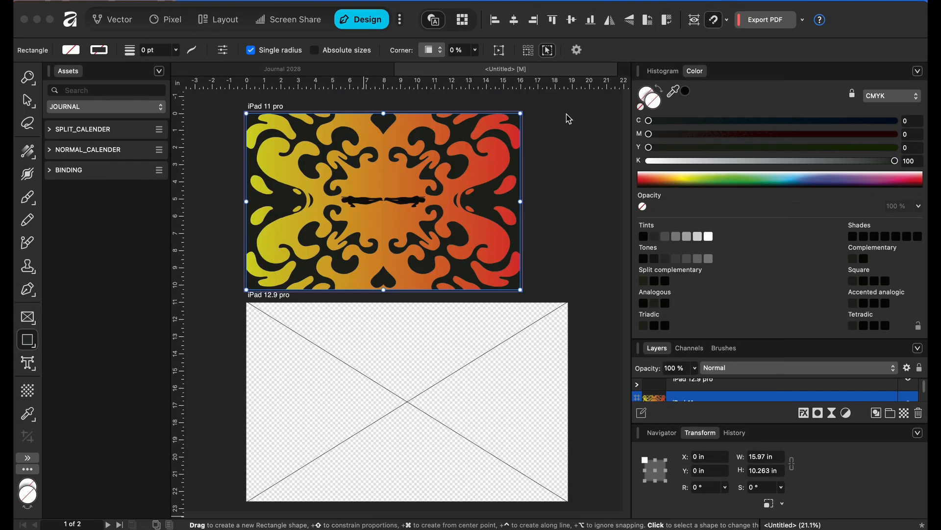
Export only the selected iPad 11 pro artboard as a PDF (for print) named iPad 11 pro_fantasy1 on the Desktop, and preview the file
click(803, 21)
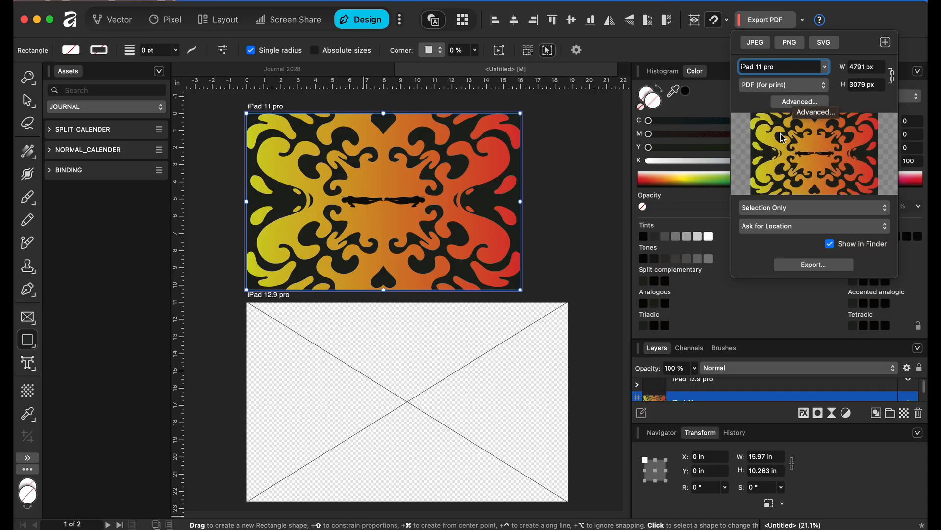
click(813, 211)
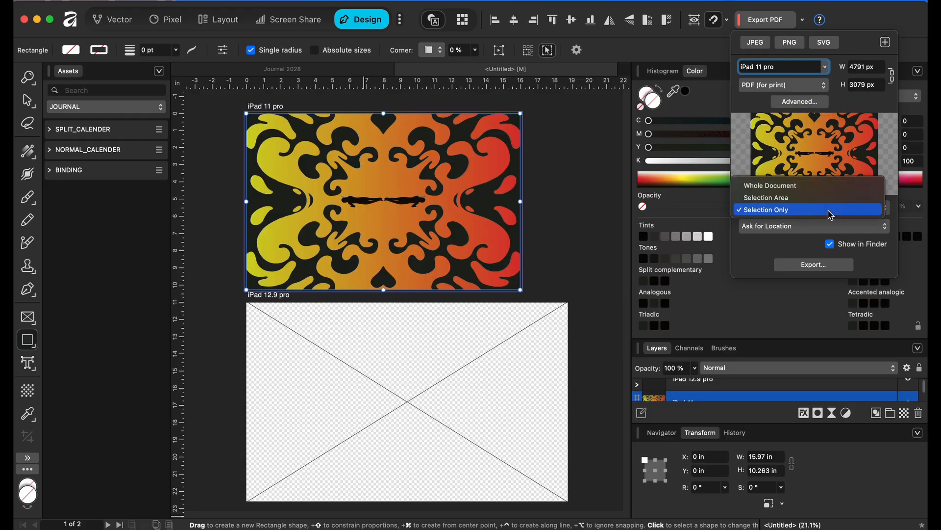
click(831, 215)
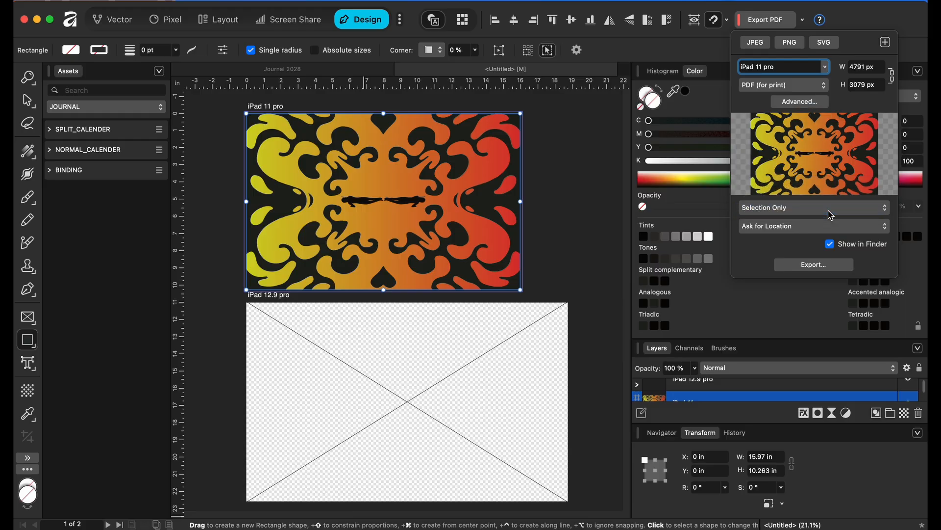
click(798, 264)
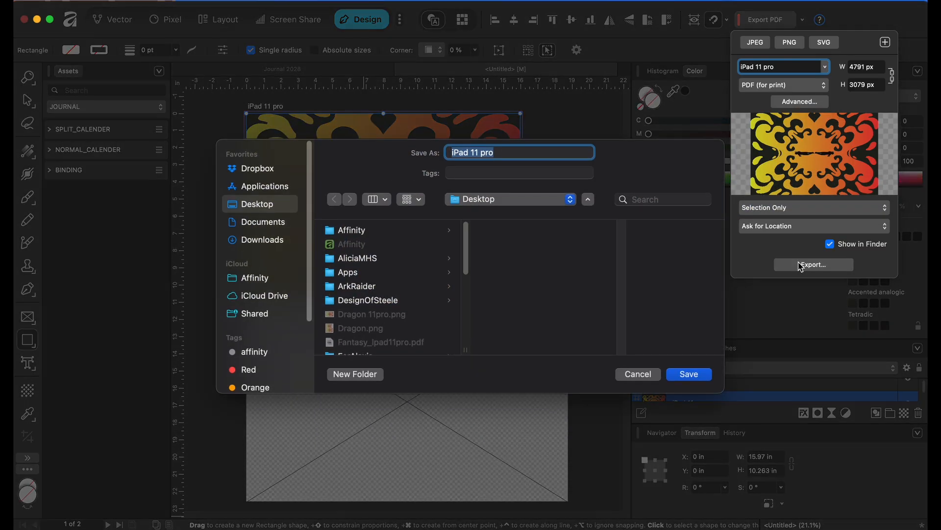
click(544, 151)
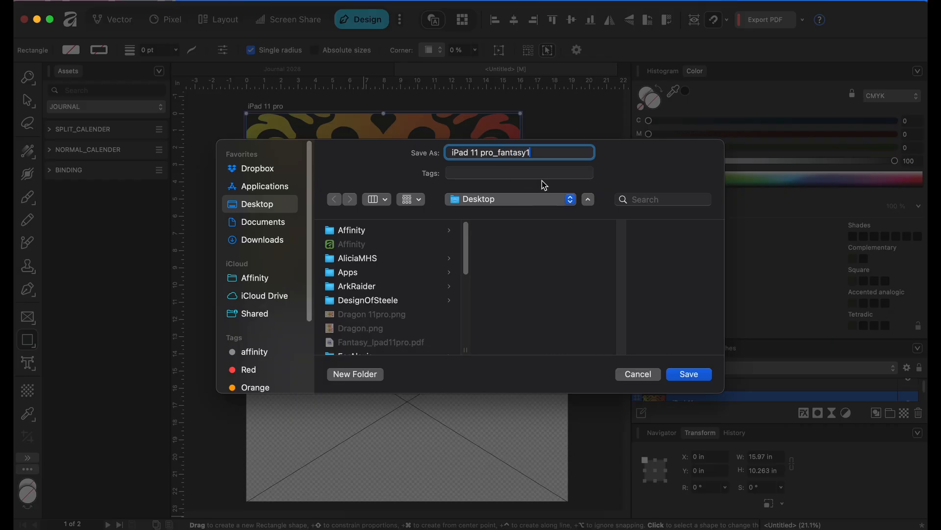
click(700, 375)
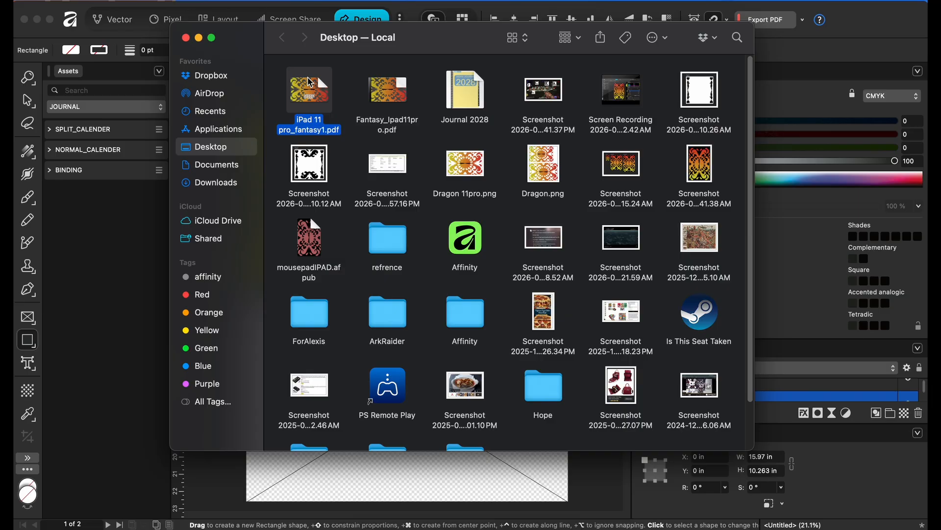
key(space)
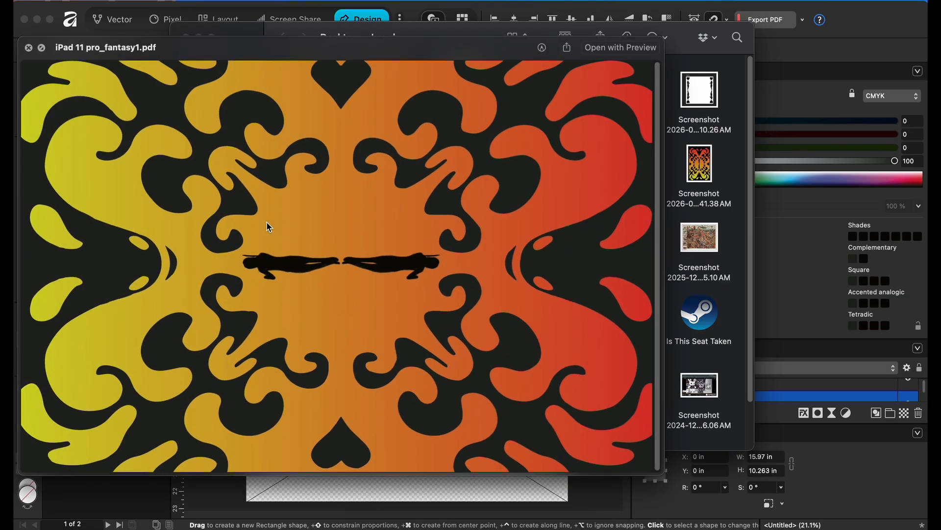
key(space)
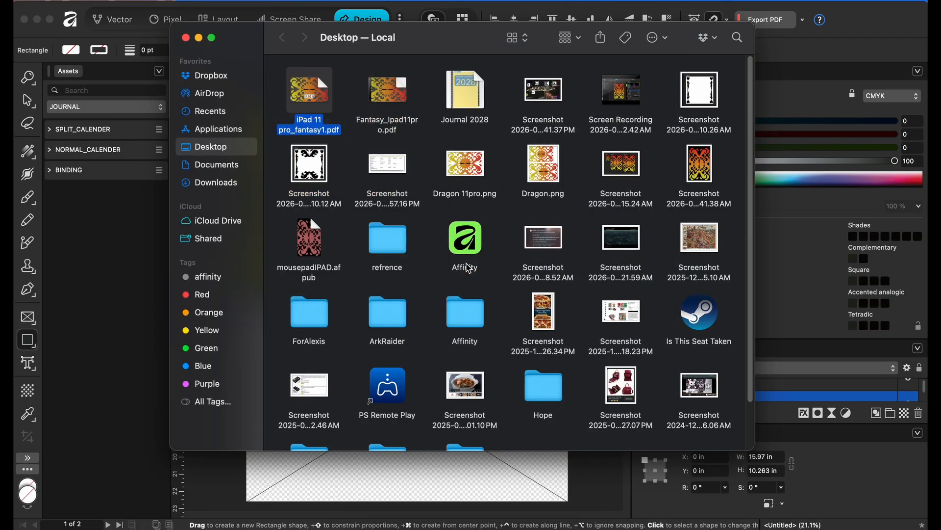
Move Fantasy_Ipad11pro.pdf to the Trash, close the Finder window, and deselect the artboard in the document
mouse_move(403, 78)
right_click(393, 85)
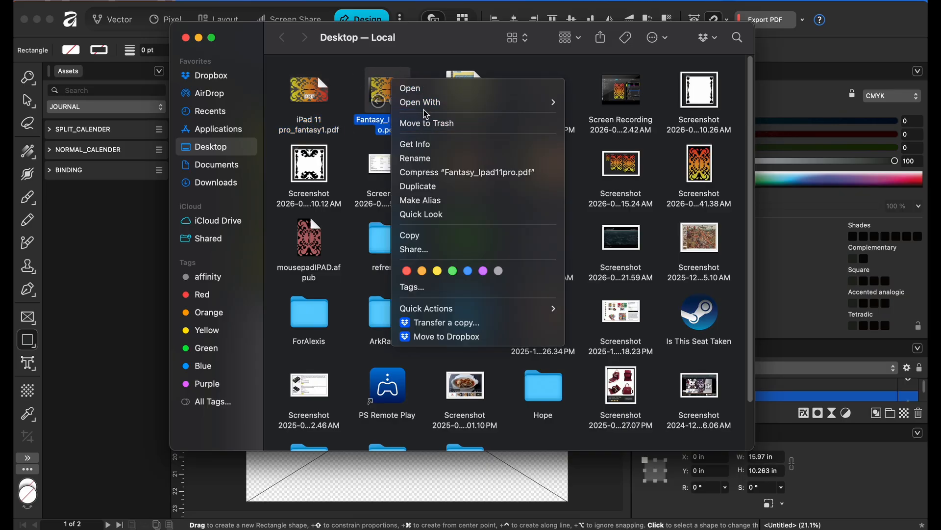
click(434, 125)
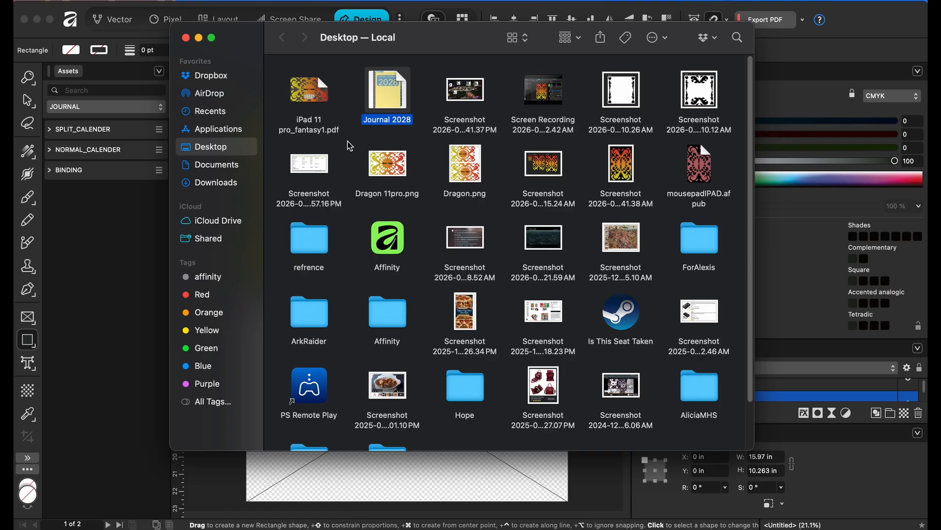
click(316, 98)
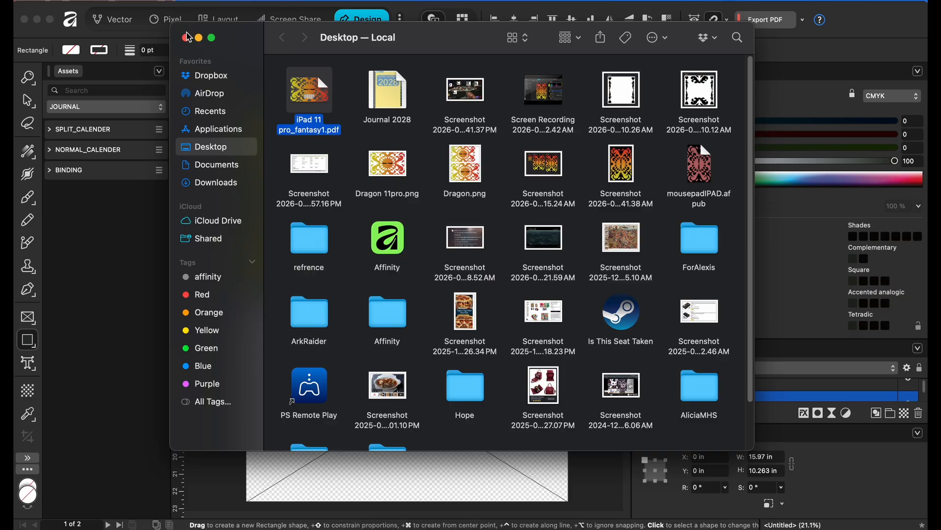
key(Return)
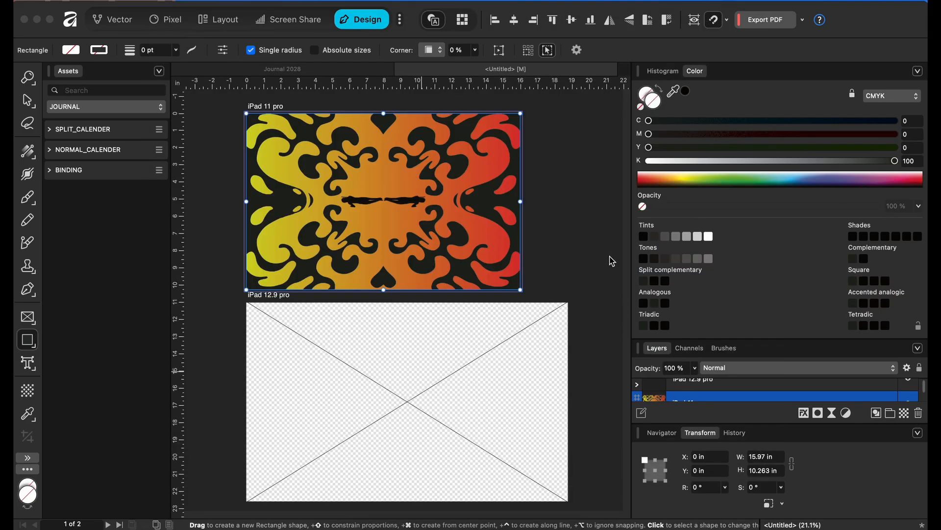
click(597, 243)
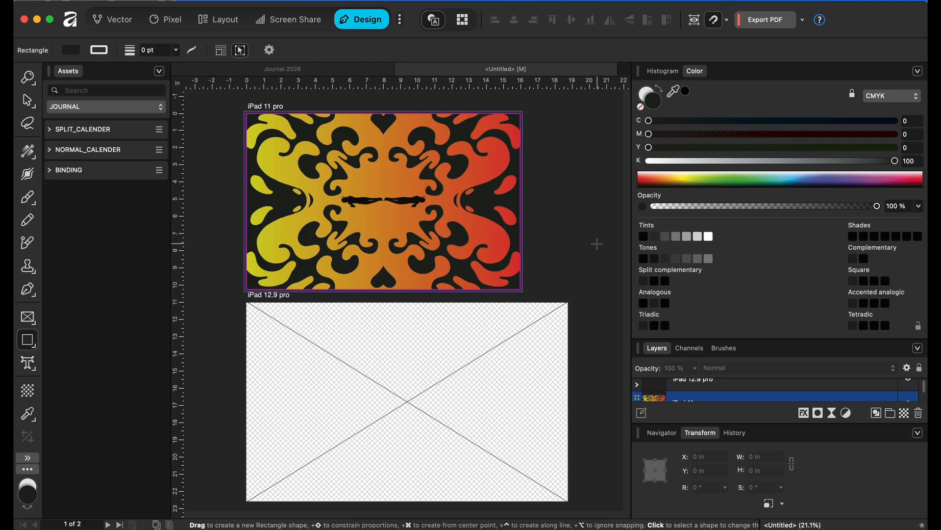
Switch to the Journal 2028 document and review its master pages from Master A through WEEKLY, with the year text deselected
click(298, 74)
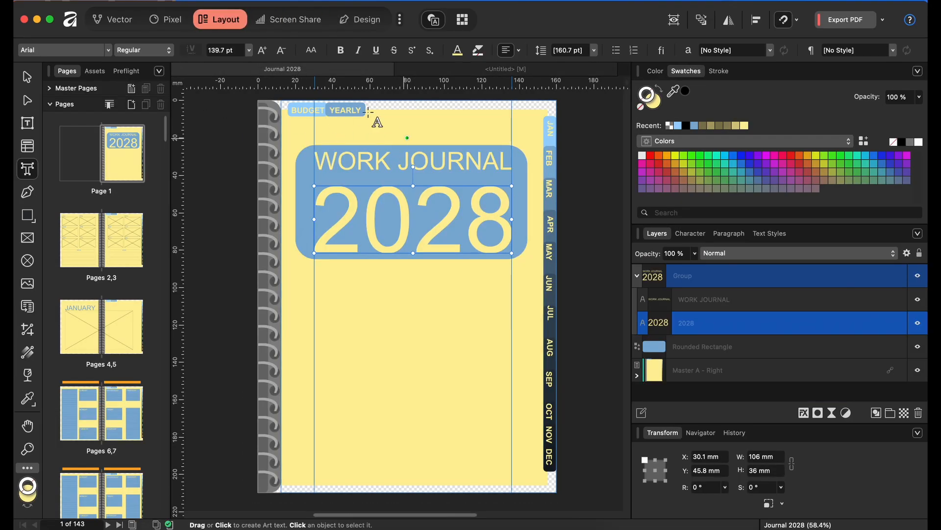
click(53, 103)
click(49, 89)
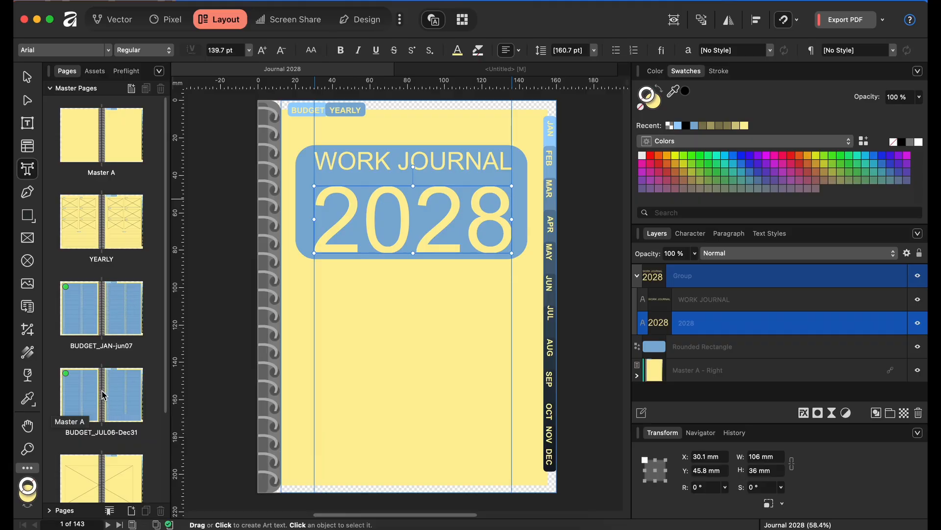
scroll(101, 401, down, 4)
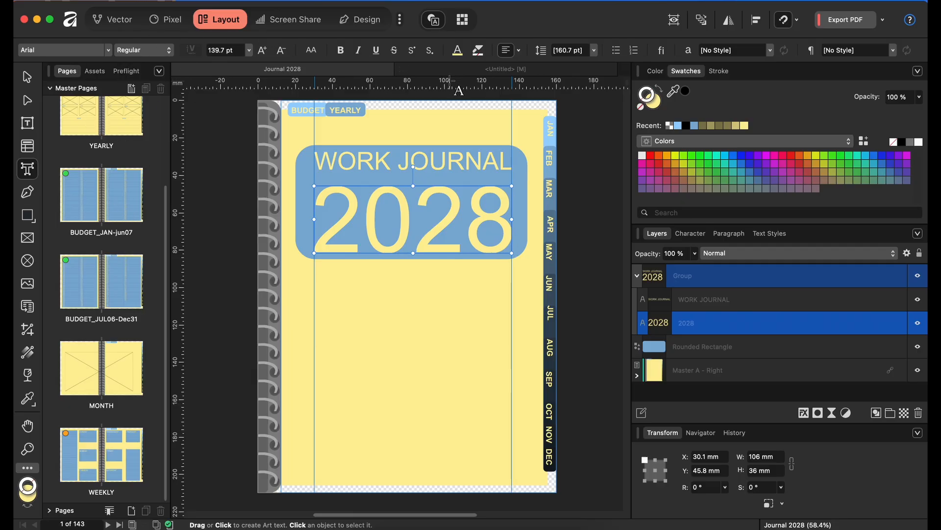
scroll(66, 191, up, 3)
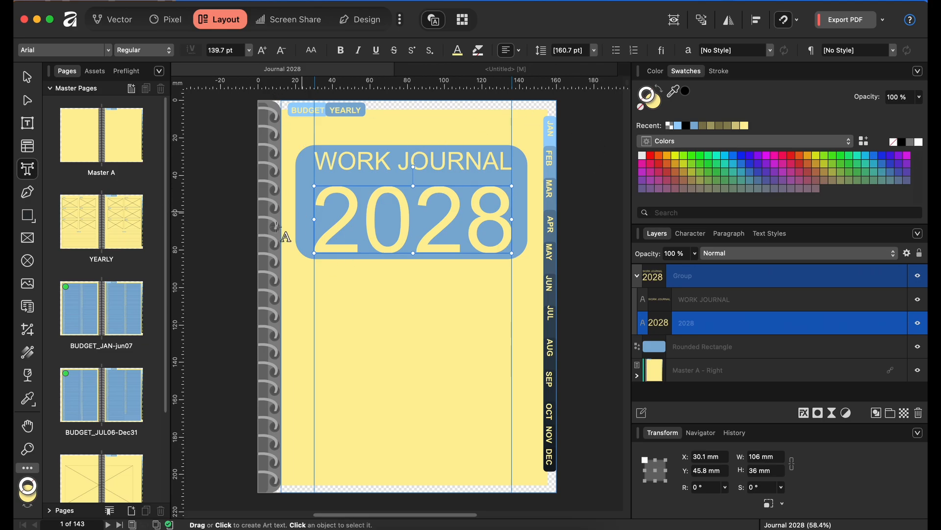
click(54, 88)
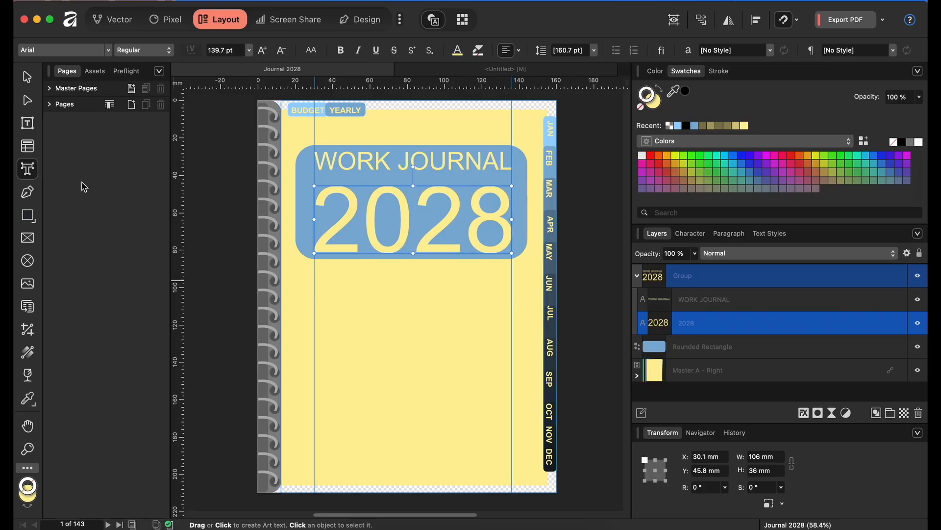
click(55, 89)
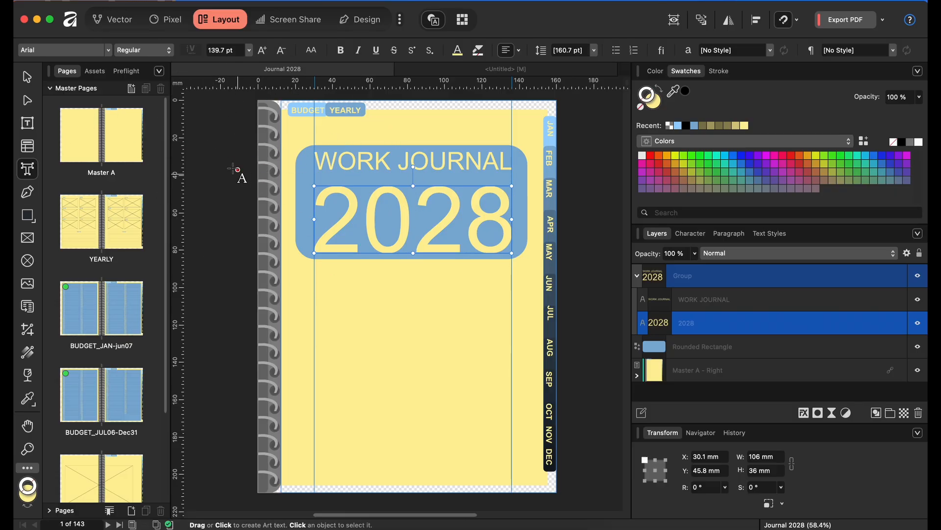
click(49, 89)
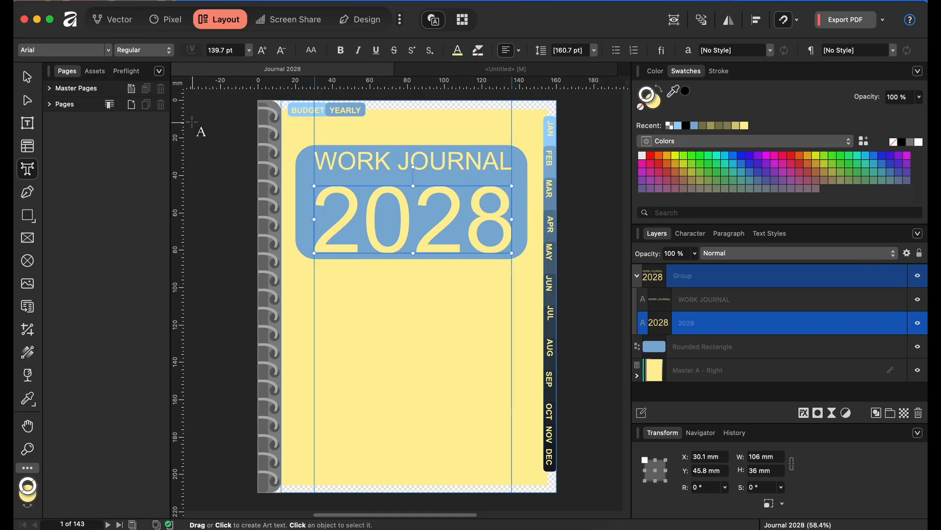
click(422, 361)
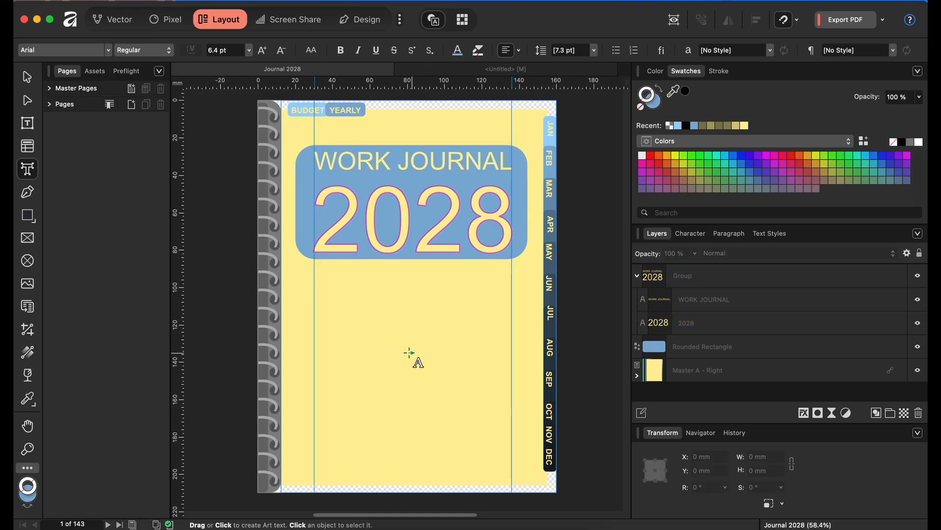
click(50, 88)
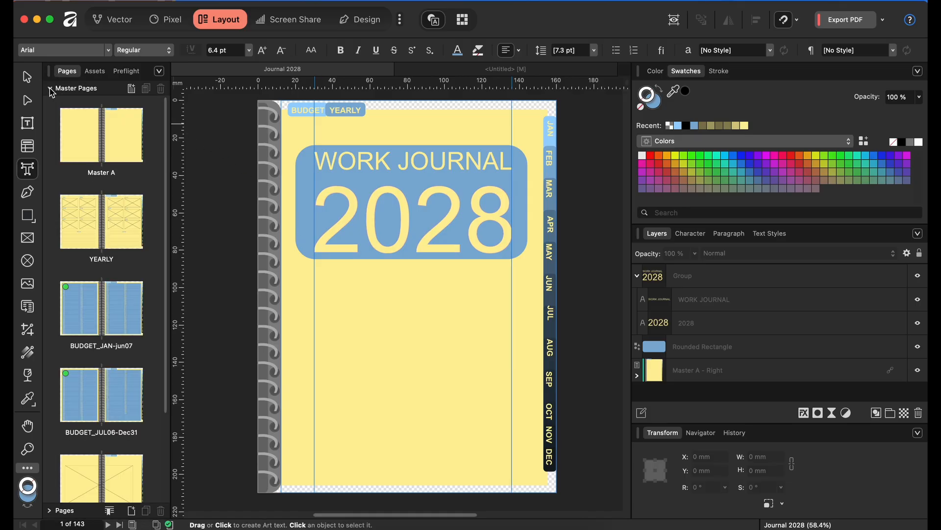
click(122, 137)
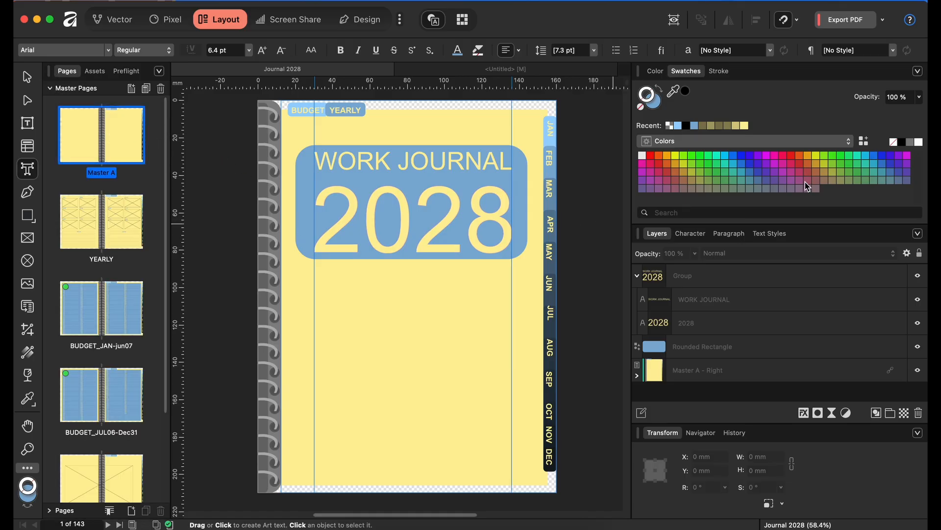
click(817, 164)
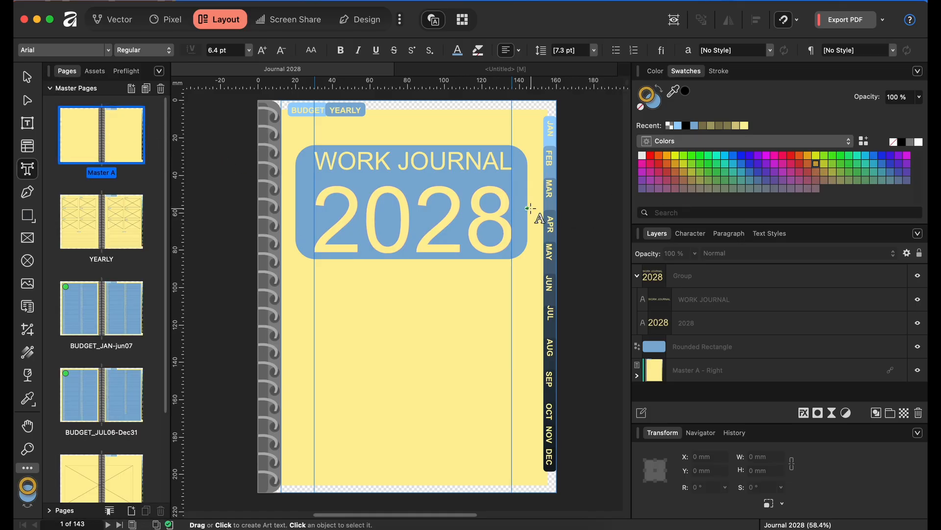
click(515, 167)
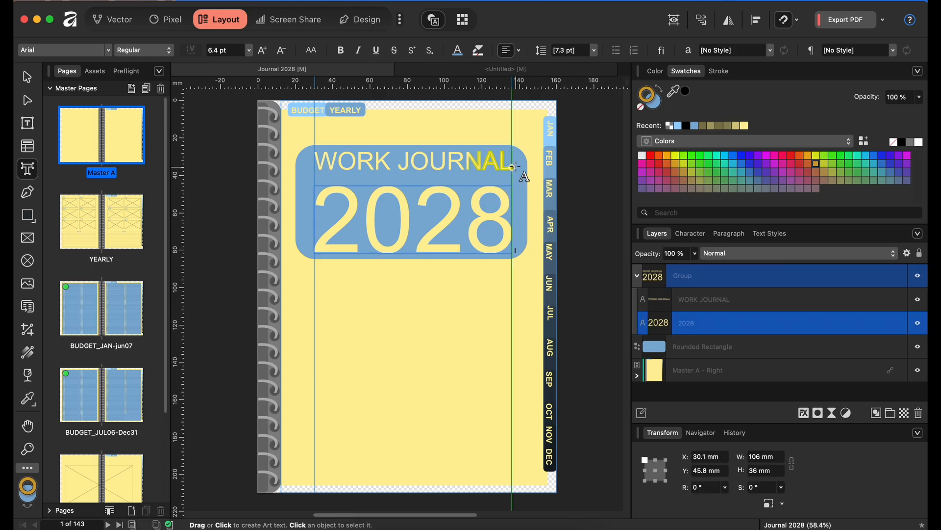
key(super+z)
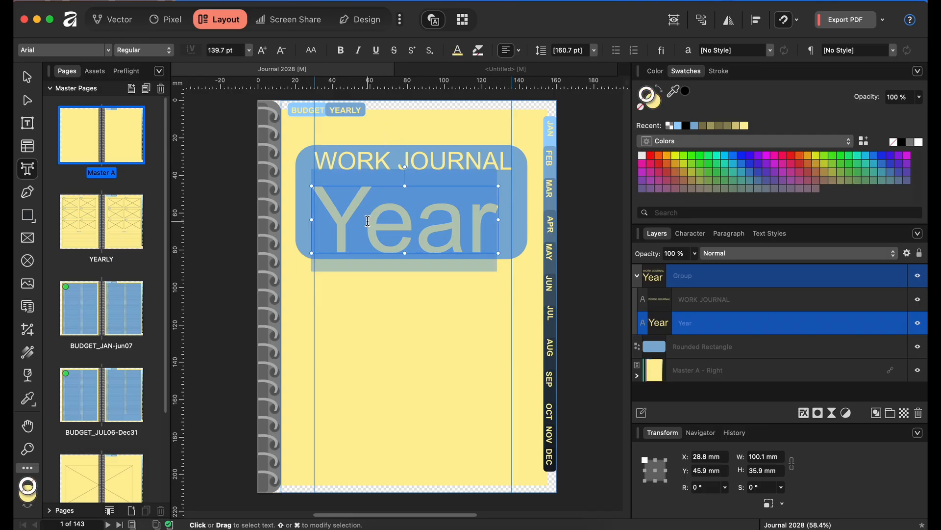
Replace the cover's Year placeholder with 2028
text(202)
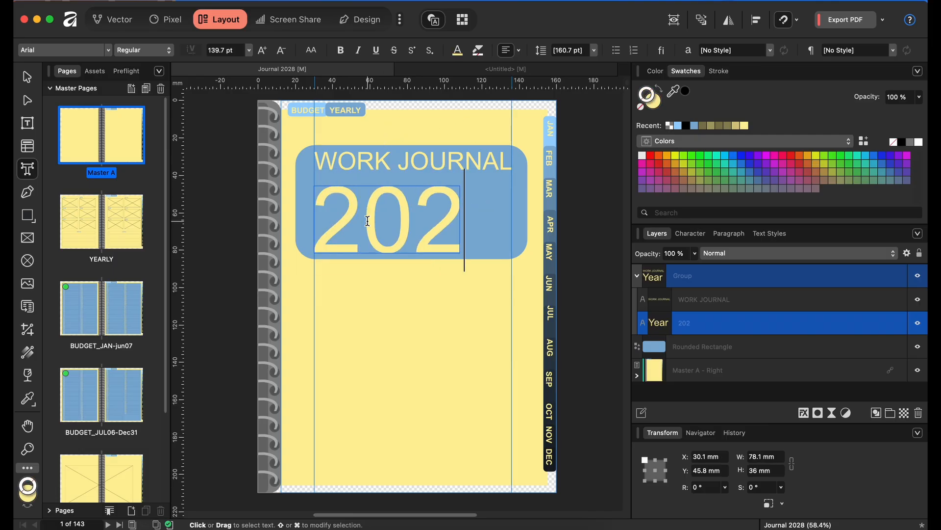
text(8)
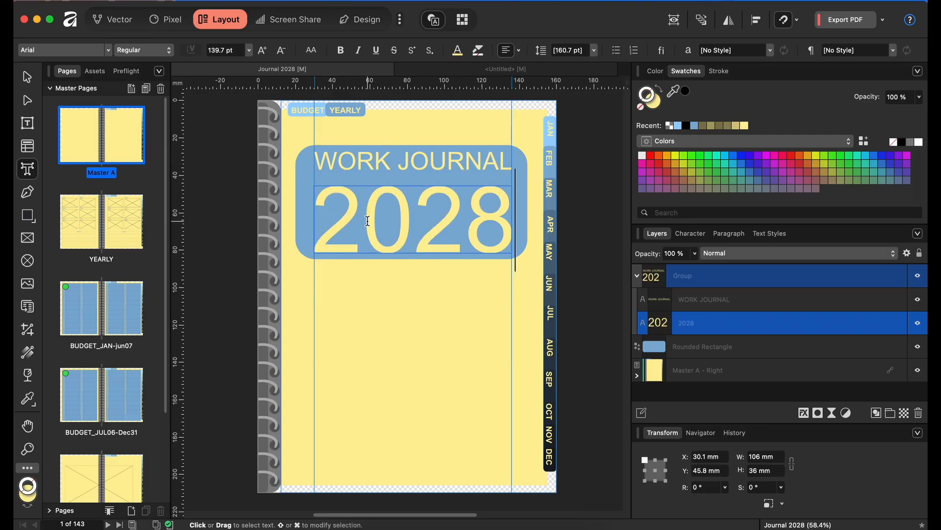
key(Escape)
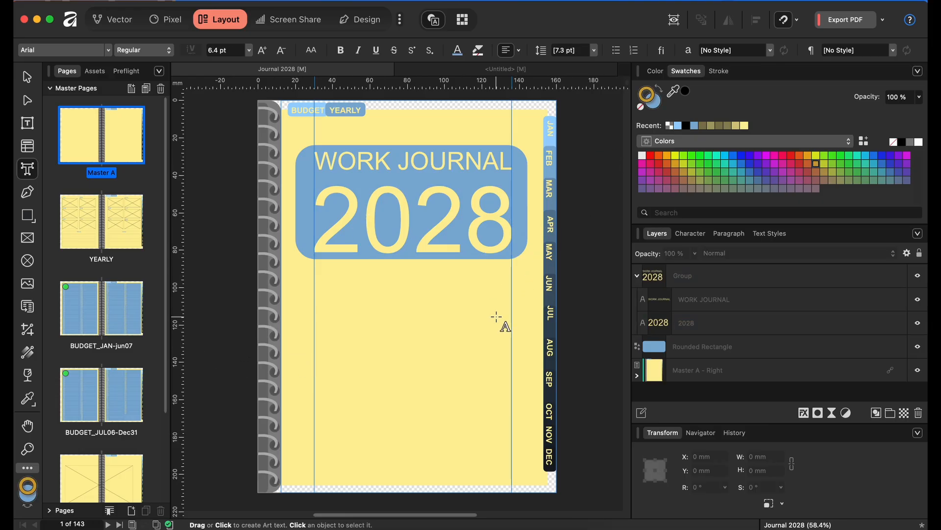
Open Master A for editing, then select and unlock its background rectangle
click(20, 77)
click(700, 375)
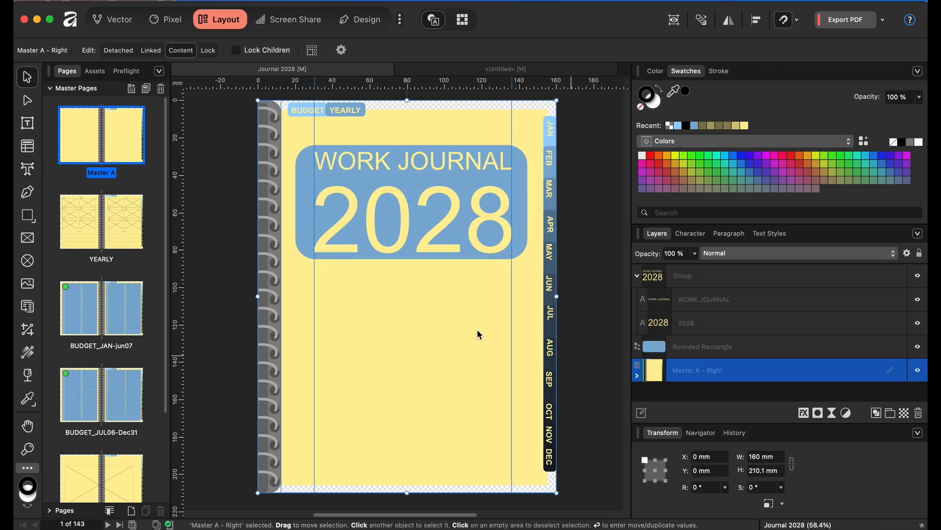
double_click(110, 147)
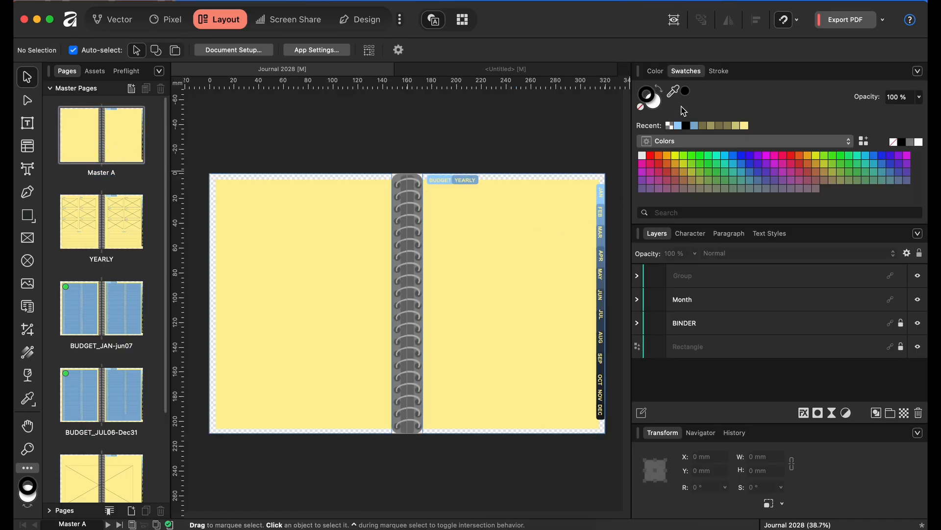
click(679, 349)
click(901, 347)
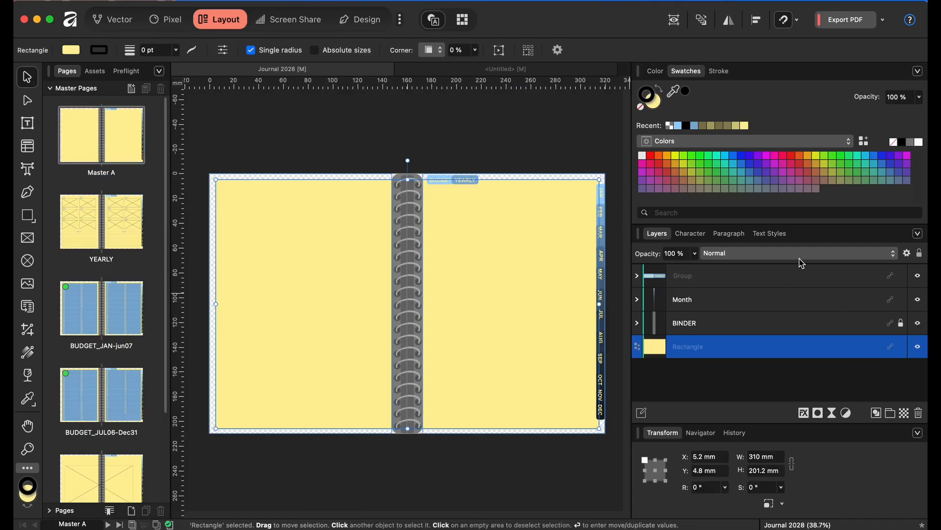
Try an orange-brown fill and a purple fill on Master A's background rectangle
click(656, 102)
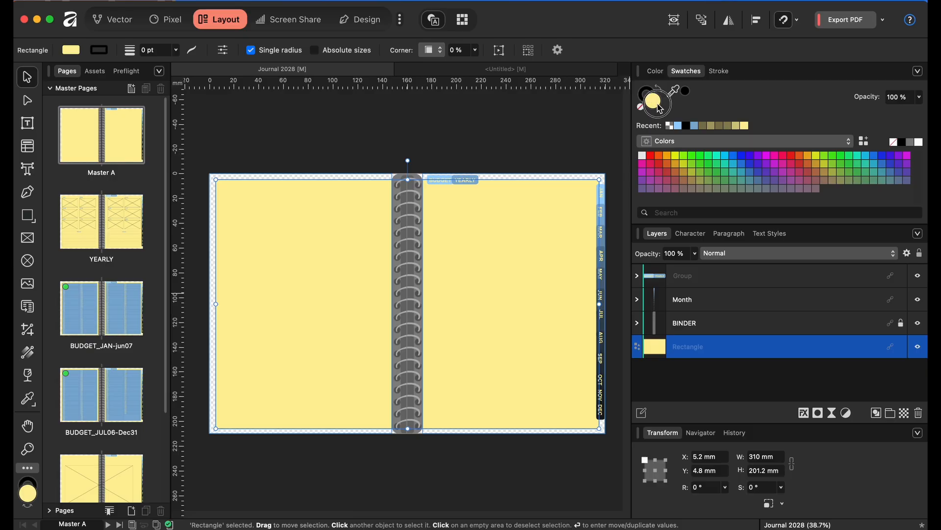
click(678, 172)
click(545, 113)
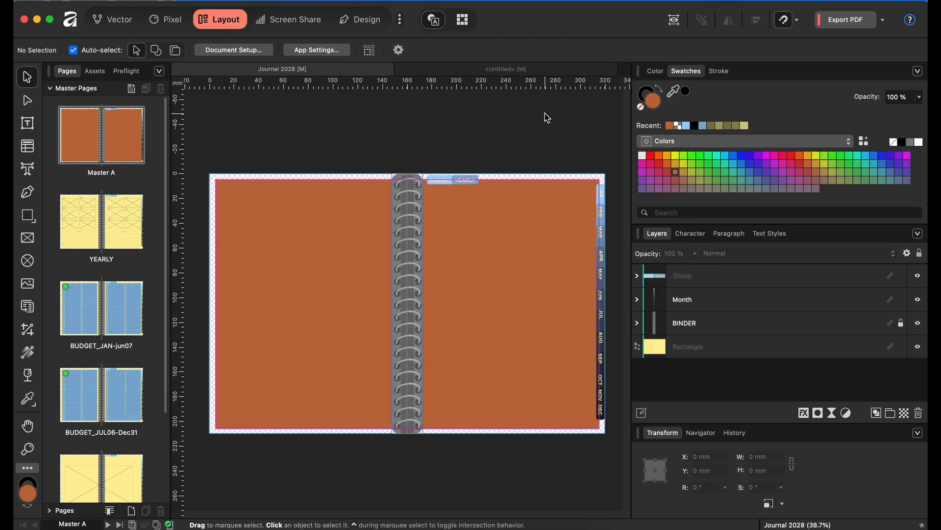
click(686, 346)
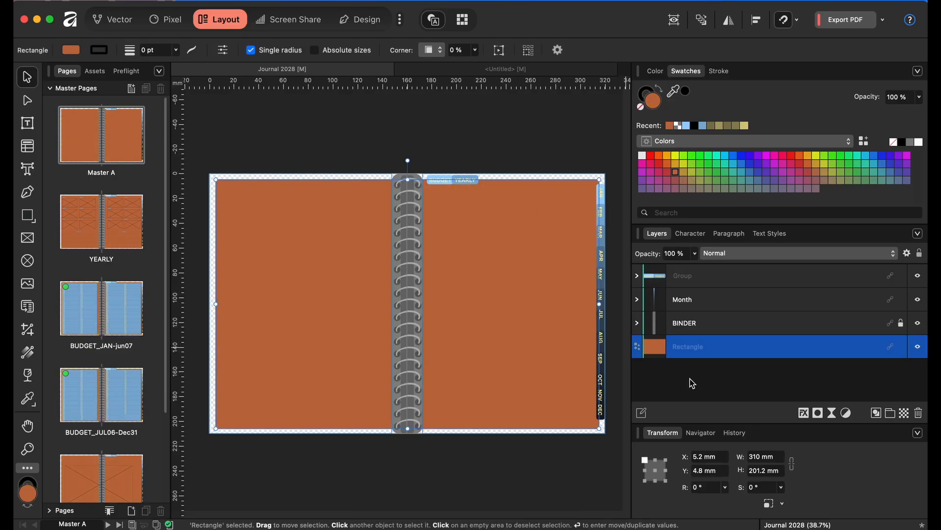
click(765, 164)
click(580, 119)
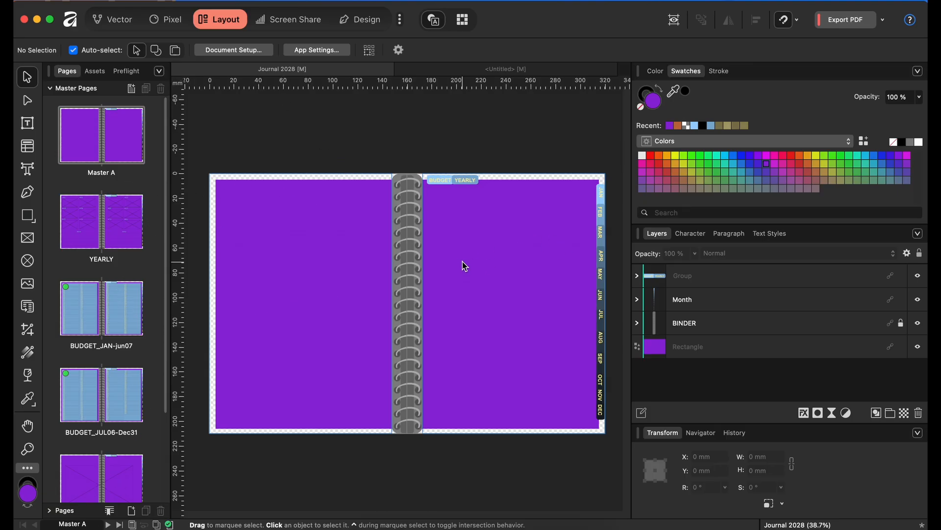
Undo the orange-brown and purple fill changes on Master A's background rectangle
key(super+z)
key(super+z)
key(super+z)
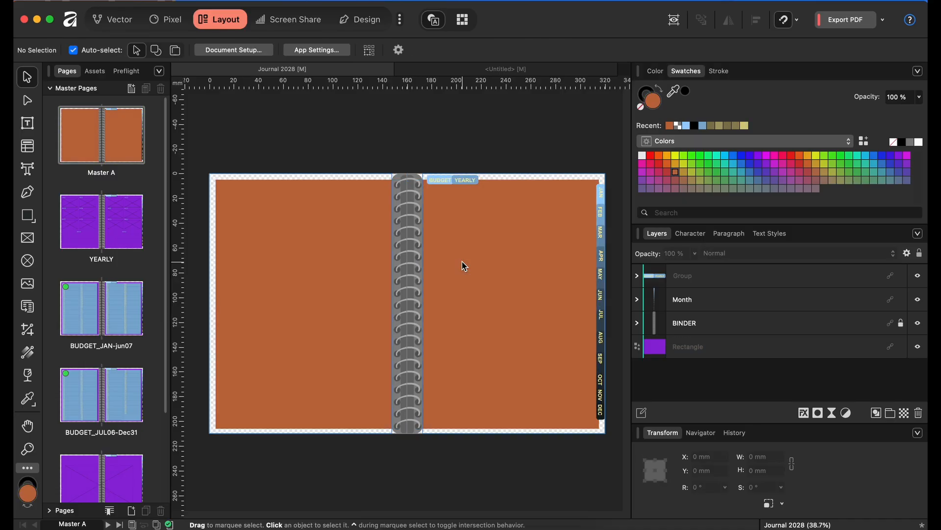
key(super+z)
key(super+z)
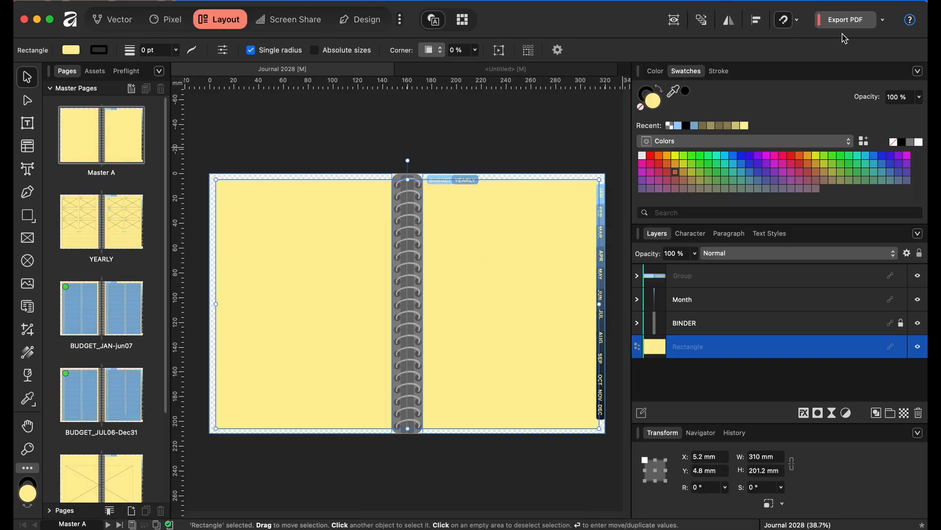
Edit the yellow swatch in the Document palette to dark olive 74650D to recolour the journal background
click(791, 144)
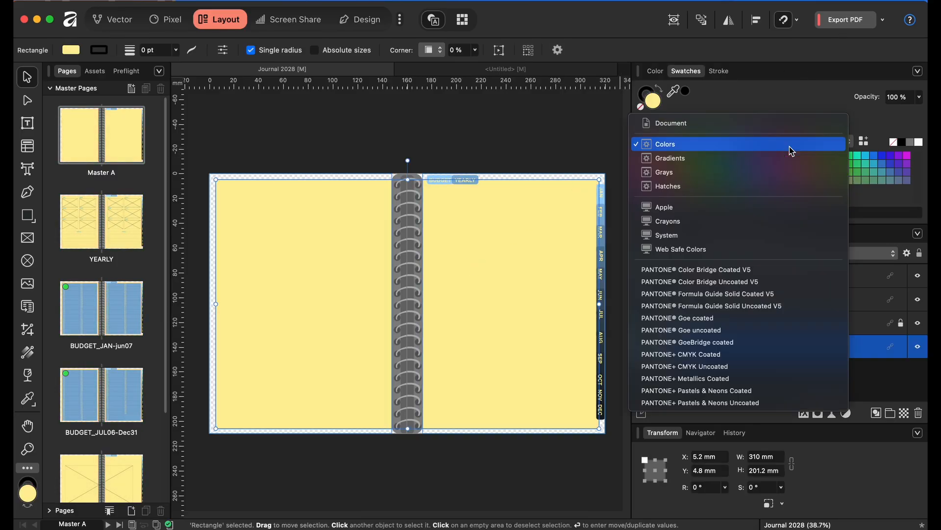
click(773, 126)
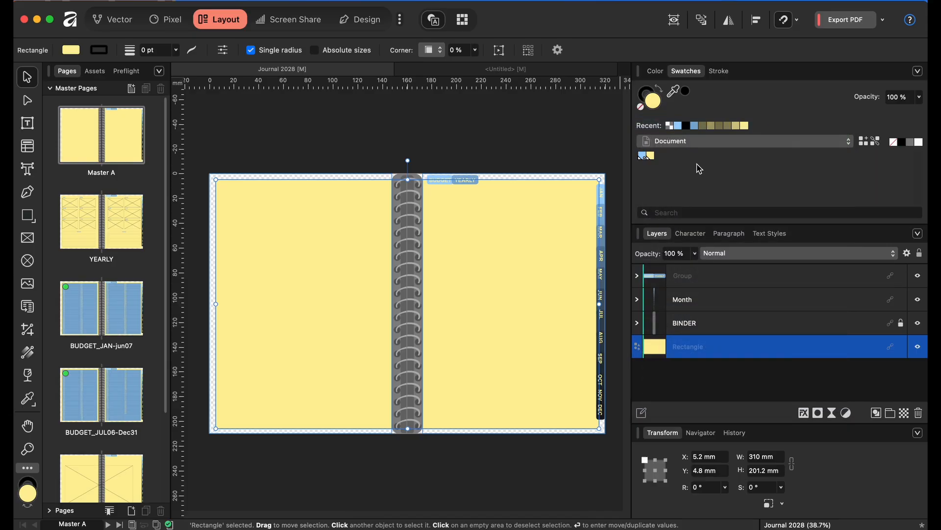
click(650, 158)
drag(726, 255, 735, 254)
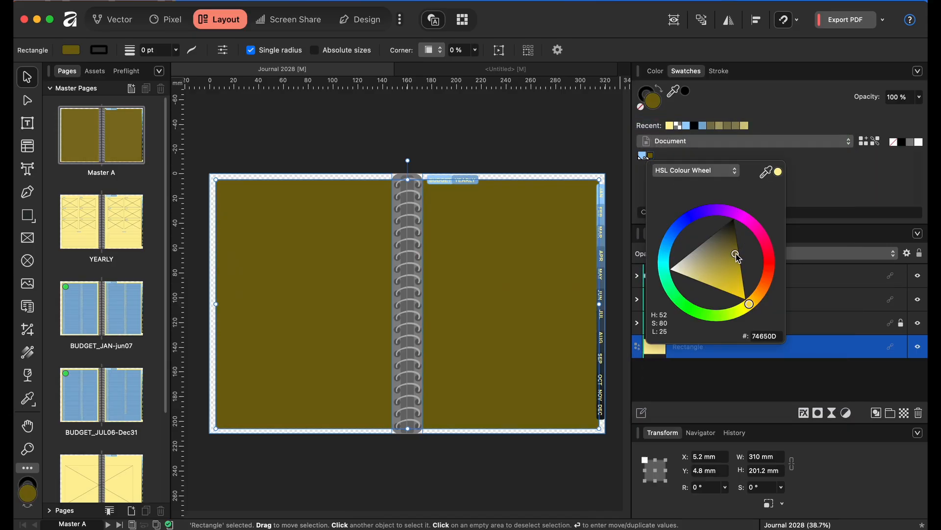
click(602, 151)
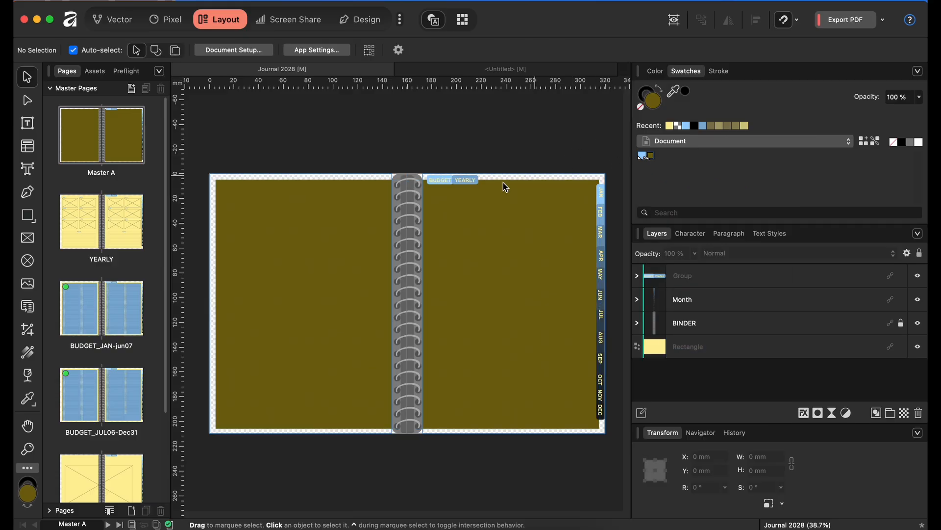
Check the BUDGET_JAN-jun07 master spread and undo the dark olive swatch change
click(122, 307)
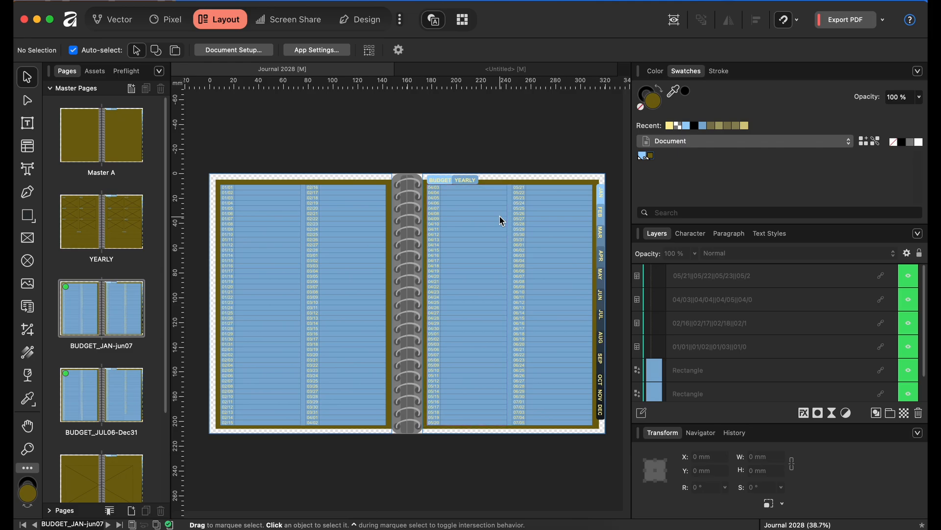
key(super+z)
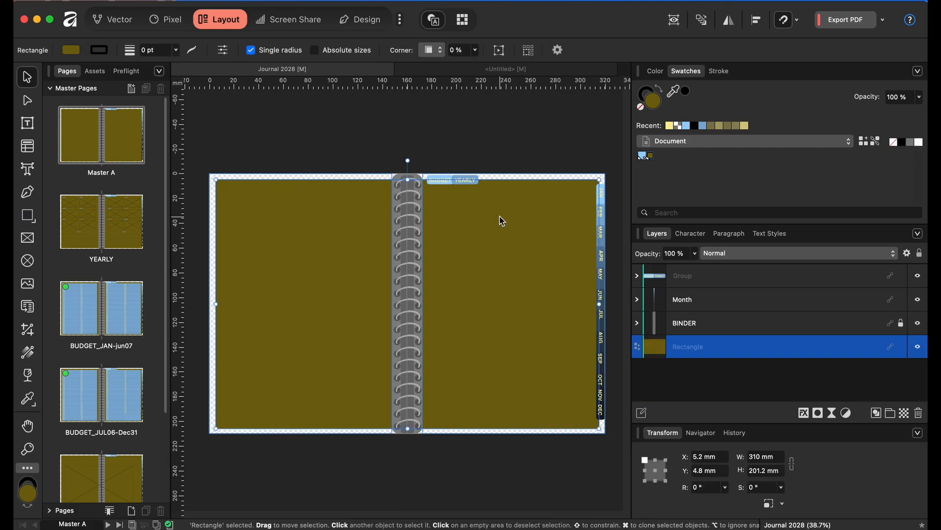
key(super+z)
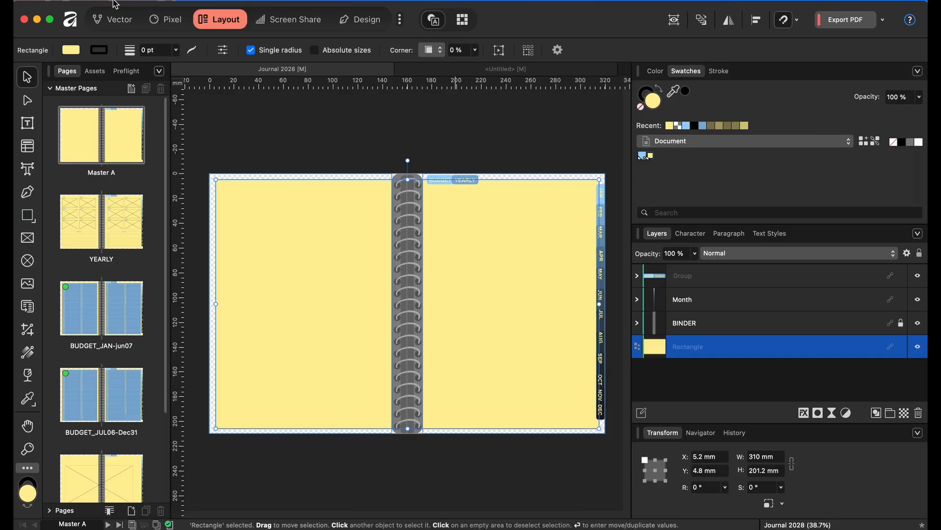
Open My Templates from the Welcome window and show the templates in the JOURNAL folder
click(72, 21)
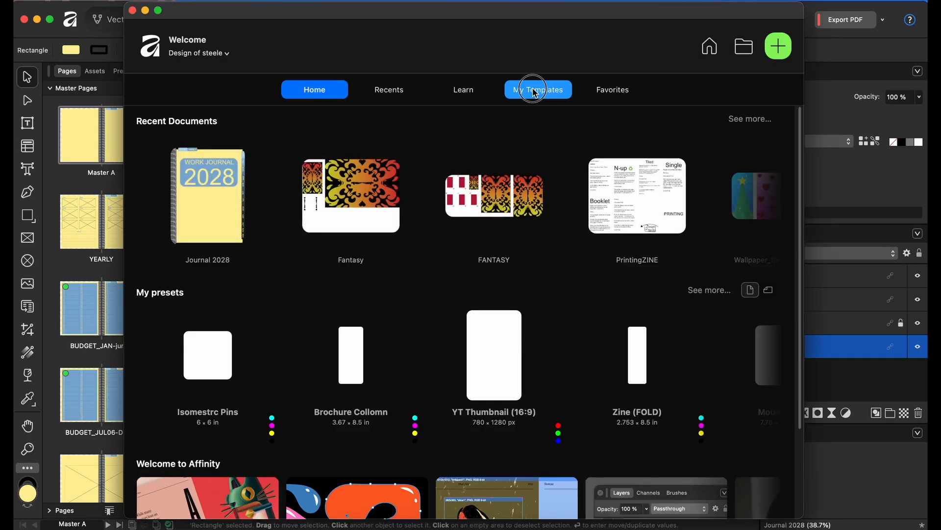
click(537, 89)
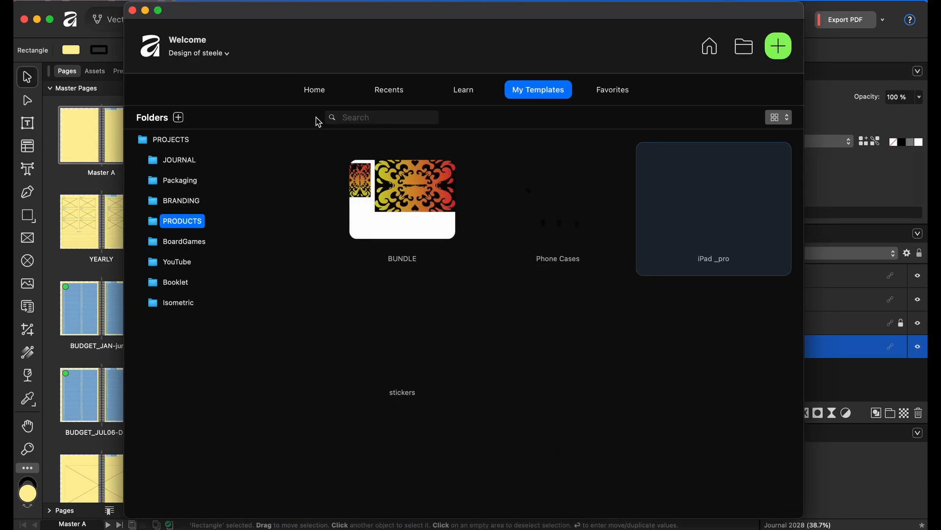
click(189, 165)
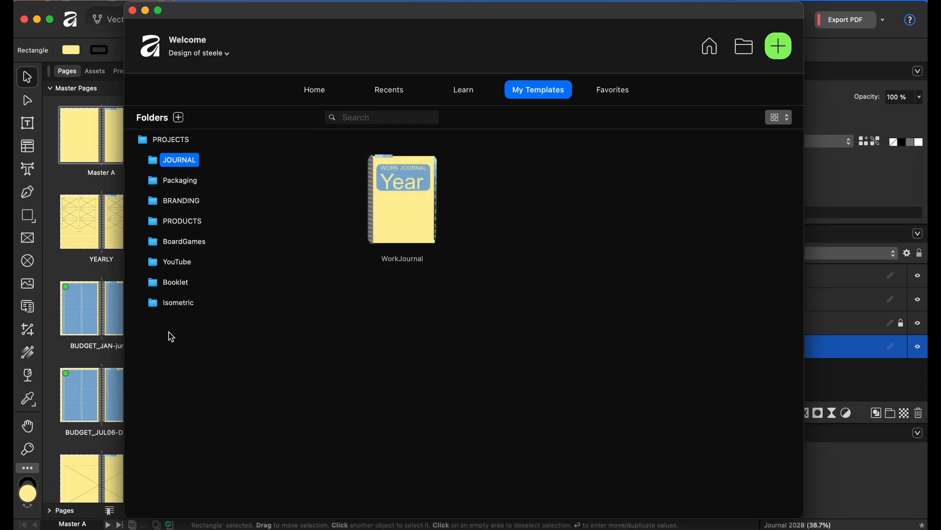
Add the BRANDING subfolder of PROJECTS as a separate top-level template folder in My Templates
click(178, 119)
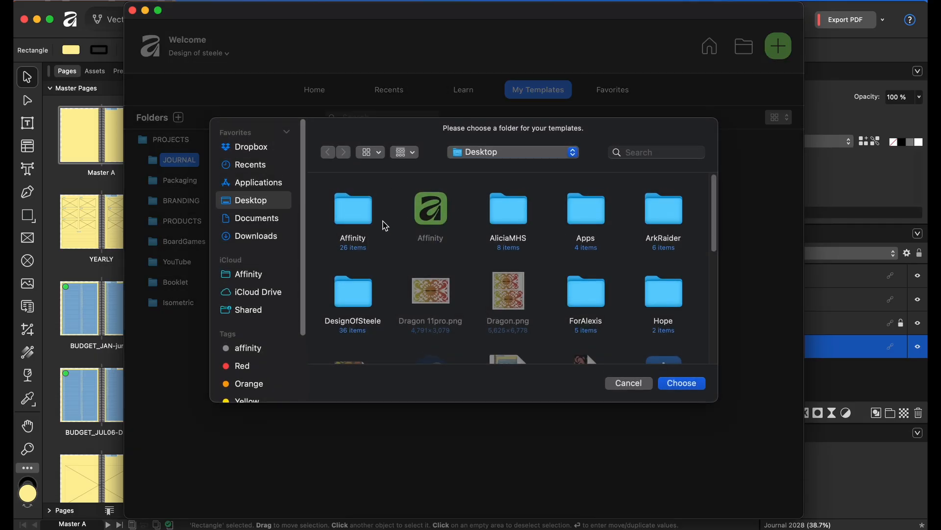
click(529, 150)
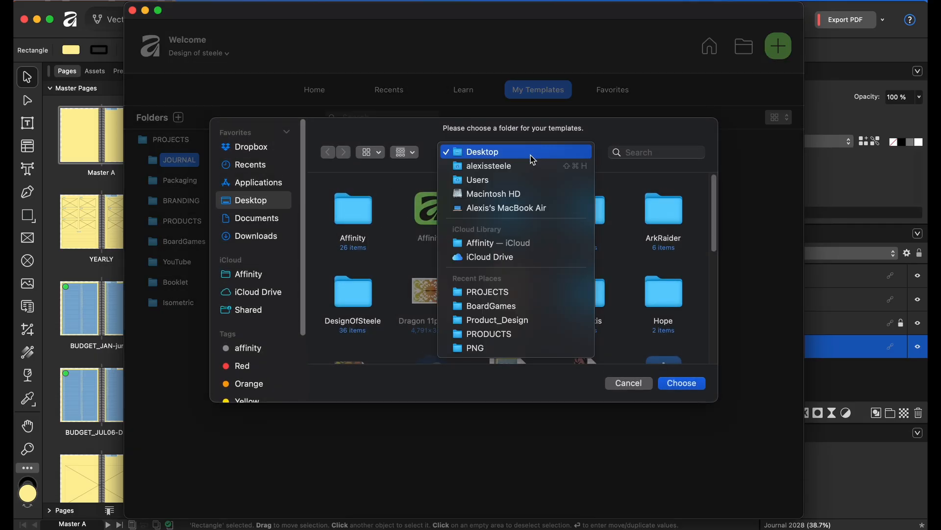
click(531, 297)
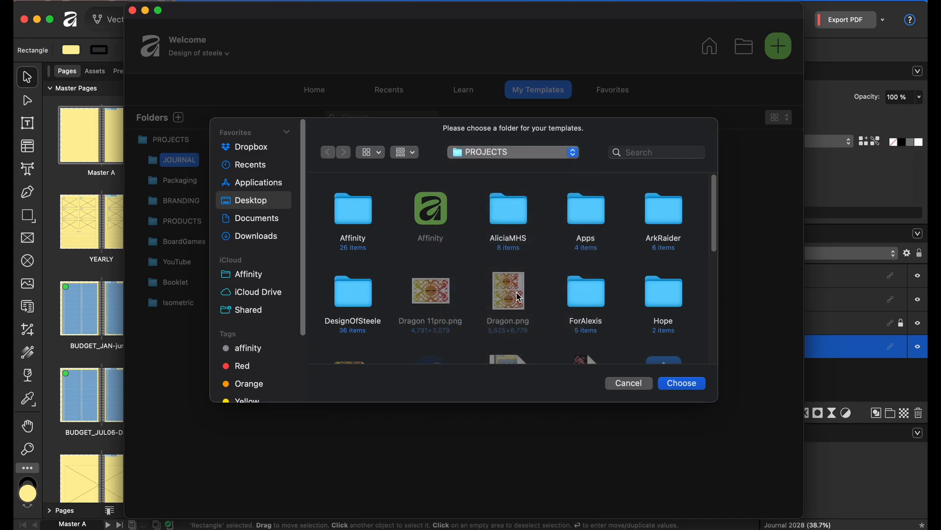
double_click(514, 230)
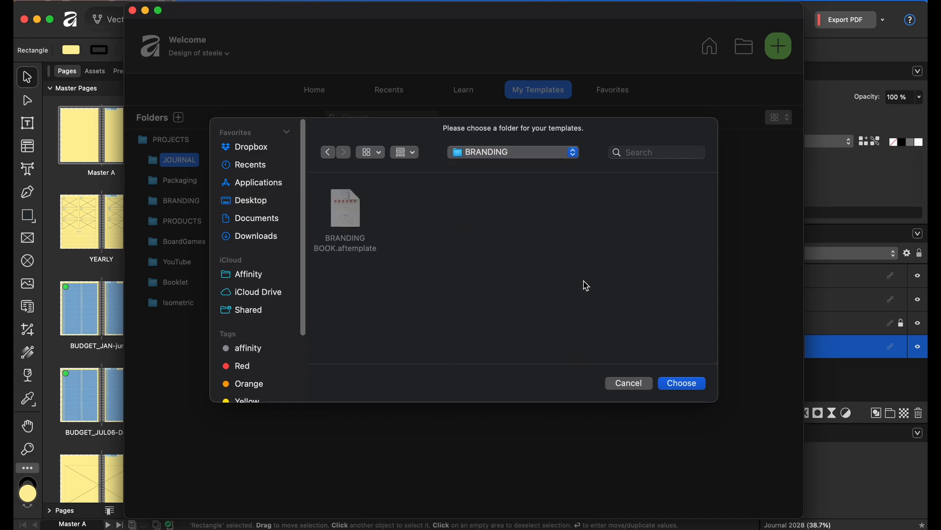
click(683, 383)
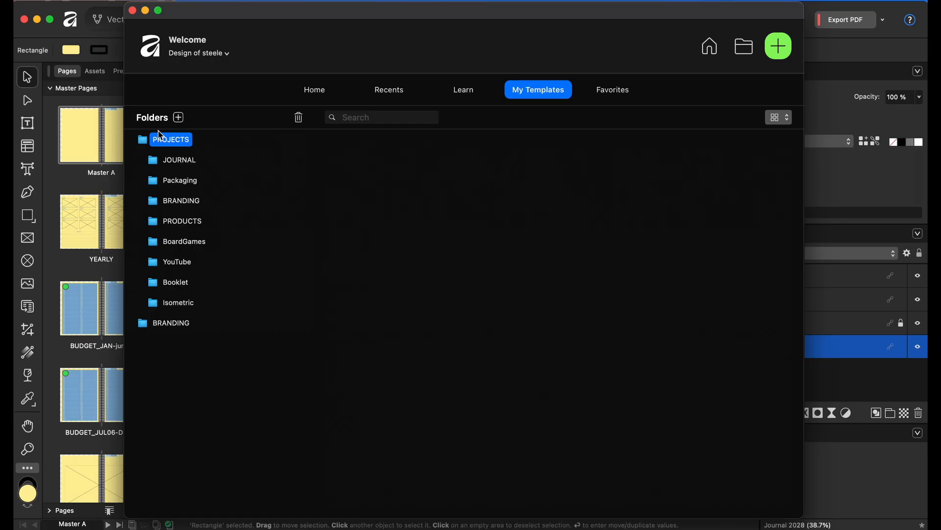
View the templates in JOURNAL and the separately added top-level BRANDING folder, and remove that BRANDING folder from My Templates
click(190, 163)
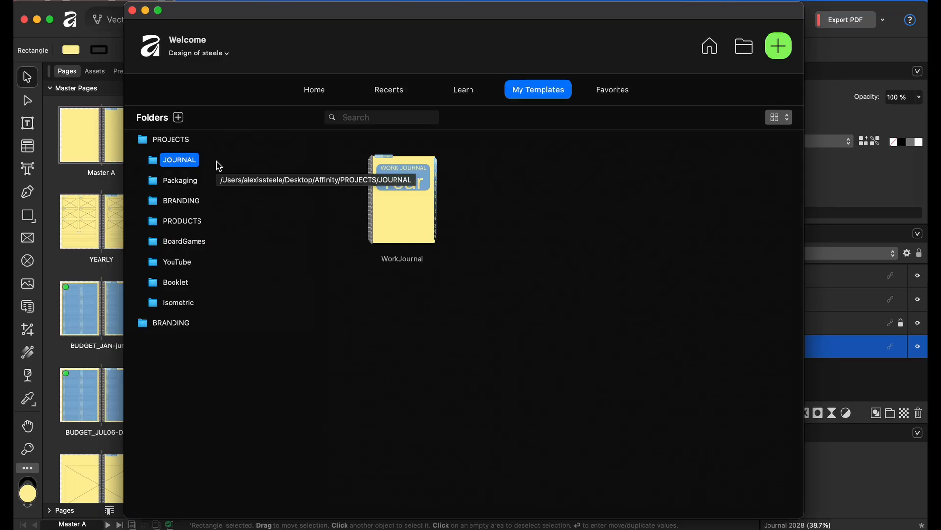
click(172, 322)
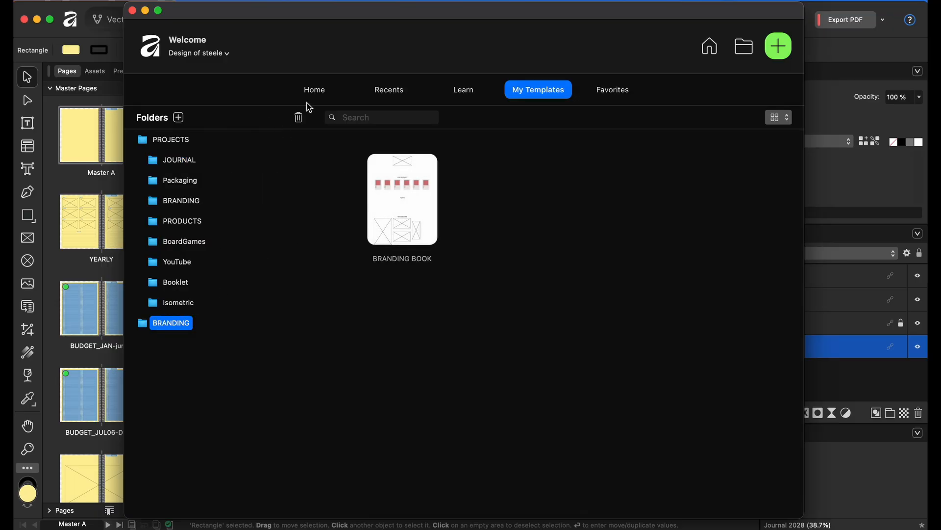
click(299, 118)
click(512, 312)
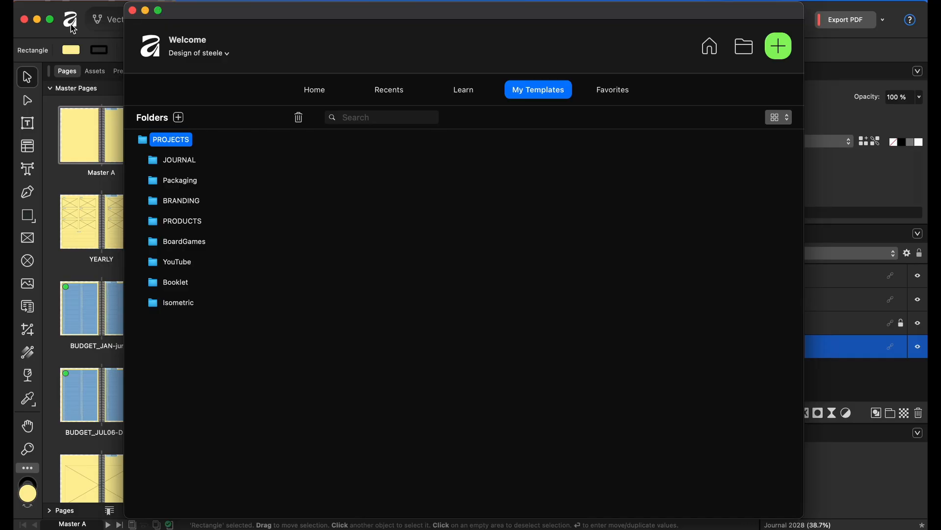
mouse_move(199, 14)
mouse_down()
mouse_move(200, 47)
mouse_move(190, 17)
mouse_move(204, 21)
mouse_up()
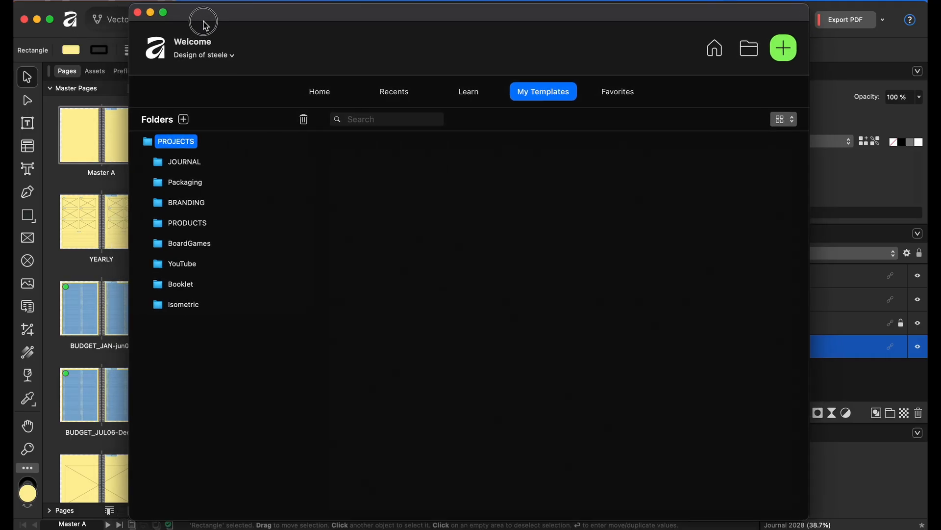
drag(295, 15, 275, 2)
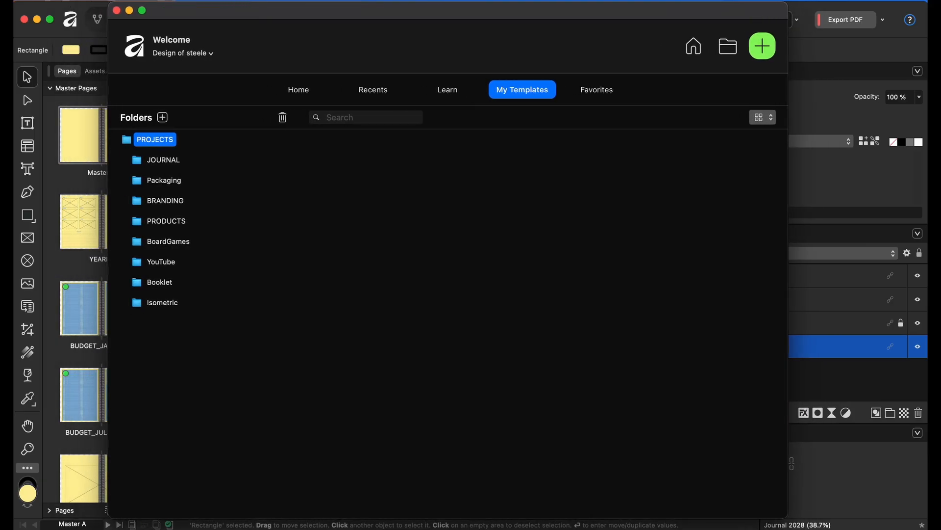